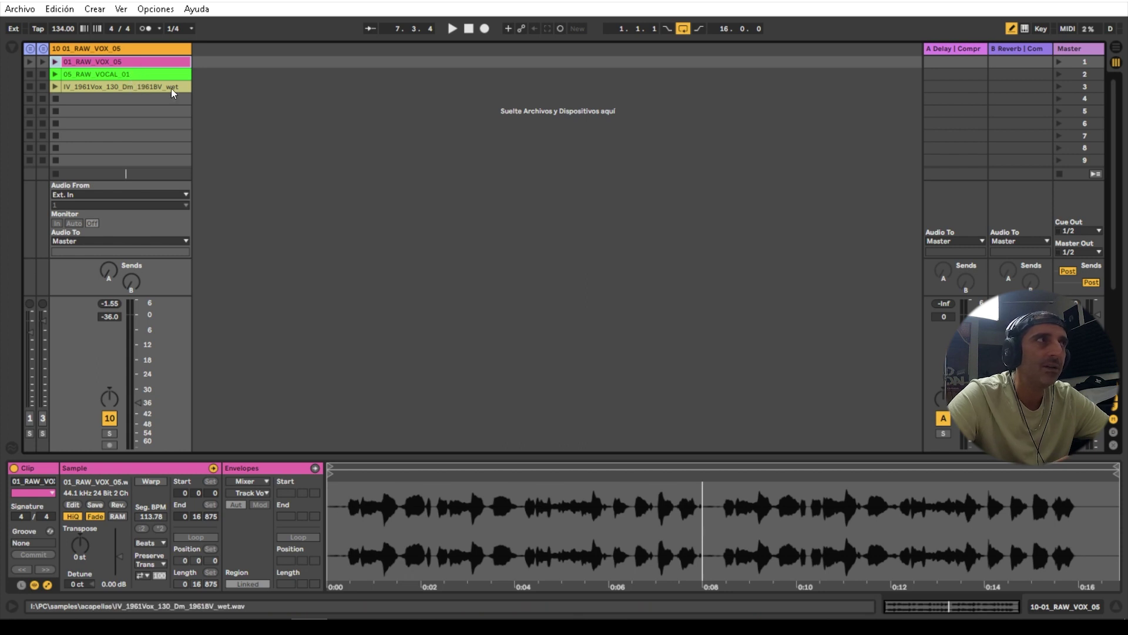
# - Check the auto-warp setting for long samples in the Record/Warp/Launch preferences
pyautogui.click(156, 8)
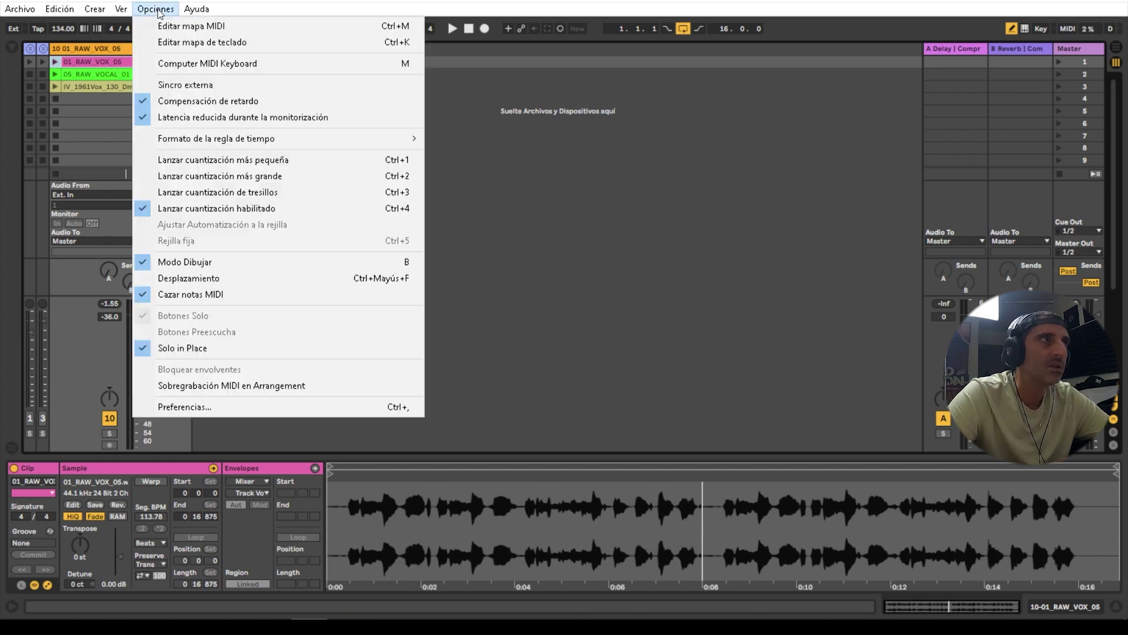
pyautogui.click(185, 412)
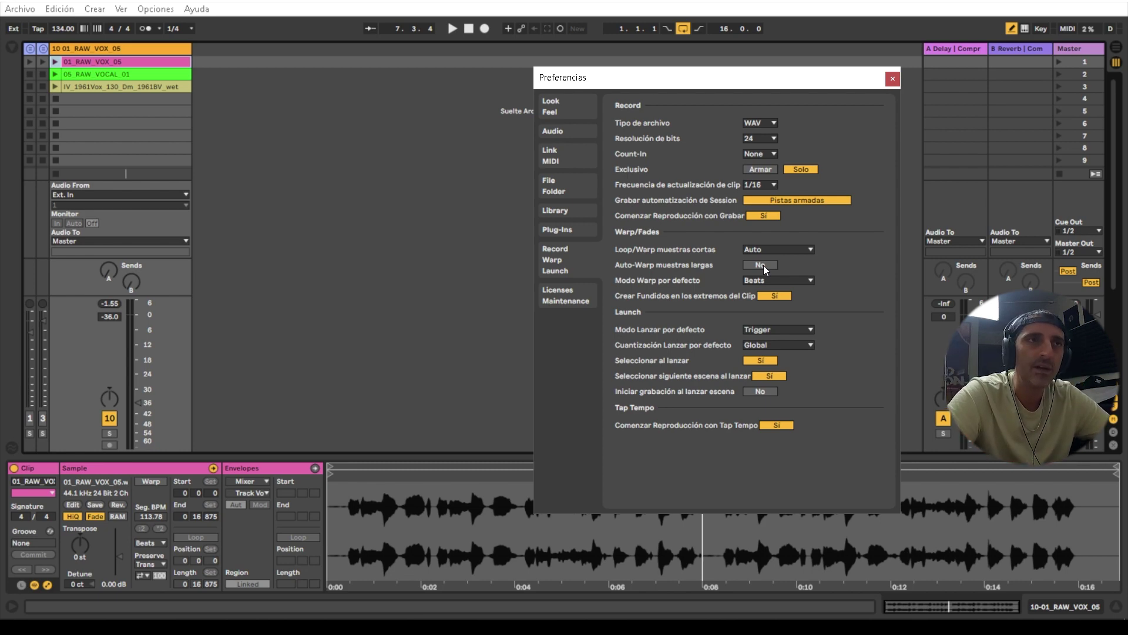
pyautogui.click(892, 78)
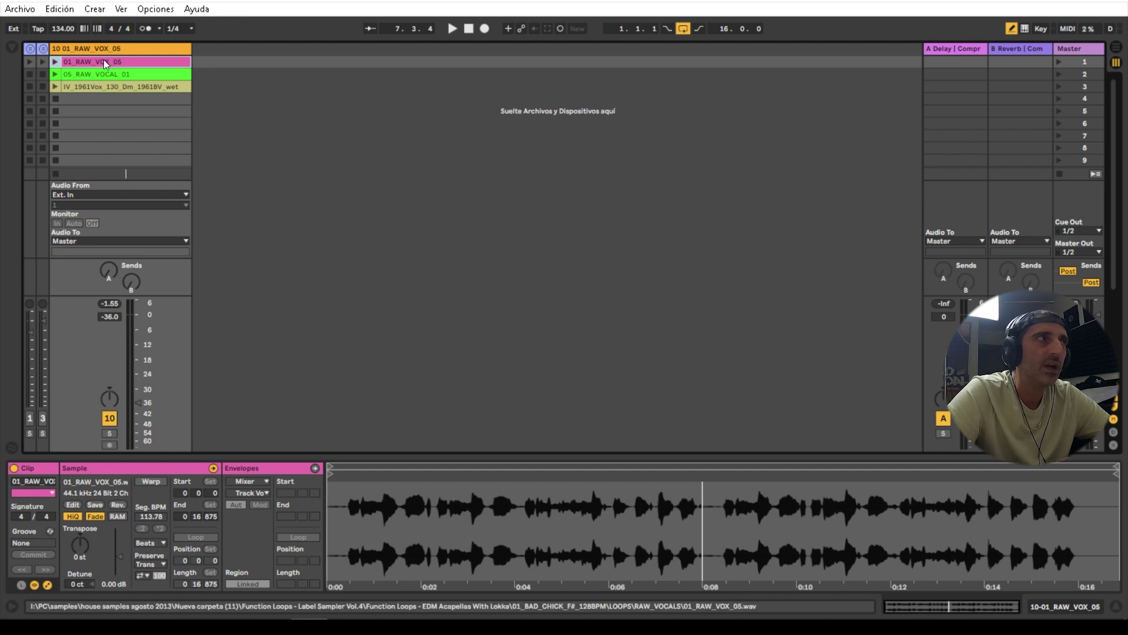
# - Audition the three vocal clips, setting the gain of 05_RAW_VOCAL_01 to 8.94 dB and of the IV_1961Vox clip to -1.02 dB
pyautogui.click(55, 62)
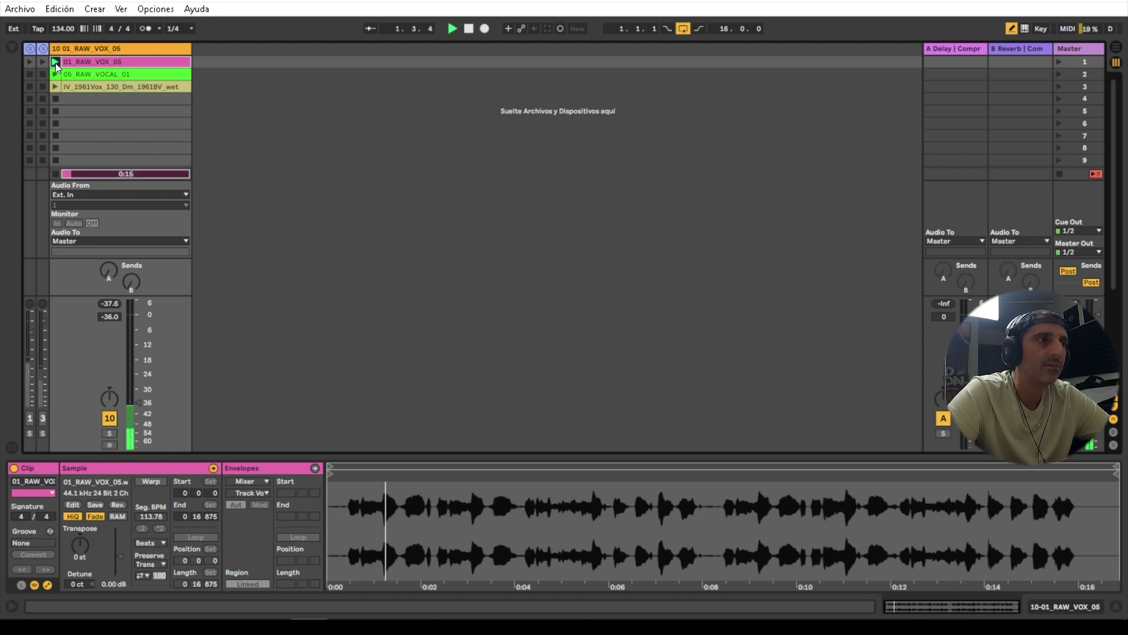
pyautogui.click(55, 74)
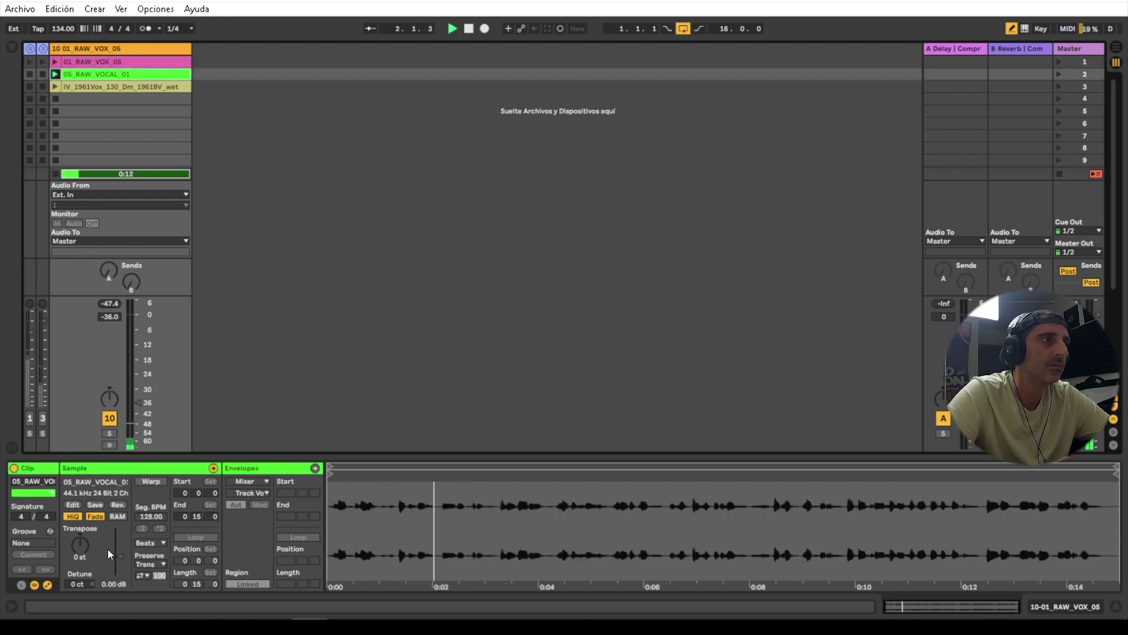
pyautogui.moveTo(108, 549); pyautogui.dragTo(107, 539)
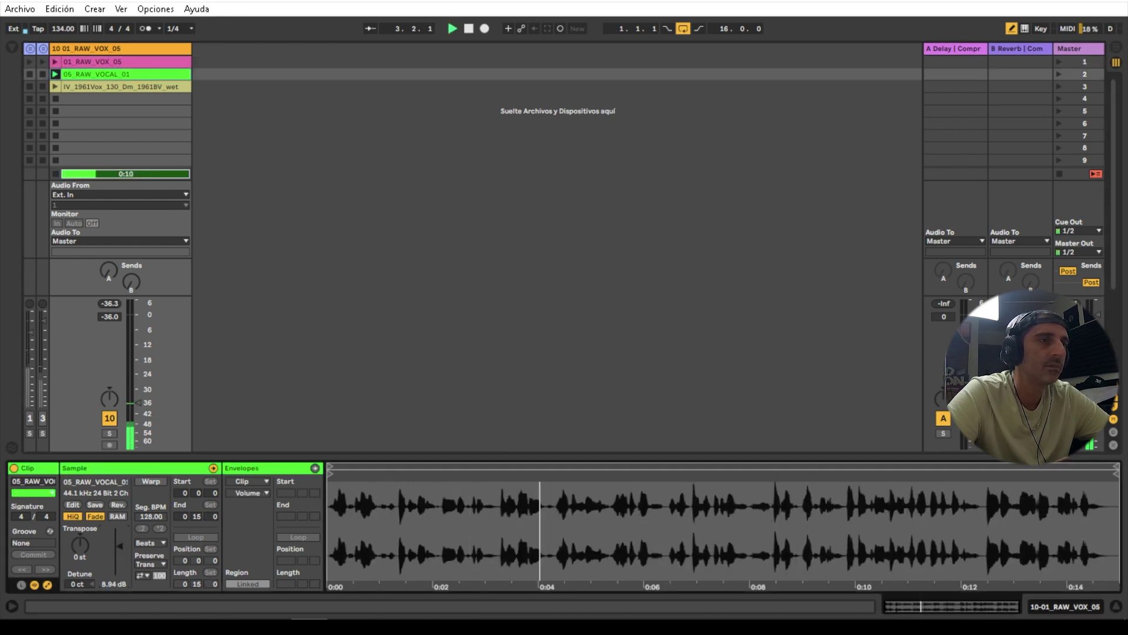
pyautogui.click(55, 86)
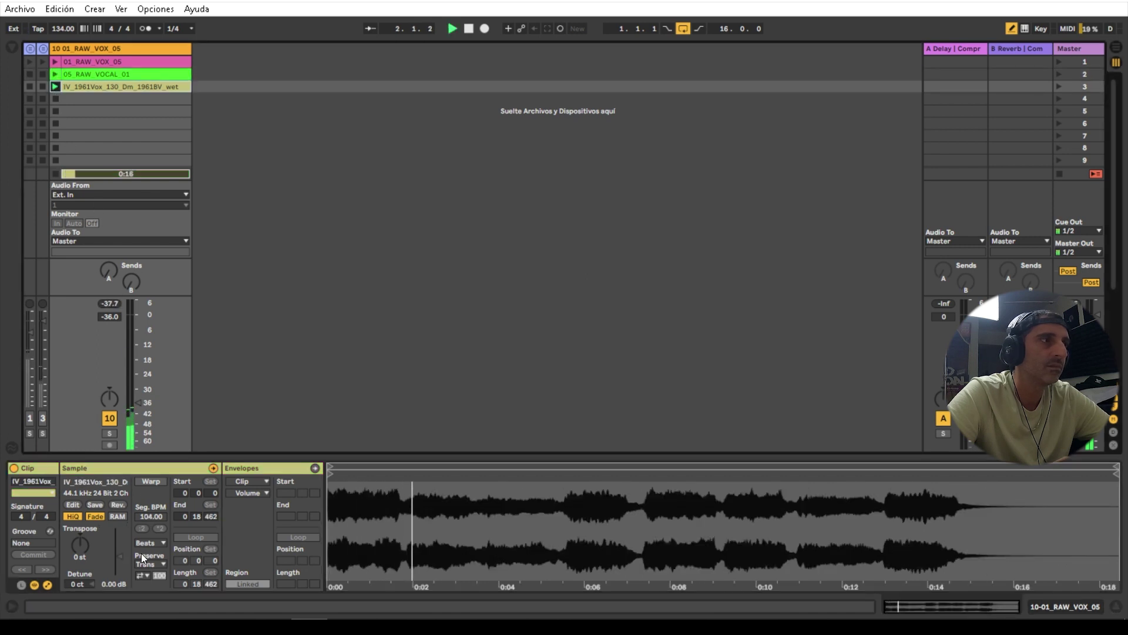
pyautogui.moveTo(122, 552); pyautogui.dragTo(118, 555)
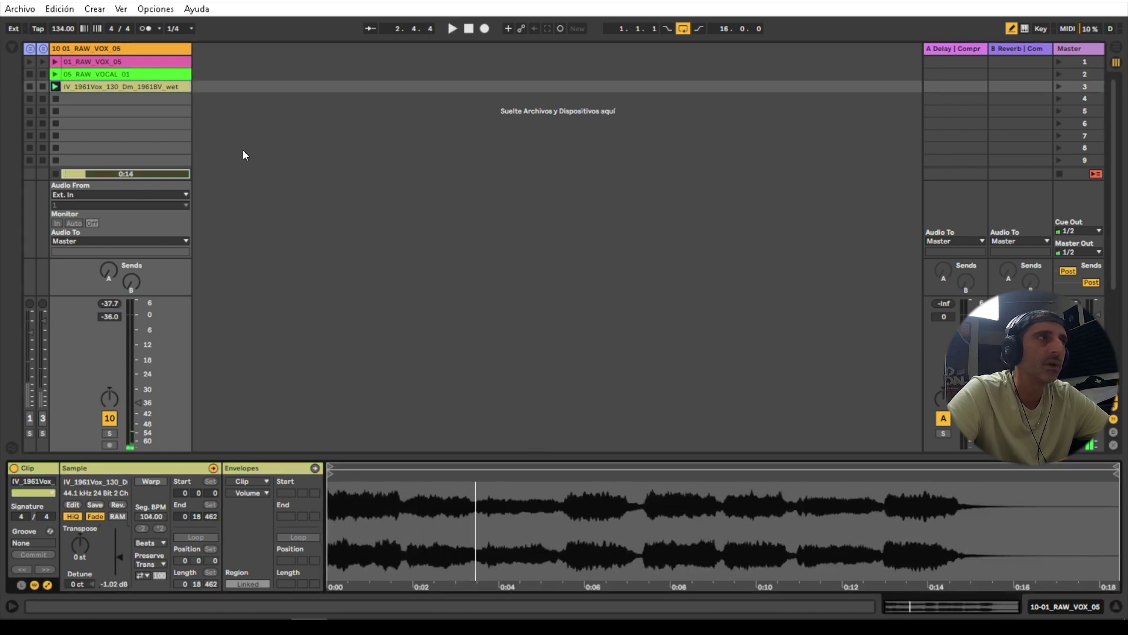
# - Compare the sample waveforms of the 01_RAW_VOX_05 and IV_1961Vox clips
pyautogui.click(70, 61)
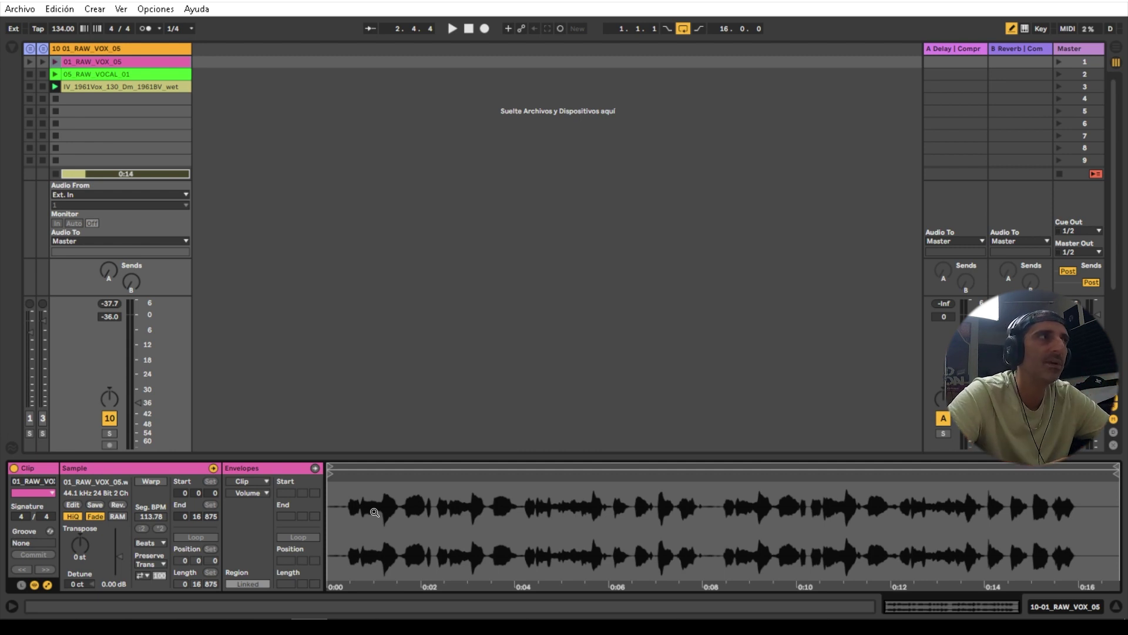
pyautogui.click(119, 86)
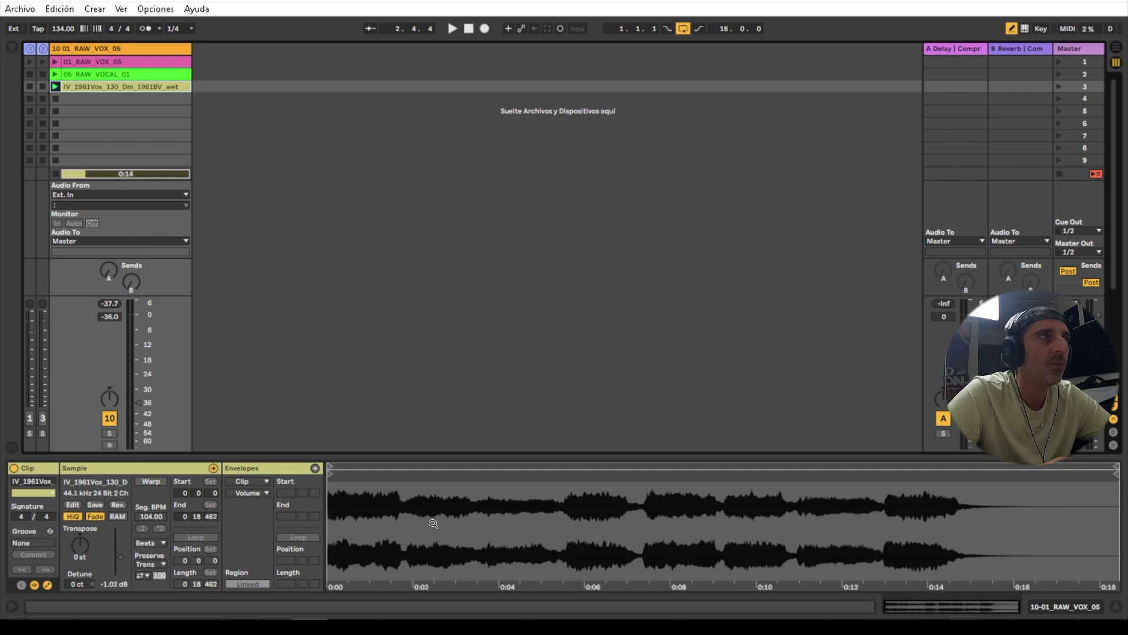
pyautogui.click(101, 62)
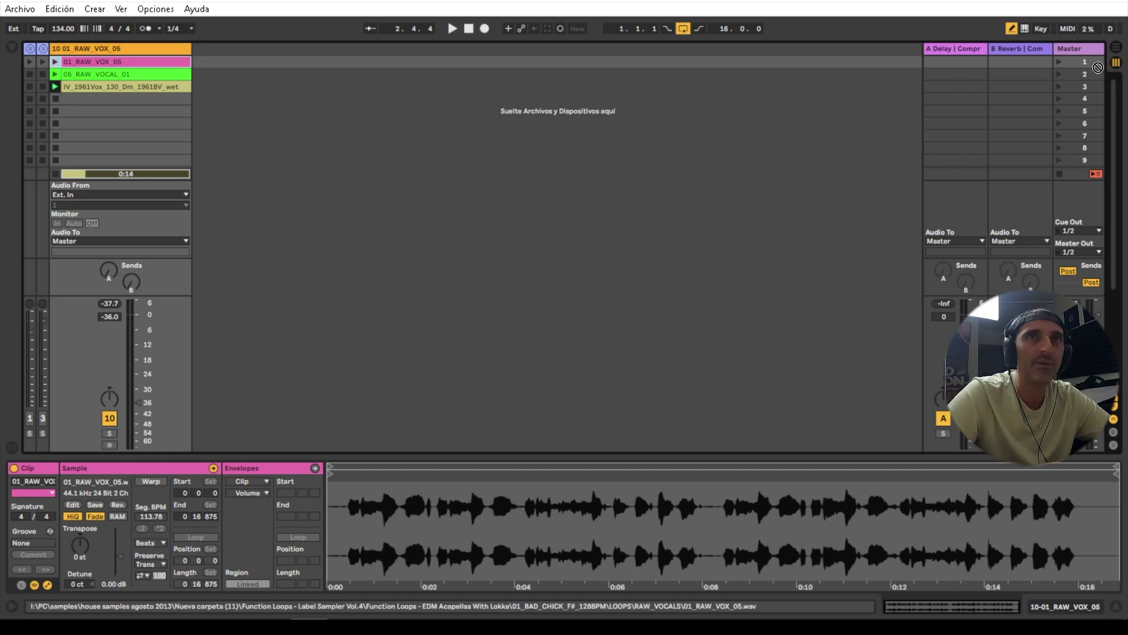
# - Place the 01_RAW_VOX_05 clip from the session at bar 1 of its arrangement track and select it there
pyautogui.click(1116, 50)
pyautogui.moveTo(1117, 51); pyautogui.dragTo(36, 154)
pyautogui.moveTo(35, 65); pyautogui.dragTo(24, 153)
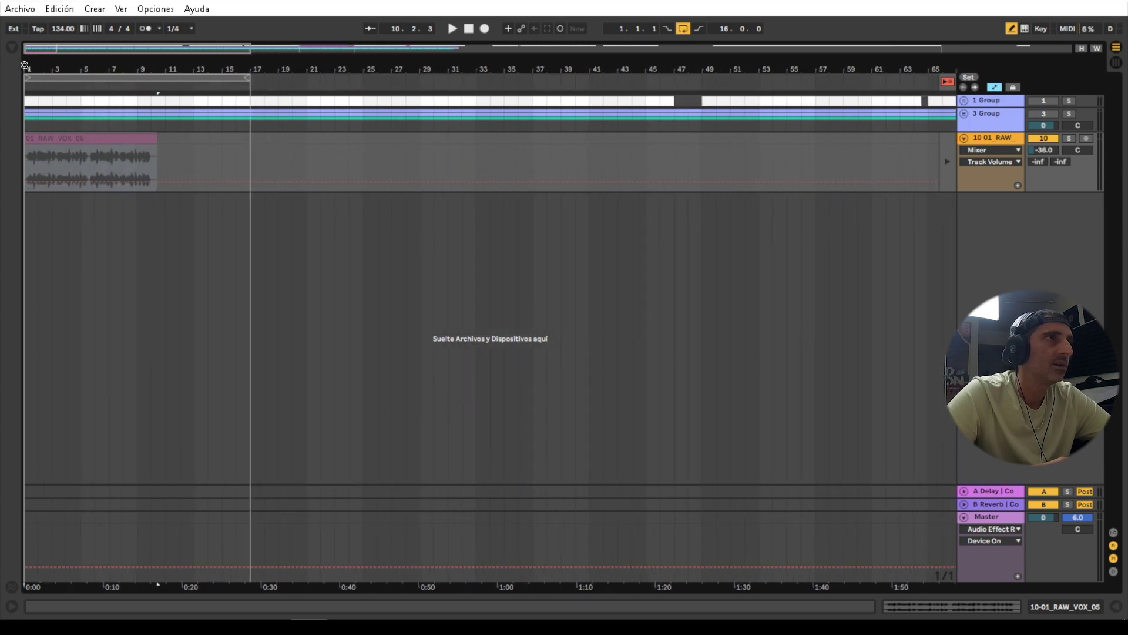
pyautogui.click(97, 153)
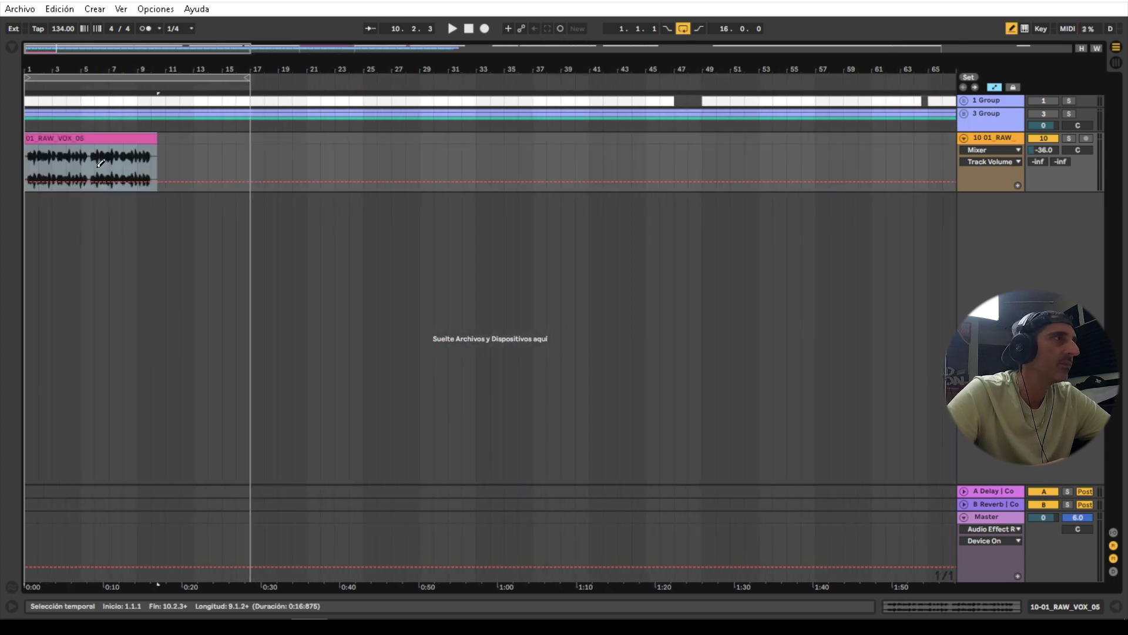
# - Play the vocal in the arrangement and shorten the loop region to the first four bars
pyautogui.press('space')
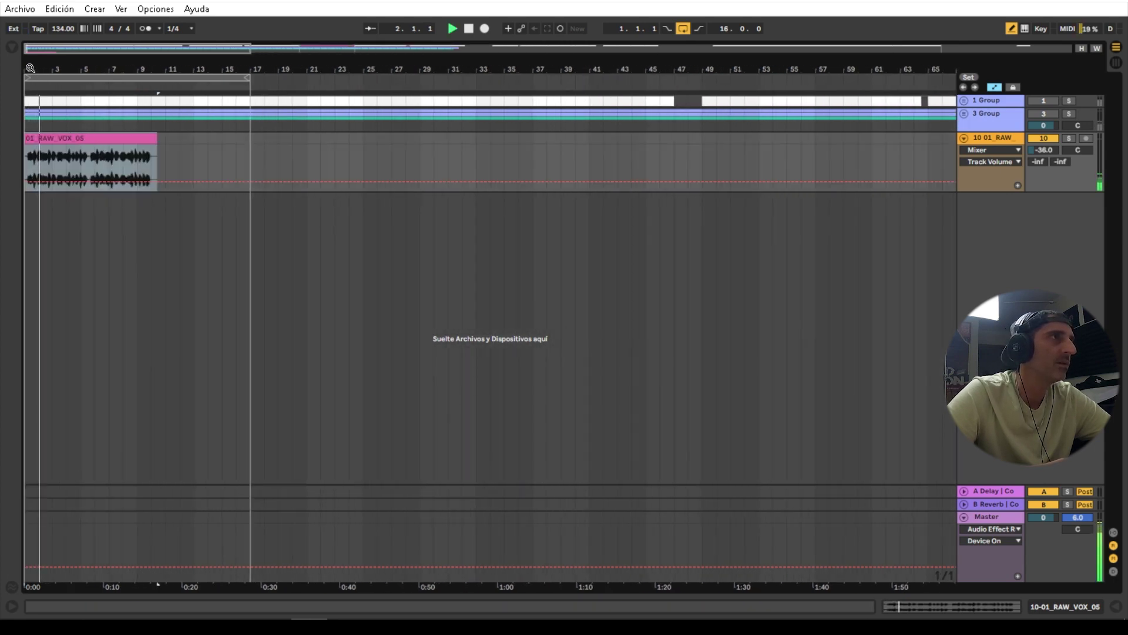
pyautogui.moveTo(31, 69); pyautogui.dragTo(30, 91)
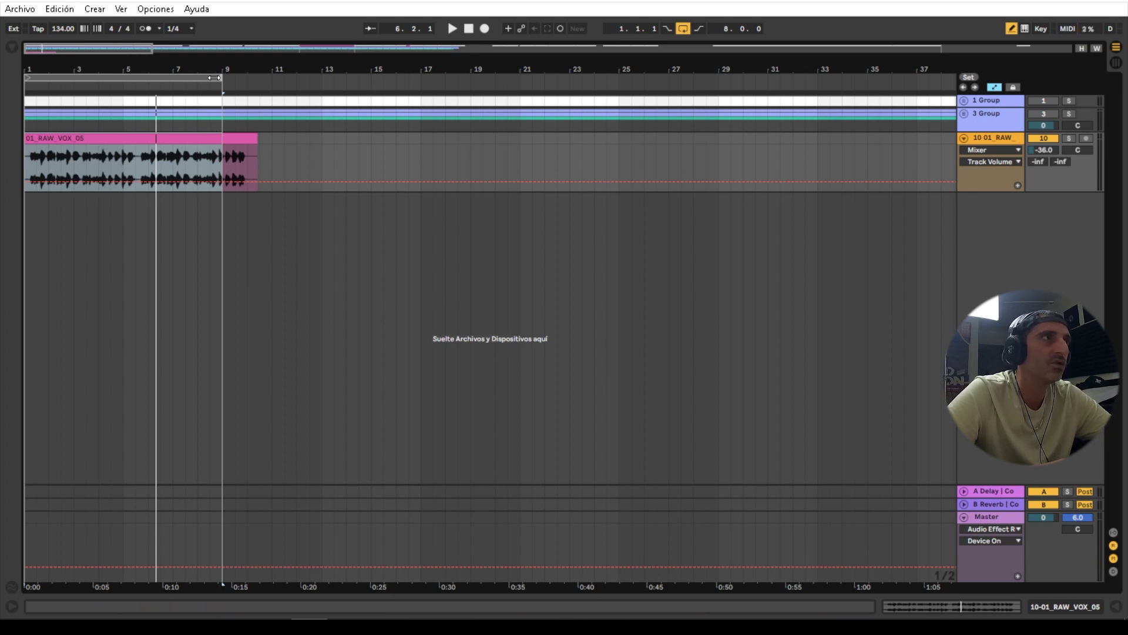
pyautogui.moveTo(216, 78); pyautogui.dragTo(122, 77)
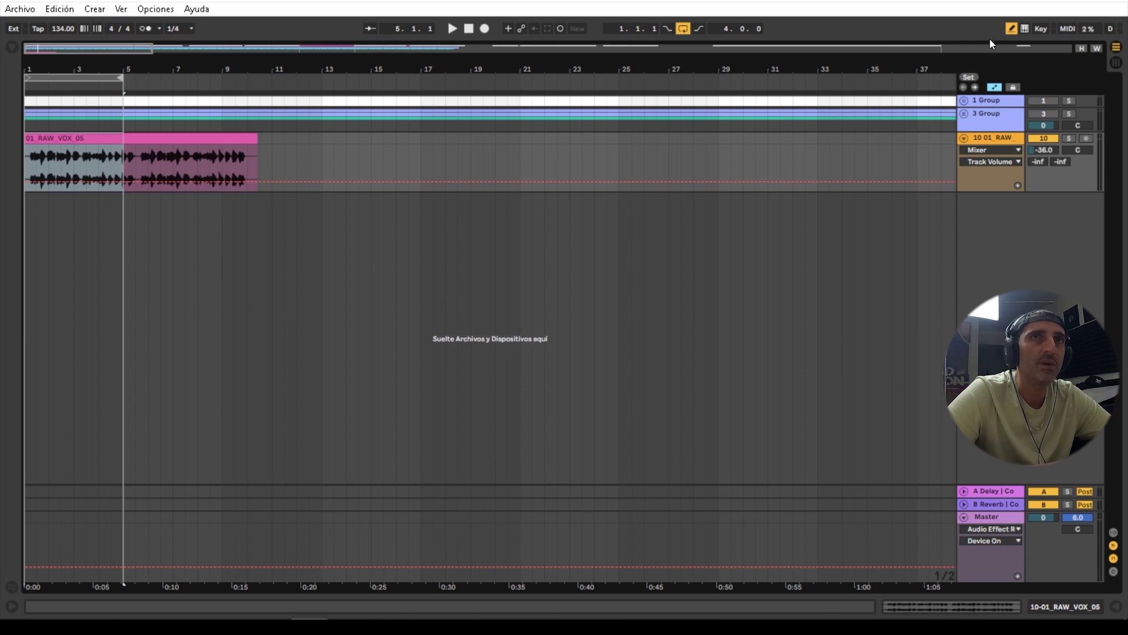
# - Turn on the metronome and play the loop to check the vocal's timing against it
pyautogui.click(146, 27)
pyautogui.press('space')
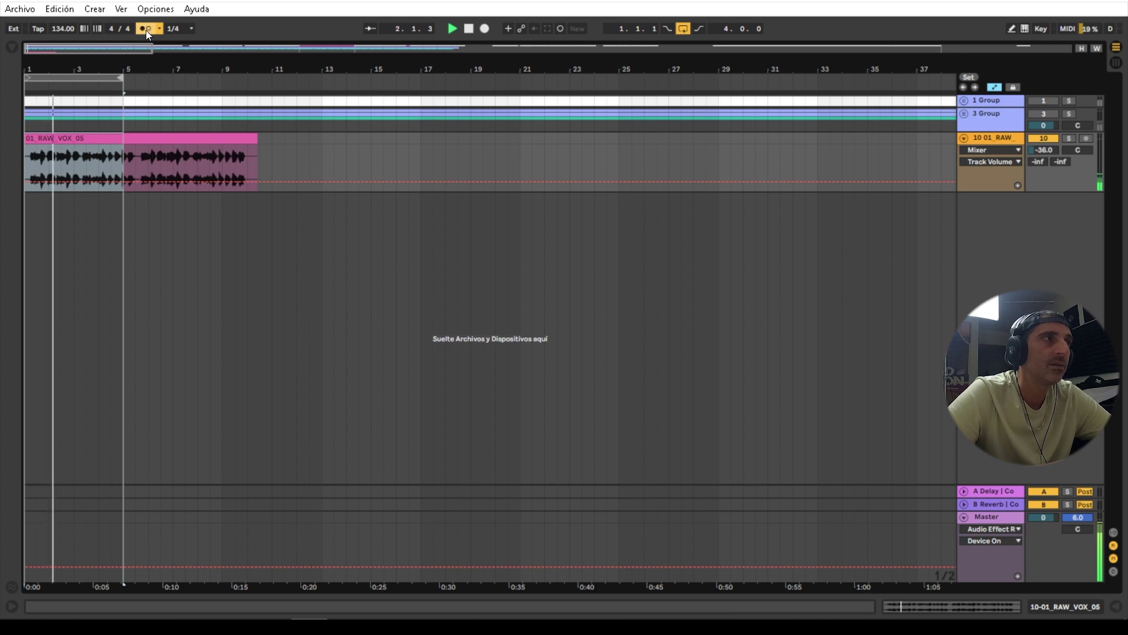
pyautogui.press('space')
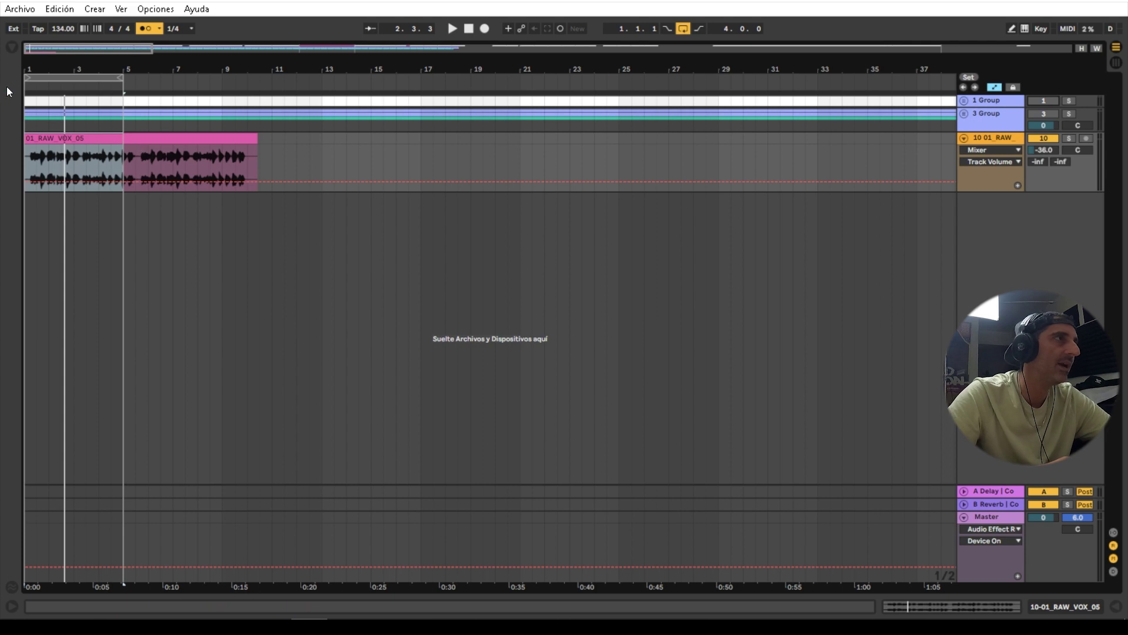
# - Unfold and activate the kick group, play it together with the vocal, and turn off the metronome
pyautogui.moveTo(34, 70); pyautogui.dragTo(34, 129)
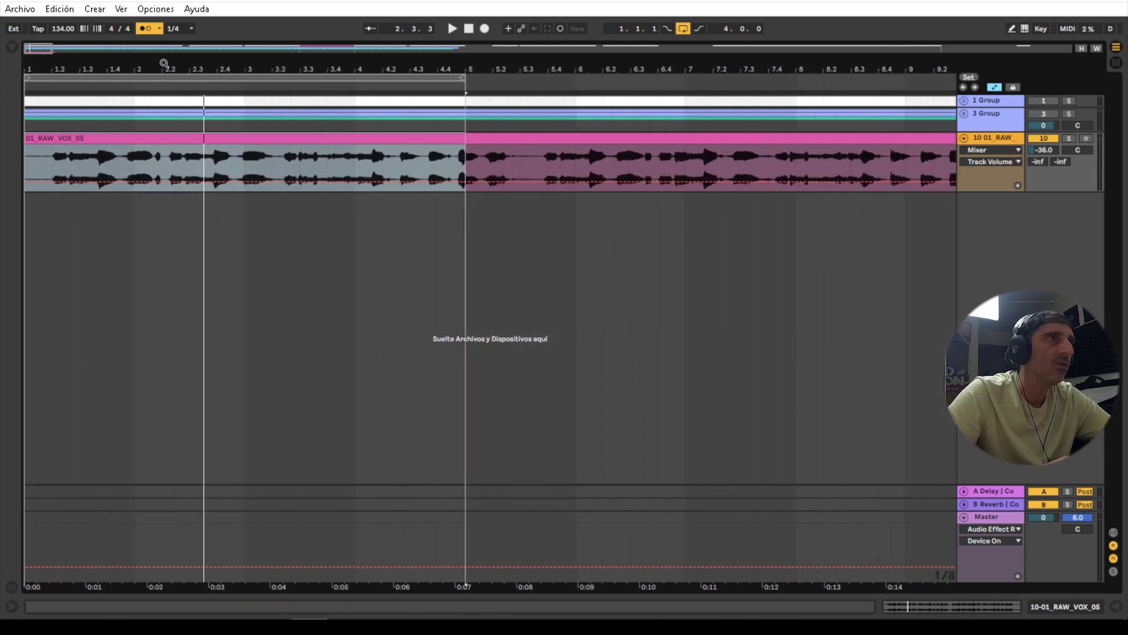
pyautogui.click(965, 101)
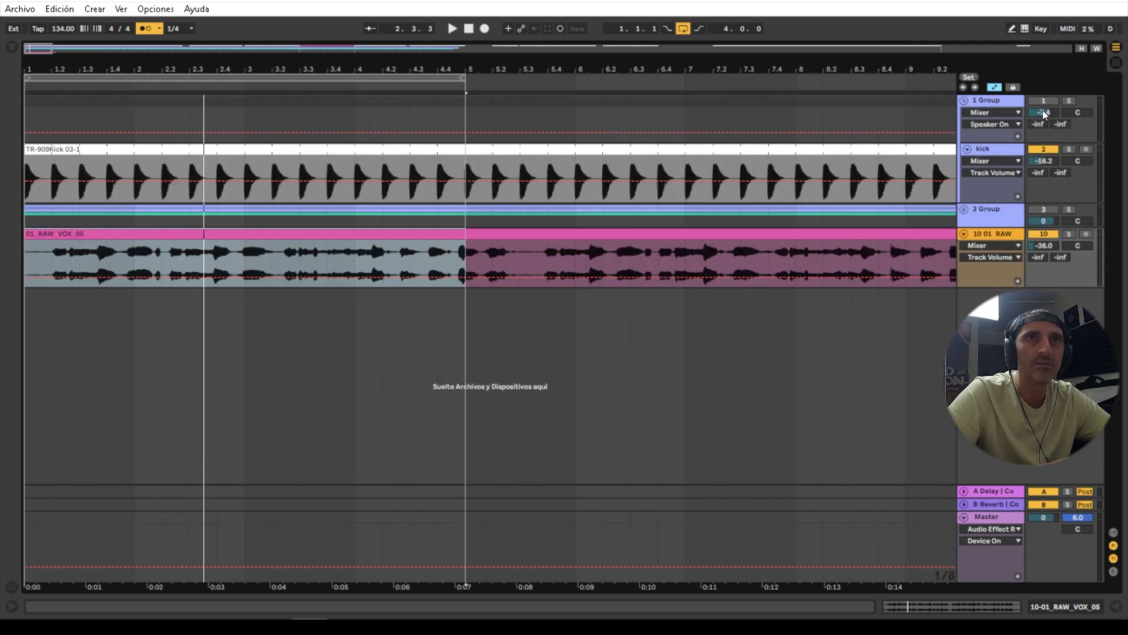
pyautogui.click(1044, 100)
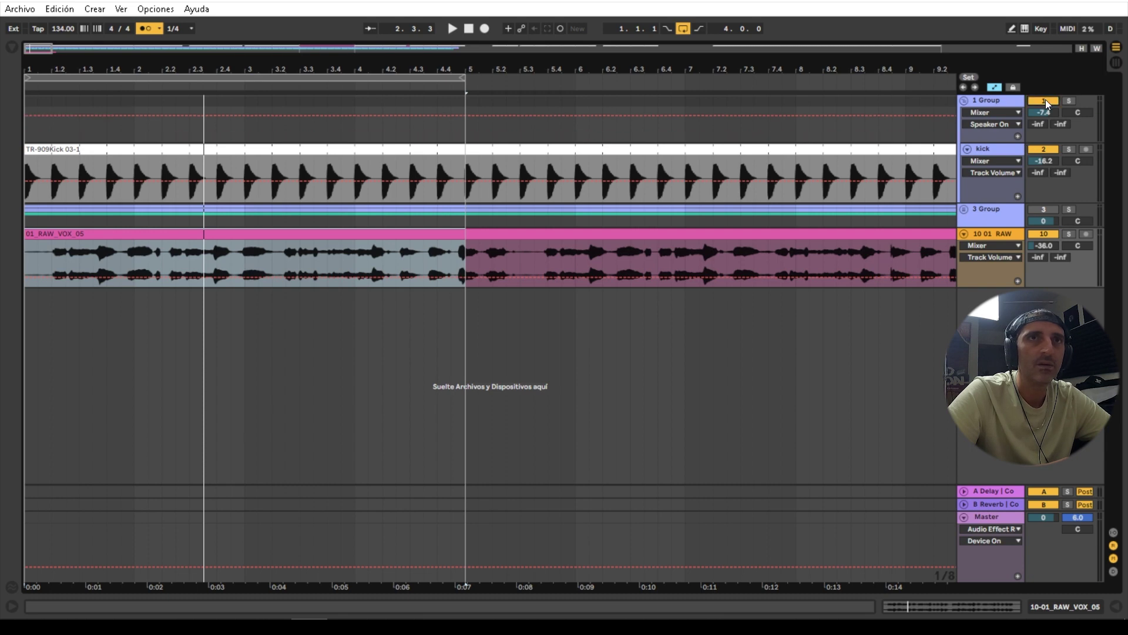
pyautogui.press('space')
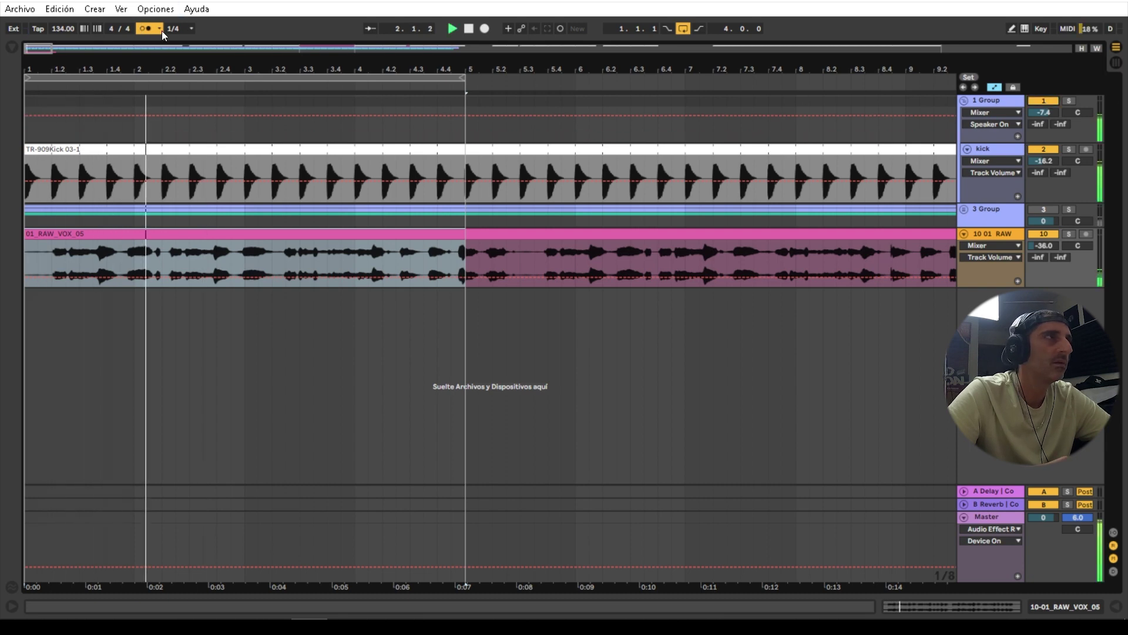
pyautogui.click(144, 29)
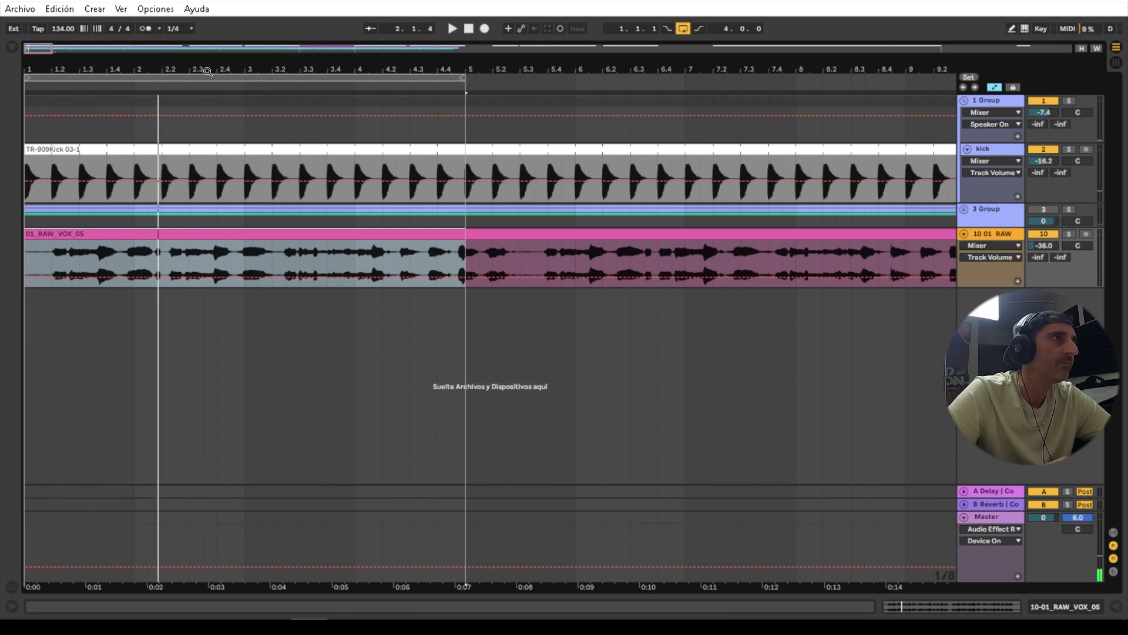
# - Open the 01_RAW_VOX_05 clip in the sample editor and enlarge its waveform display
pyautogui.moveTo(208, 72); pyautogui.dragTo(208, 35)
pyautogui.doubleClick(94, 234)
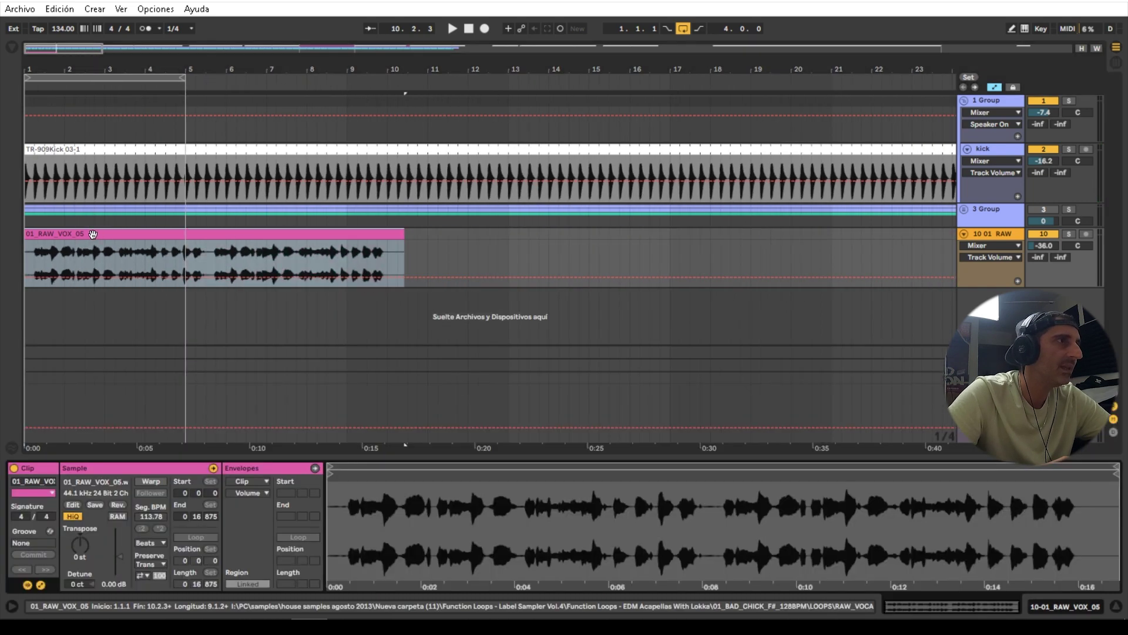
pyautogui.moveTo(421, 459); pyautogui.dragTo(353, 251)
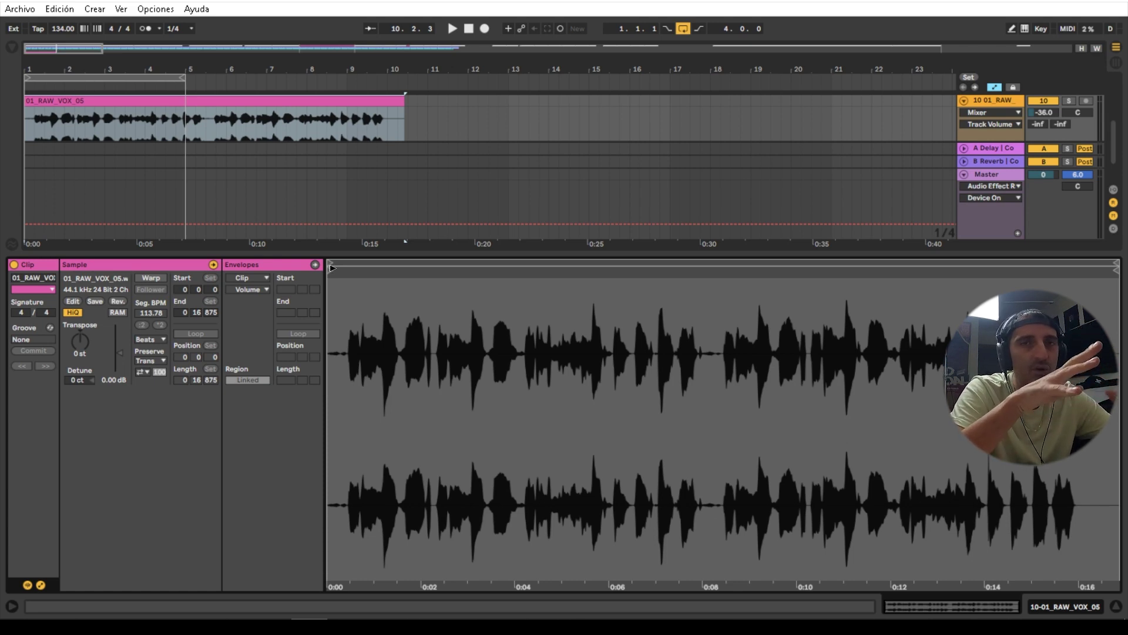
# - Move the clip's start marker past the initial silence to the first vocal transient, at 468 ms
pyautogui.press('space')
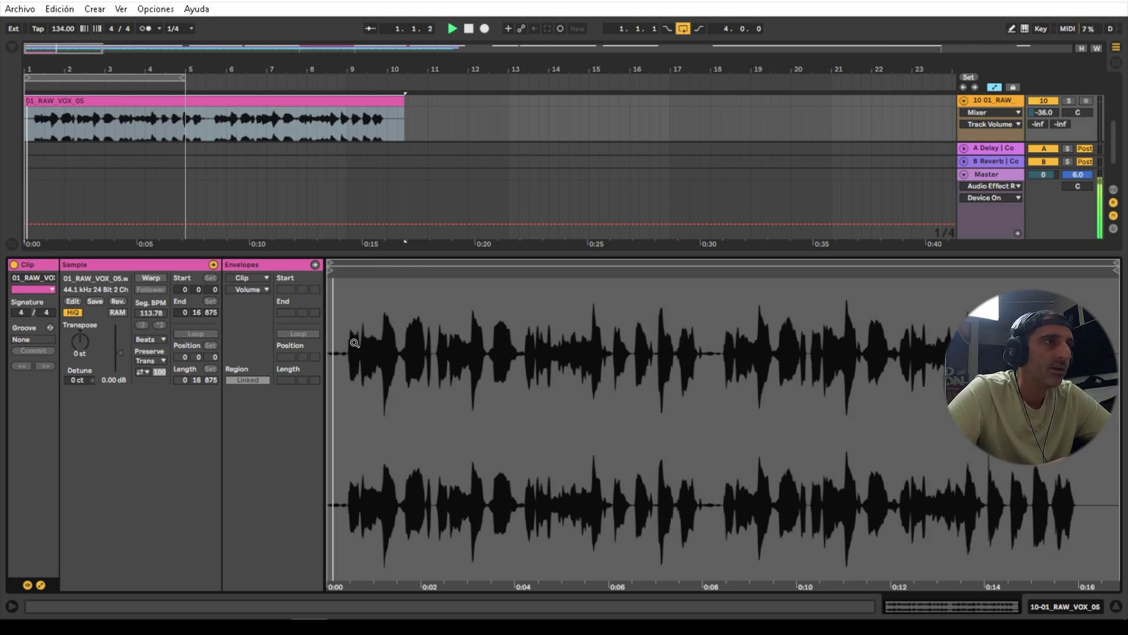
pyautogui.press('space')
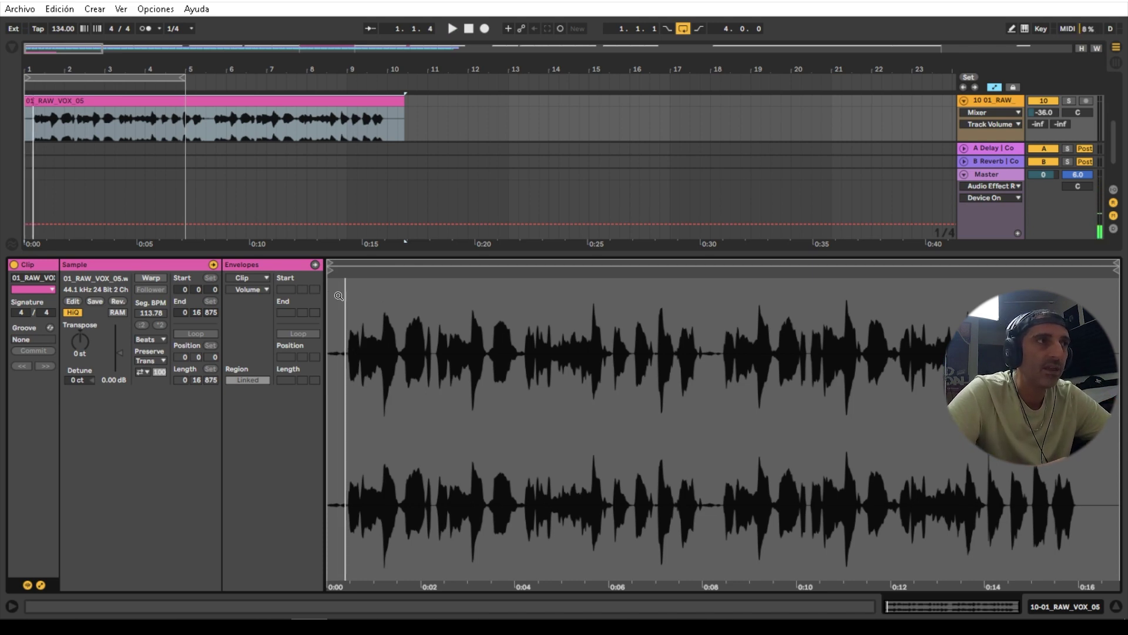
pyautogui.moveTo(339, 295); pyautogui.dragTo(404, 314)
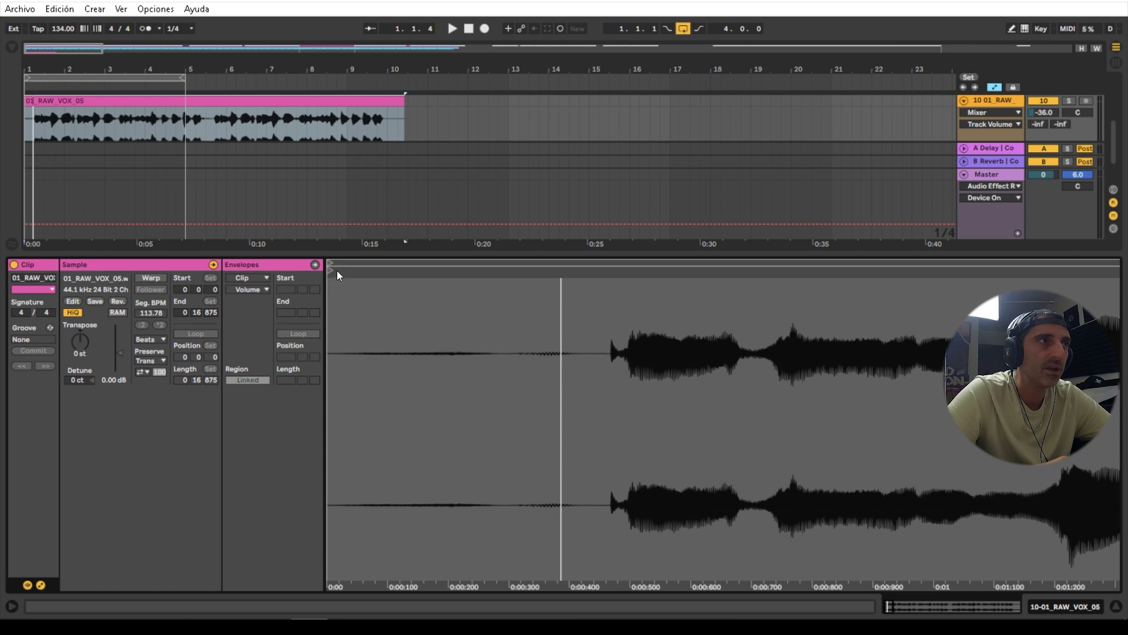
pyautogui.moveTo(331, 268)
pyautogui.mouseDown()
pyautogui.moveTo(629, 274)
pyautogui.moveTo(607, 269)
pyautogui.moveTo(610, 329)
pyautogui.moveTo(586, 364)
pyautogui.mouseUp()
pyautogui.press('space')
pyautogui.moveTo(565, 318)
pyautogui.mouseDown()
pyautogui.moveTo(548, 318)
pyautogui.moveTo(541, 270)
pyautogui.mouseUp()
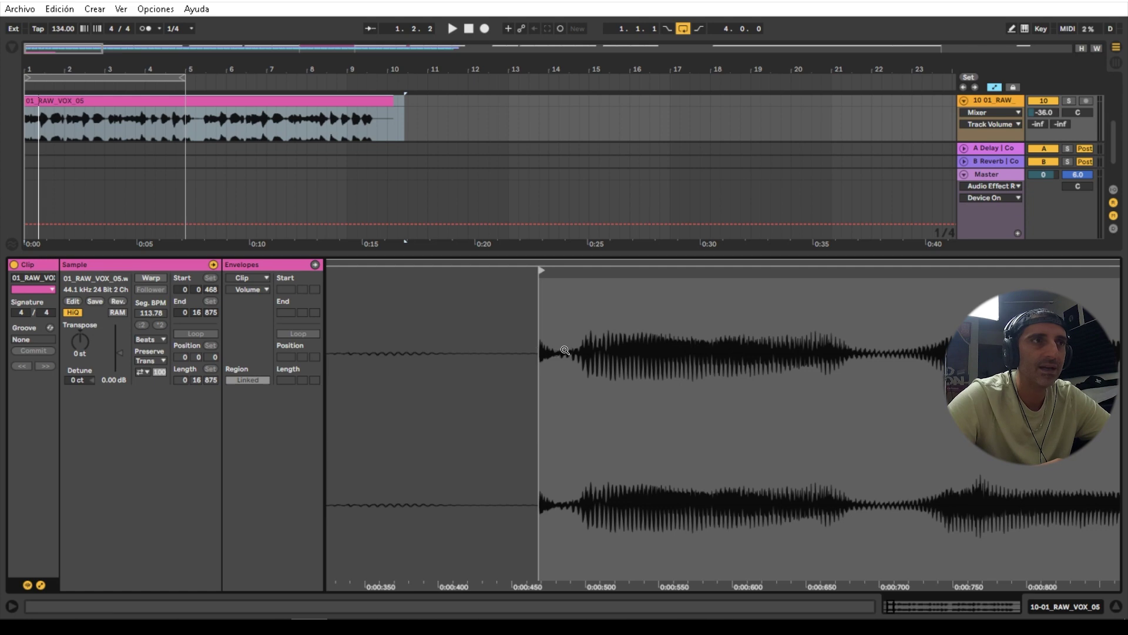
# - Move the clip's start marker to 496 ms, check it by playback, and set 1.1.1 at that point
pyautogui.moveTo(538, 271)
pyautogui.mouseDown()
pyautogui.moveTo(580, 273)
pyautogui.moveTo(560, 288)
pyautogui.moveTo(560, 241)
pyautogui.mouseUp()
pyautogui.press('space')
pyautogui.press('space')
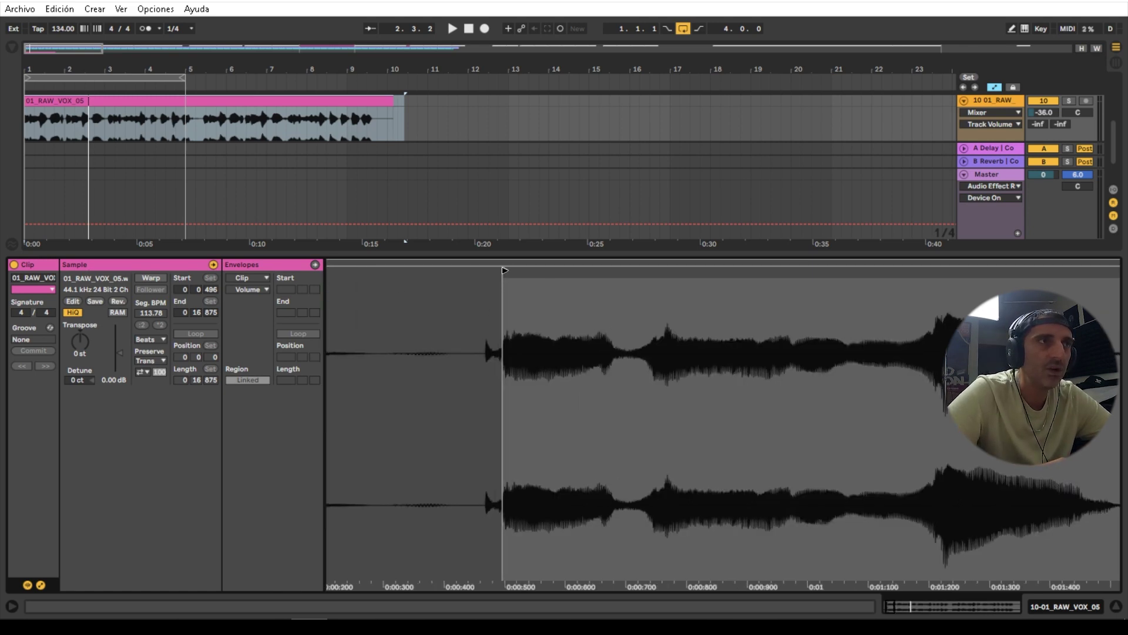
pyautogui.rightClick(504, 271)
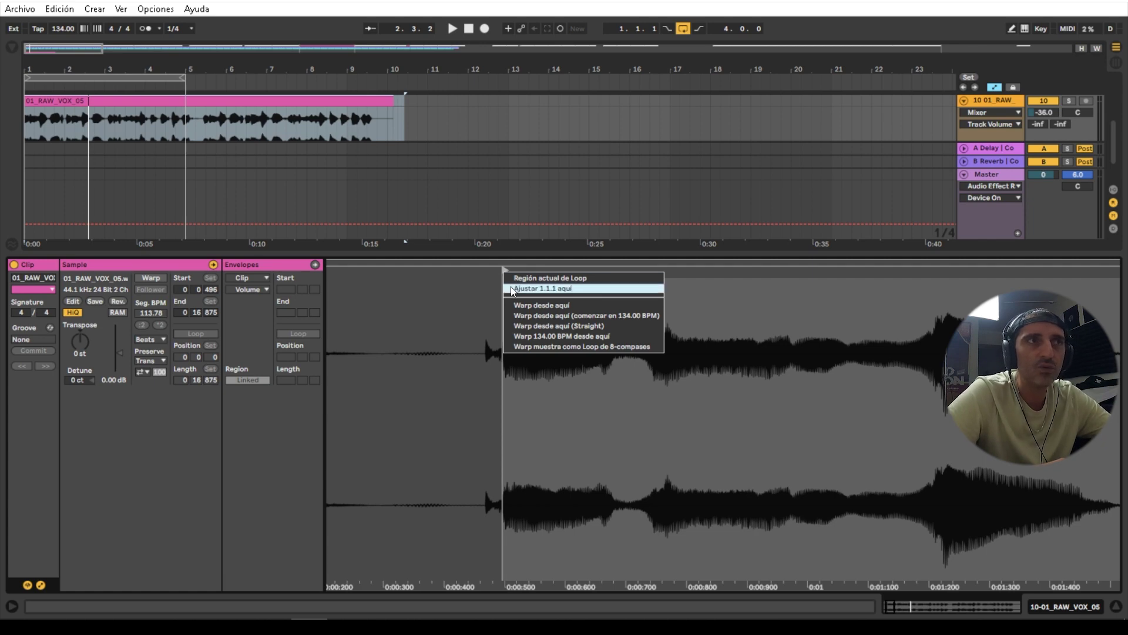
pyautogui.click(511, 289)
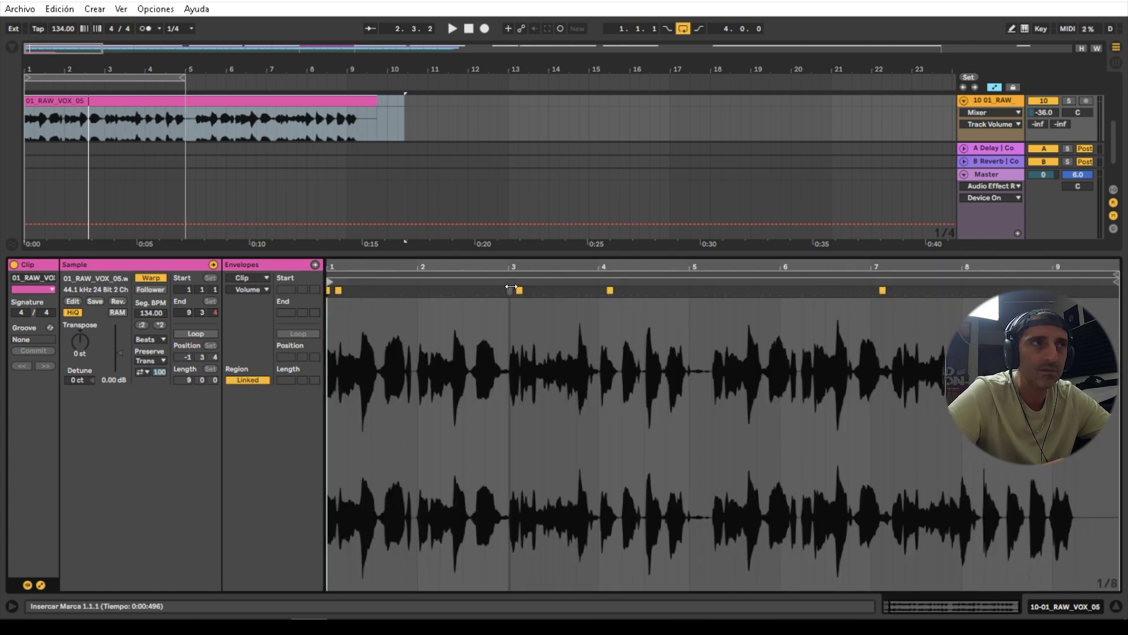
# - Shorten the arrangement loop to the first two bars and play the warped vocal to check its alignment
pyautogui.moveTo(332, 265)
pyautogui.mouseDown()
pyautogui.moveTo(365, 284)
pyautogui.moveTo(339, 276)
pyautogui.moveTo(453, 281)
pyautogui.moveTo(389, 267)
pyautogui.mouseUp()
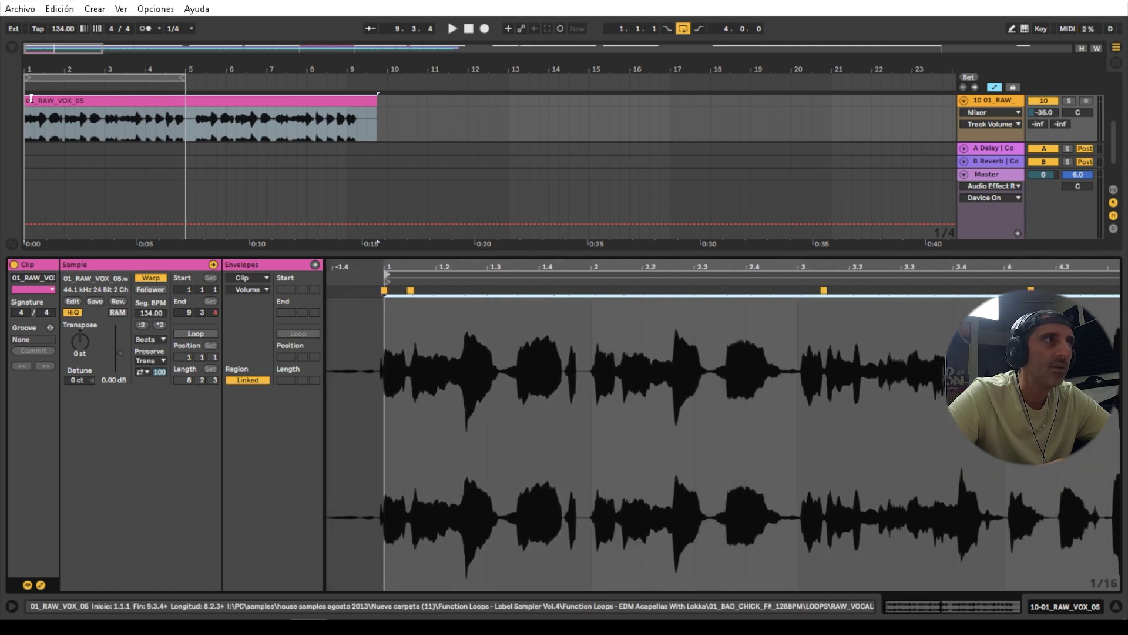
pyautogui.moveTo(181, 74); pyautogui.dragTo(102, 77)
pyautogui.press('space')
pyautogui.press('space')
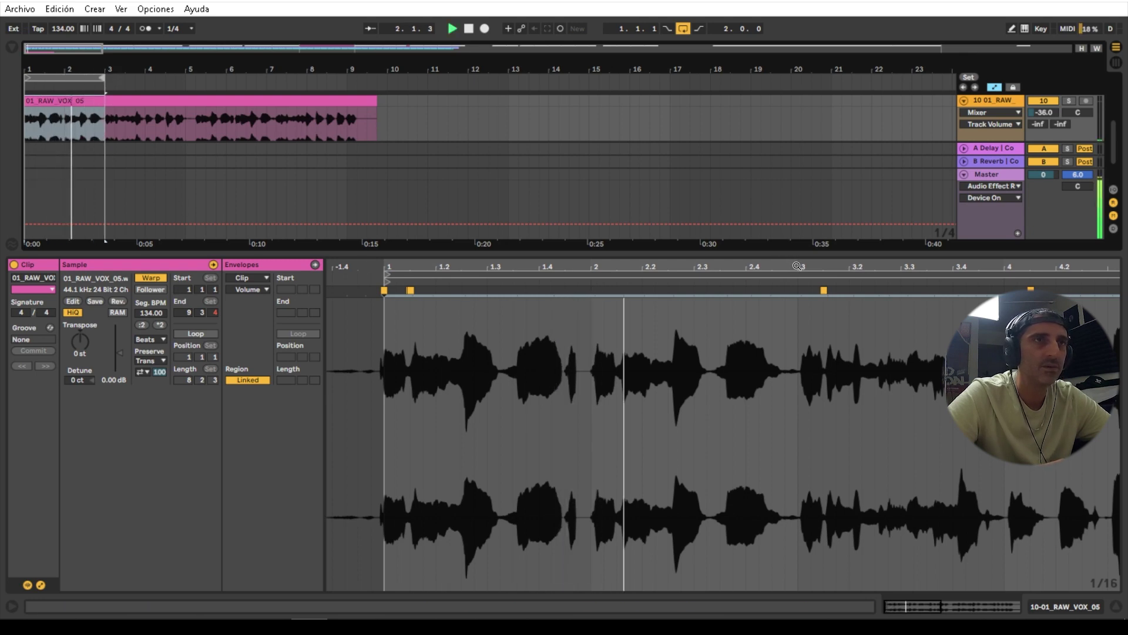
pyautogui.press('space')
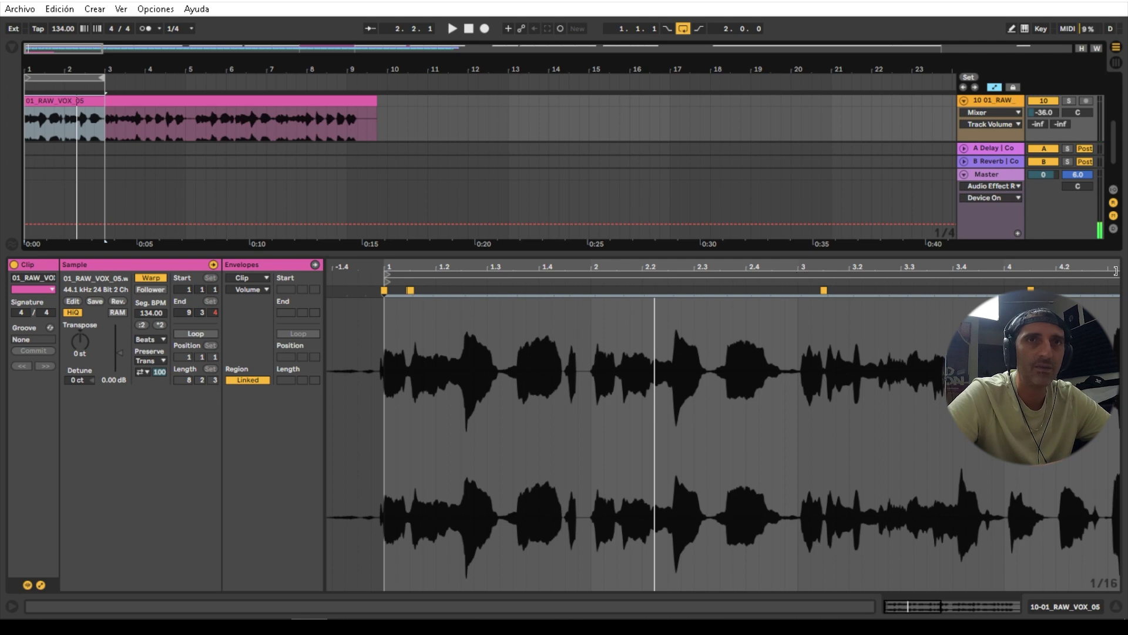
# - Shorten the clip's loop brace to two bars from 1.1.1, enable clip looping and play the loop
pyautogui.moveTo(1115, 275); pyautogui.dragTo(799, 281)
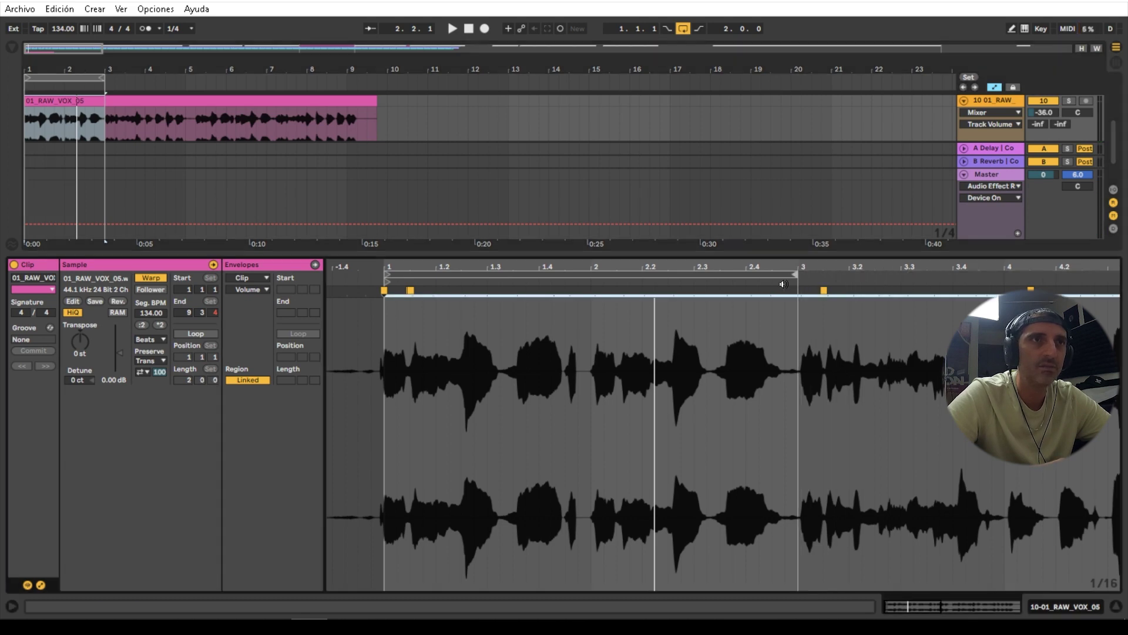
pyautogui.press('space')
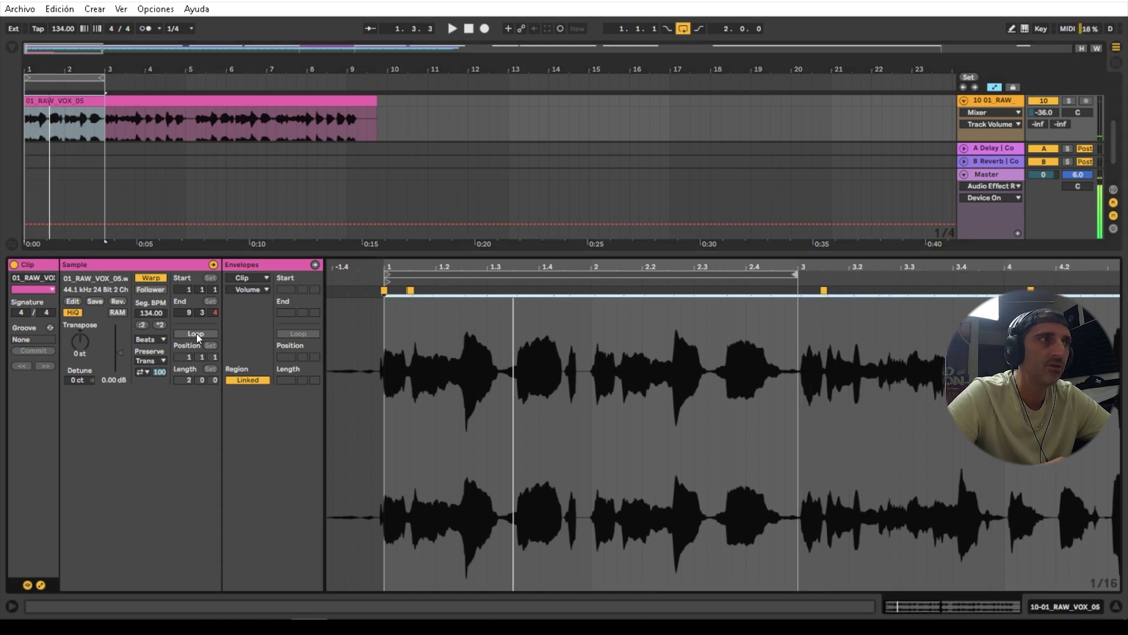
pyautogui.click(194, 333)
pyautogui.press('space')
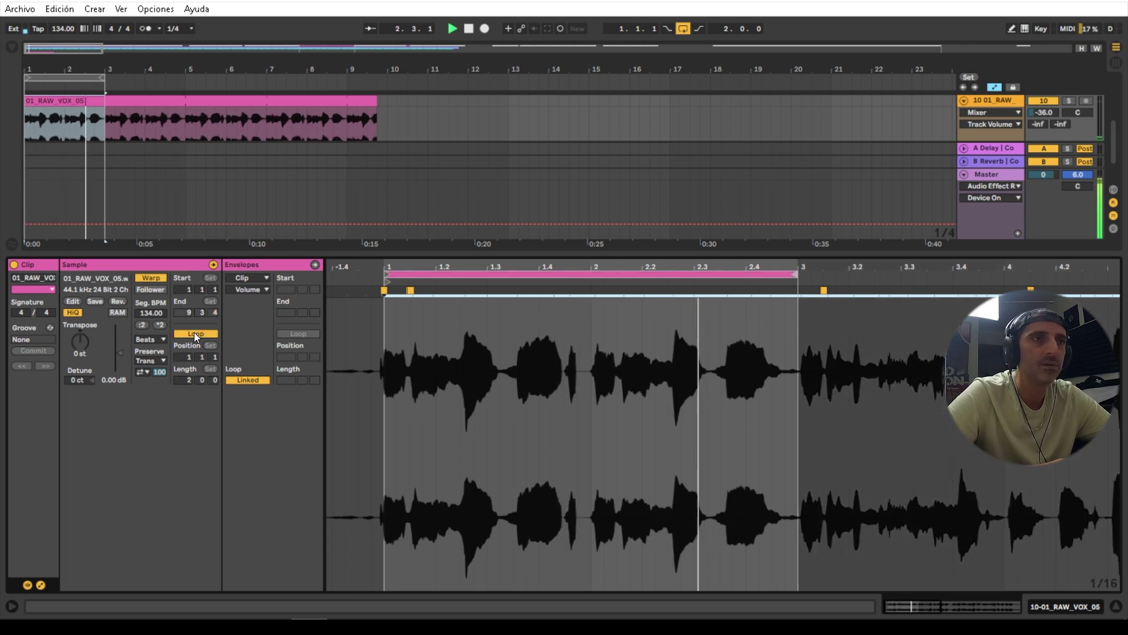
pyautogui.press('space')
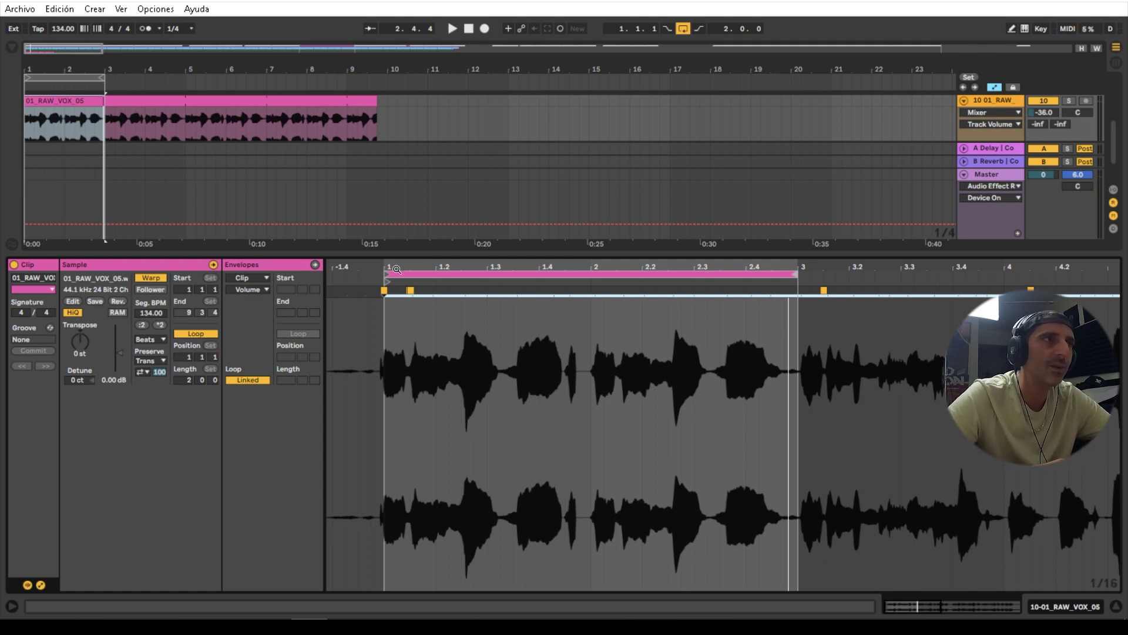
# - Warp the clip straight from the 1.1.1 marker and play it to check the timing
pyautogui.moveTo(381, 267)
pyautogui.mouseDown()
pyautogui.moveTo(382, 306)
pyautogui.moveTo(379, 274)
pyautogui.mouseUp()
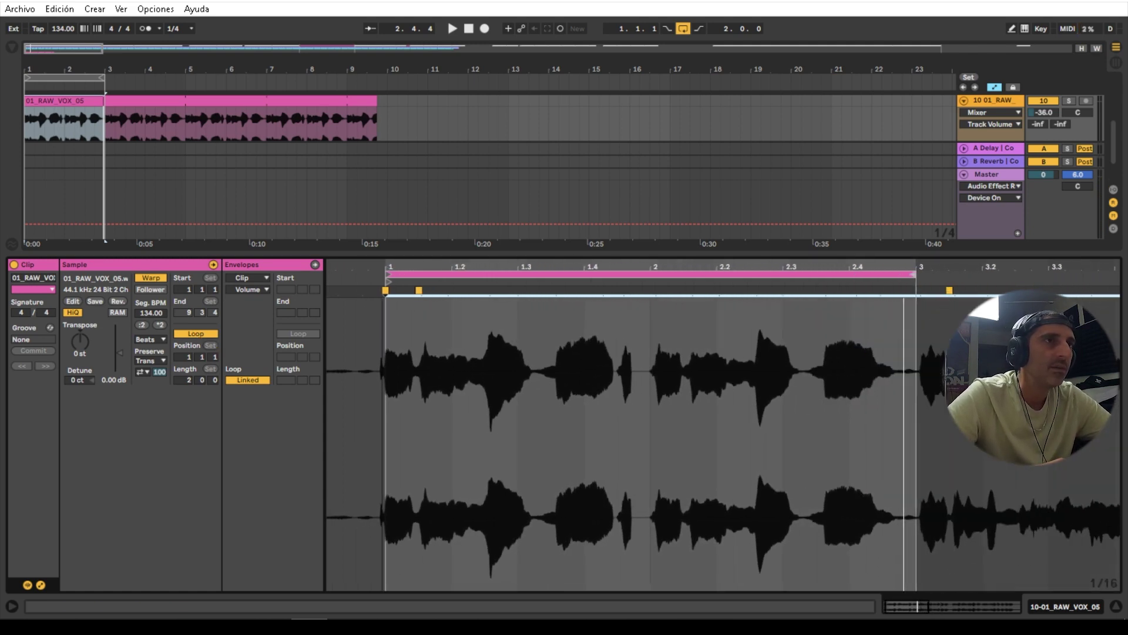
pyautogui.rightClick(385, 292)
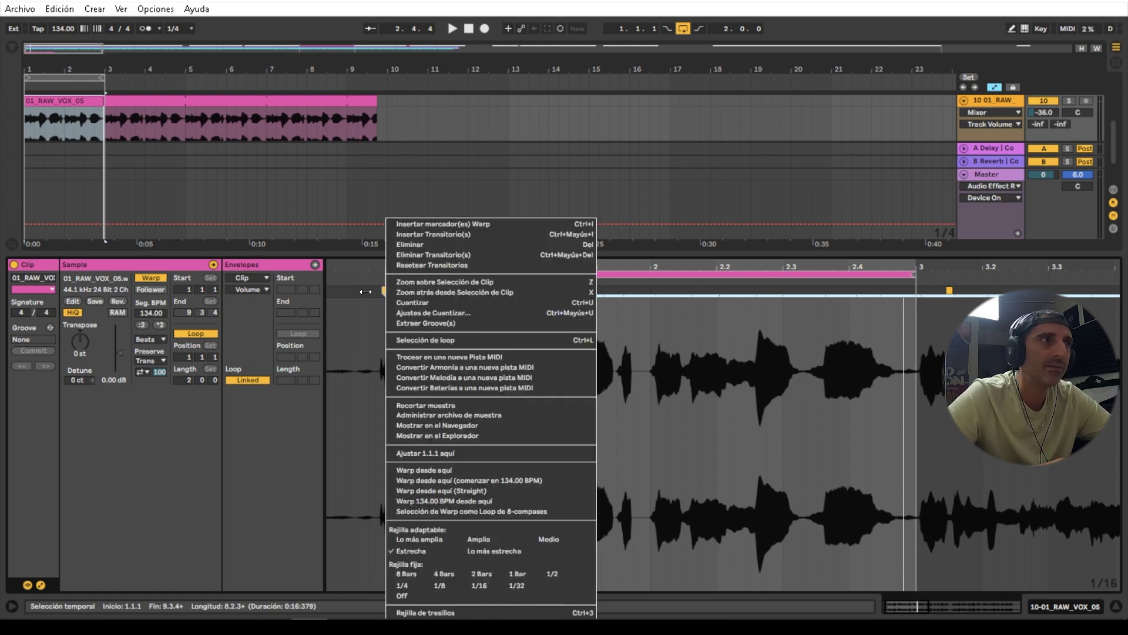
pyautogui.click(366, 292)
pyautogui.rightClick(384, 290)
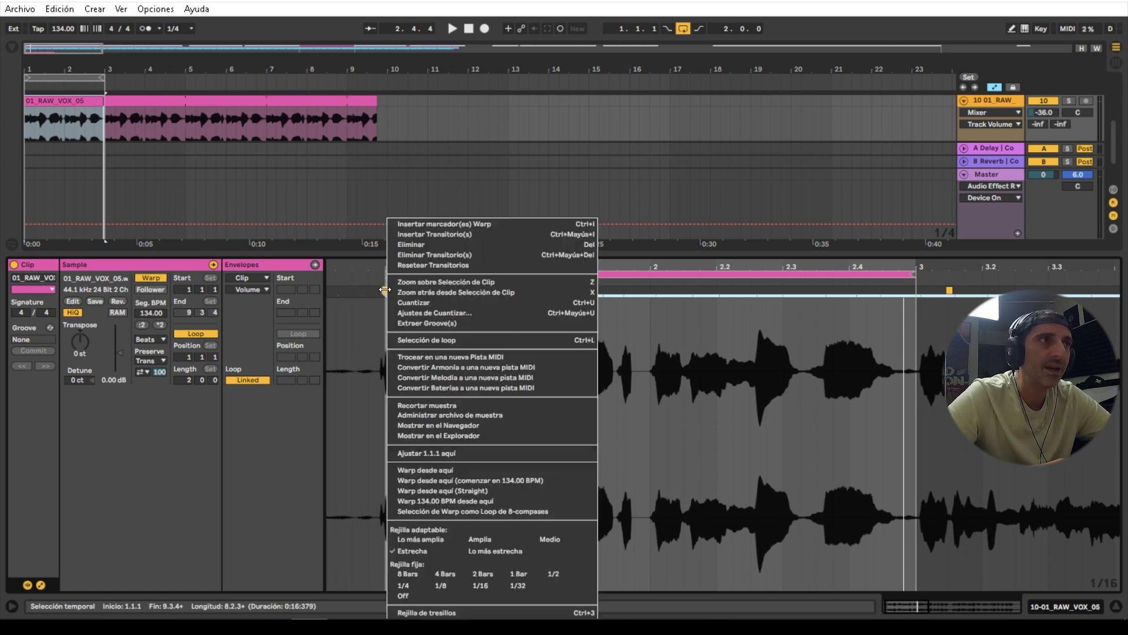
pyautogui.click(468, 492)
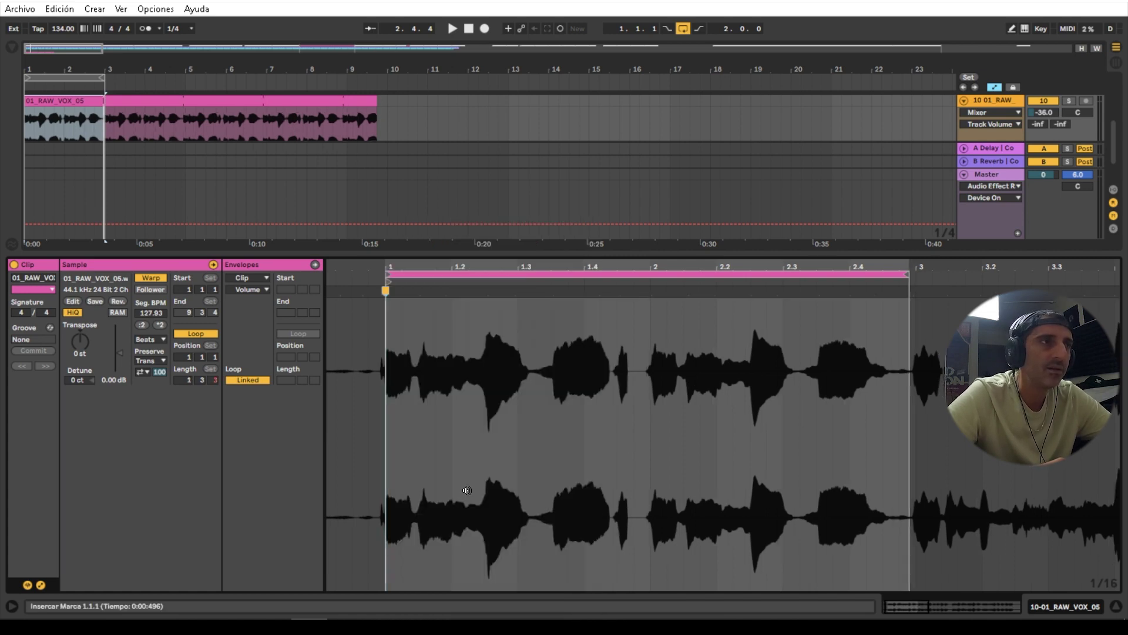
pyautogui.press('space')
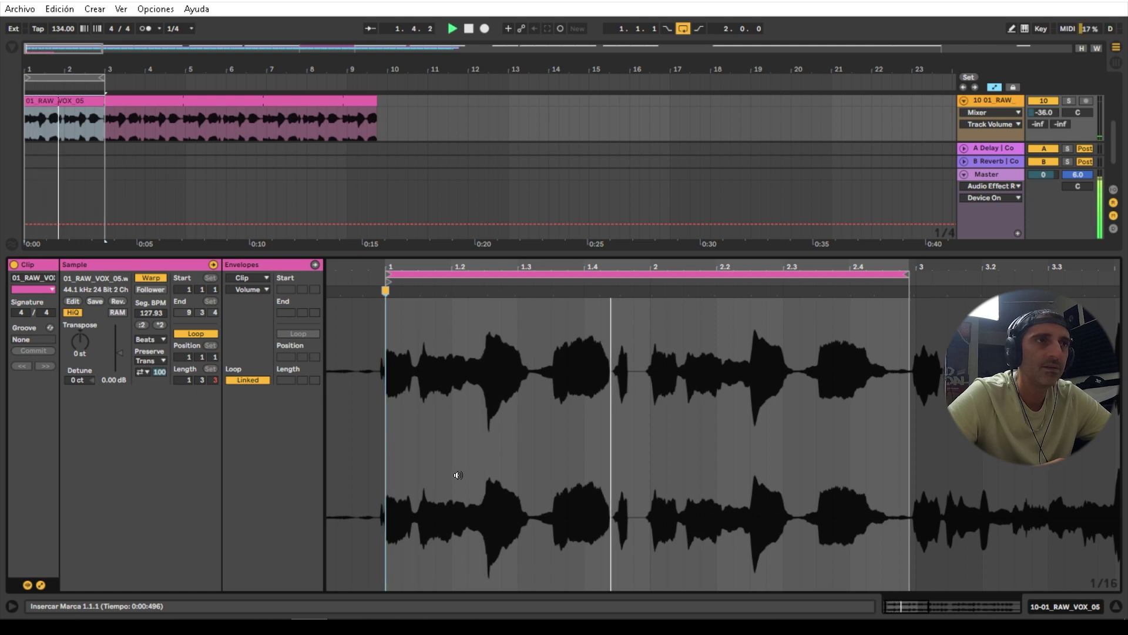
pyautogui.press('space')
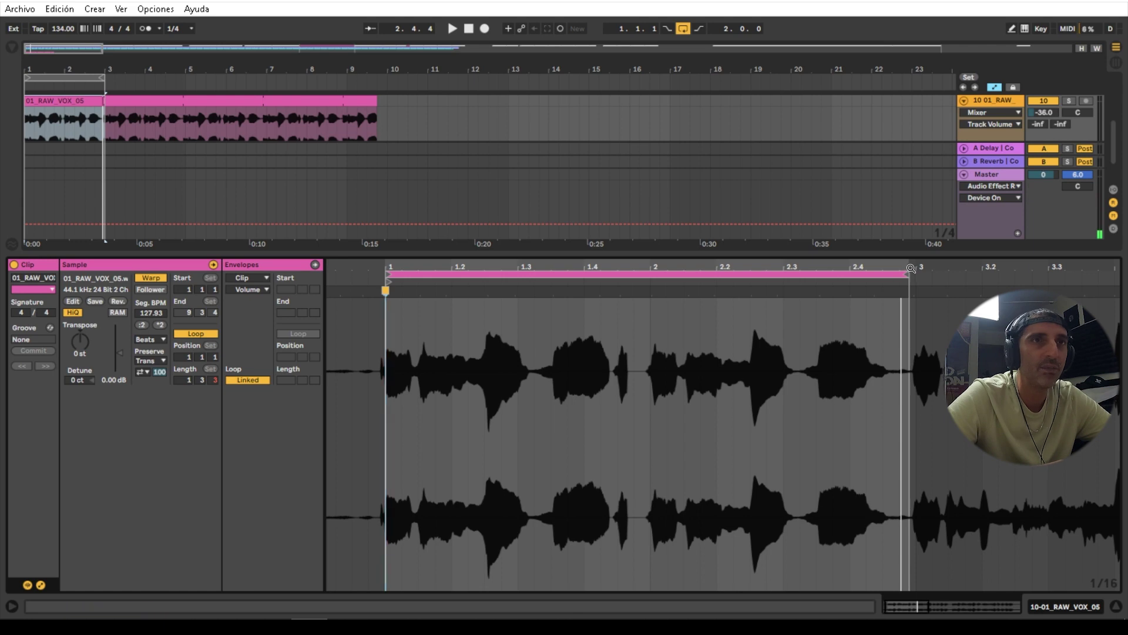
# - Extend the clip's loop end to 3.1.1 for an exact two-bar loop and listen to it
pyautogui.moveTo(905, 275); pyautogui.dragTo(909, 272)
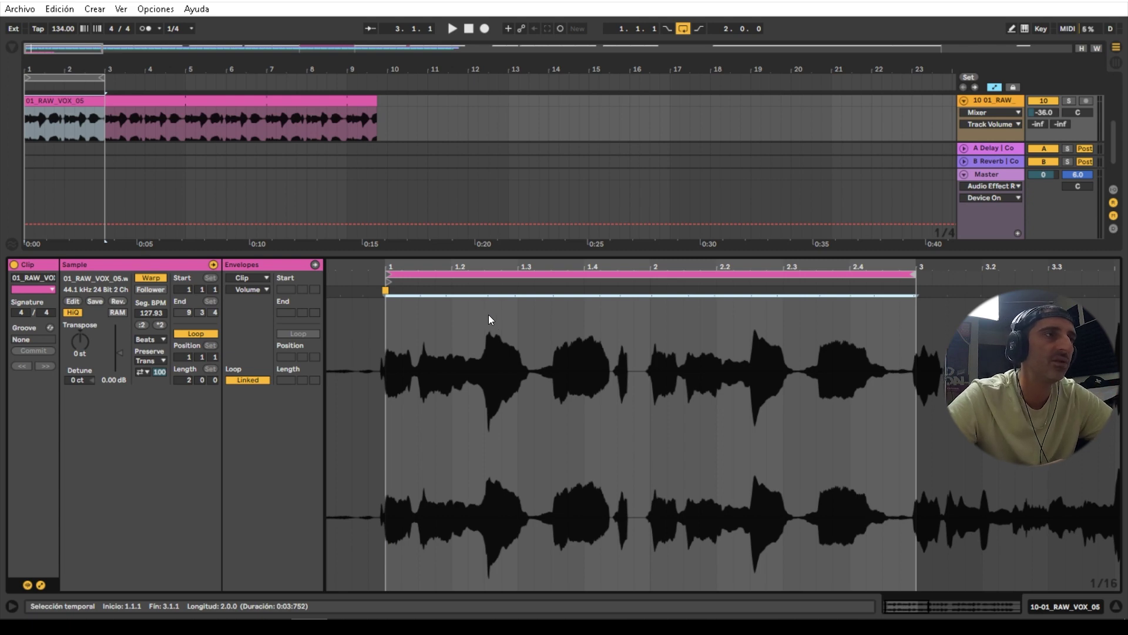
pyautogui.press('space')
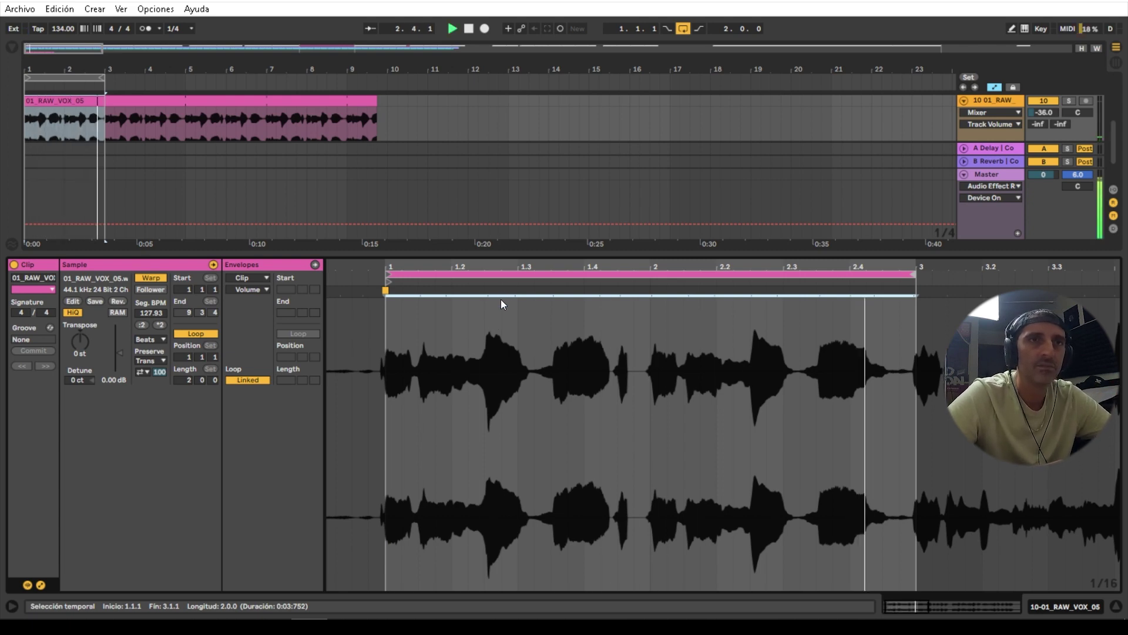
pyautogui.press('space')
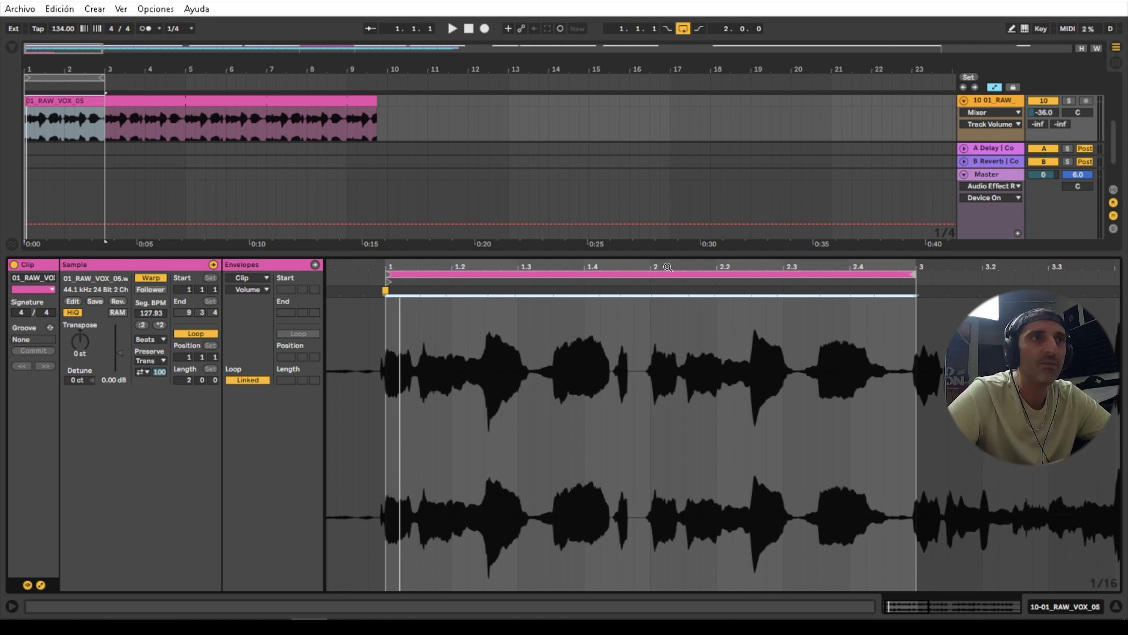
pyautogui.press('space')
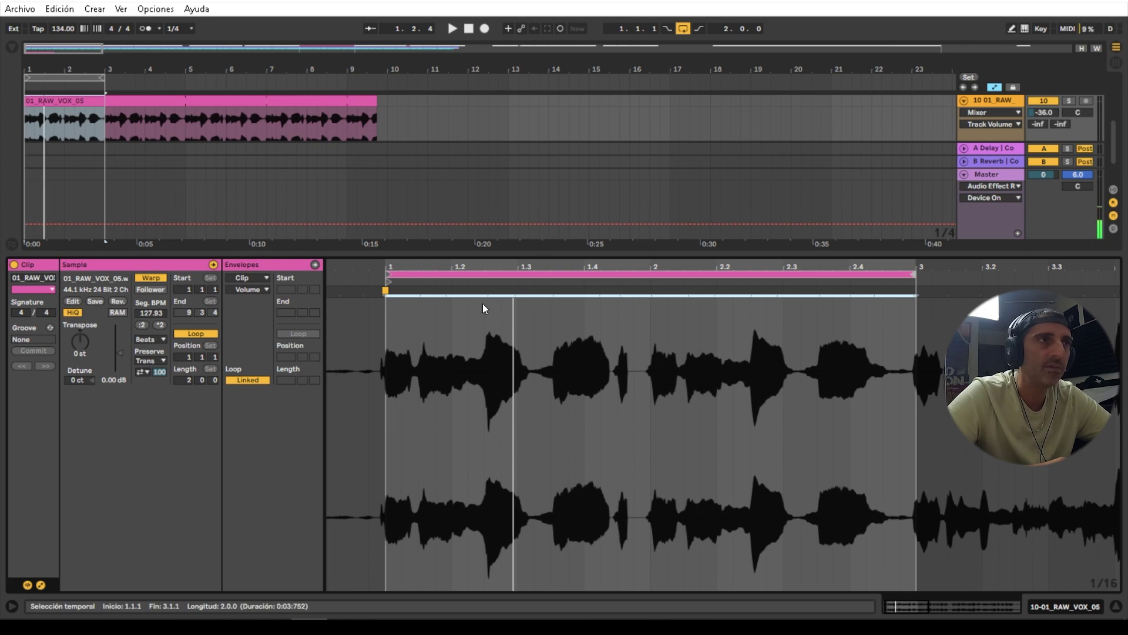
# - Add a warp marker on the vocal transient at 1.220 s, align it to 1.2.3 and play the result
pyautogui.scroll(2, 496, 274)
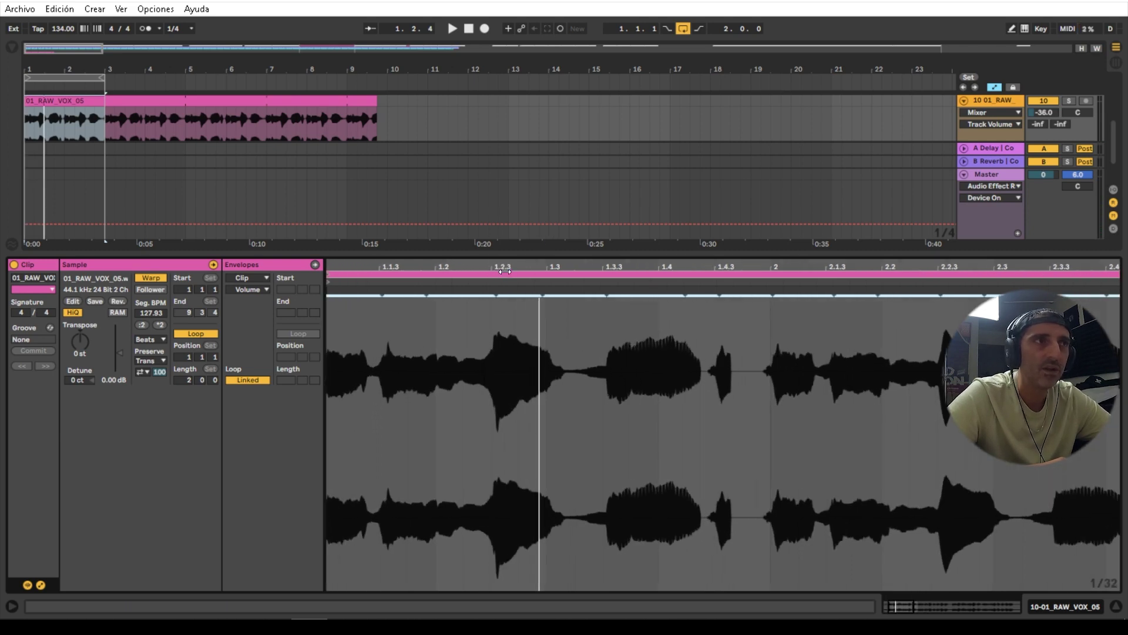
pyautogui.moveTo(490, 268); pyautogui.dragTo(494, 291)
pyautogui.press('space')
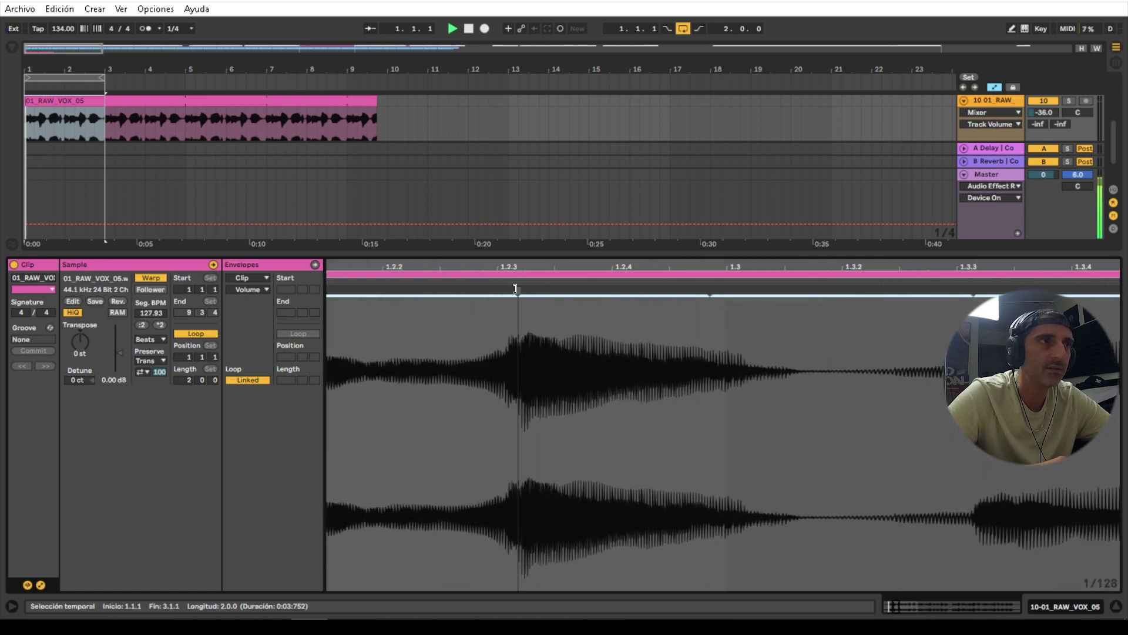
pyautogui.press('space')
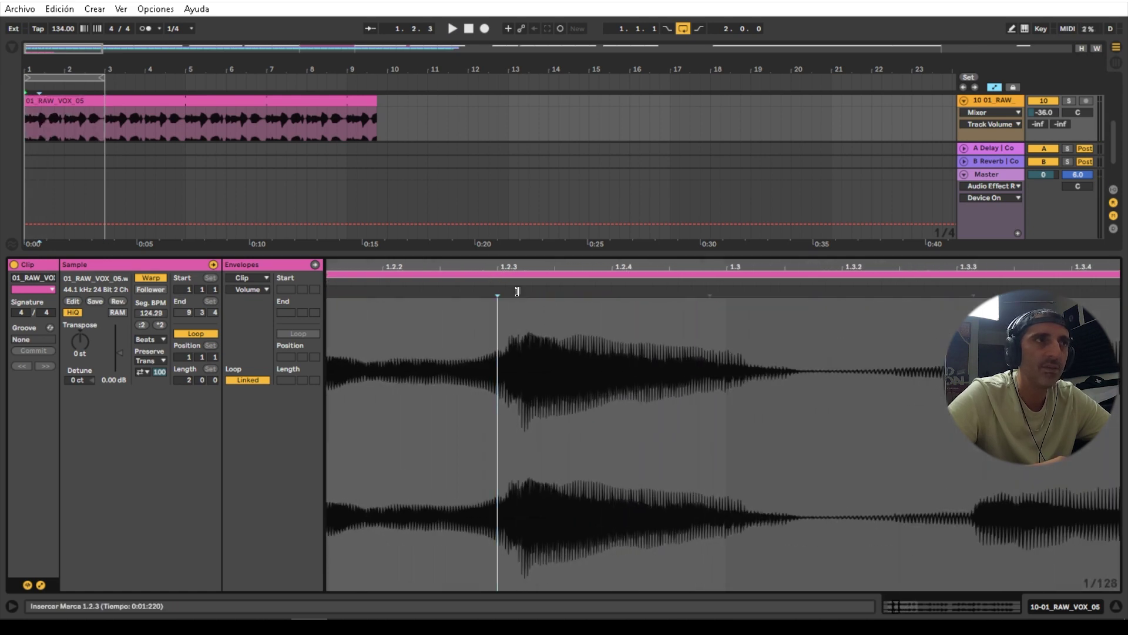
pyautogui.click(517, 291)
pyautogui.doubleClick(517, 291)
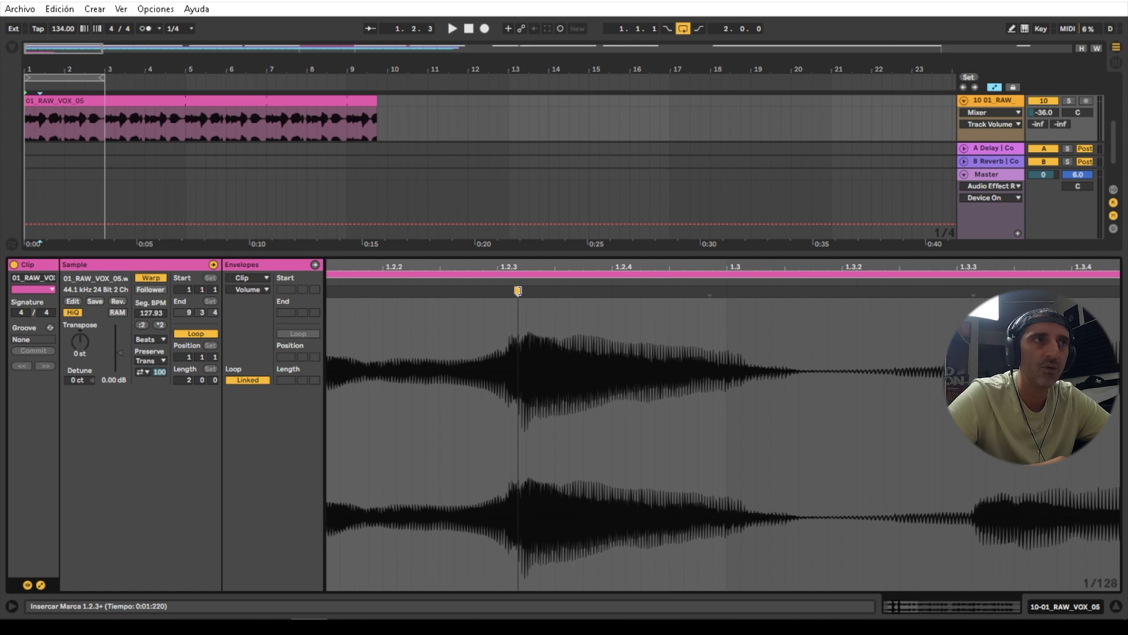
pyautogui.moveTo(517, 291)
pyautogui.mouseDown()
pyautogui.moveTo(497, 291)
pyautogui.moveTo(508, 247)
pyautogui.mouseUp()
pyautogui.press('space')
pyautogui.press('space')
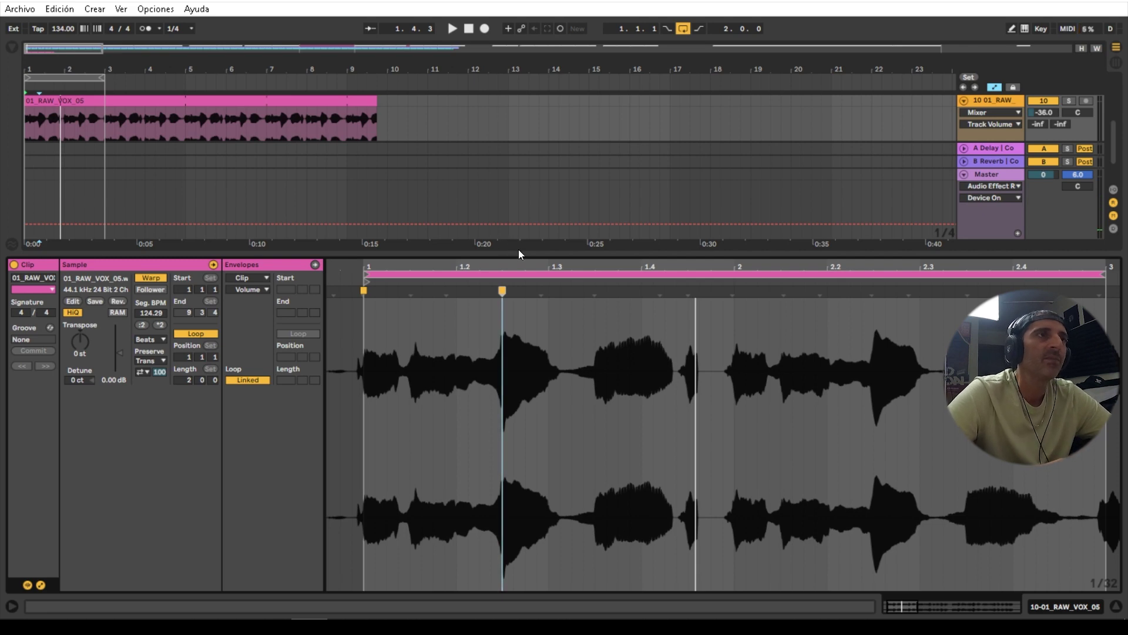
pyautogui.moveTo(520, 261); pyautogui.dragTo(432, 249)
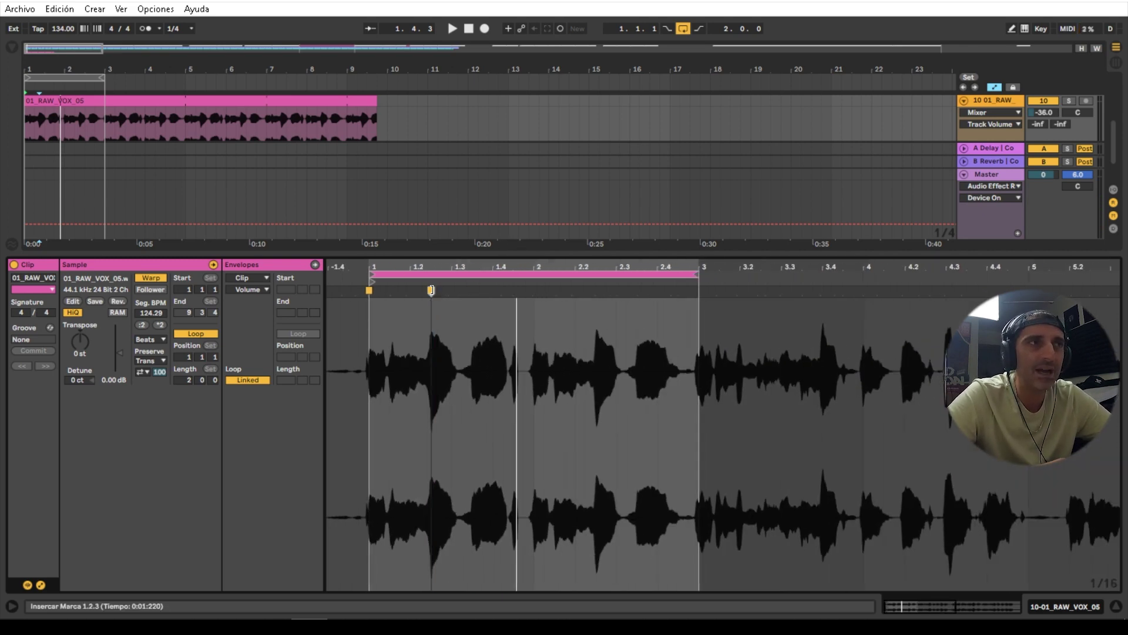
pyautogui.doubleClick(428, 289)
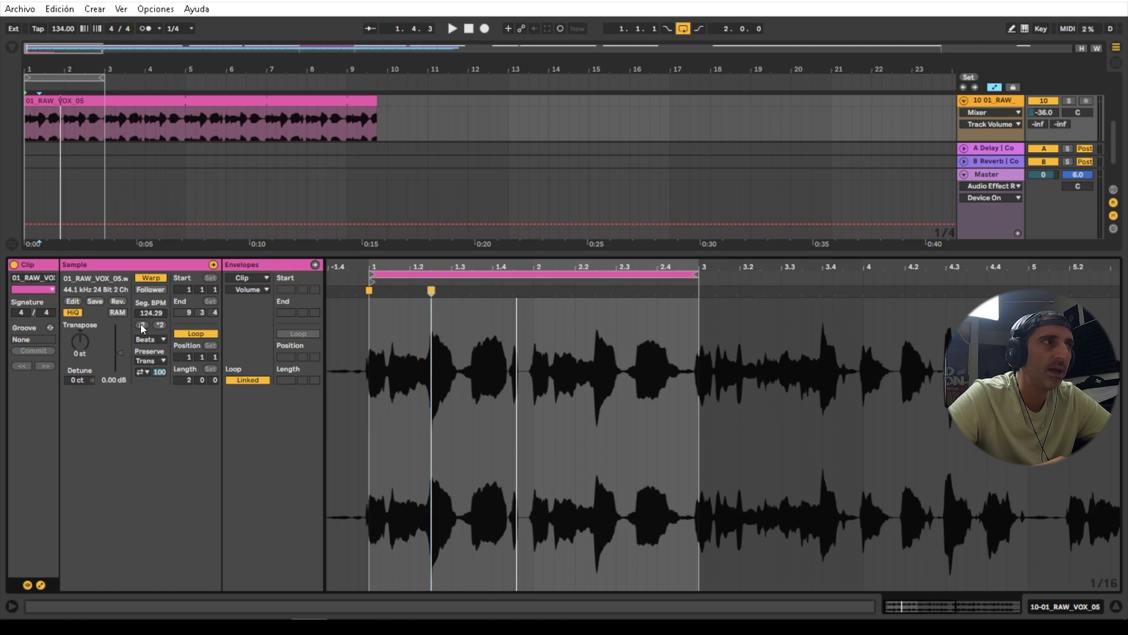
# - Try the clip at half and double tempo during playback, and return its segment tempo to 124.29 BPM
pyautogui.click(141, 325)
pyautogui.press('space')
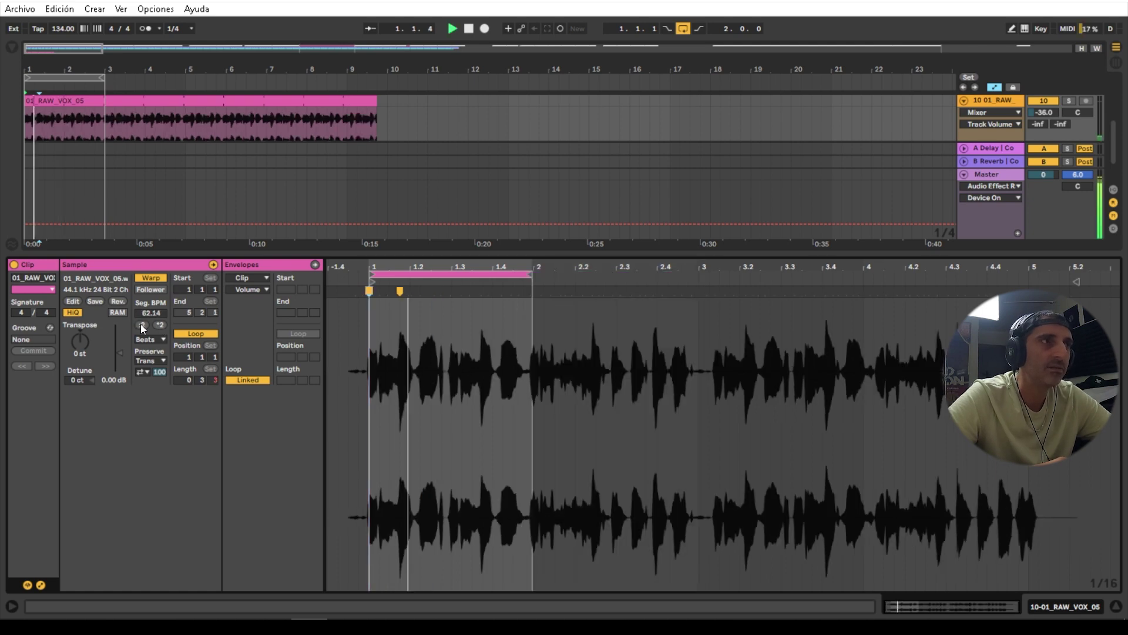
pyautogui.click(159, 325)
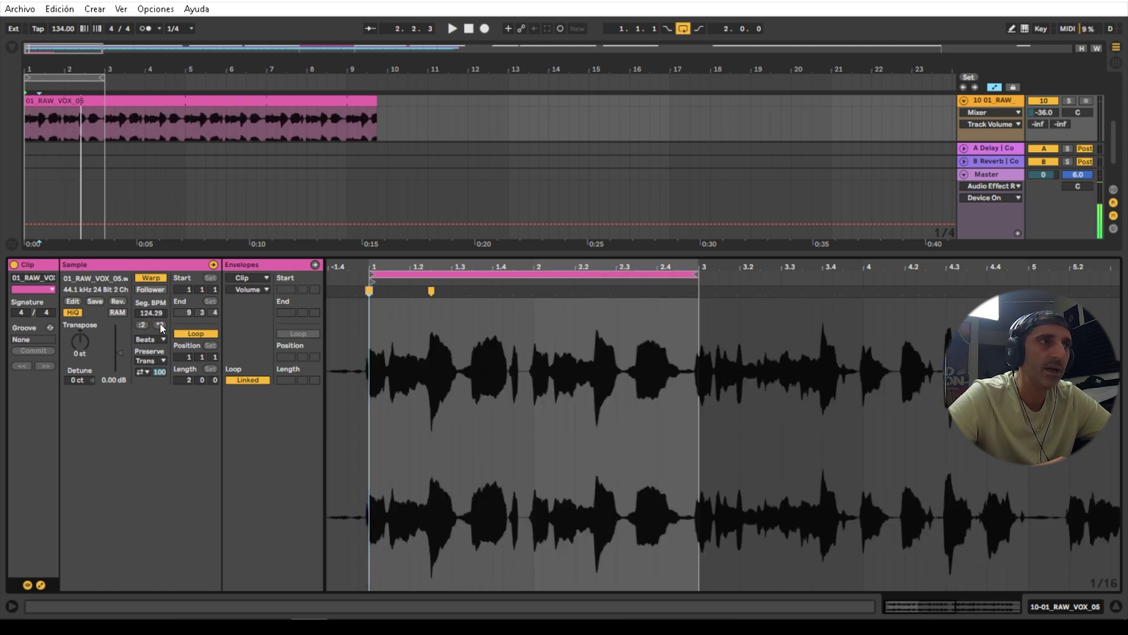
pyautogui.click(160, 324)
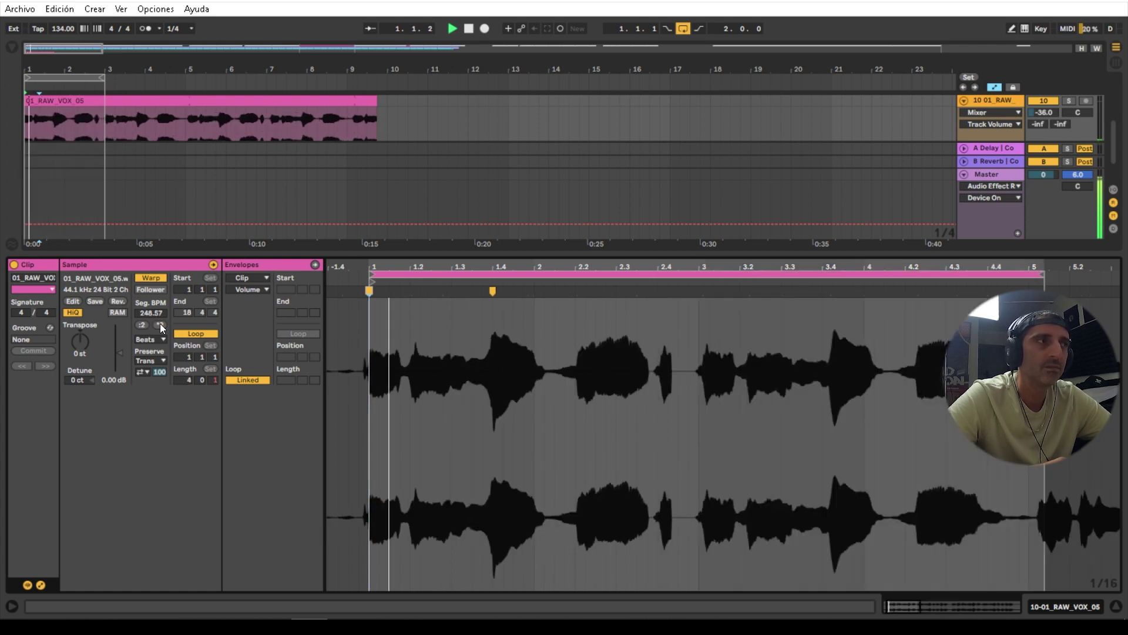
pyautogui.click(143, 324)
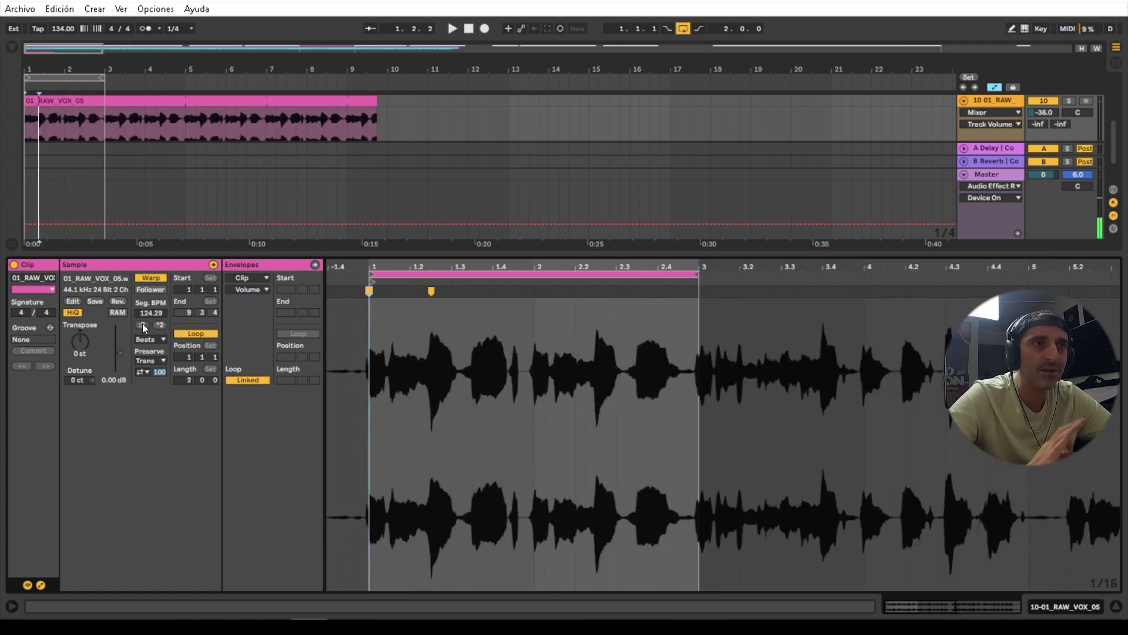
# - Set the clip's warp mode to Complex Pro and play the vocal loop to check how it sounds
pyautogui.click(152, 339)
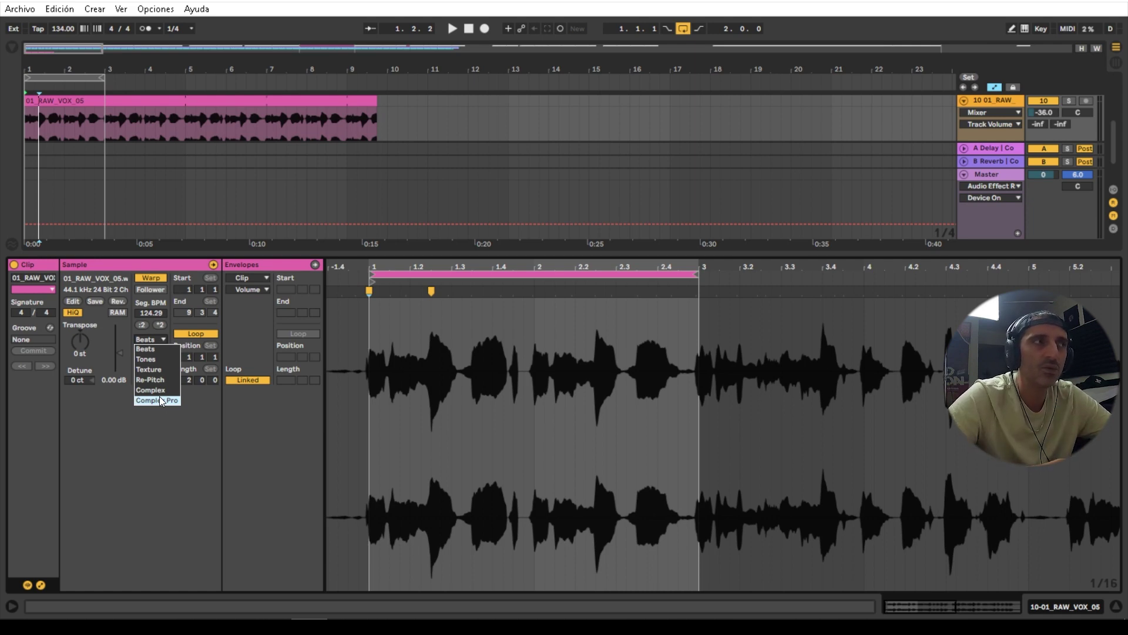
pyautogui.click(149, 349)
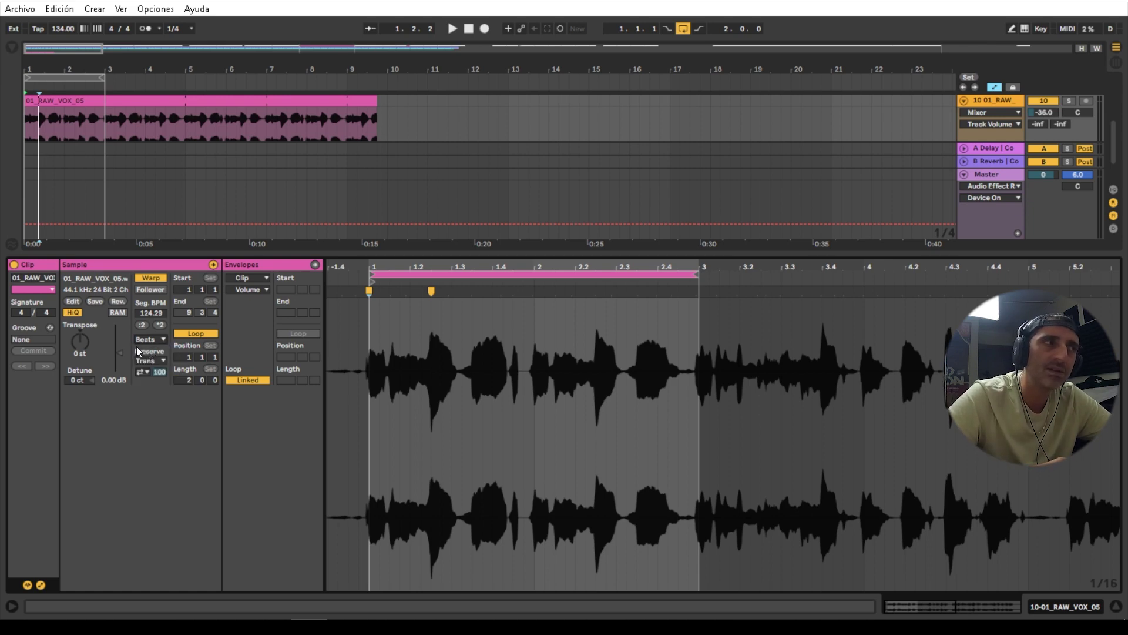
pyautogui.click(146, 339)
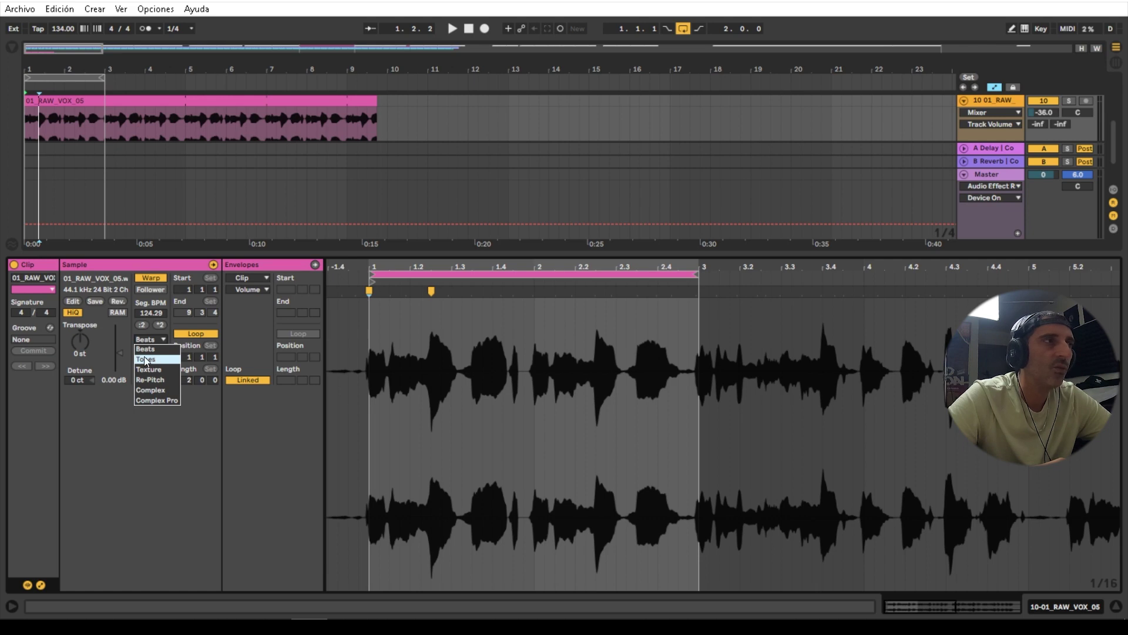
pyautogui.click(153, 400)
pyautogui.press('space')
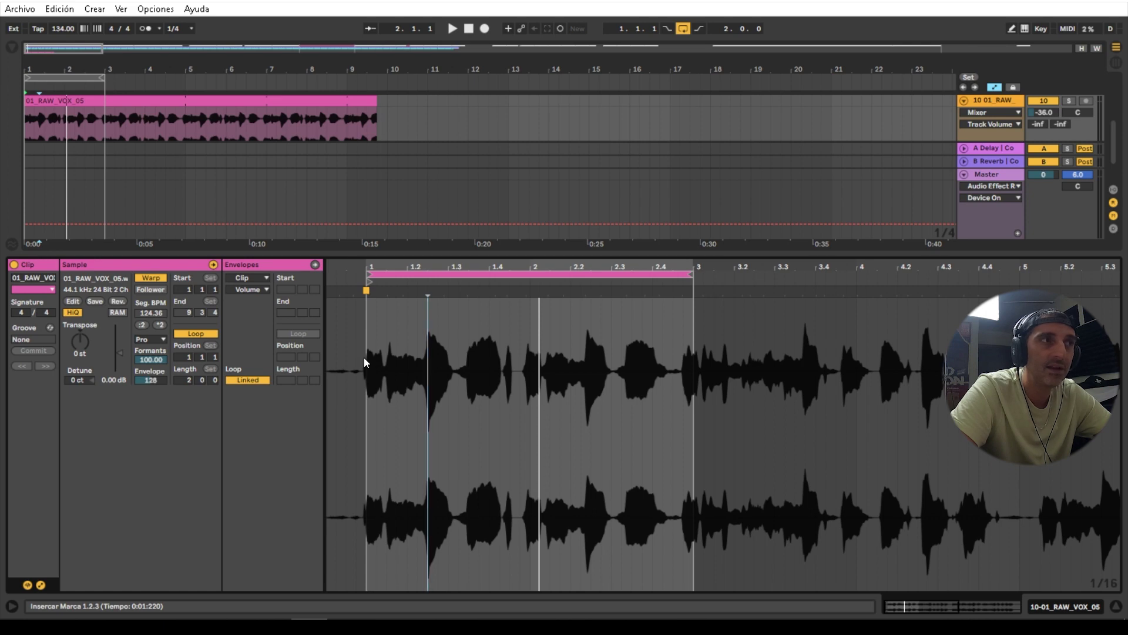
pyautogui.press('space')
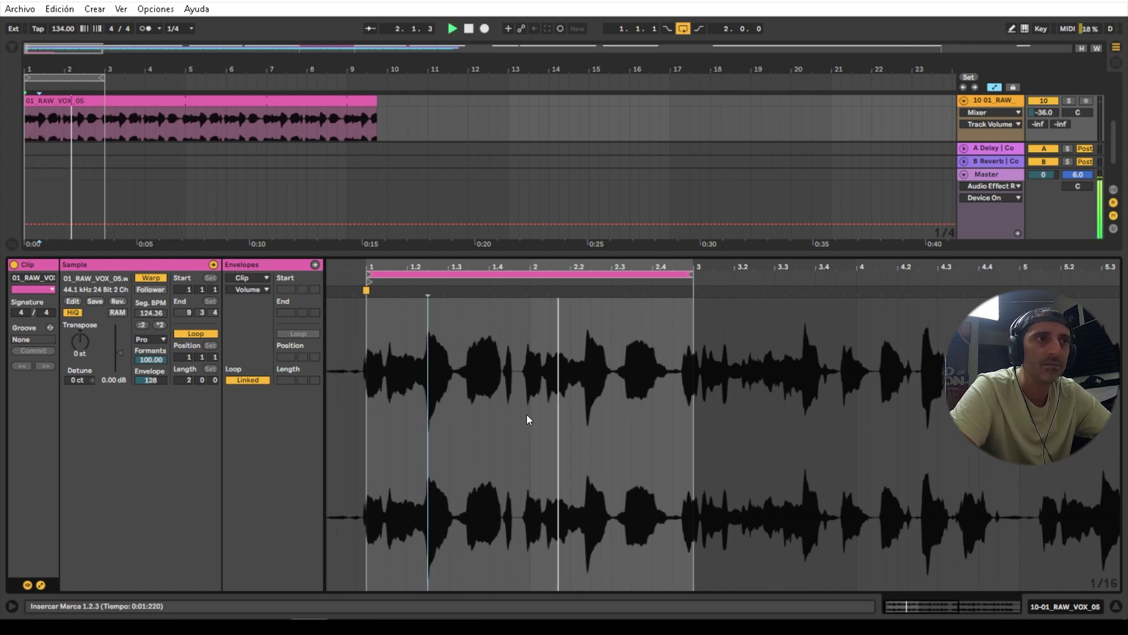
pyautogui.press('space')
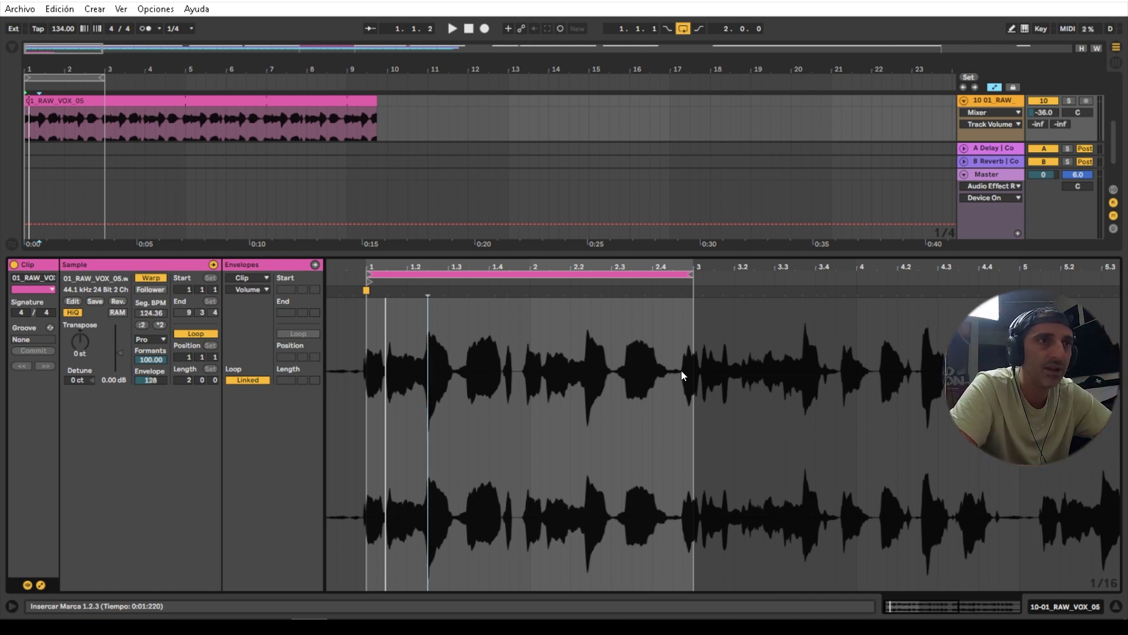
# - Add a warp marker on the vocal transient just before bar 3, at 4.234 s, and move it to 3.1.1
pyautogui.moveTo(681, 266); pyautogui.dragTo(681, 423)
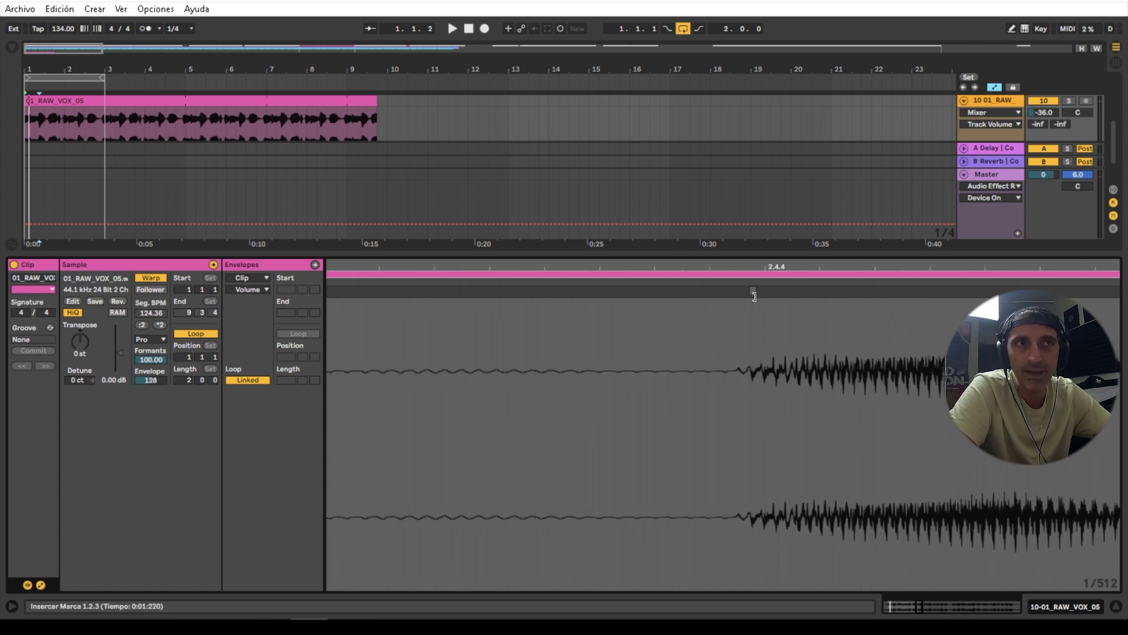
pyautogui.doubleClick(753, 293)
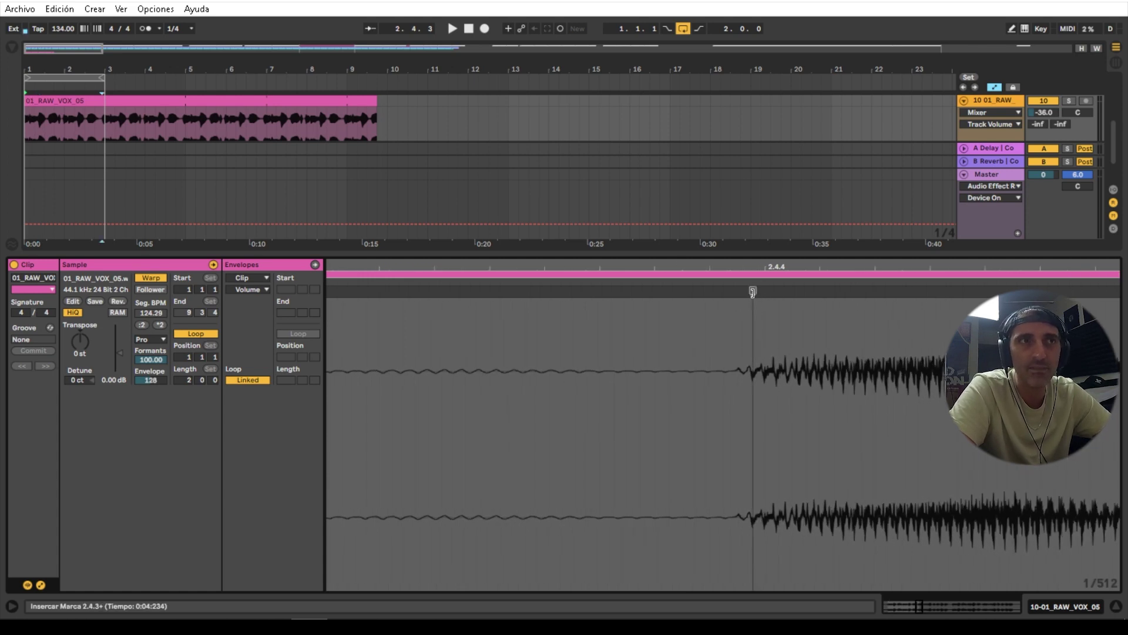
pyautogui.moveTo(761, 263)
pyautogui.mouseDown()
pyautogui.moveTo(663, 257)
pyautogui.moveTo(647, 215)
pyautogui.mouseUp()
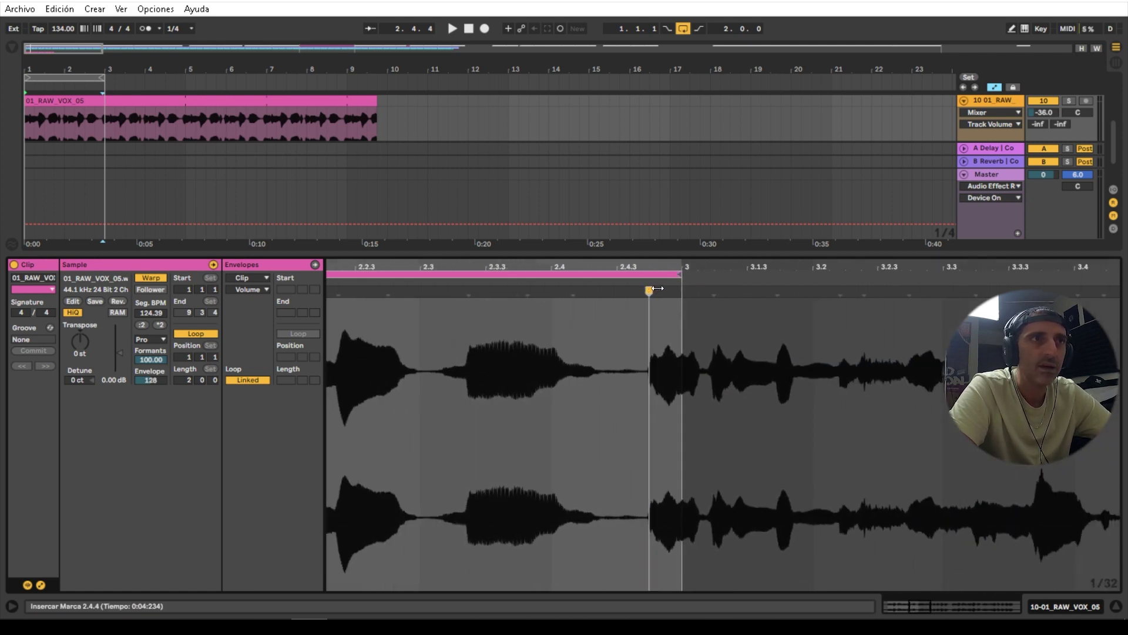
pyautogui.moveTo(648, 290); pyautogui.dragTo(682, 290)
pyautogui.moveTo(523, 268); pyautogui.dragTo(523, 241)
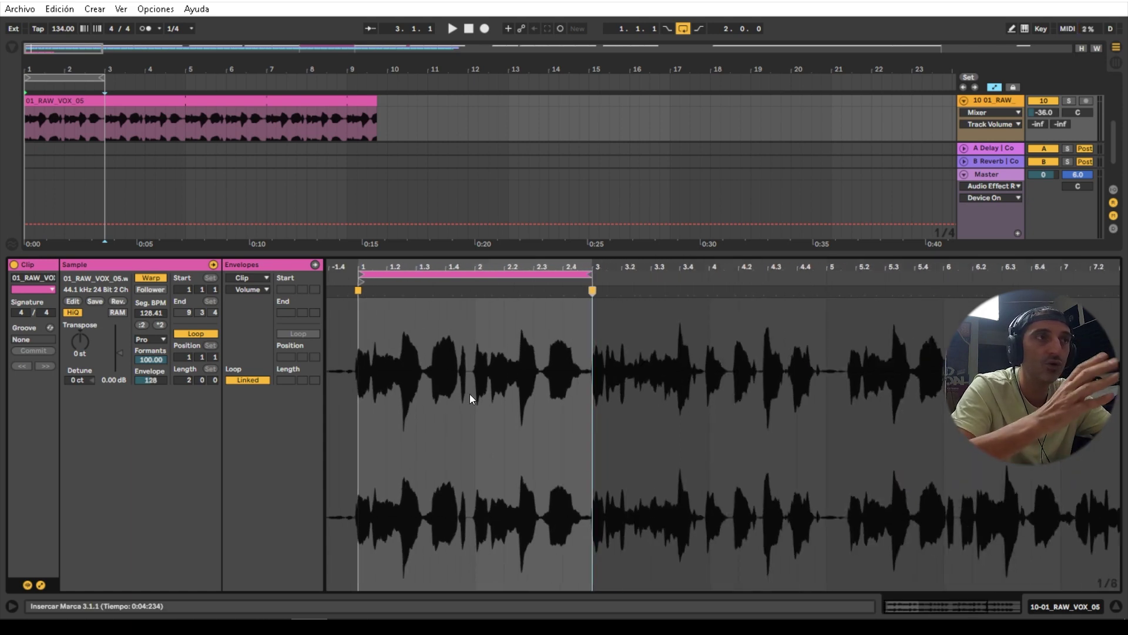
# - Play the two-bar vocal loop and examine which transients in bars 1 and 2 sit off the beat grid
pyautogui.press('space')
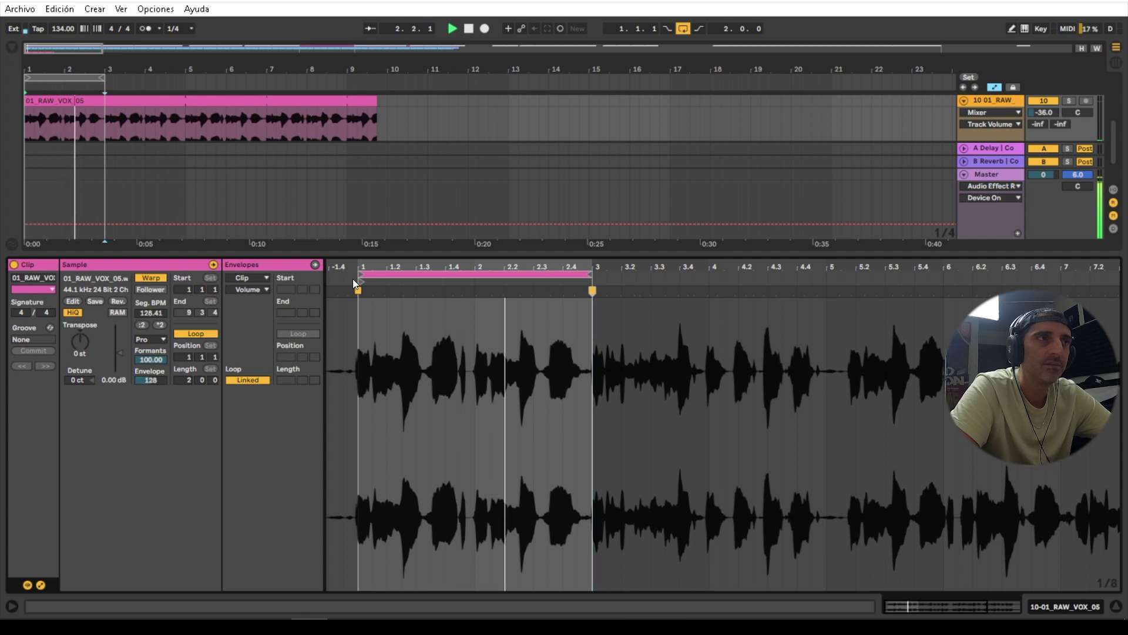
pyautogui.press('space')
pyautogui.moveTo(355, 268); pyautogui.dragTo(373, 294)
pyautogui.moveTo(688, 275)
pyautogui.mouseDown()
pyautogui.moveTo(687, 264)
pyautogui.moveTo(670, 279)
pyautogui.moveTo(683, 287)
pyautogui.mouseUp()
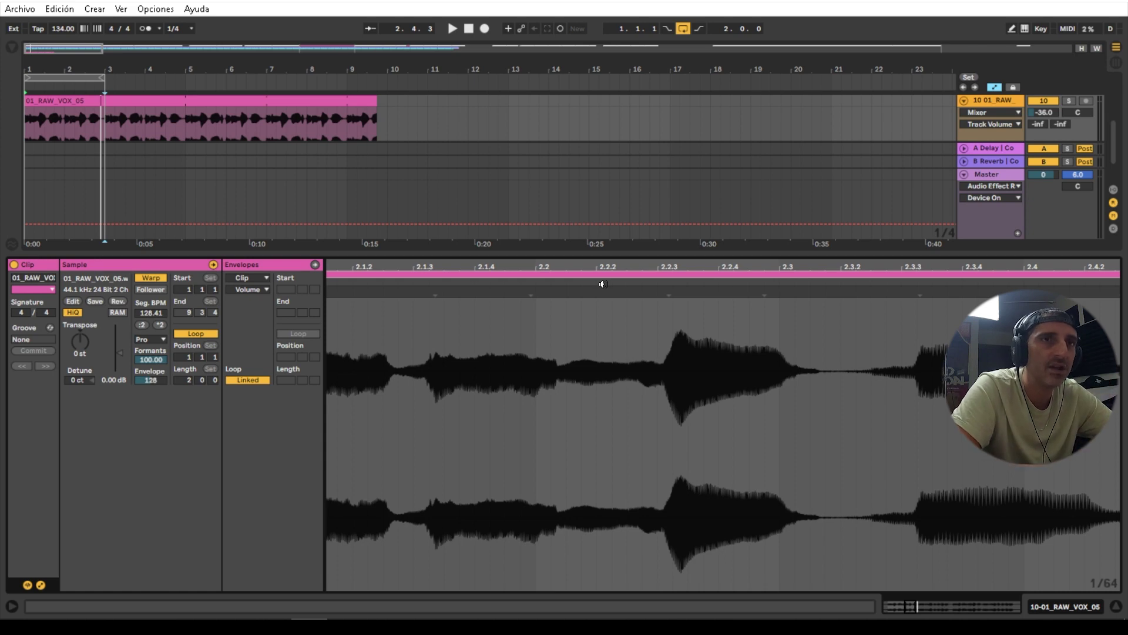
pyautogui.press('space')
pyautogui.moveTo(718, 267); pyautogui.dragTo(718, 238)
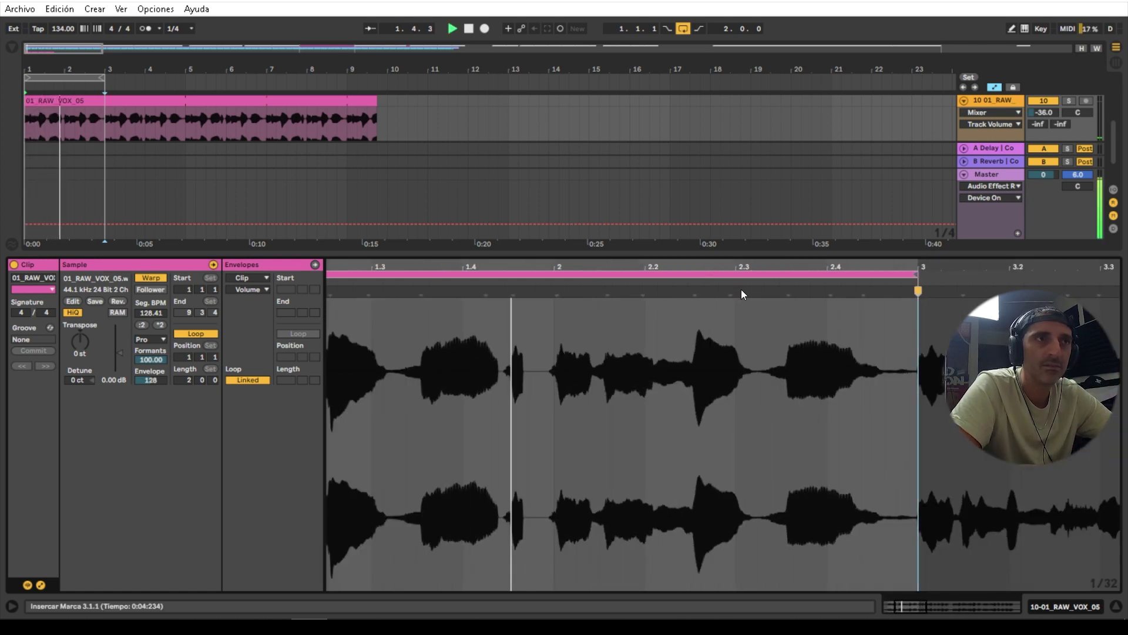
pyautogui.press('space')
pyautogui.doubleClick(789, 292)
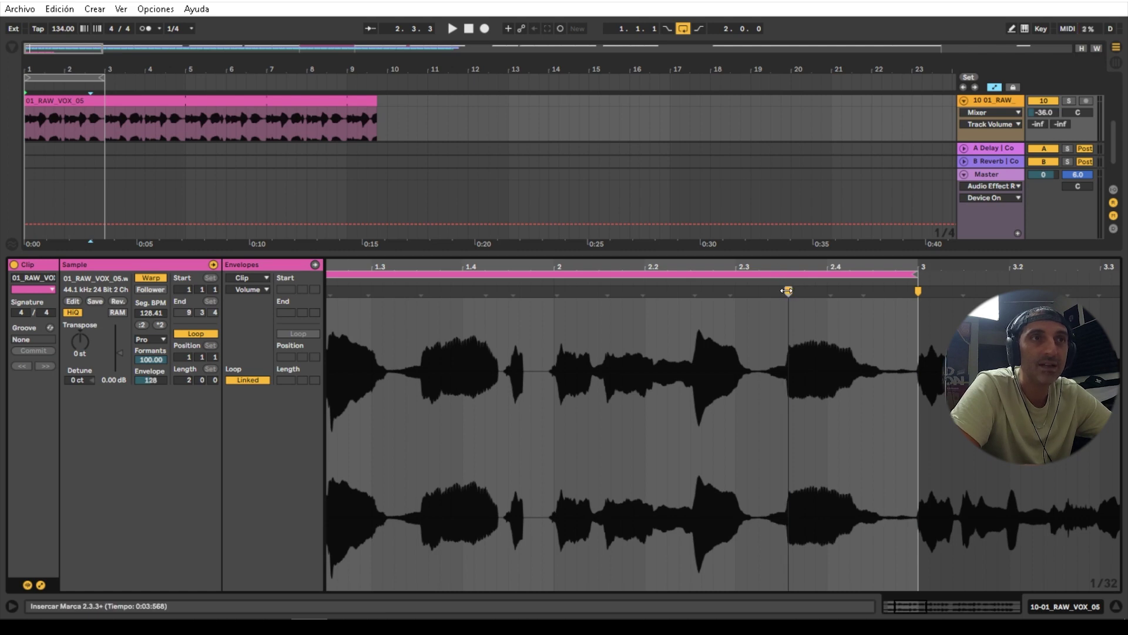
pyautogui.moveTo(787, 290); pyautogui.dragTo(781, 290)
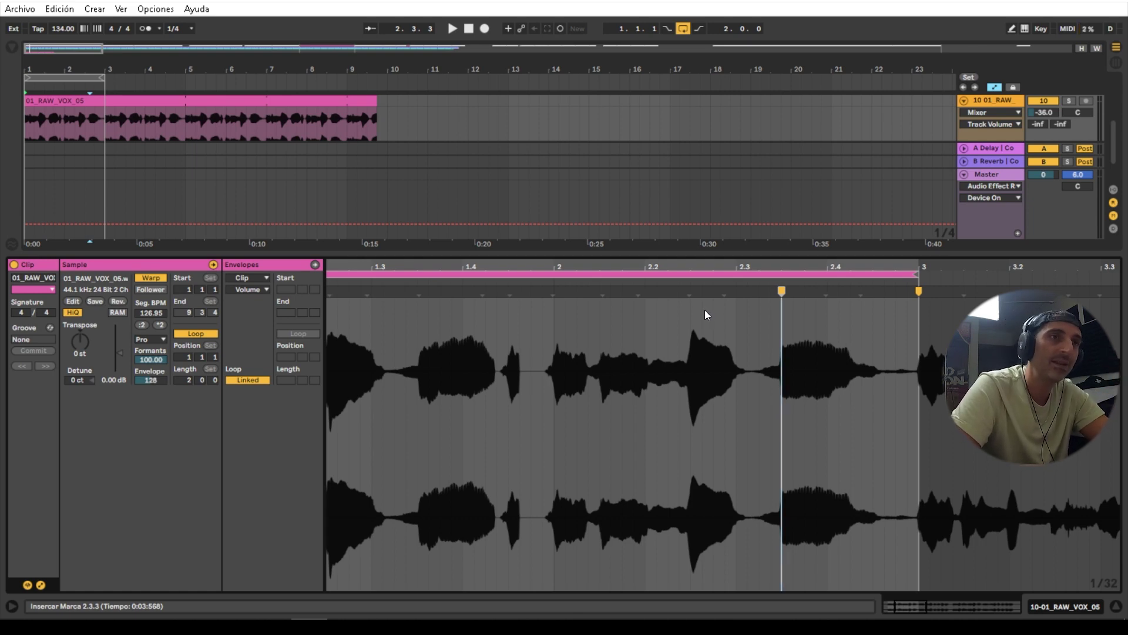
pyautogui.hotkey('ctrl', 'z')
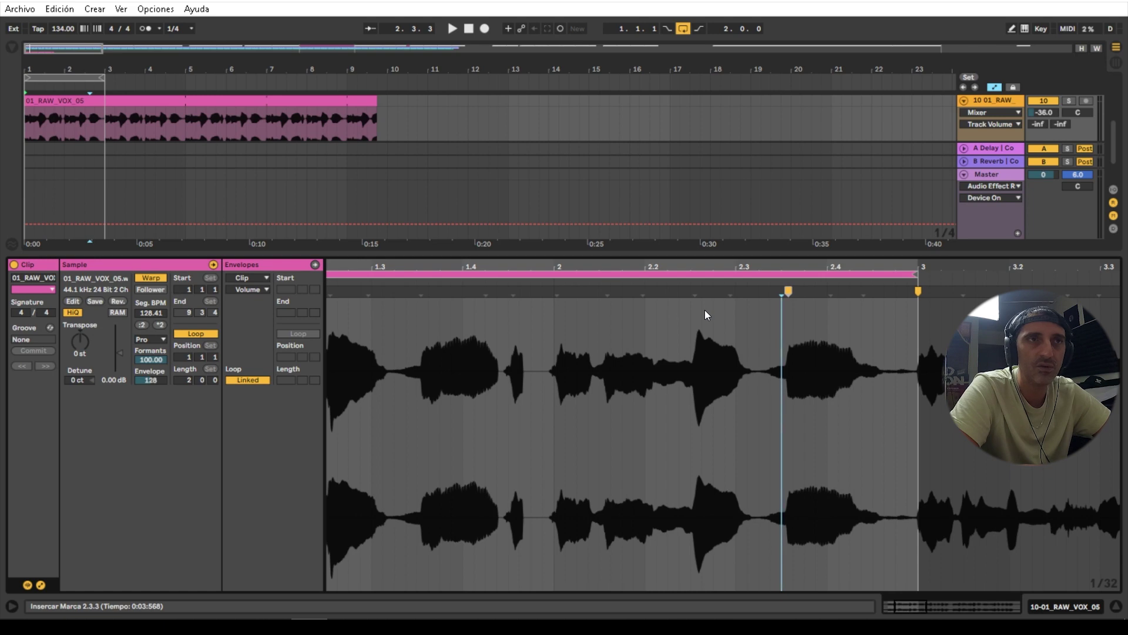
pyautogui.hotkey('ctrl', 'z')
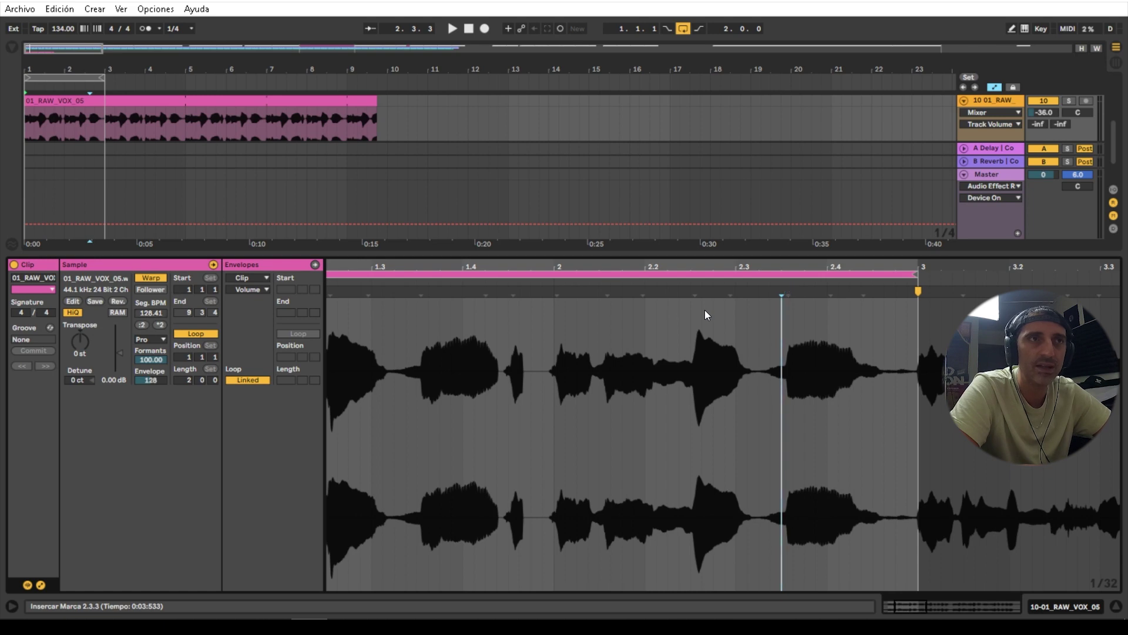
# - Anchor the vocal with a warp marker at 3.358 s, add another at 3.568 s, align that one to 2.3.3 and play it
pyautogui.doubleClick(746, 291)
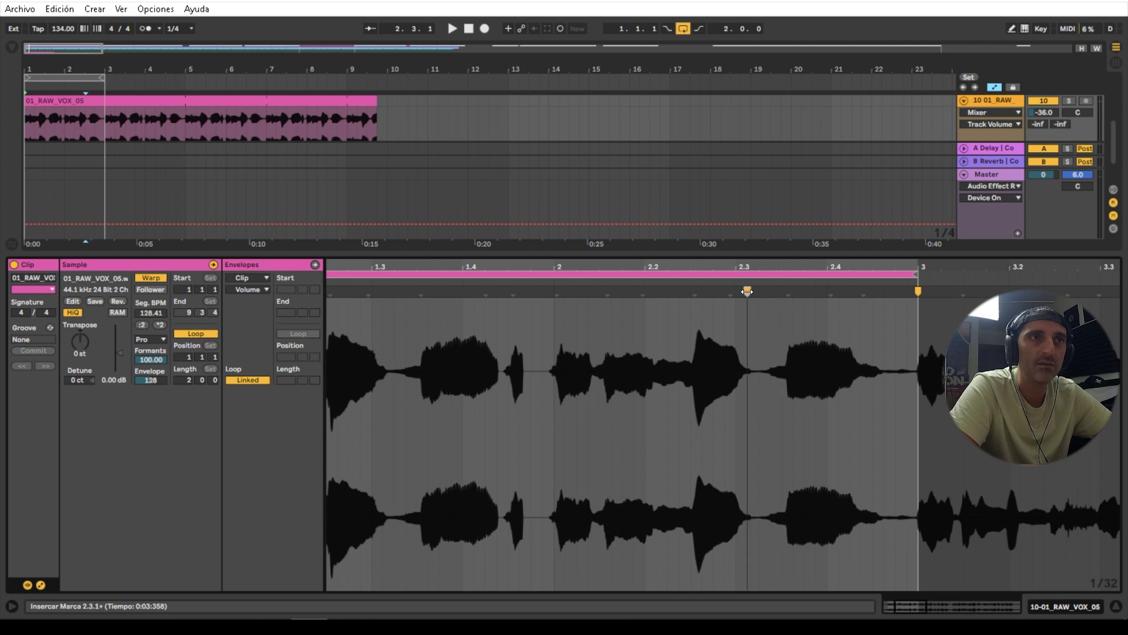
pyautogui.doubleClick(788, 292)
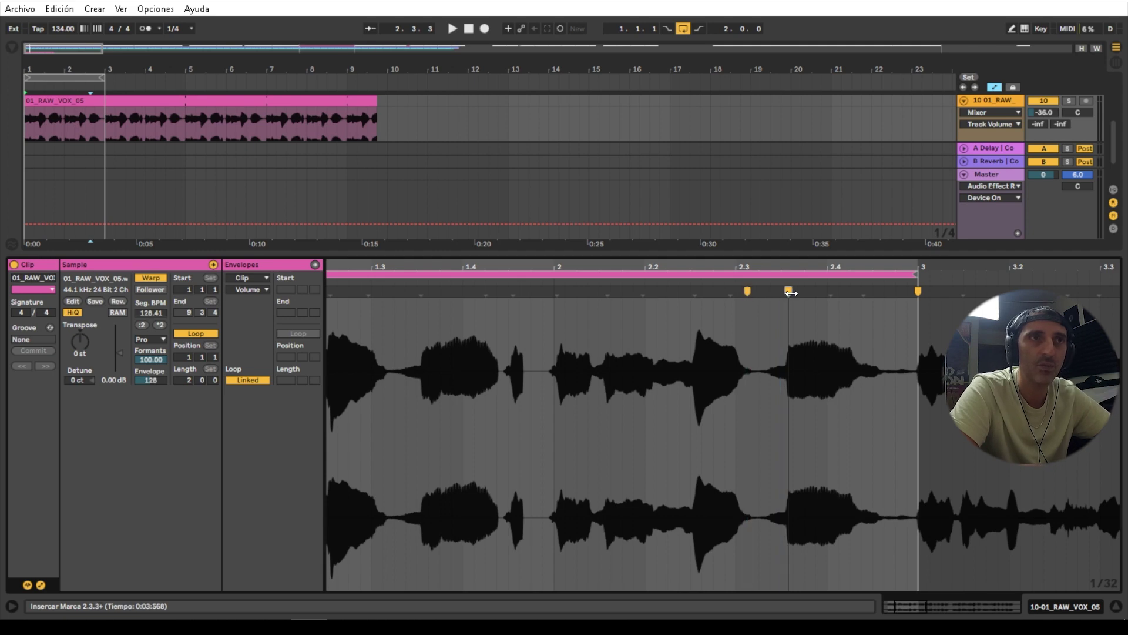
pyautogui.moveTo(790, 290); pyautogui.dragTo(782, 291)
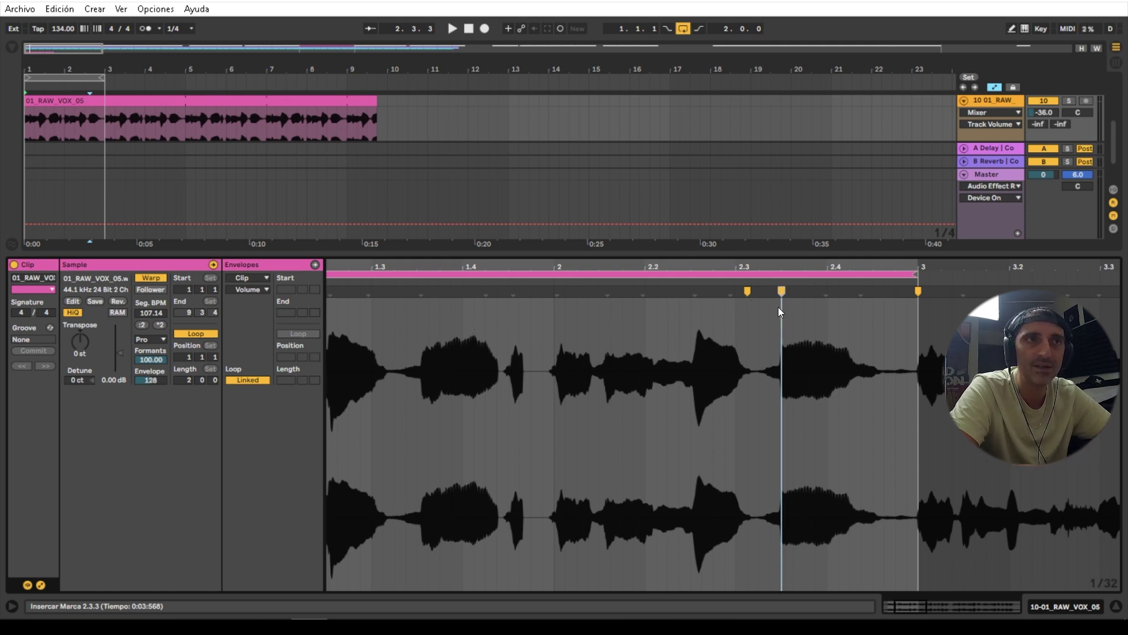
pyautogui.press('space')
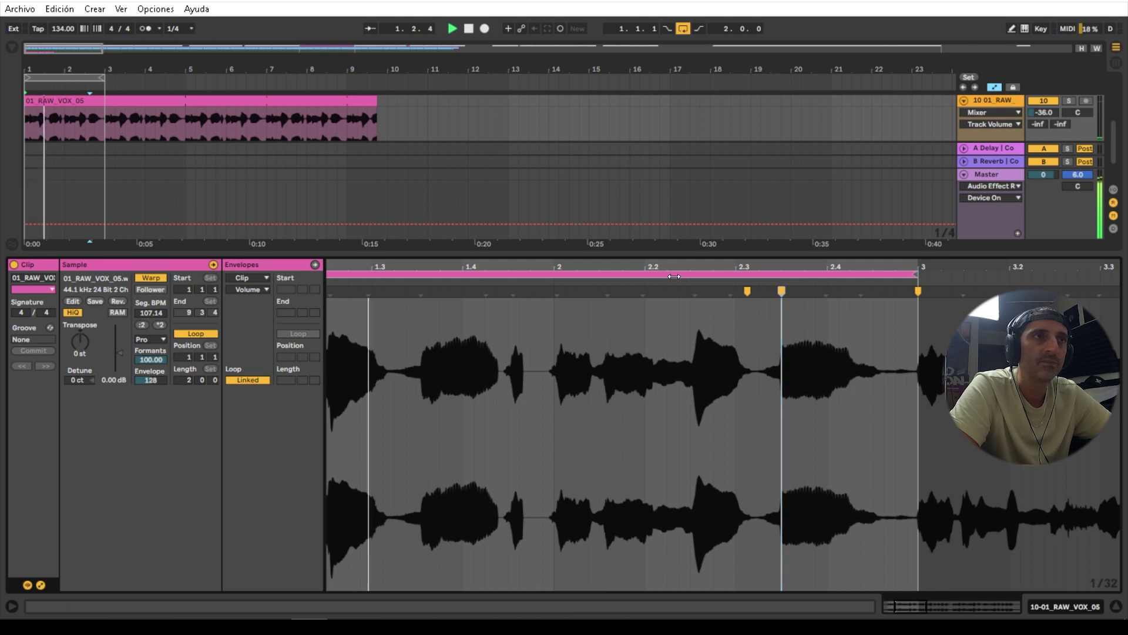
pyautogui.press('space')
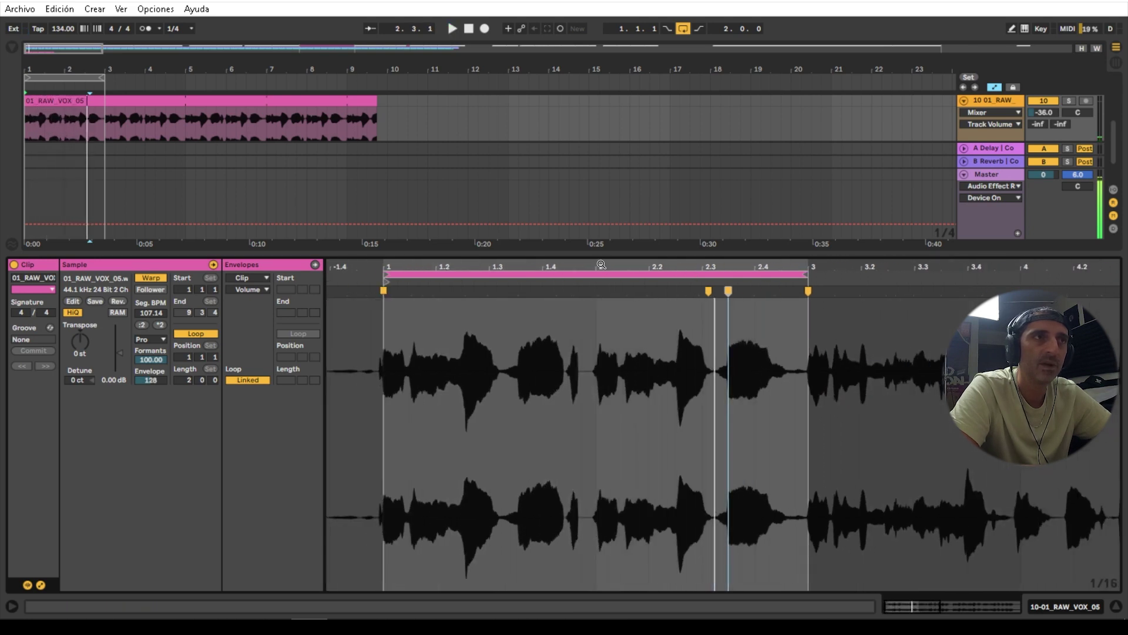
# - Anchor the silence before bar 2 with a warp marker at 2.246 s, align the 2.381 s transient to 2.1.1 and play it
pyautogui.moveTo(600, 266); pyautogui.dragTo(597, 300)
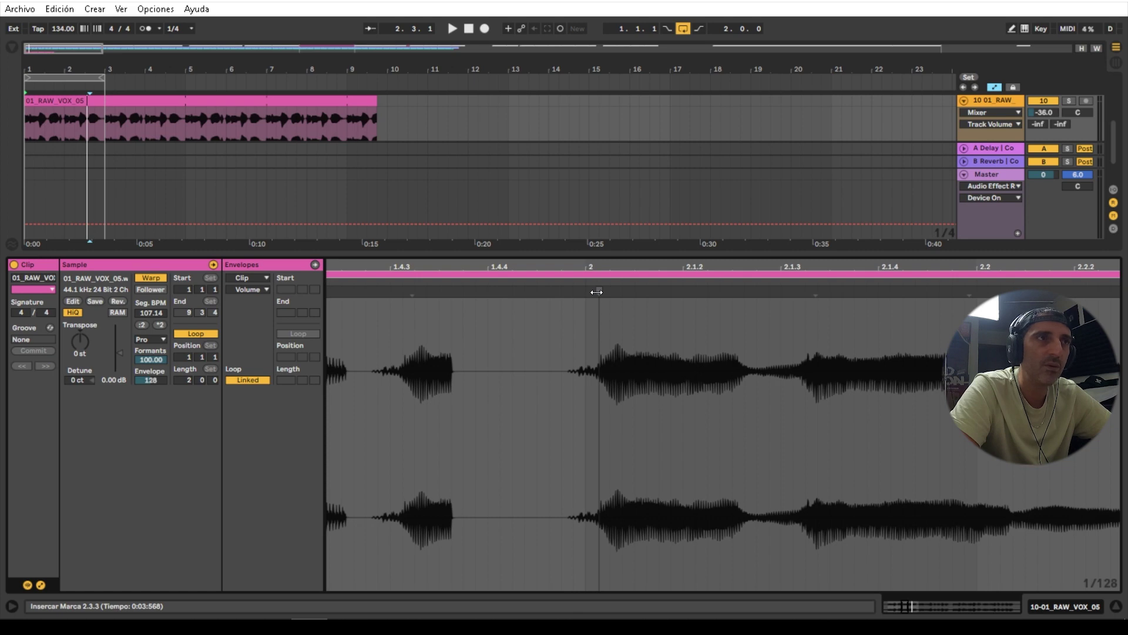
pyautogui.moveTo(595, 267); pyautogui.dragTo(743, 266)
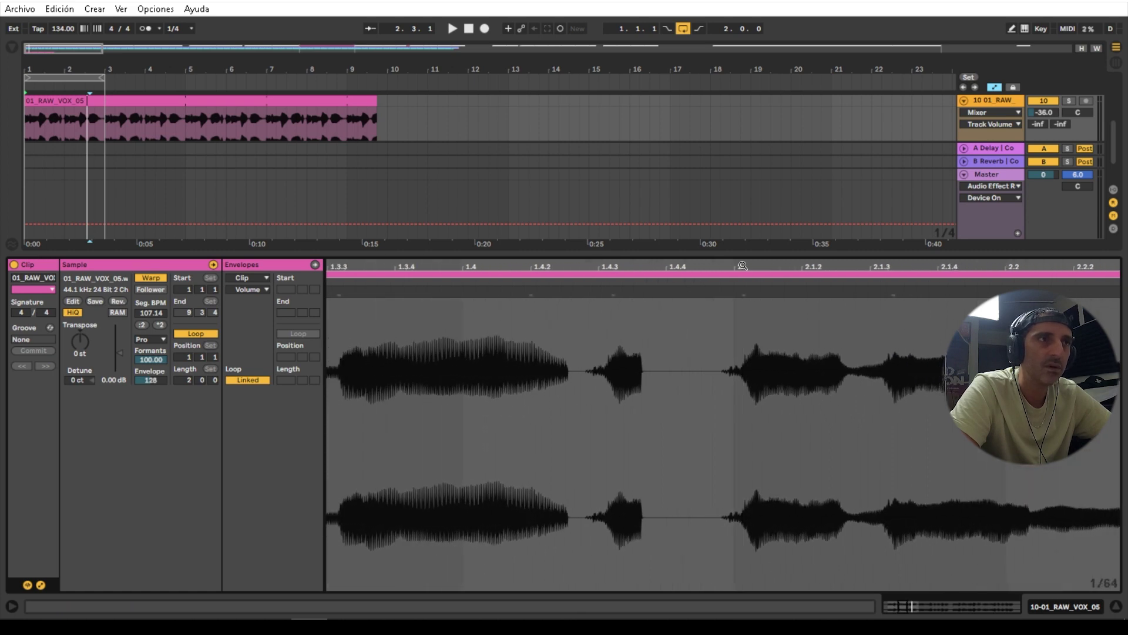
pyautogui.moveTo(613, 272); pyautogui.dragTo(685, 269)
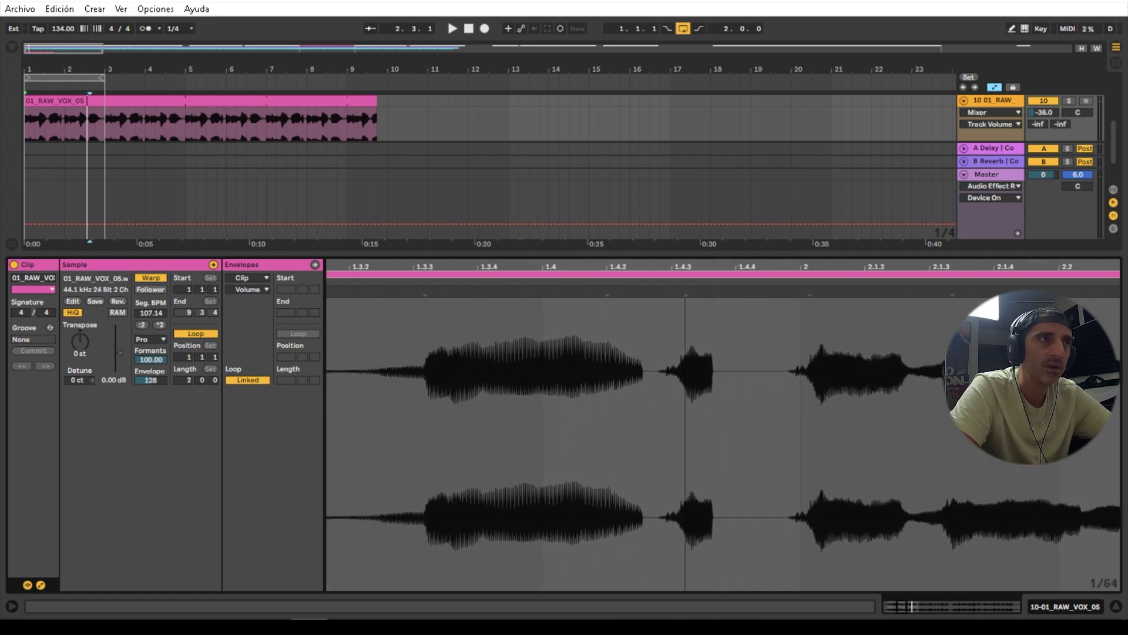
pyautogui.click(735, 289)
pyautogui.doubleClick(736, 291)
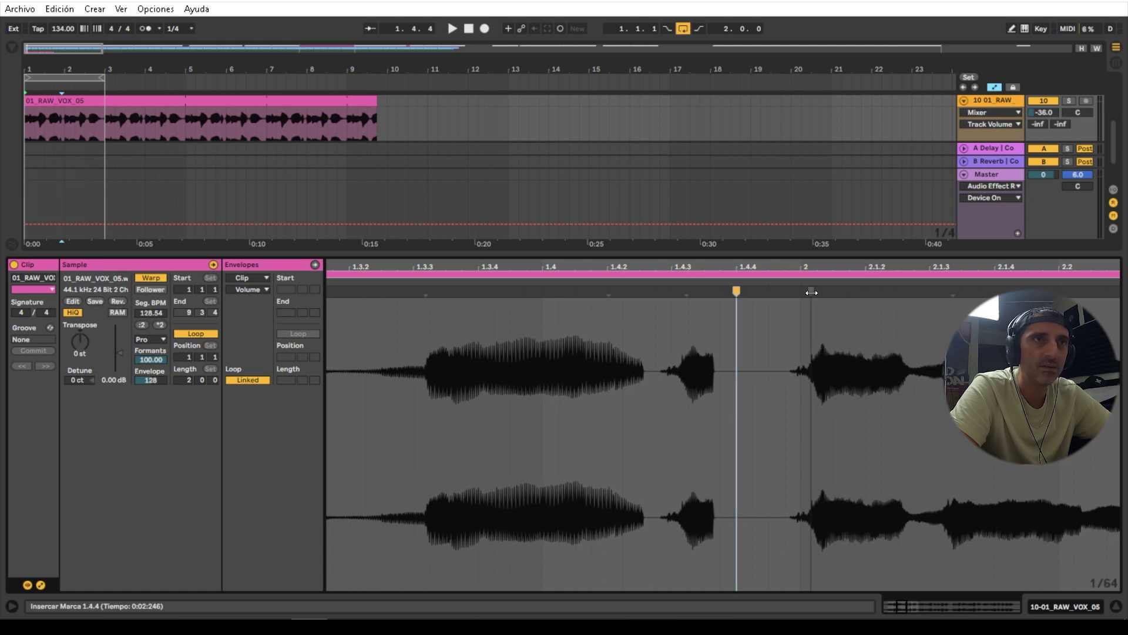
pyautogui.moveTo(810, 291)
pyautogui.mouseDown()
pyautogui.moveTo(718, 266)
pyautogui.moveTo(558, 258)
pyautogui.mouseUp()
pyautogui.press('space')
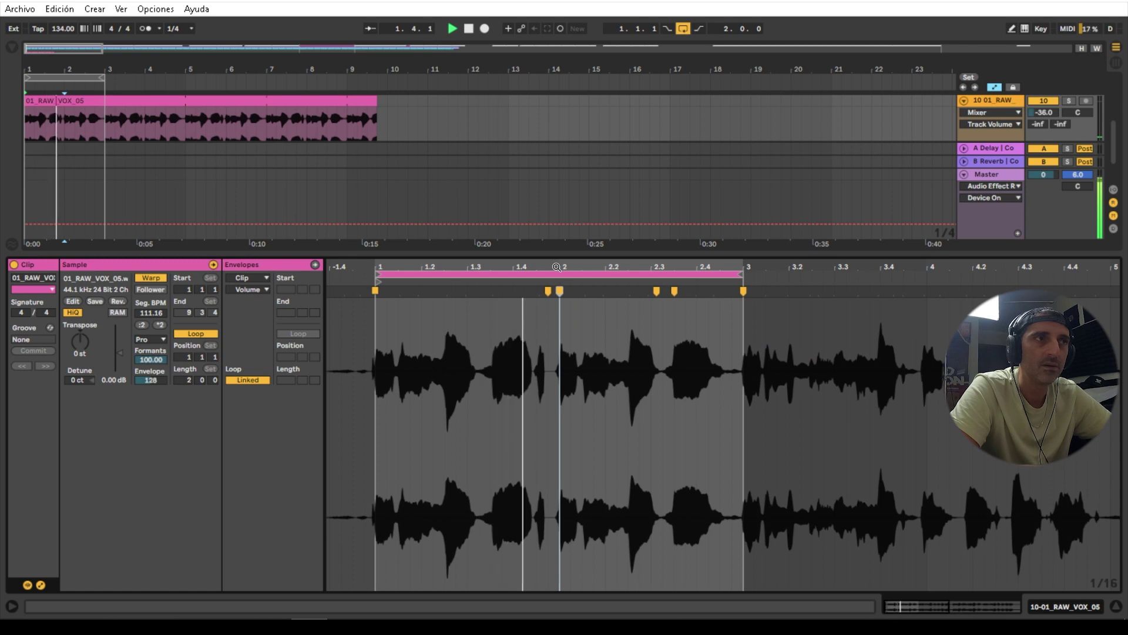
# - Add a warp marker on the vocal transient at 1.685 s, align it to 1.3.3 and play the loop
pyautogui.moveTo(477, 267); pyautogui.dragTo(471, 282)
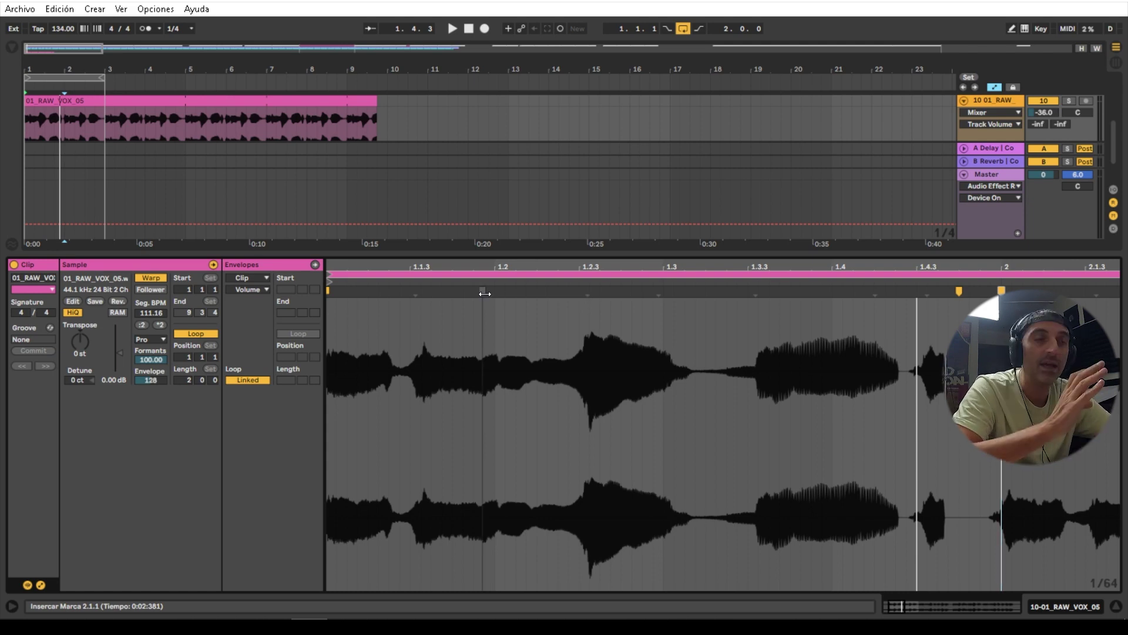
pyautogui.doubleClick(755, 292)
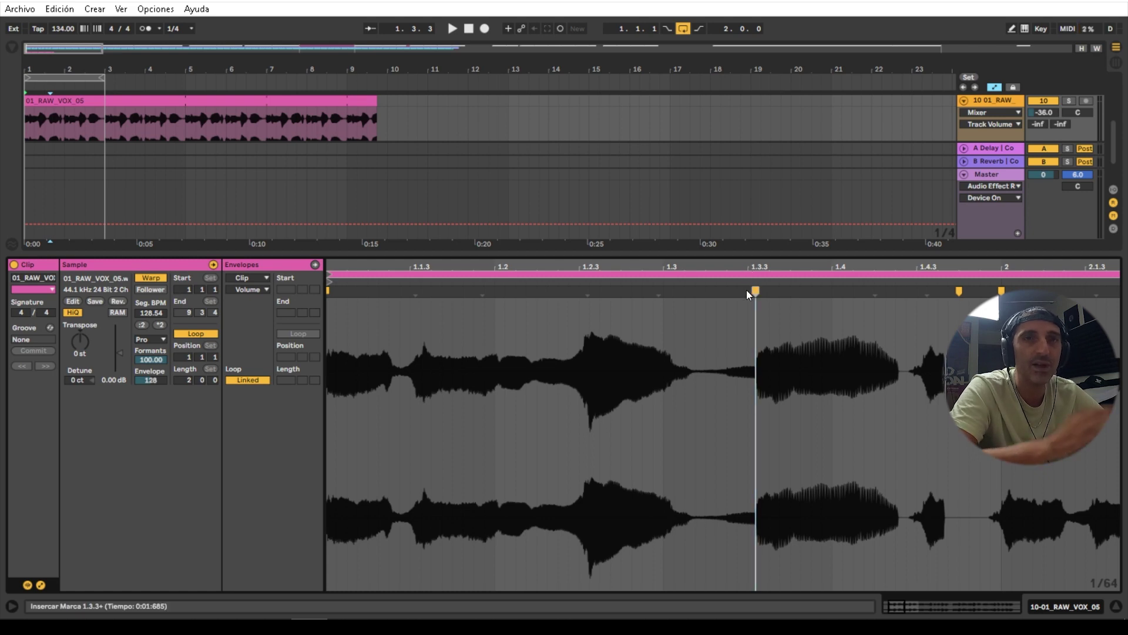
pyautogui.moveTo(755, 290); pyautogui.dragTo(748, 290)
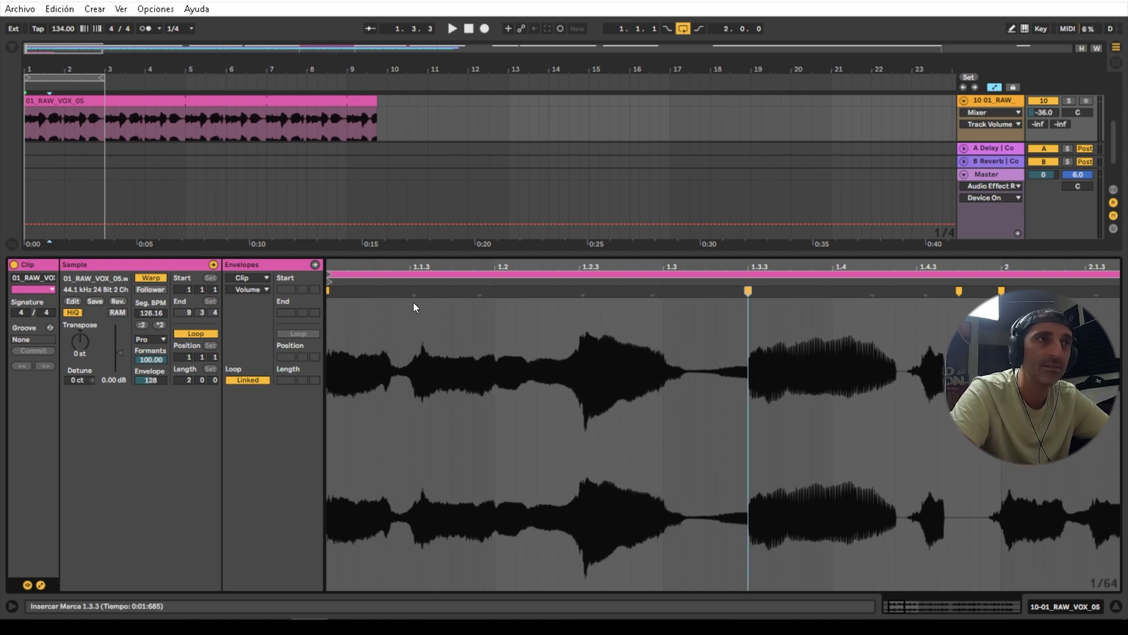
pyautogui.moveTo(491, 269); pyautogui.dragTo(484, 263)
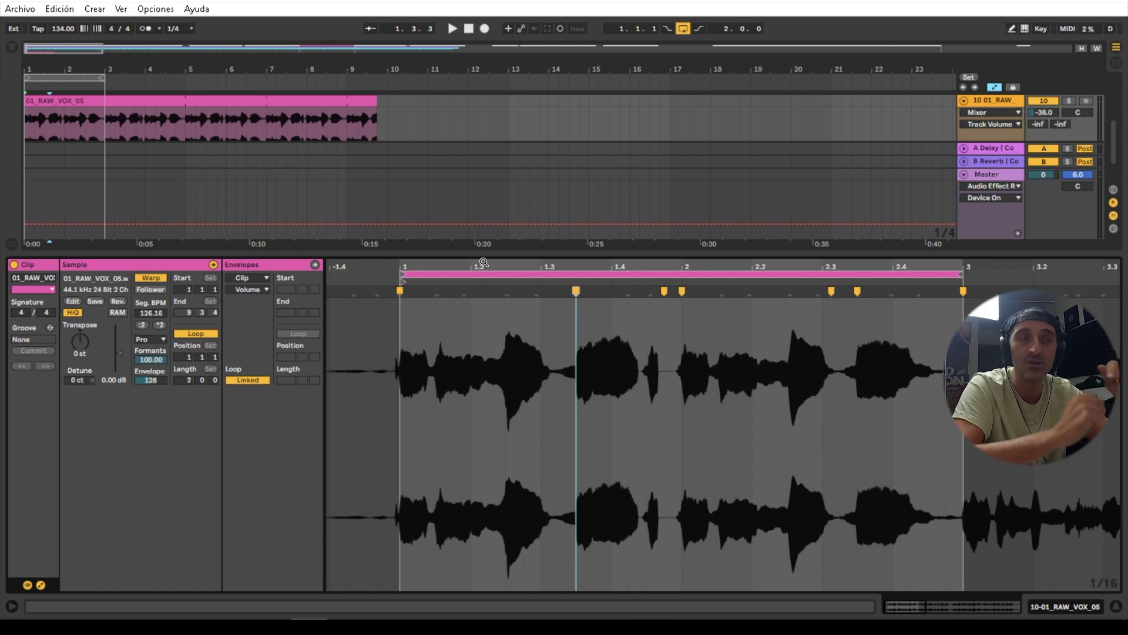
pyautogui.press('space')
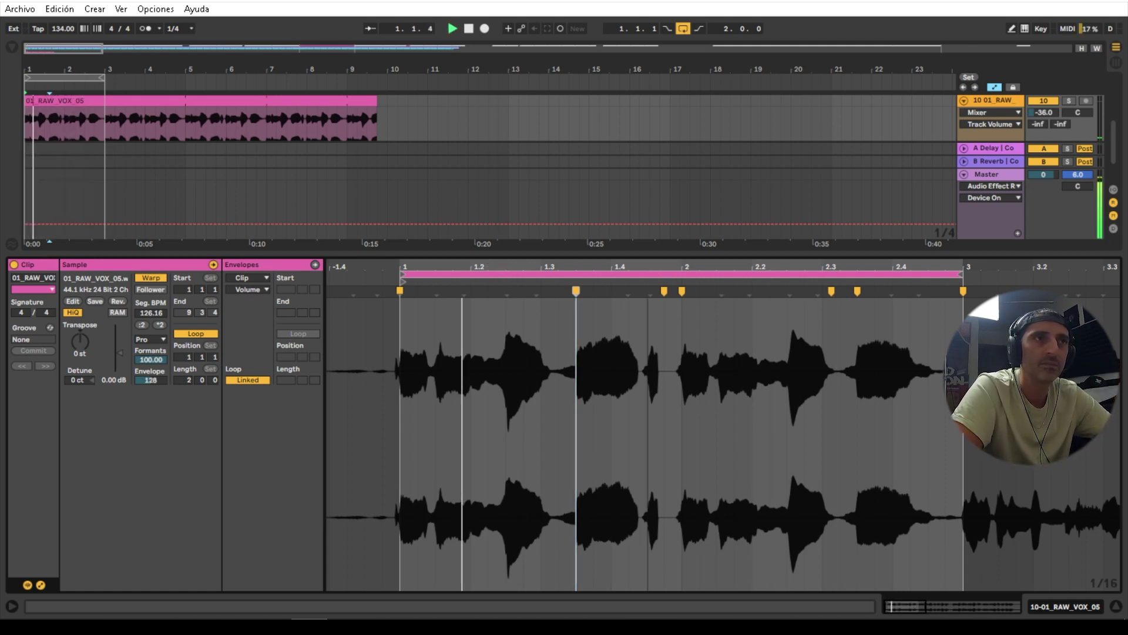
# - Add a warp marker on the short vocal transient at 2.157 s, align it to 1.4.3 and play the loop
pyautogui.moveTo(650, 266); pyautogui.dragTo(654, 300)
pyautogui.press('space')
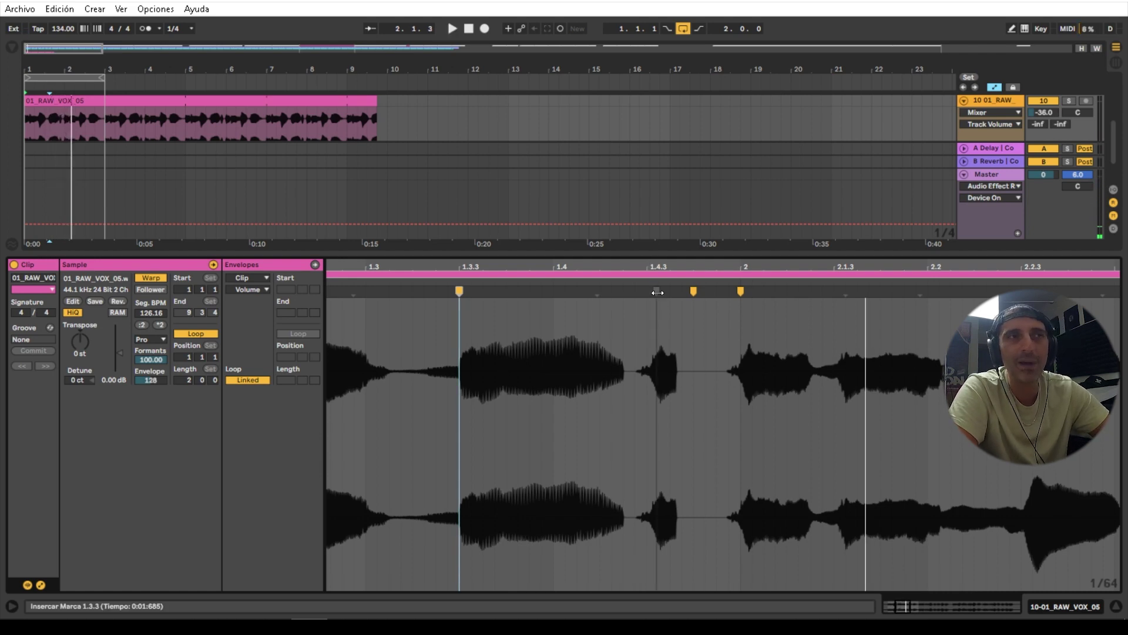
pyautogui.doubleClick(657, 292)
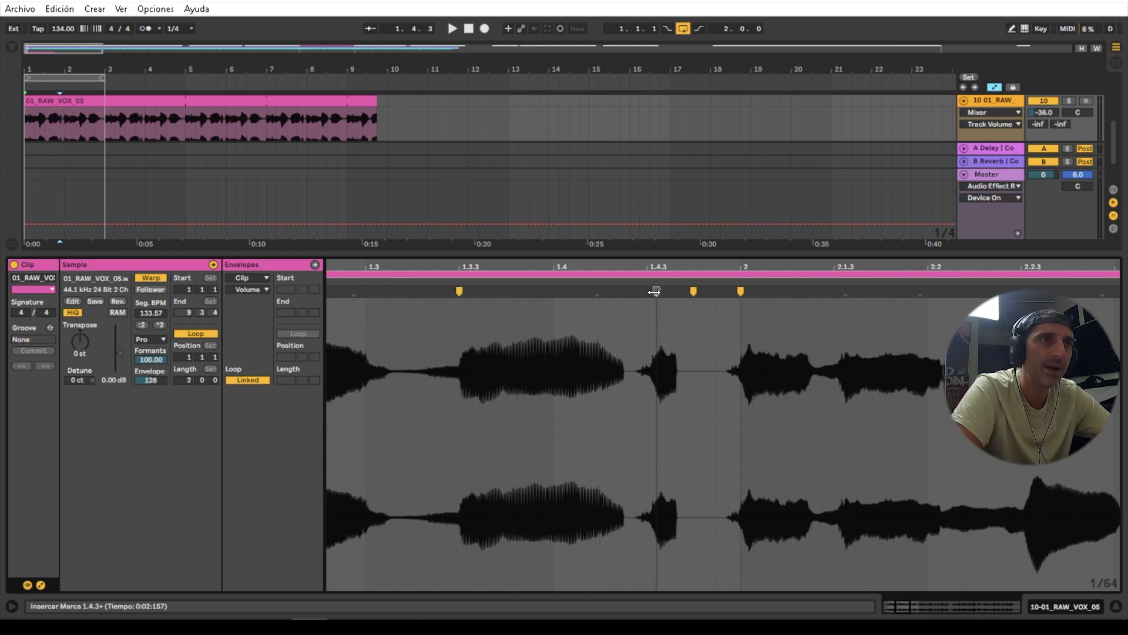
pyautogui.moveTo(655, 292); pyautogui.dragTo(661, 267)
pyautogui.press('space')
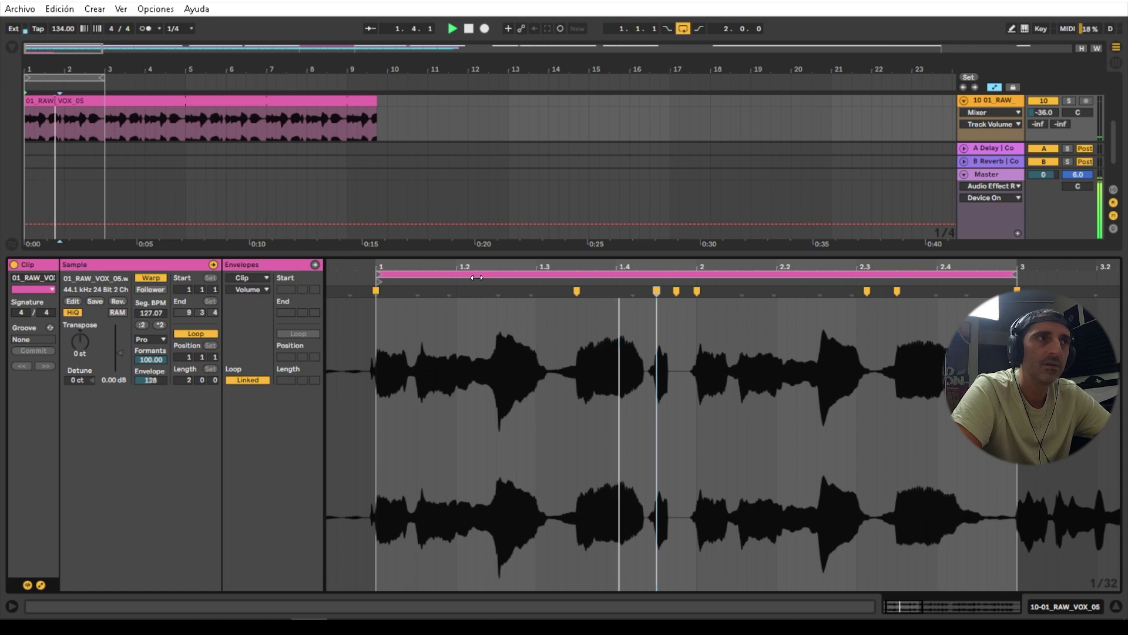
pyautogui.press('space')
pyautogui.press('space')
pyautogui.press('space')
pyautogui.press('space')
pyautogui.press('space')
# - Add a warp marker on the vocal transient at 0.744 s, aligned to 1.1.3, and play the result
pyautogui.moveTo(411, 266)
pyautogui.mouseDown()
pyautogui.moveTo(416, 305)
pyautogui.moveTo(434, 290)
pyautogui.mouseUp()
pyautogui.click(439, 289)
pyautogui.press('space')
pyautogui.press('space')
pyautogui.press('space')
pyautogui.press('space')
pyautogui.press('space')
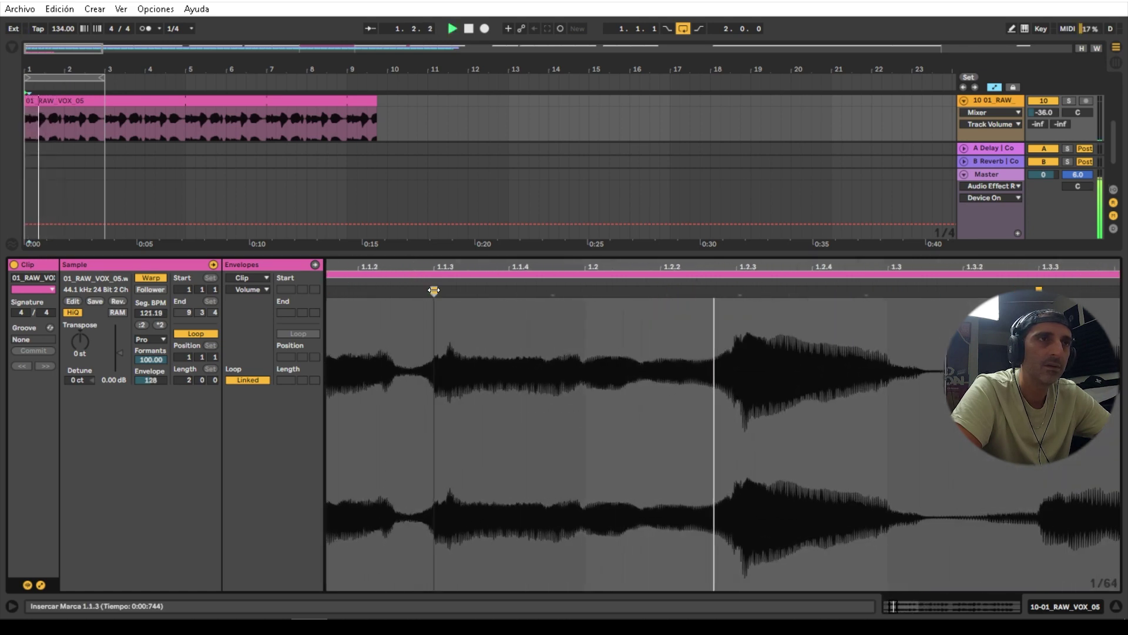
pyautogui.press('space')
pyautogui.press('space')
pyautogui.press('space')
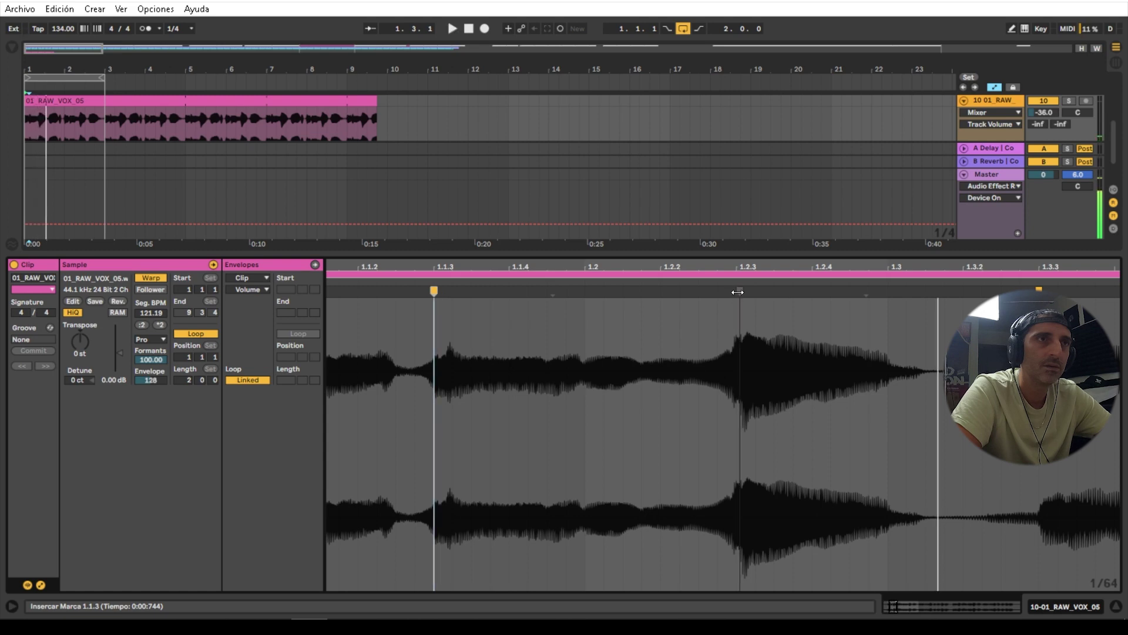
# - Add a warp marker on the loud vocal transient near 1.2.3, align it to that grid line and play the full loop
pyautogui.moveTo(738, 292)
pyautogui.mouseDown()
pyautogui.moveTo(752, 279)
pyautogui.moveTo(741, 290)
pyautogui.moveTo(728, 262)
pyautogui.moveTo(383, 266)
pyautogui.mouseUp()
pyautogui.press('space')
pyautogui.press('space')
pyautogui.press('space')
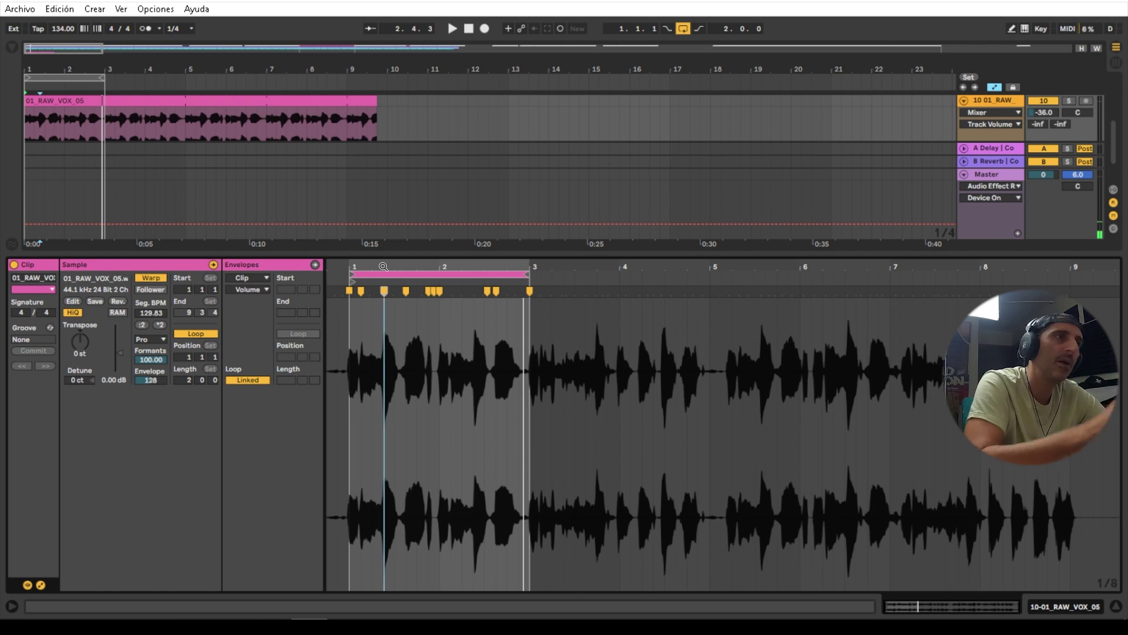
# - Shift the vocal clip's two-bar loop so that it covers 3.1.1 to 5.1.1
pyautogui.moveTo(412, 275); pyautogui.dragTo(590, 255)
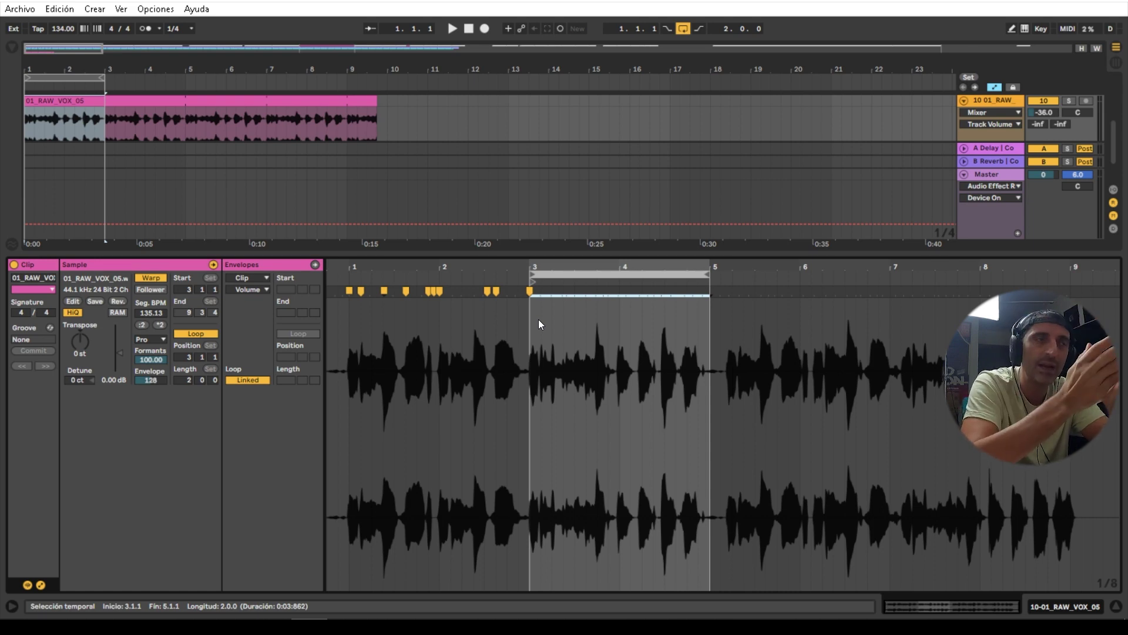
pyautogui.click(298, 251)
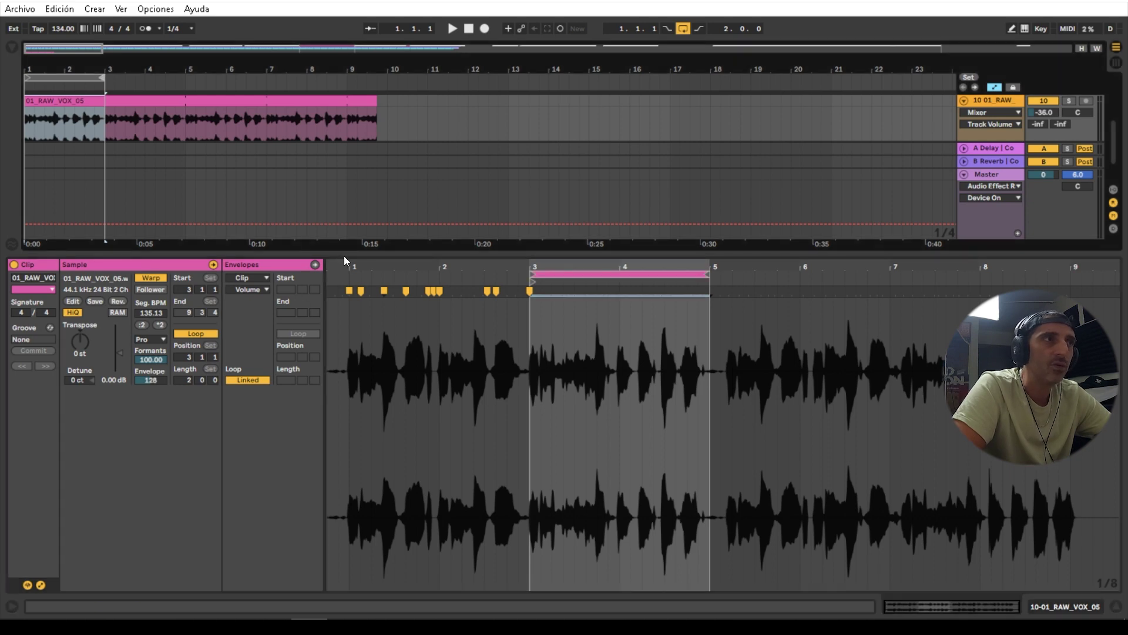
# - Split the vocal clip in the arrangement at 3.1.1 and move the second part to start at 4.3.1
pyautogui.moveTo(344, 258); pyautogui.dragTo(343, 460)
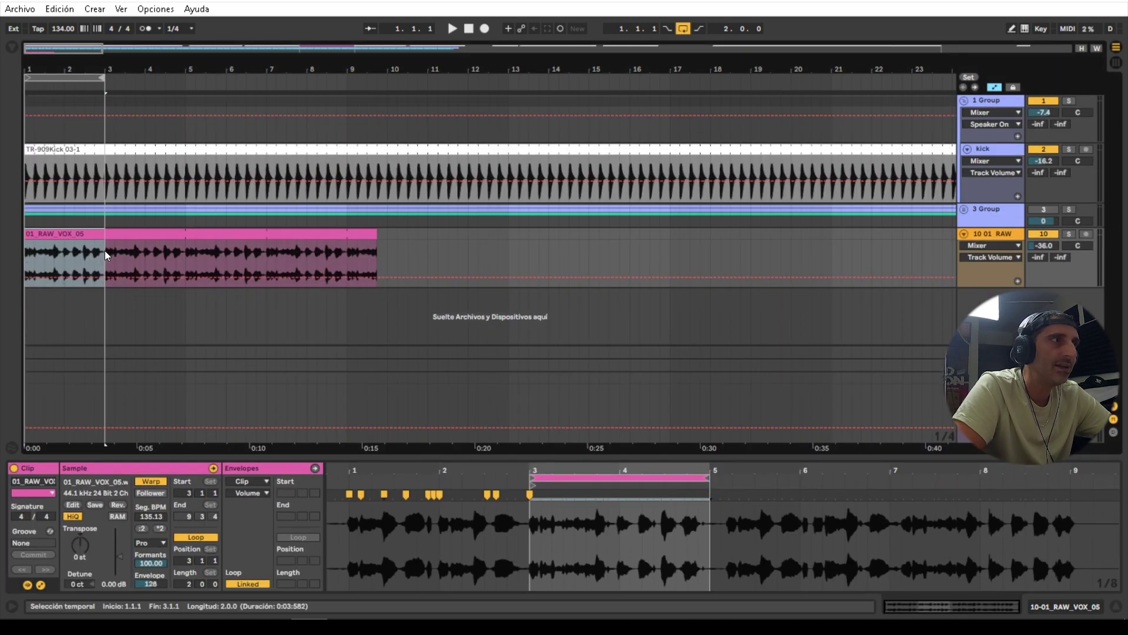
pyautogui.click(37, 233)
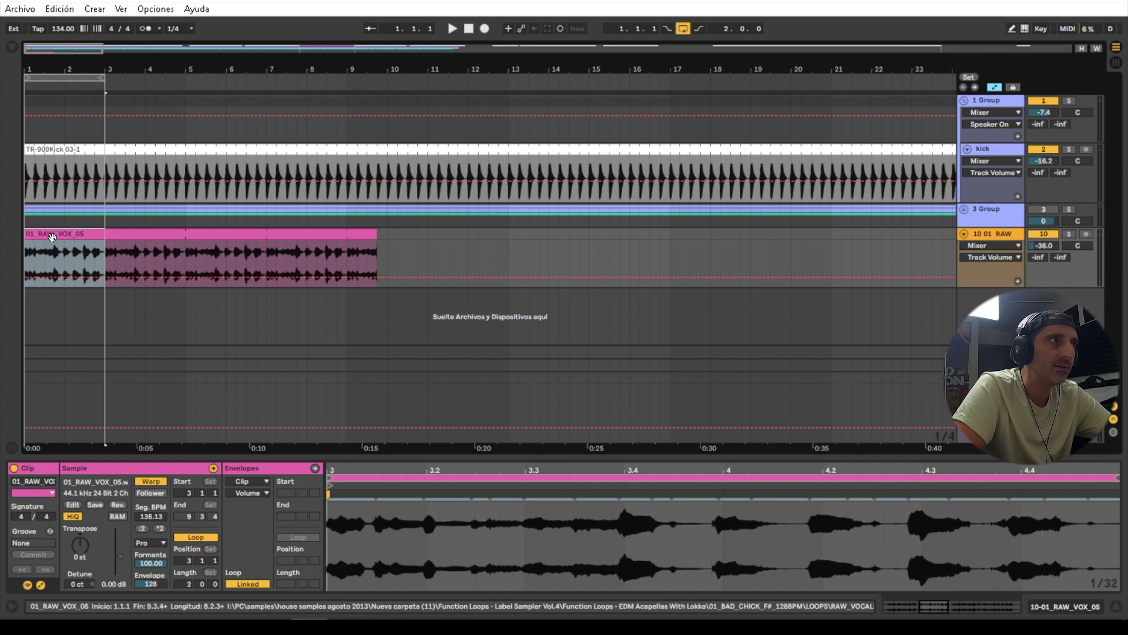
pyautogui.click(53, 244)
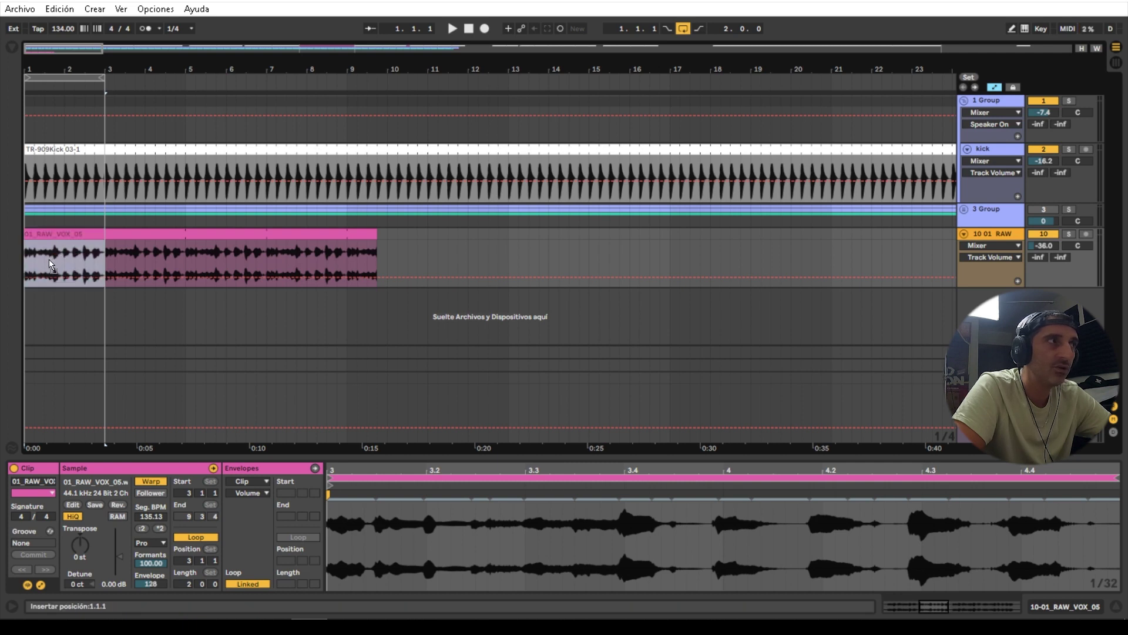
pyautogui.hotkey('ctrl', 'e')
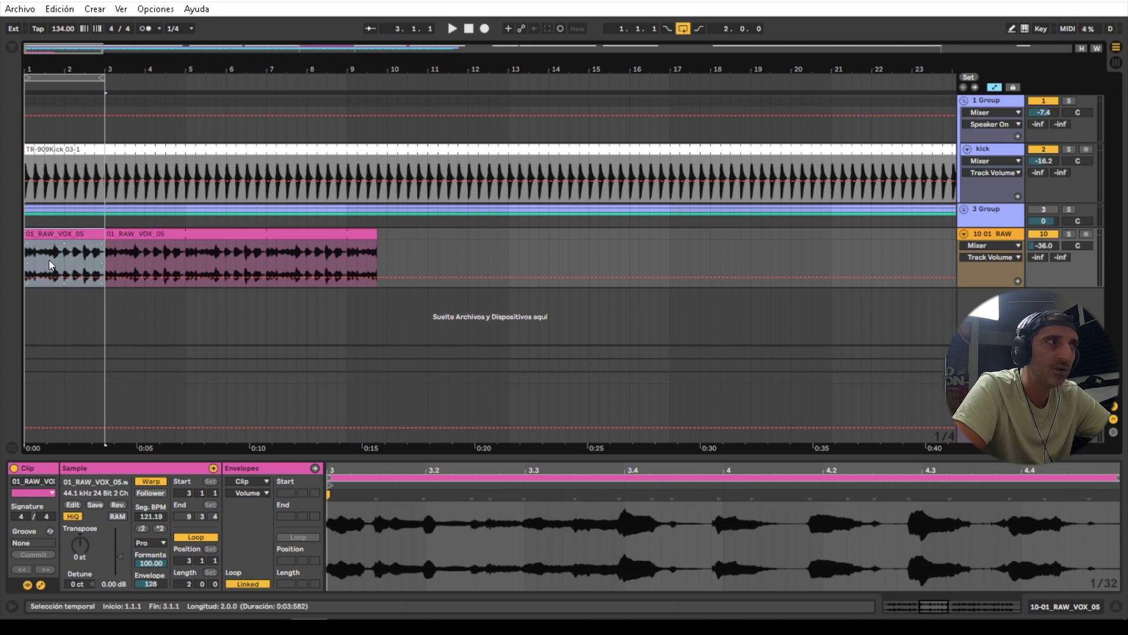
pyautogui.moveTo(123, 237); pyautogui.dragTo(185, 237)
pyautogui.click(85, 237)
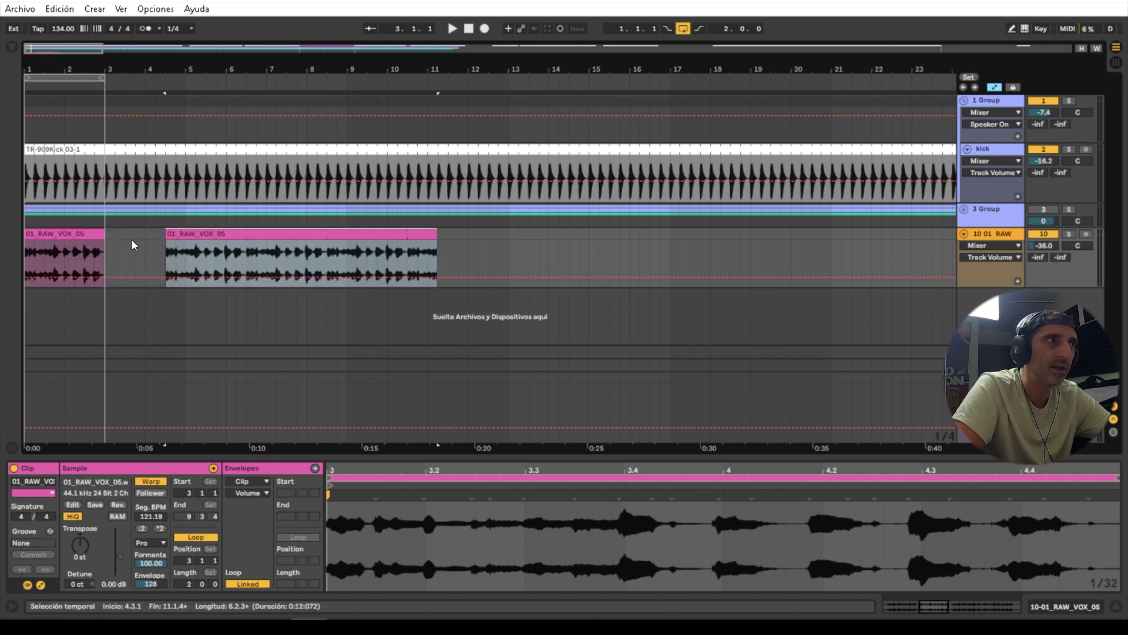
# - Consolidate the first two-bar vocal clip and move the remaining clip back to start at 3.1.1
pyautogui.rightClick(67, 234)
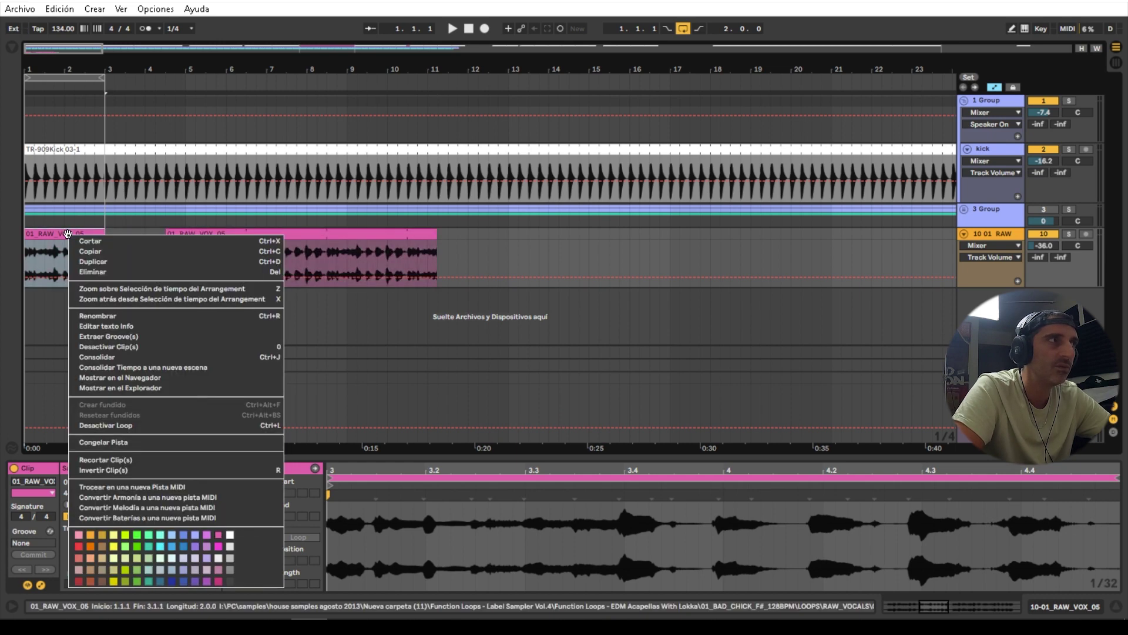
pyautogui.click(101, 356)
pyautogui.press('space')
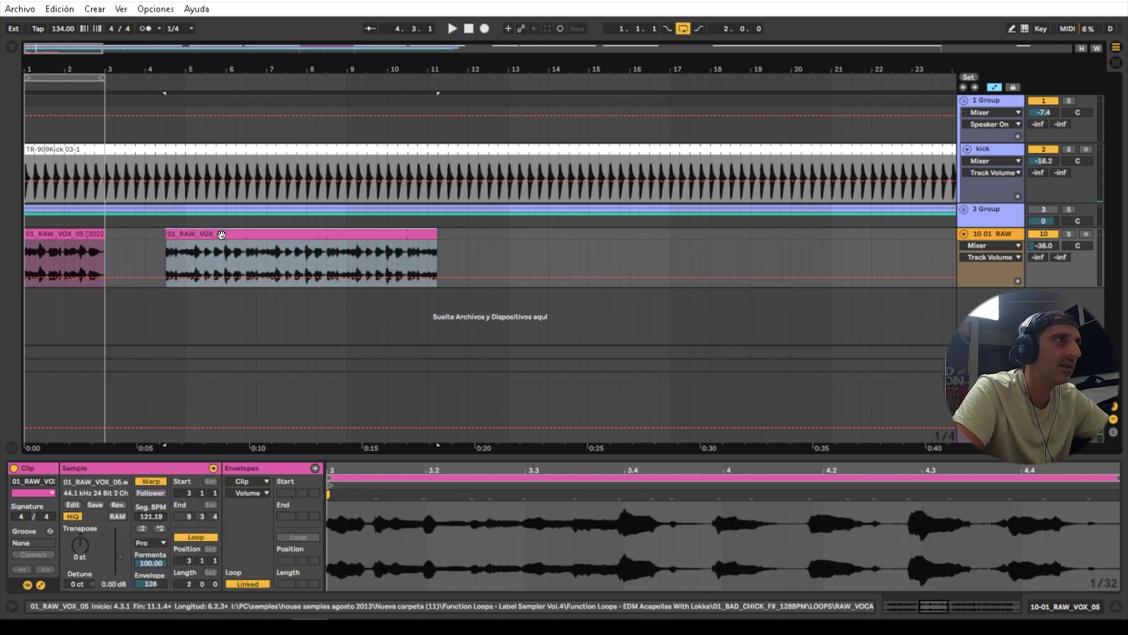
pyautogui.moveTo(219, 235); pyautogui.dragTo(153, 233)
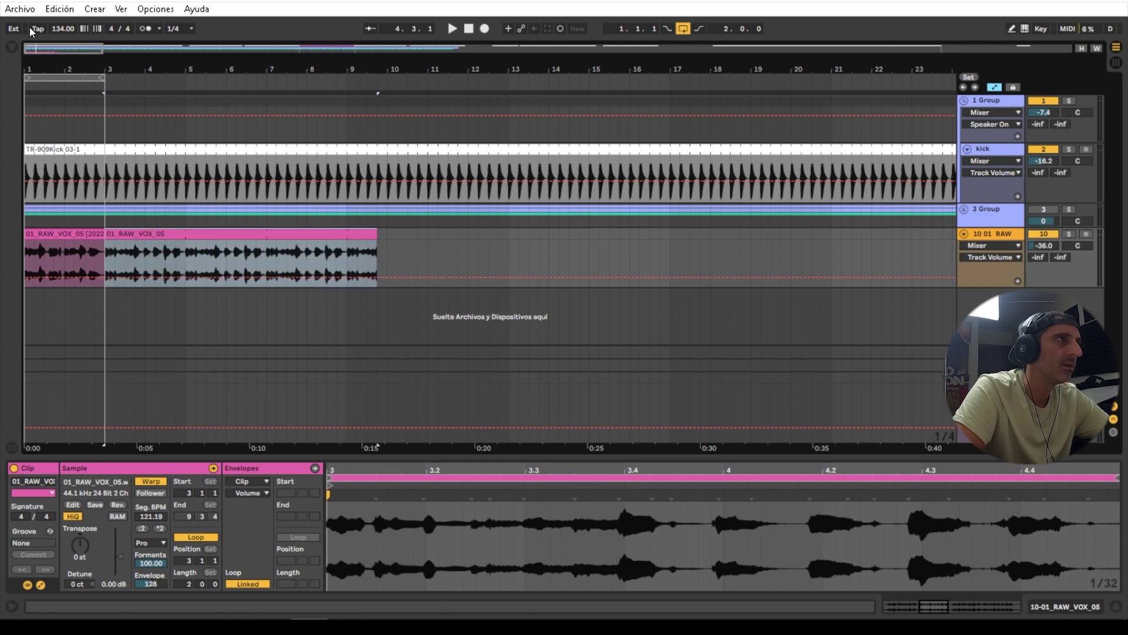
# - Shift the two-bar arrangement loop to 3.1.1–5.1.1 and play the second vocal clip against the kick
pyautogui.moveTo(67, 80); pyautogui.dragTo(136, 72)
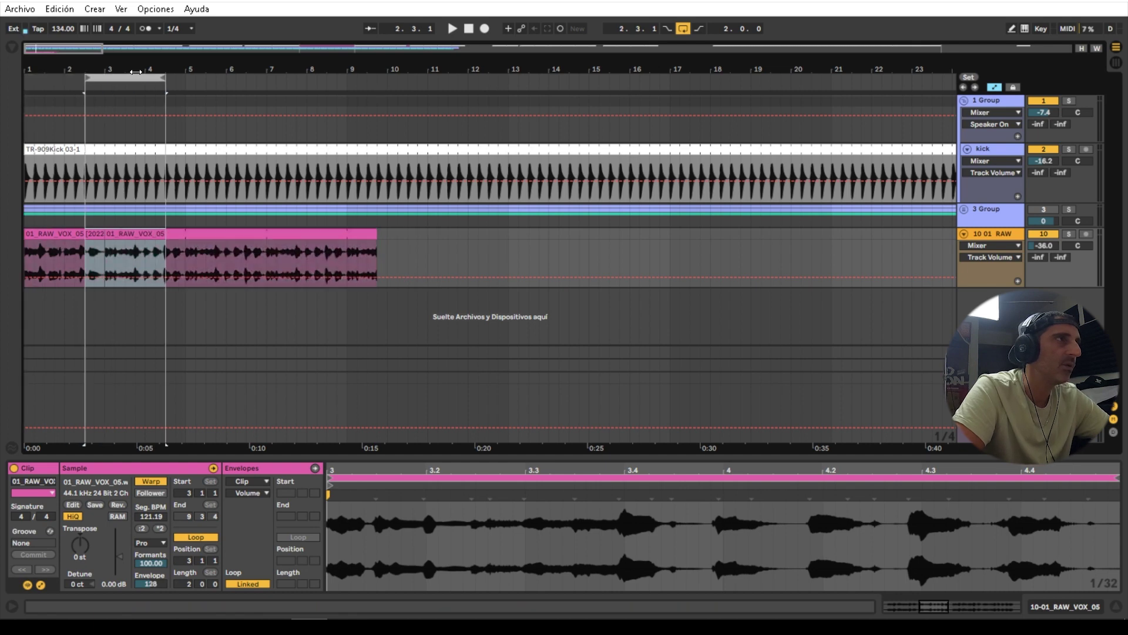
pyautogui.click(154, 234)
pyautogui.press('space')
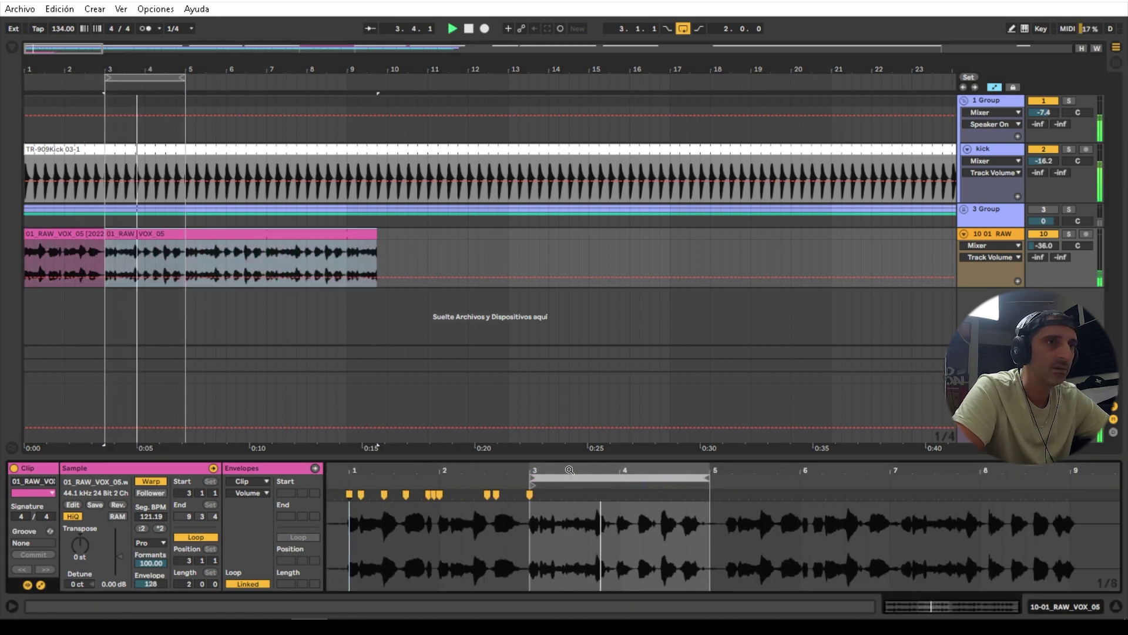
# - Add a warp marker on the vocal transient at 6.140 s, align it to 4.1.1 and play the result
pyautogui.moveTo(698, 470); pyautogui.dragTo(698, 499)
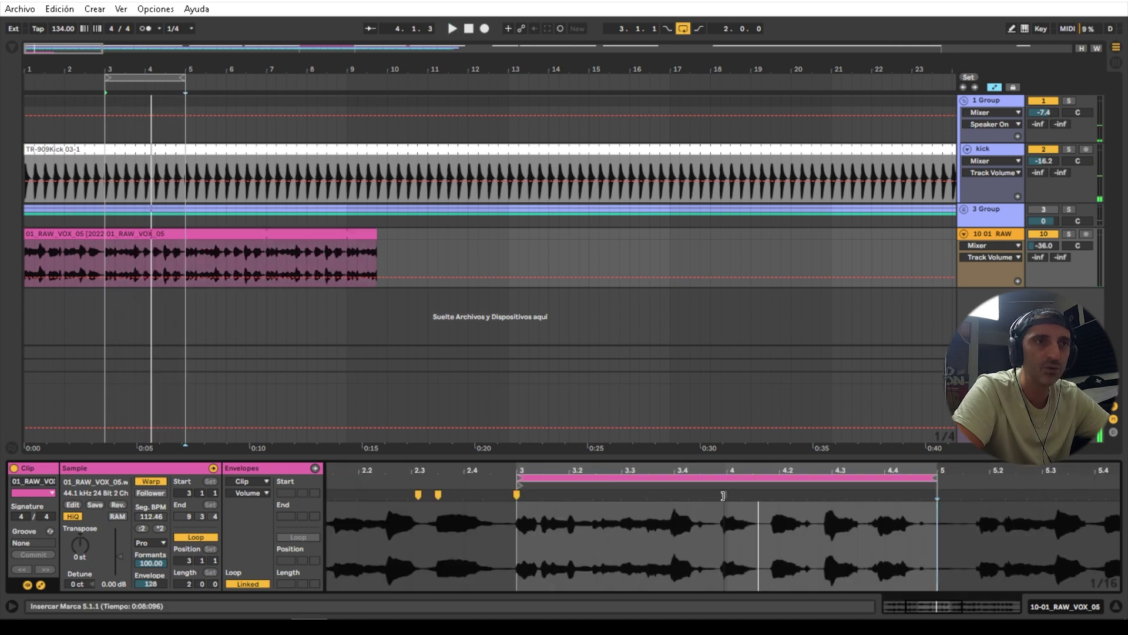
pyautogui.click(723, 495)
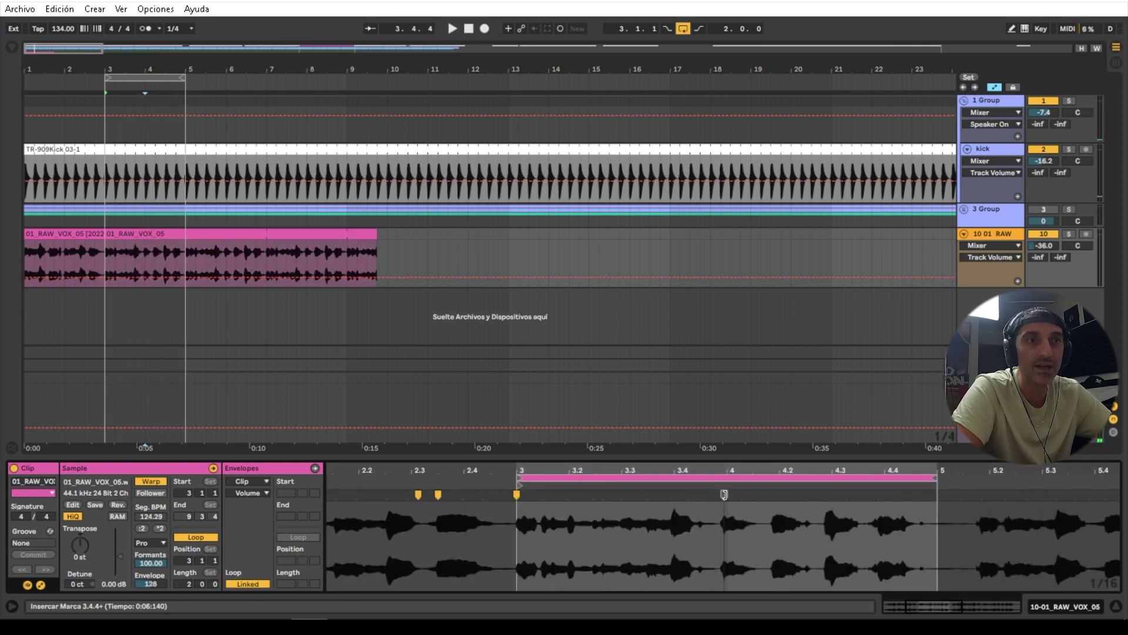
pyautogui.click(724, 495)
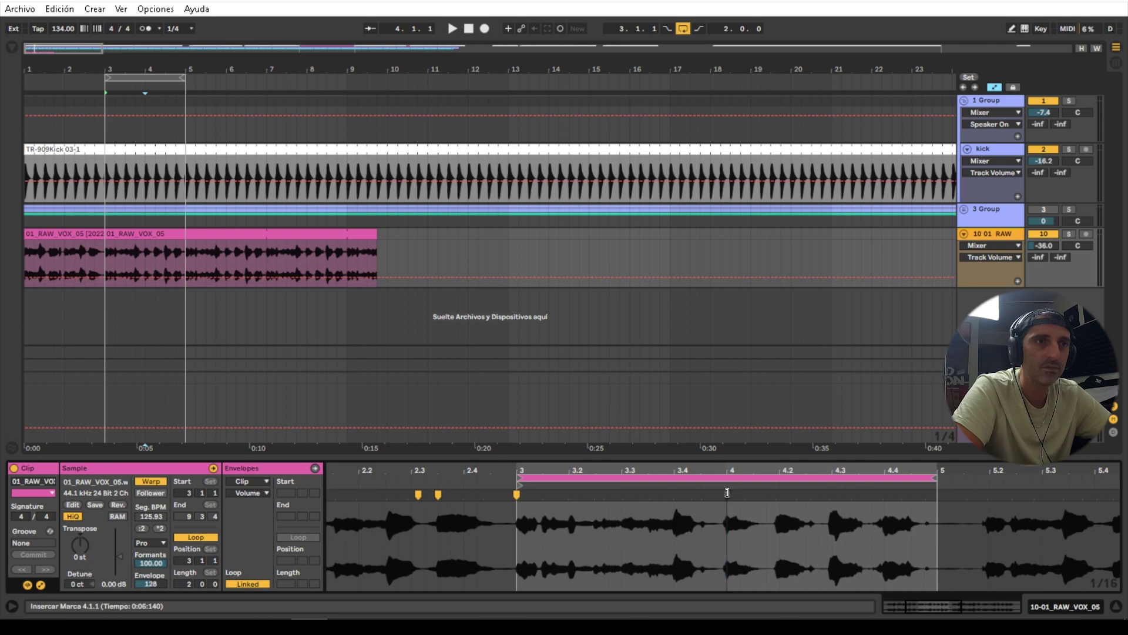
pyautogui.press('space')
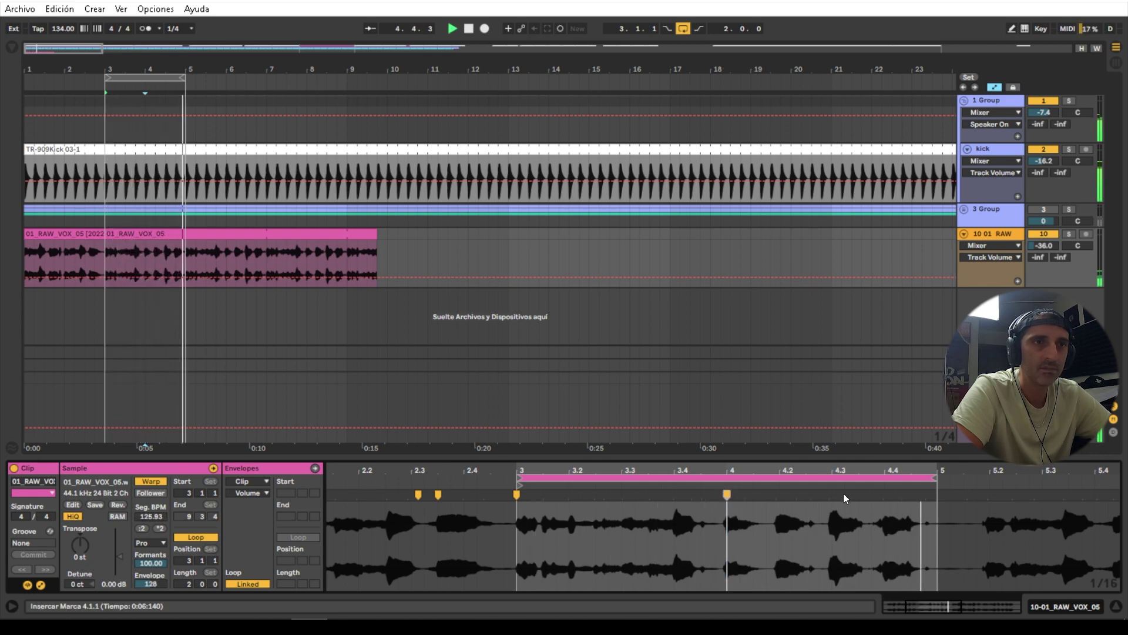
pyautogui.press('space')
# - Add warp markers on the vocal transients at 6.584, 7.065 and 7.555 s, align them to 4.2.1, 4.3.1 and 4.4.1, and play the loop
pyautogui.moveTo(835, 469); pyautogui.dragTo(645, 535)
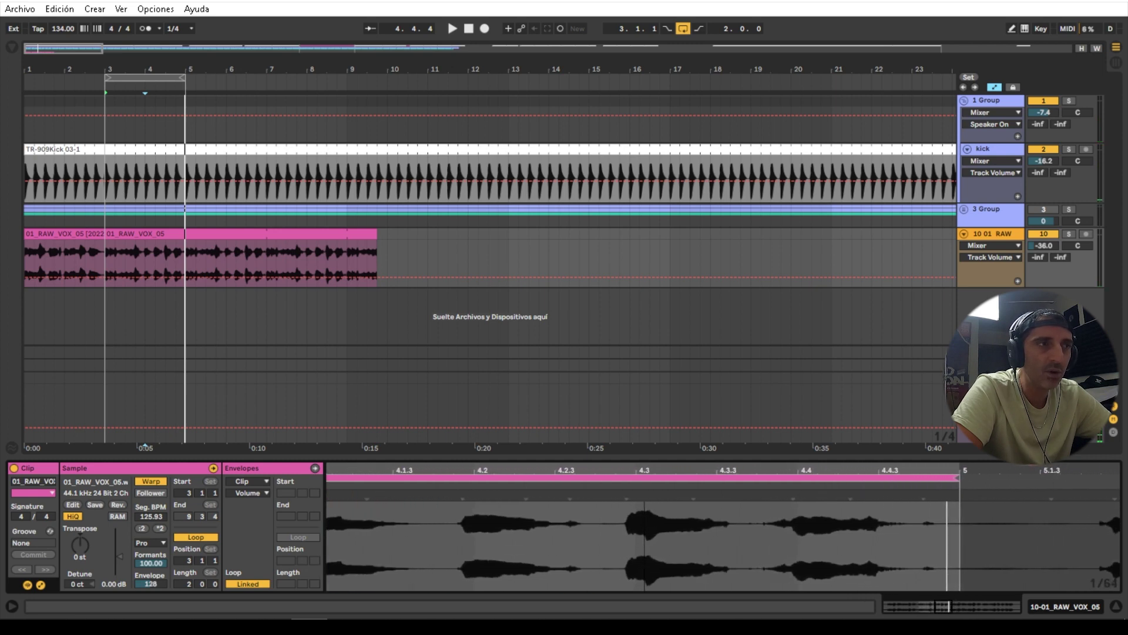
pyautogui.doubleClick(461, 494)
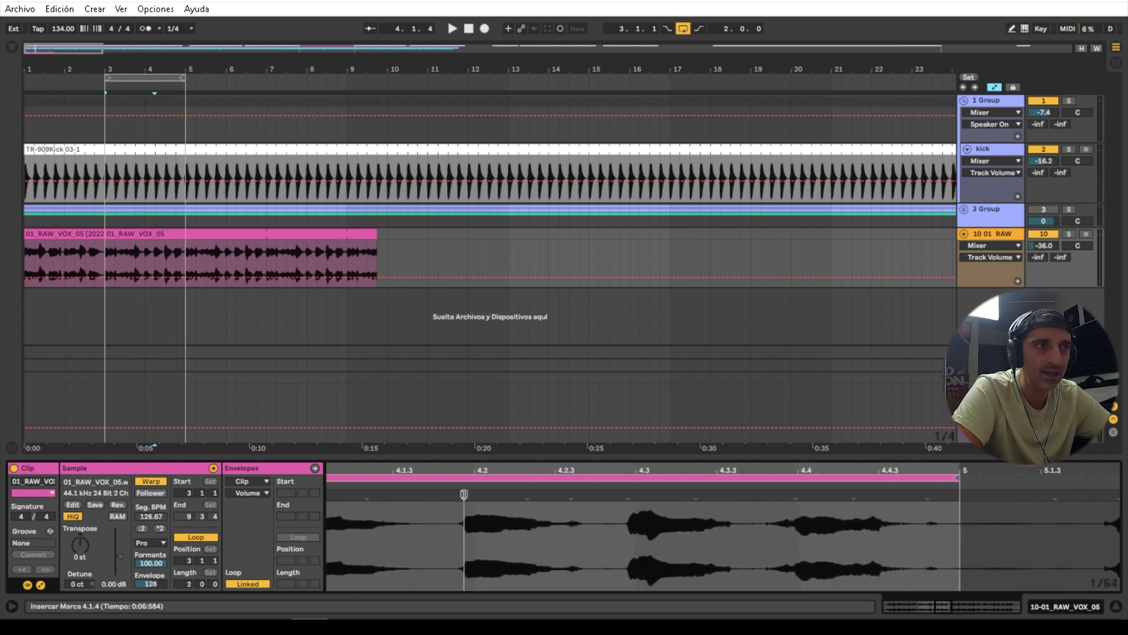
pyautogui.moveTo(462, 495); pyautogui.dragTo(467, 493)
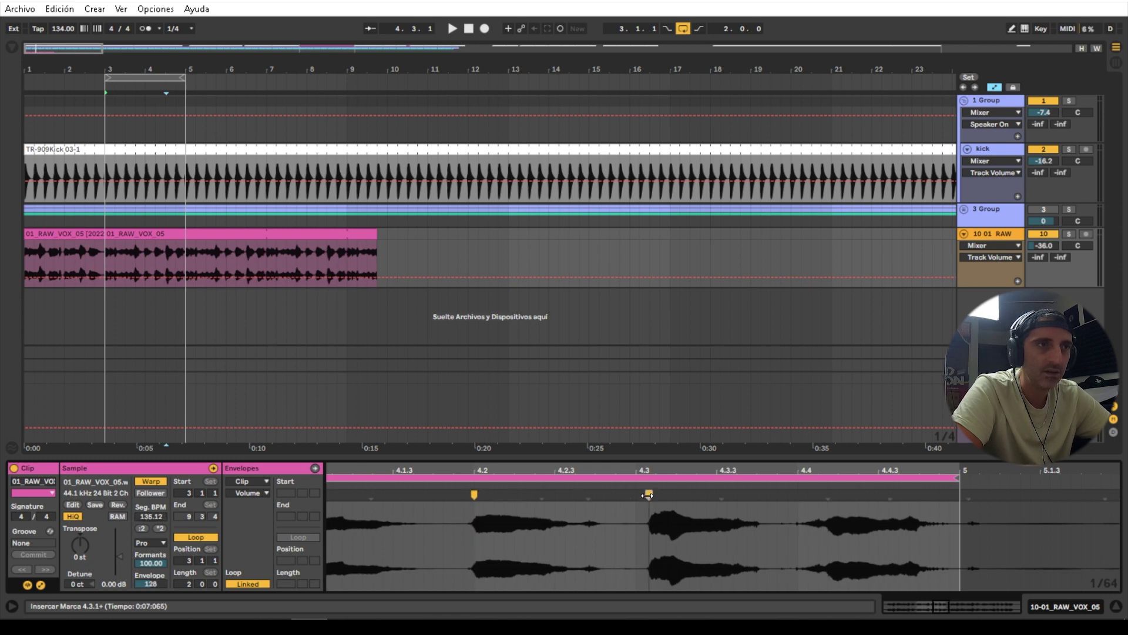
pyautogui.moveTo(647, 495); pyautogui.dragTo(637, 496)
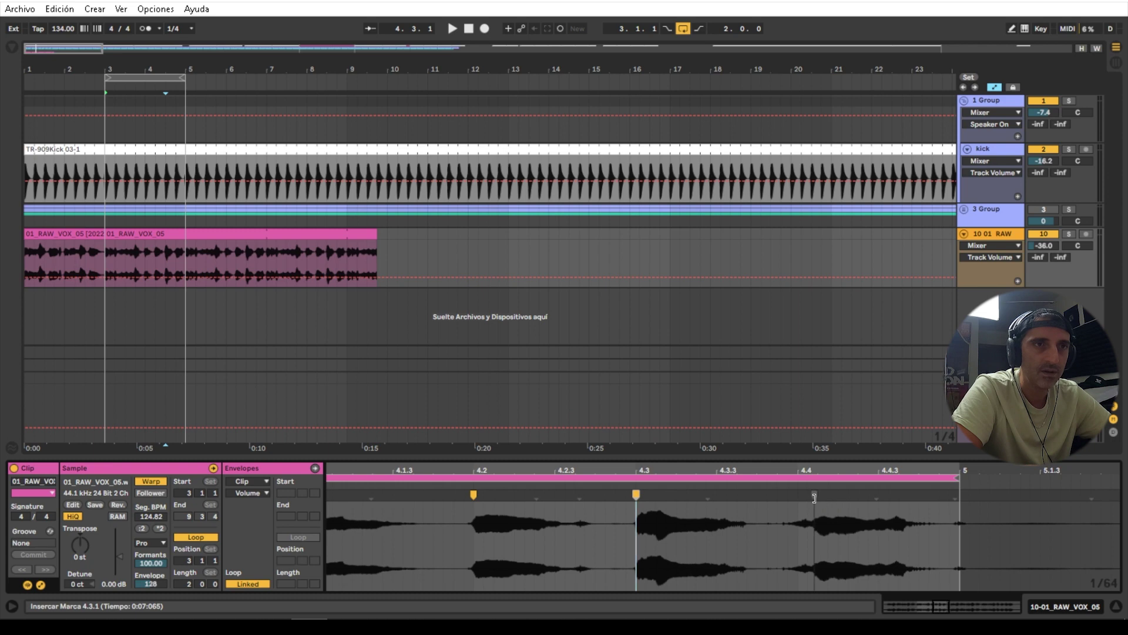
pyautogui.moveTo(815, 495)
pyautogui.mouseDown()
pyautogui.moveTo(803, 495)
pyautogui.moveTo(806, 437)
pyautogui.mouseUp()
pyautogui.press('space')
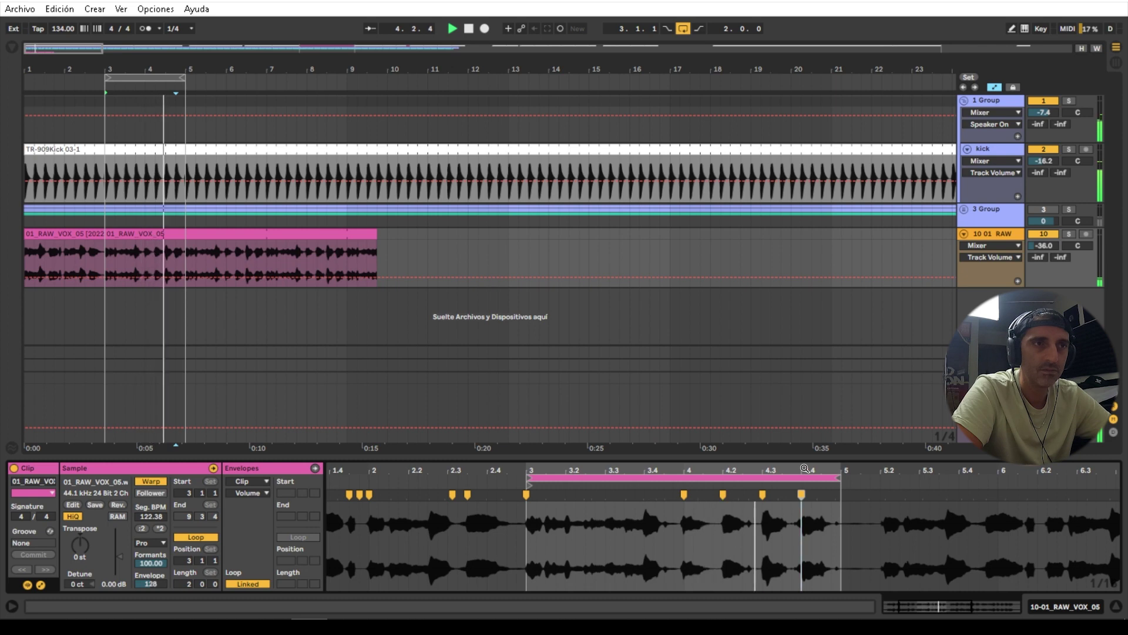
pyautogui.press('space')
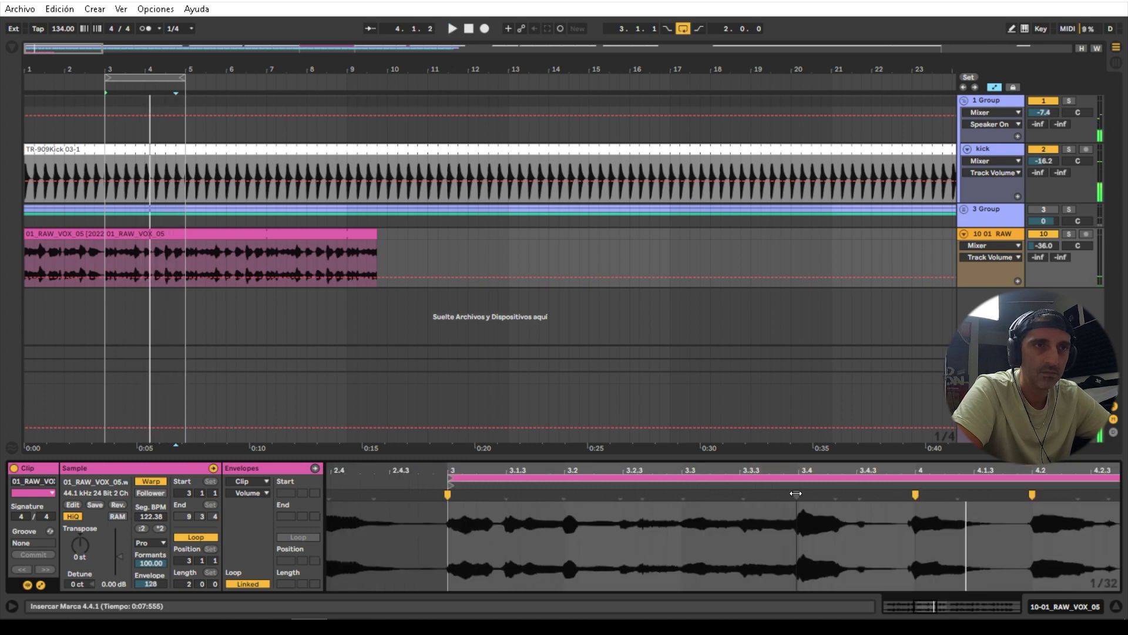
# - Add a warp marker on the vocal transient at 5.655 s, aligned to 3.4.1, and play the loop
pyautogui.doubleClick(799, 495)
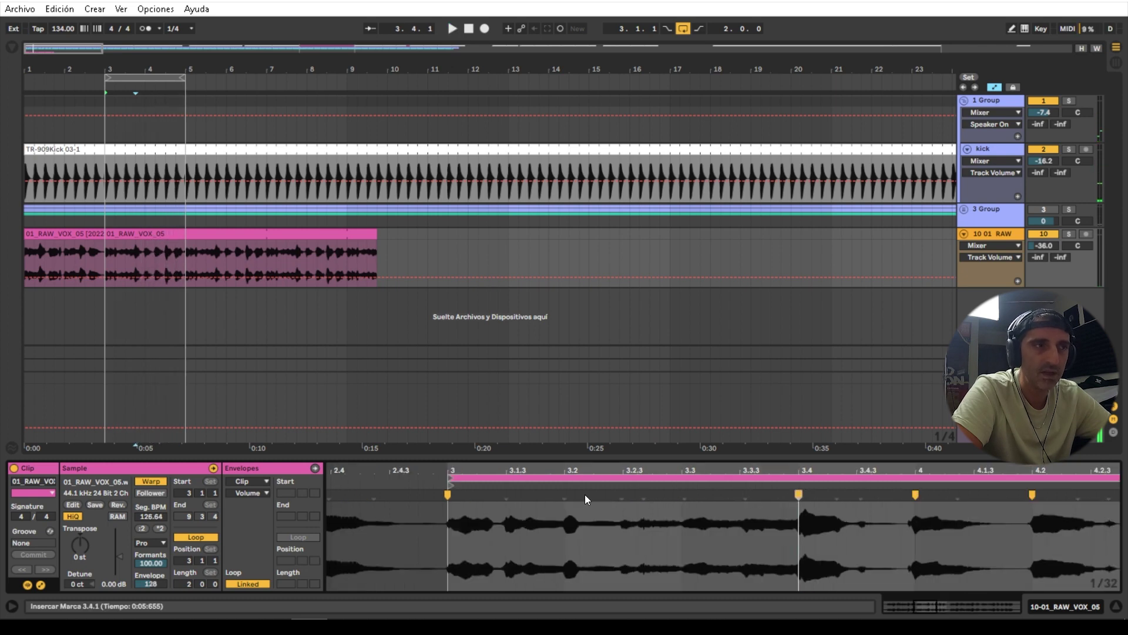
pyautogui.press('space')
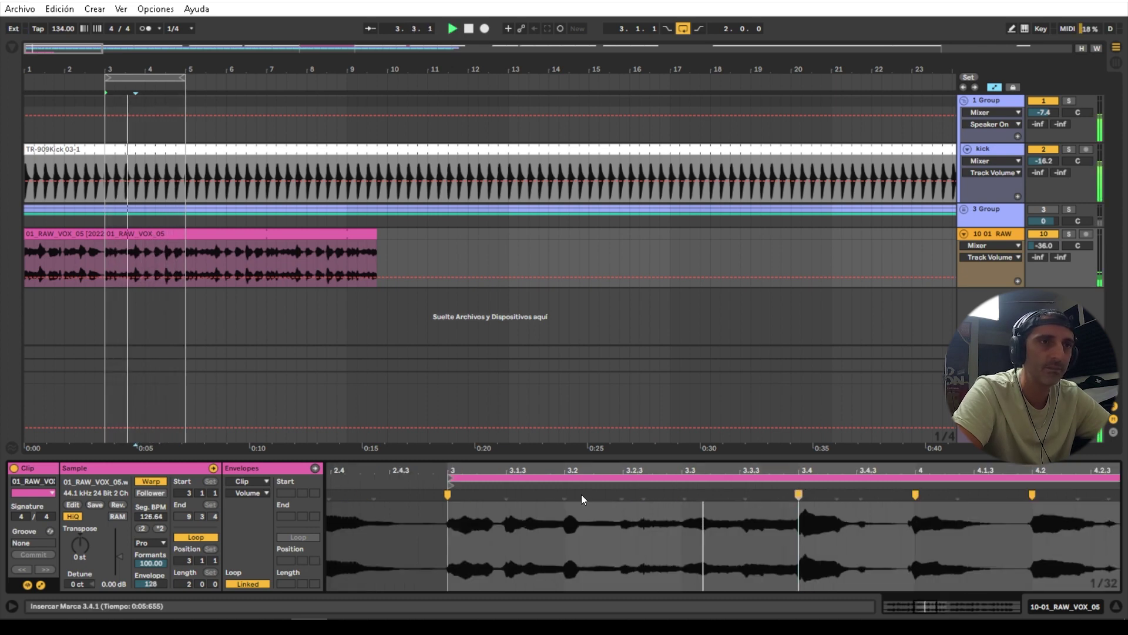
pyautogui.moveTo(558, 470); pyautogui.dragTo(487, 470)
pyautogui.press('space')
# - Consolidate the vocal section from 3.1.1 to 5.1.1 into its own clip and color it turquoise
pyautogui.moveTo(184, 257); pyautogui.dragTo(104, 237)
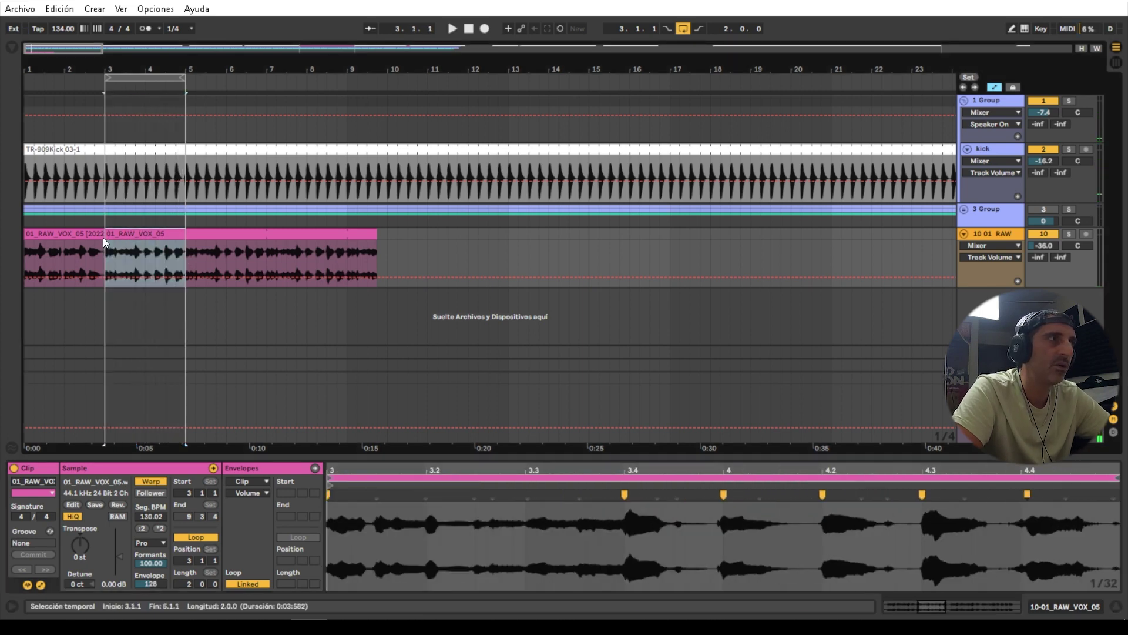
pyautogui.rightClick(128, 238)
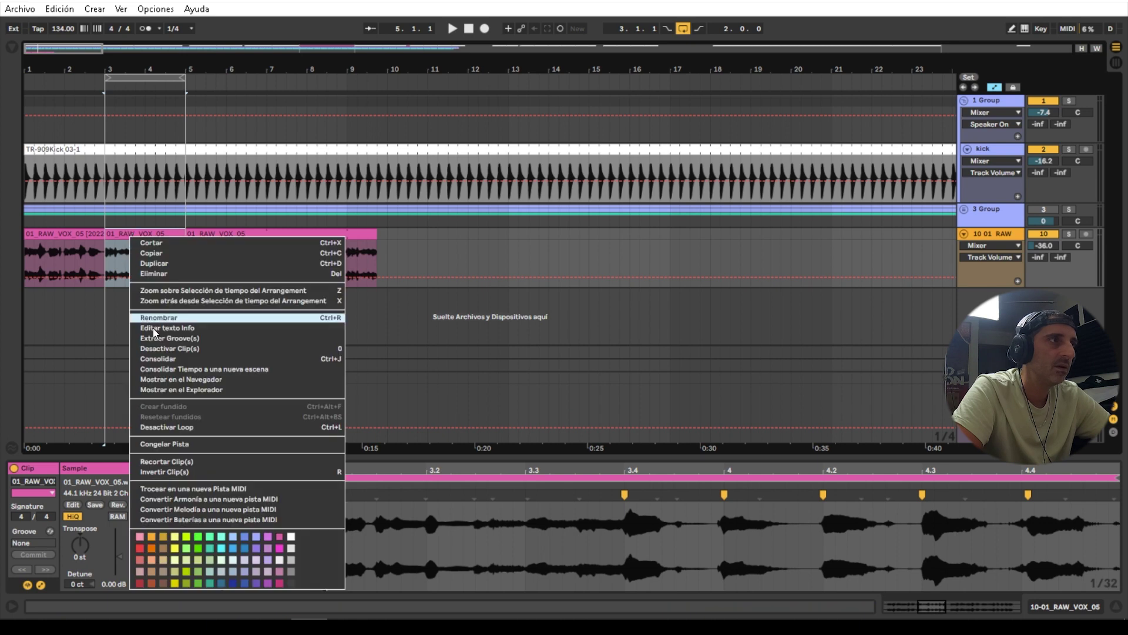
pyautogui.click(164, 358)
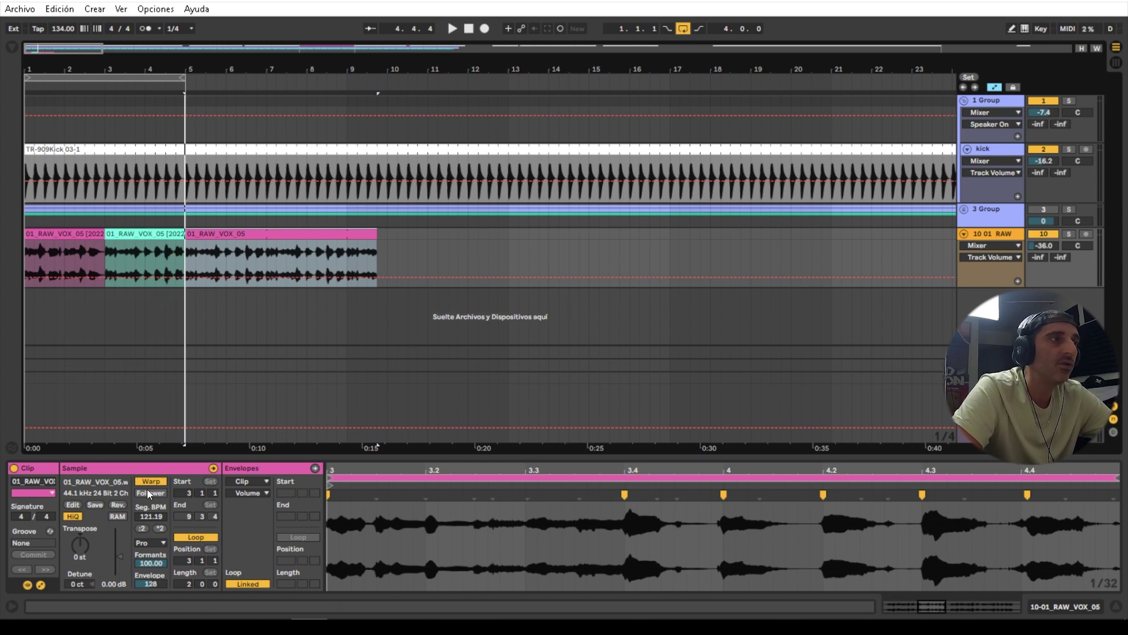
# - Move the two consolidated vocal clips together to 10.4.1 and delete the leftover unprocessed vocal clip
pyautogui.click(181, 249)
pyautogui.keyDown('shift'); pyautogui.click(27, 237); pyautogui.keyUp('shift')
pyautogui.moveTo(27, 236); pyautogui.dragTo(438, 235)
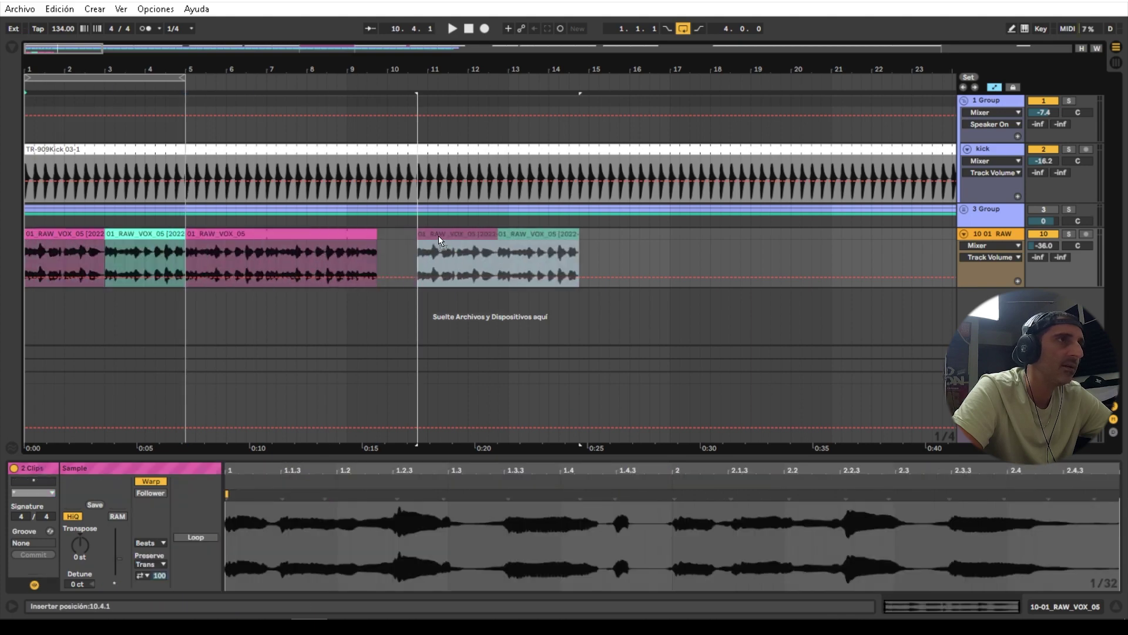
pyautogui.moveTo(314, 232); pyautogui.dragTo(120, 234)
pyautogui.press('Delete')
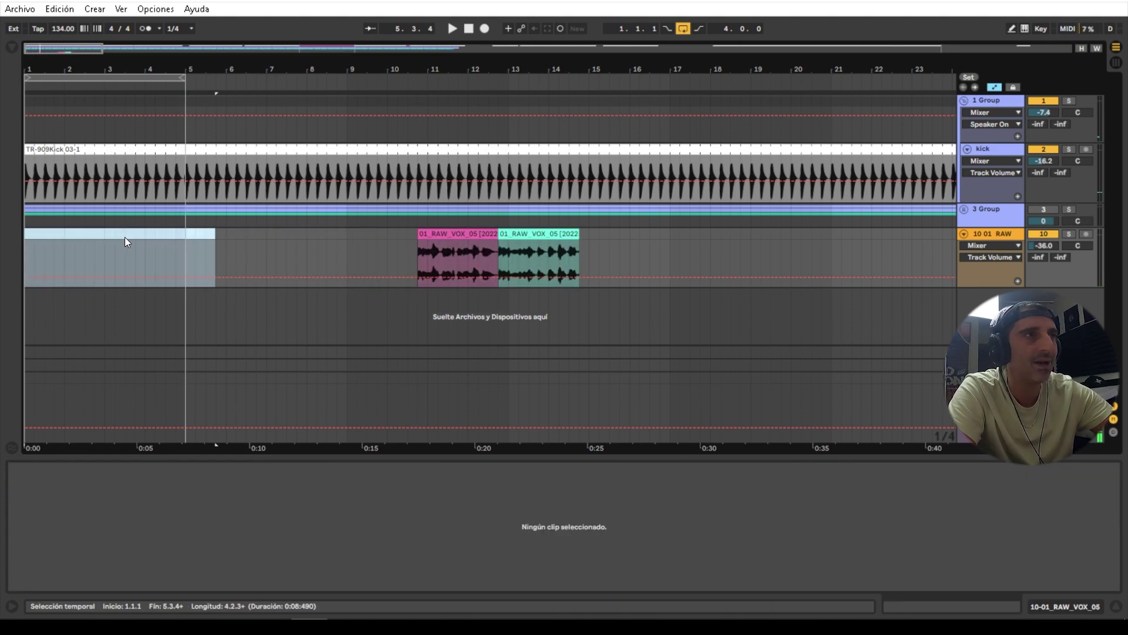
# - Bring the 05_RAW_VOCAL_01 clip from the session into the arrangement's vocal track at 15.1.1
pyautogui.click(1117, 66)
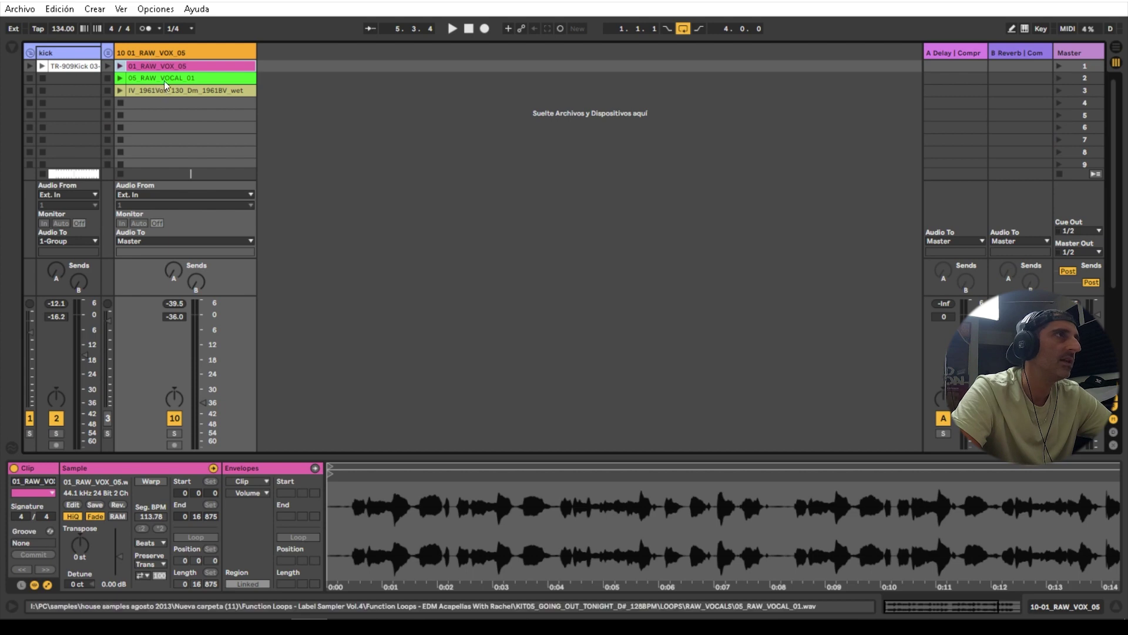
pyautogui.moveTo(167, 78); pyautogui.dragTo(297, 76)
pyautogui.moveTo(1124, 29); pyautogui.dragTo(593, 259)
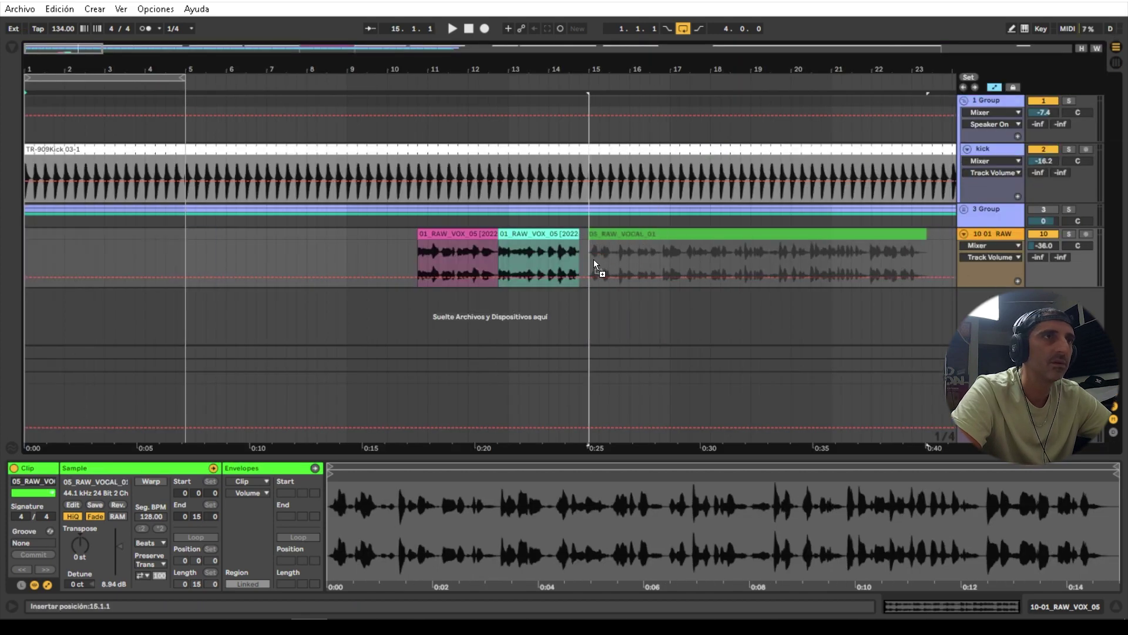
# - Place the opening of 05_RAW_VOCAL_01 at 1.1.1 as a four-bar clip and delete the remainder at 17.1.1
pyautogui.moveTo(672, 255); pyautogui.dragTo(185, 236)
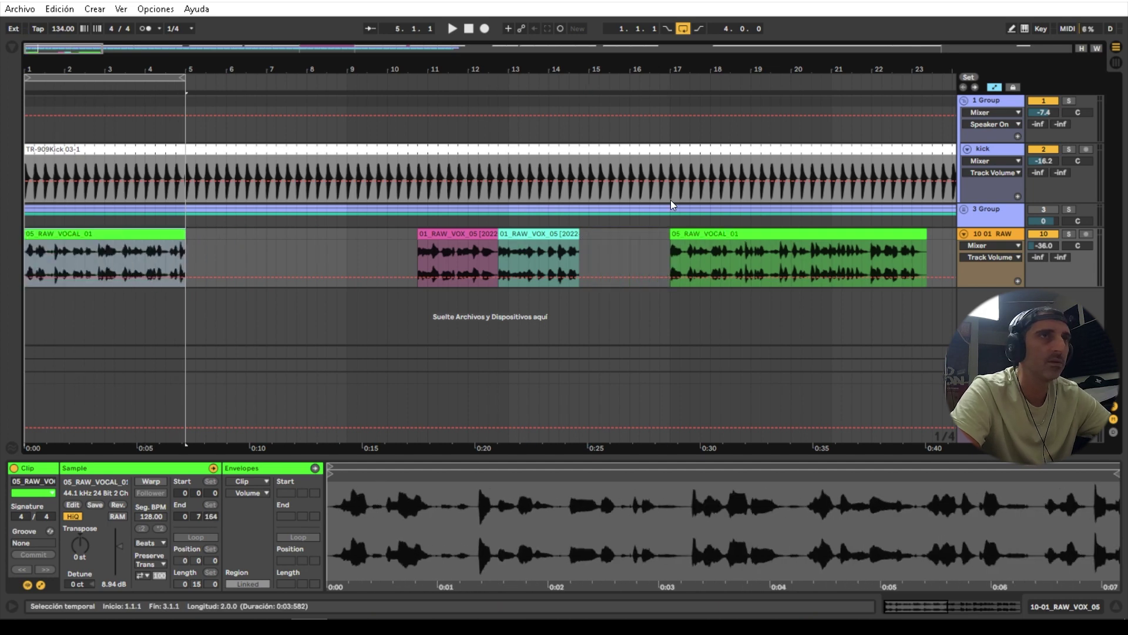
pyautogui.click(720, 231)
pyautogui.press('Delete')
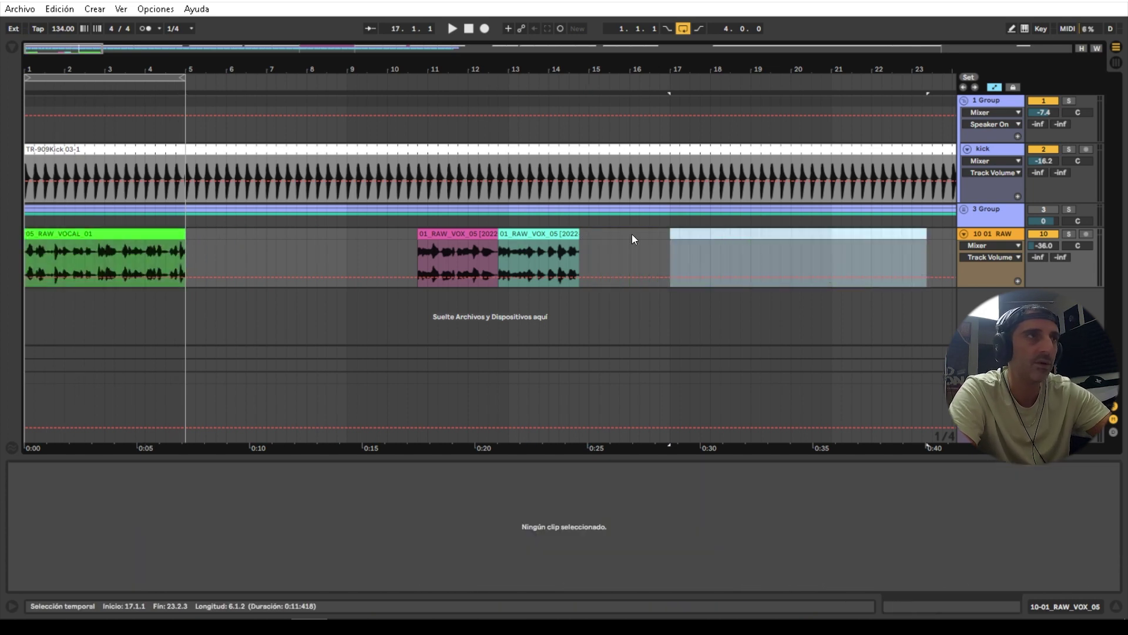
# - Play 05_RAW_VOCAL_01 with the kick and move its start marker to the first vocal transient at 0.142 s
pyautogui.click(87, 237)
pyautogui.press('space')
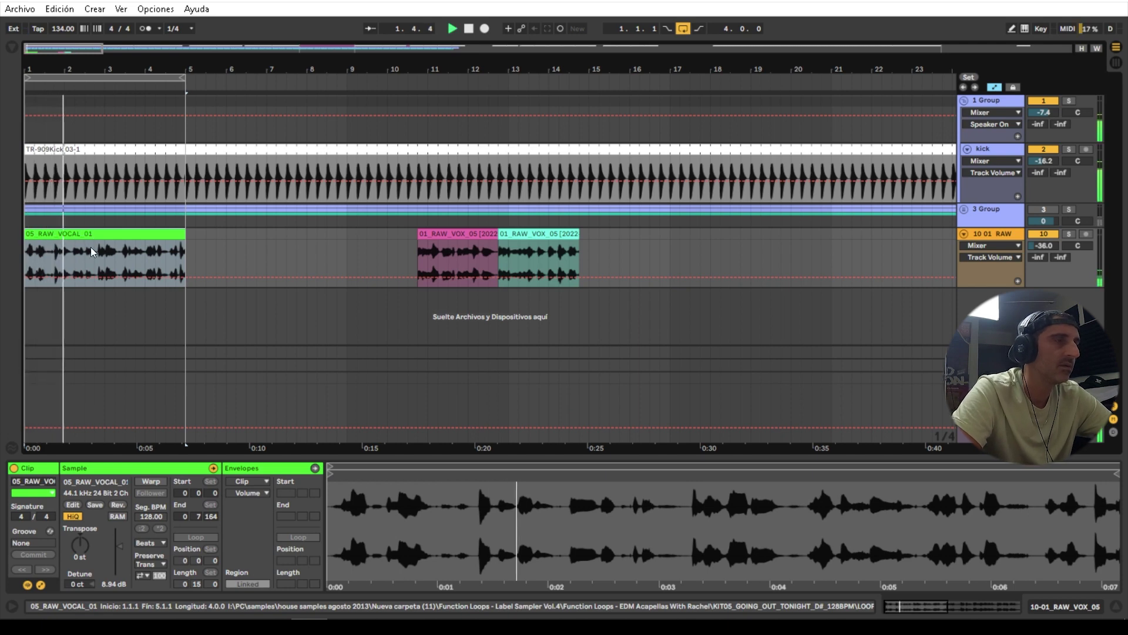
pyautogui.press('space')
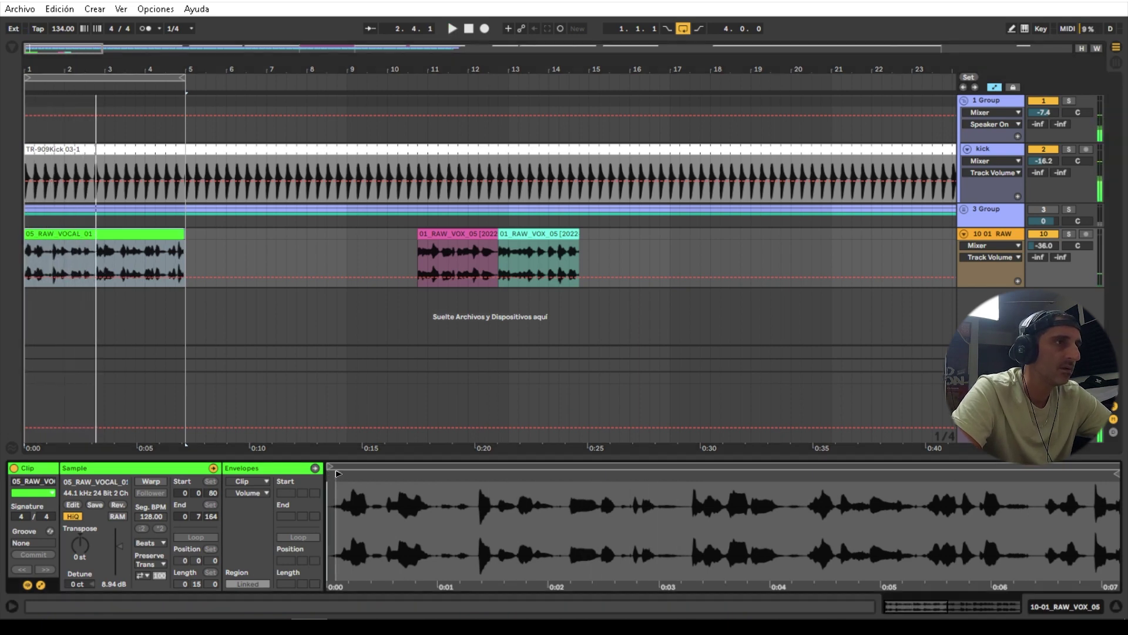
pyautogui.moveTo(331, 472)
pyautogui.mouseDown()
pyautogui.moveTo(355, 471)
pyautogui.moveTo(342, 474)
pyautogui.moveTo(338, 520)
pyautogui.mouseUp()
pyautogui.press('space')
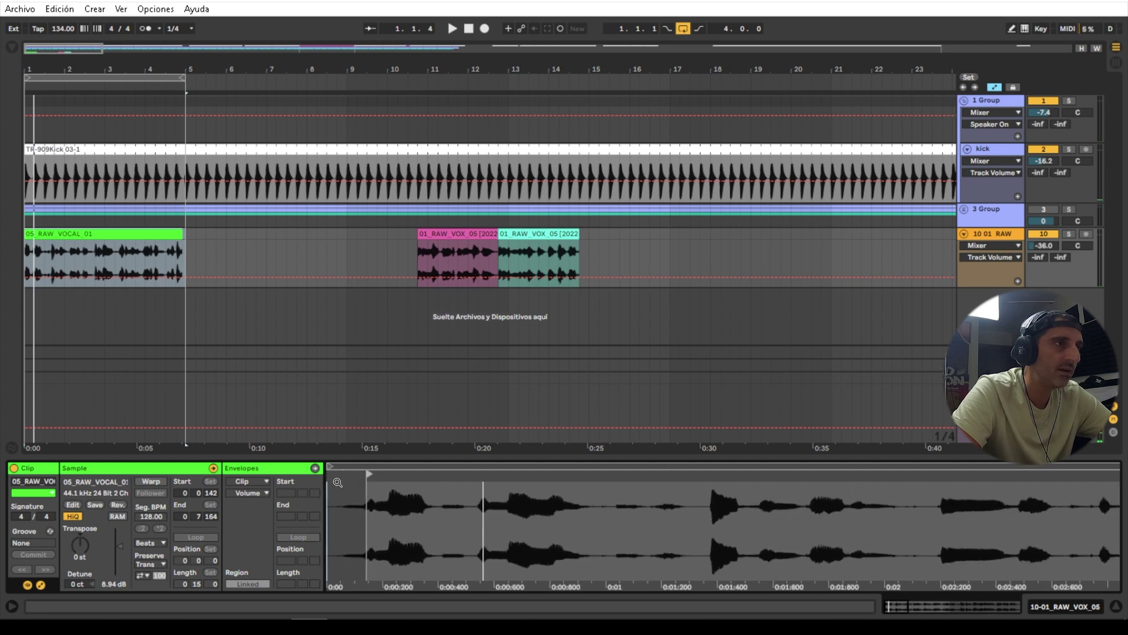
# - Warp the vocal from its start marker as 1.1.1 at 134 BPM, set its loop start to 1.1.1 and play it
pyautogui.rightClick(369, 470)
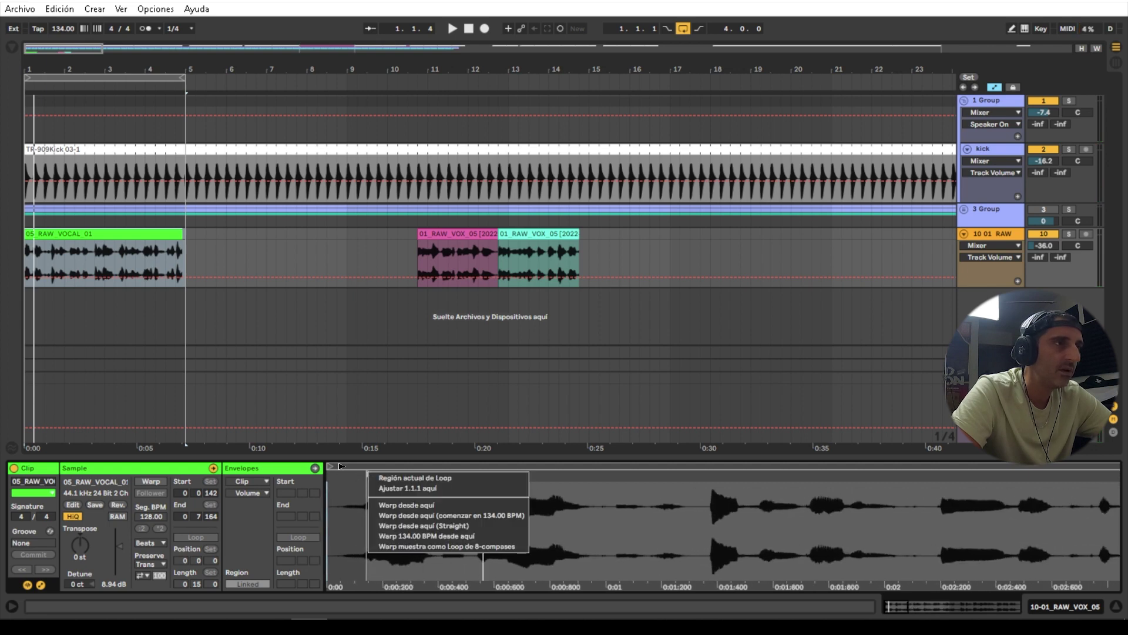
pyautogui.click(383, 493)
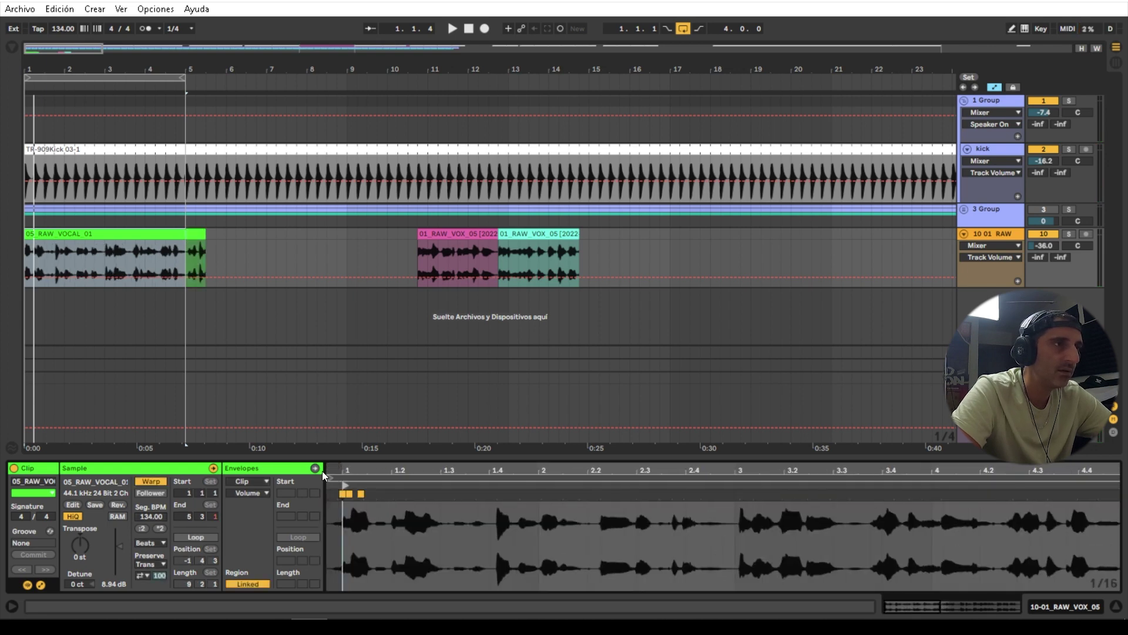
pyautogui.moveTo(329, 476); pyautogui.dragTo(365, 469)
pyautogui.press('space')
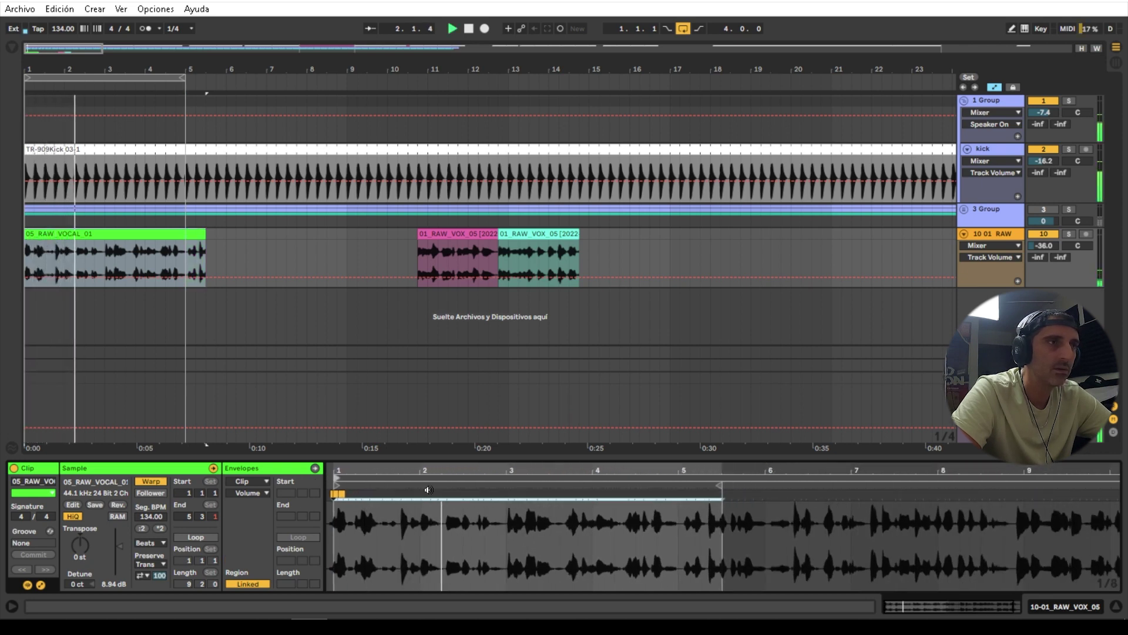
pyautogui.press('space')
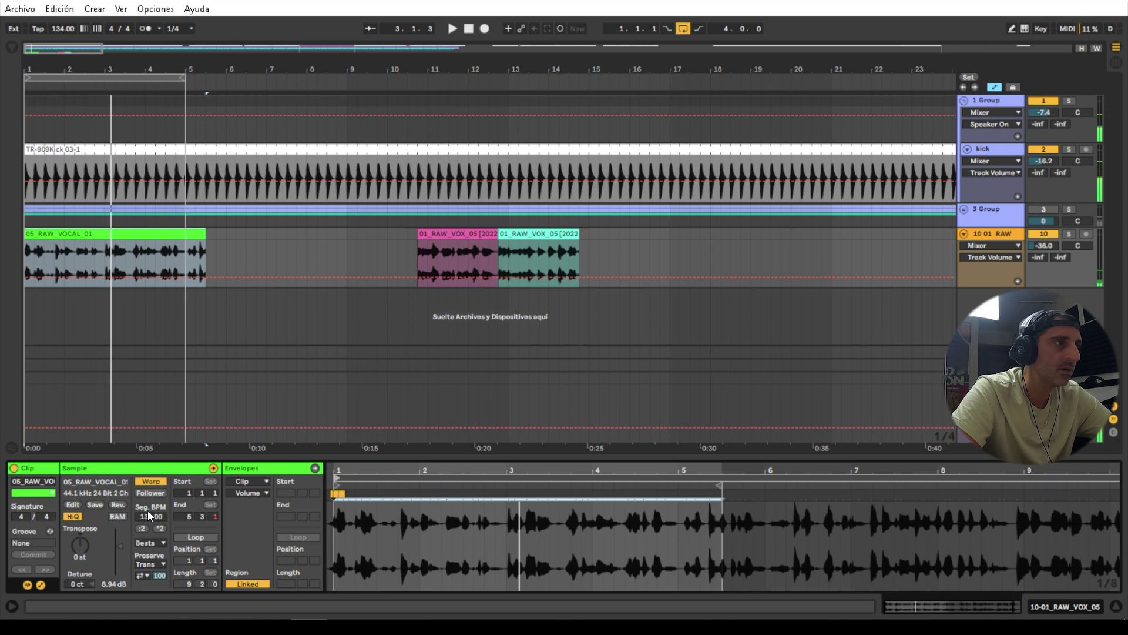
# - Set the 05_RAW_VOCAL_01 clip's warp mode to Complex Pro and play it with the kick
pyautogui.click(150, 543)
pyautogui.click(168, 605)
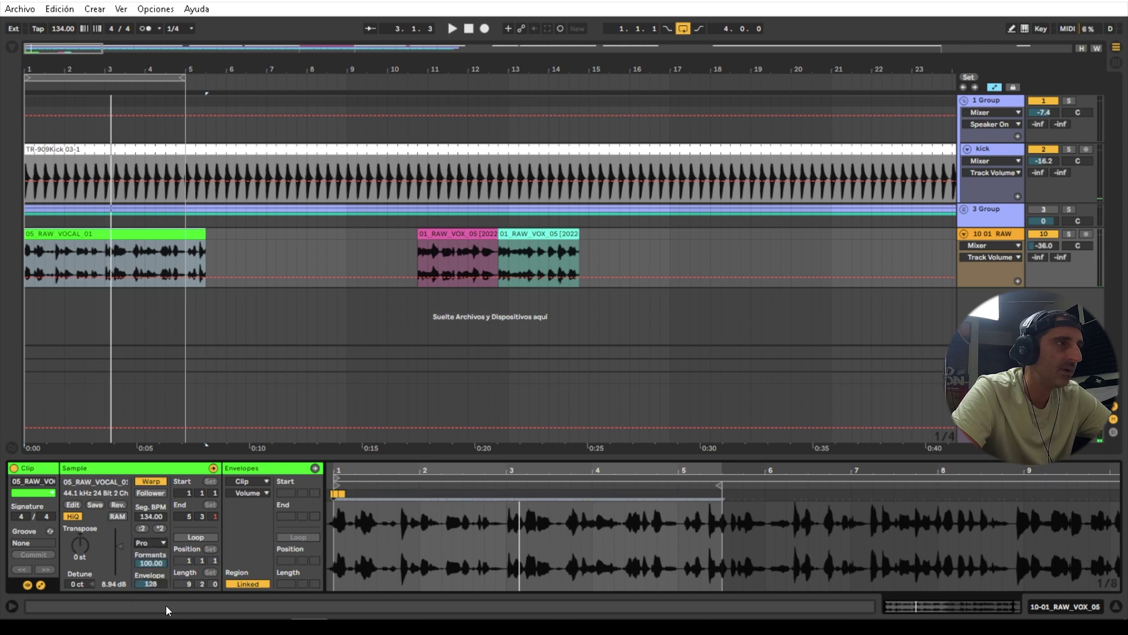
pyautogui.press('space')
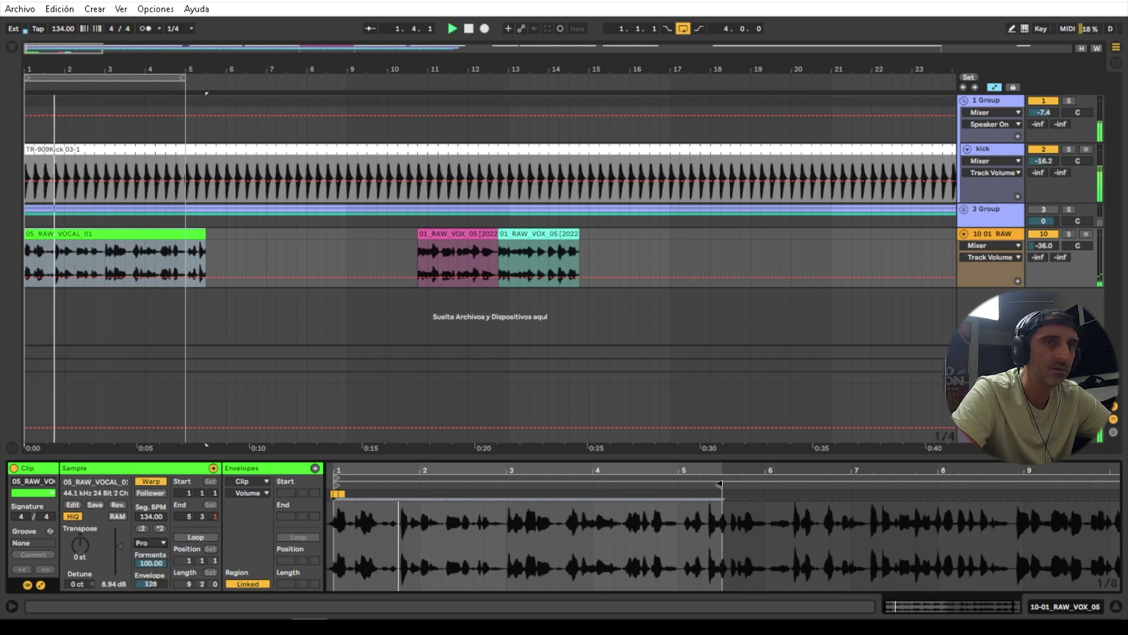
# - Shorten the 05_RAW_VOCAL_01 clip's loop to one bar from 1.1.1, enable looping and play it with the kick
pyautogui.moveTo(1116, 477); pyautogui.dragTo(677, 478)
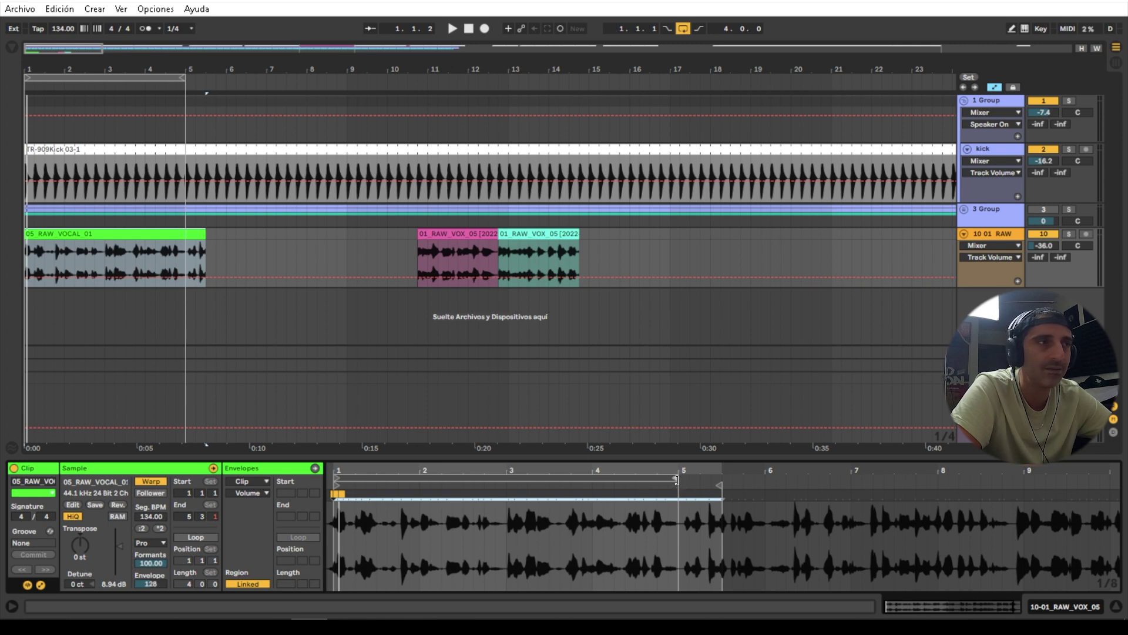
pyautogui.moveTo(676, 480); pyautogui.dragTo(438, 488)
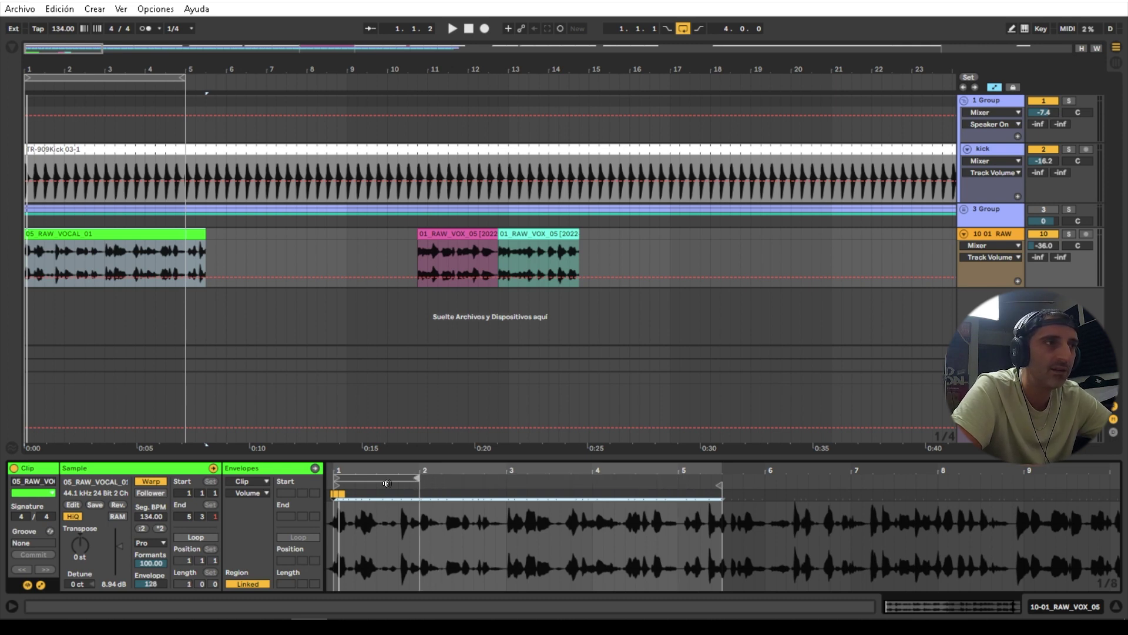
pyautogui.press('space')
pyautogui.moveTo(342, 471); pyautogui.dragTo(412, 471)
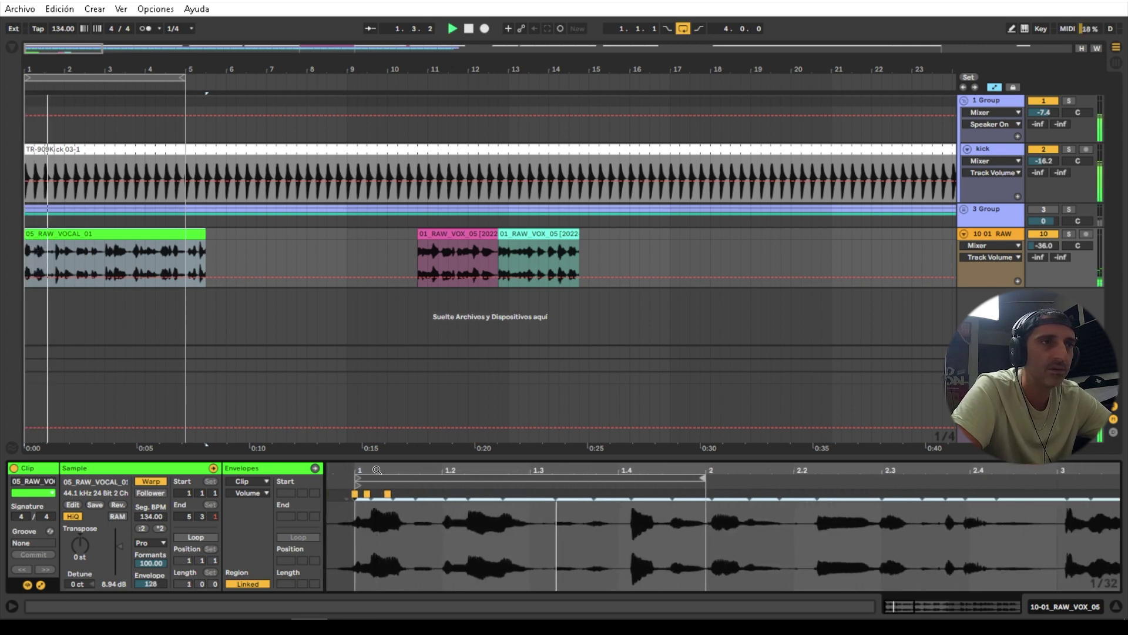
pyautogui.click(193, 537)
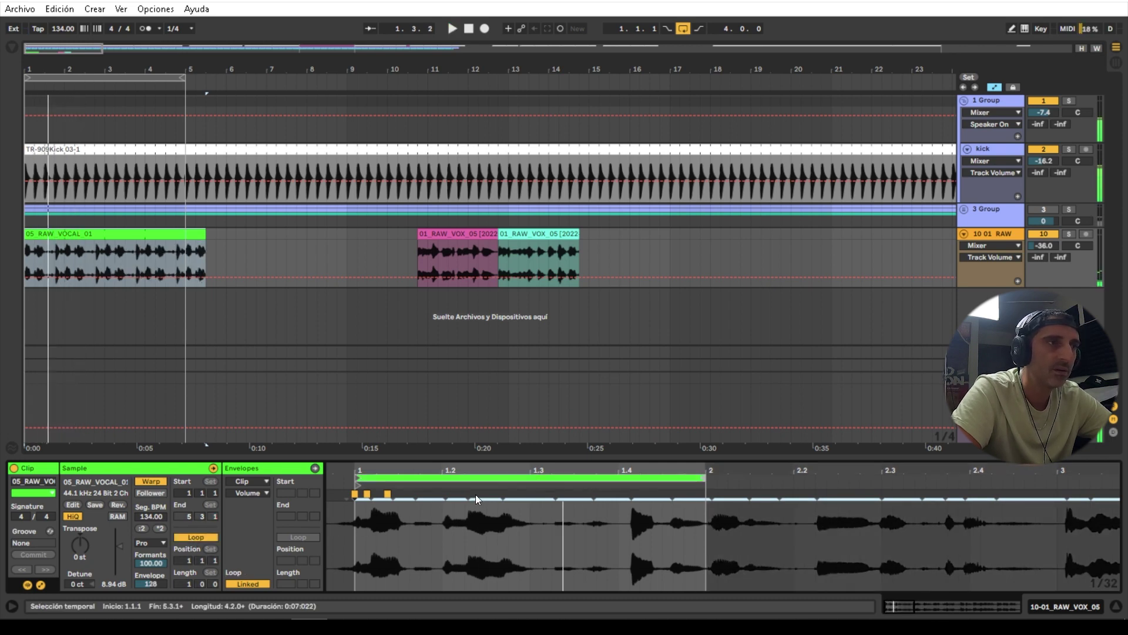
pyautogui.press('space')
pyautogui.press('space')
# - Add warp markers that align the vocal transients at 1.377 s to 1.4.1 and 1.735 s to 2.1.1, with the loop playing
pyautogui.click(631, 495)
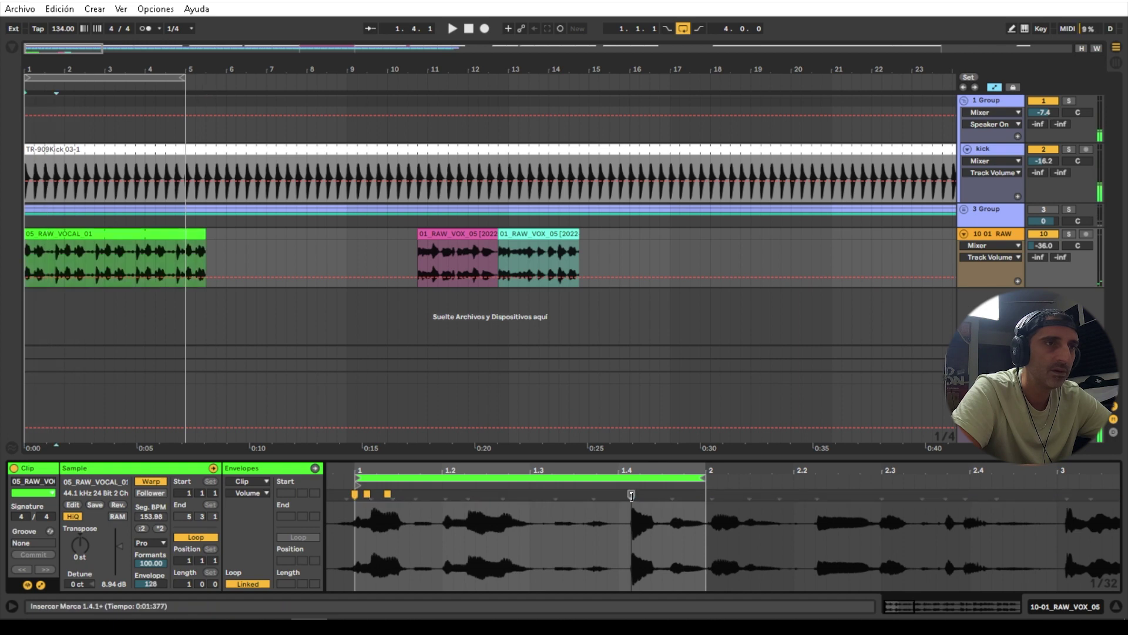
pyautogui.moveTo(631, 496); pyautogui.dragTo(621, 497)
pyautogui.press('space')
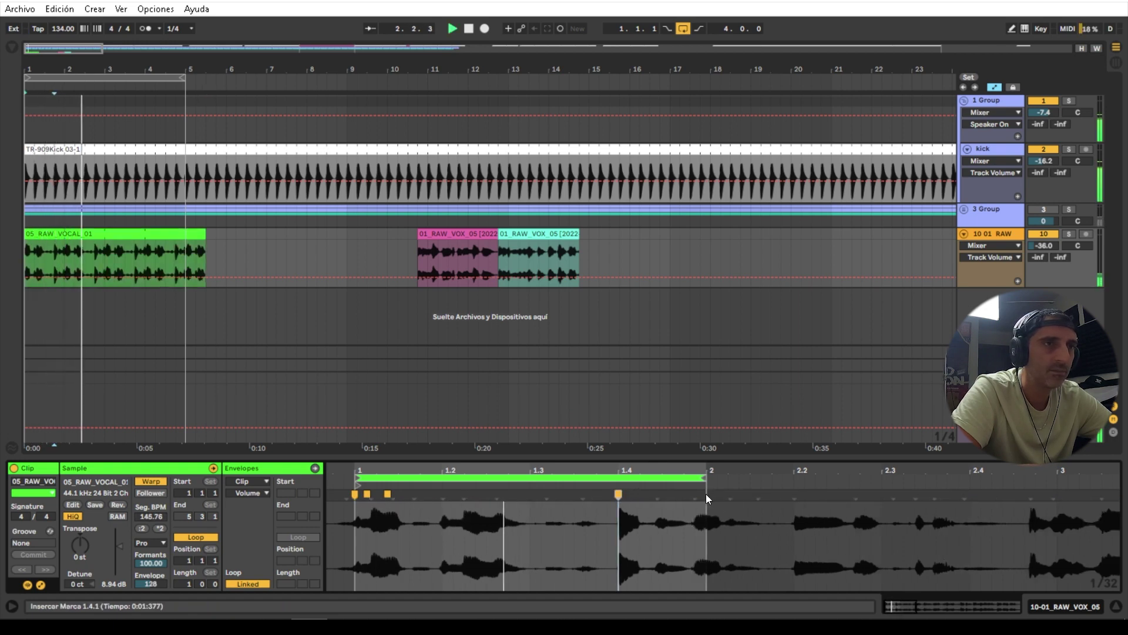
pyautogui.moveTo(695, 496); pyautogui.dragTo(706, 494)
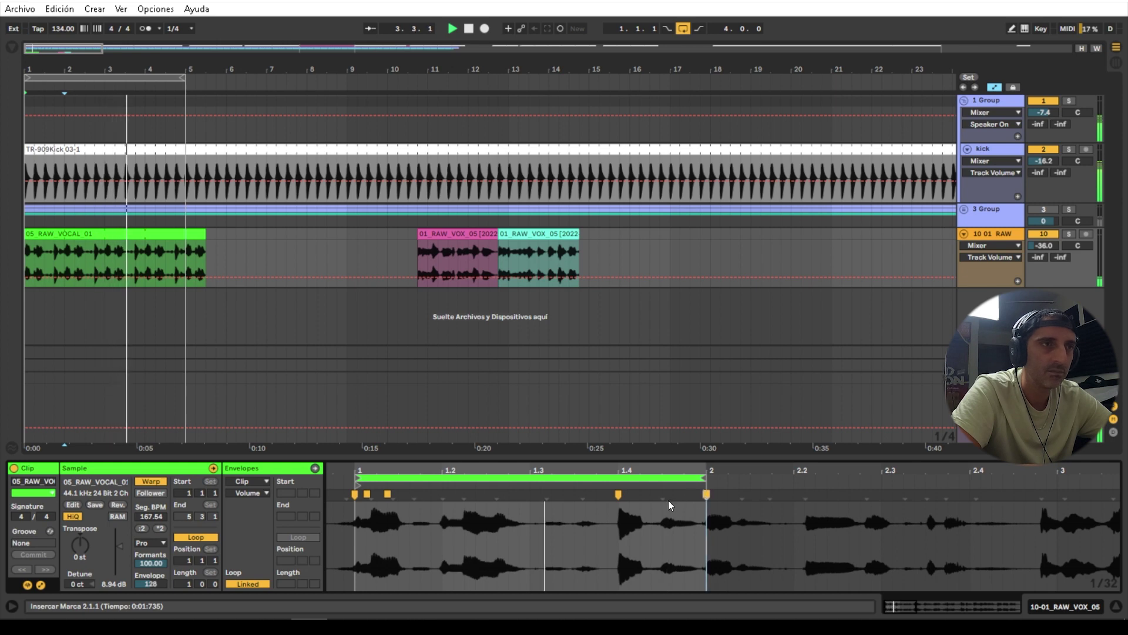
# - Replace the opening marker at 0.142 s by warping the 0.223 s transient to 1.1.1, and pull the 0.297 s marker closer behind it
pyautogui.doubleClick(349, 496)
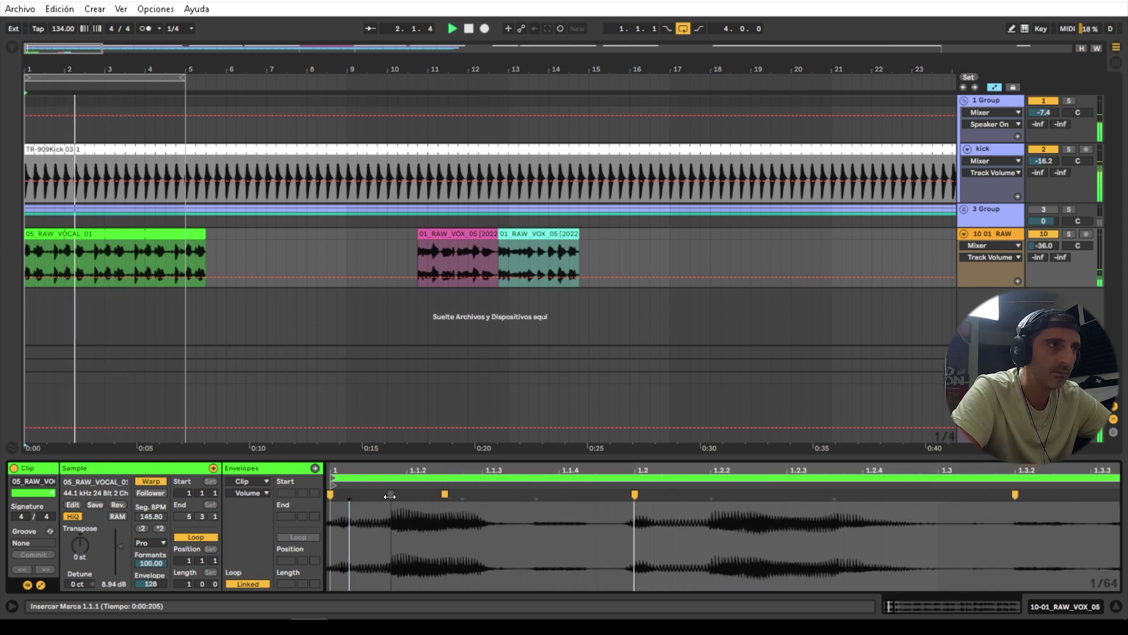
pyautogui.doubleClick(391, 496)
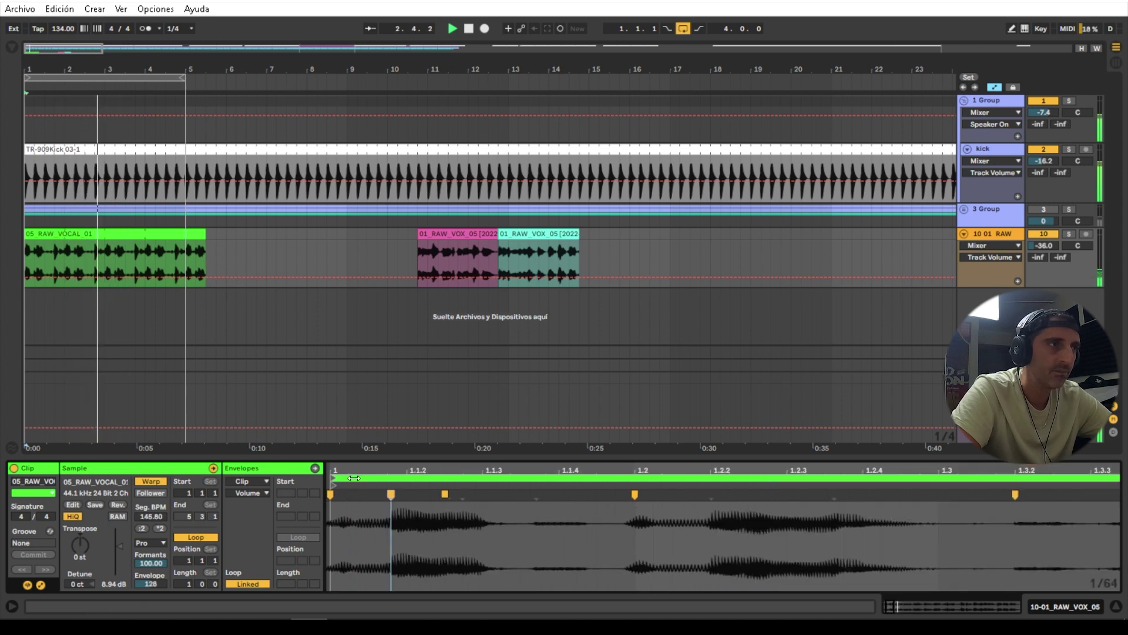
pyautogui.moveTo(392, 472)
pyautogui.mouseDown()
pyautogui.moveTo(479, 467)
pyautogui.moveTo(444, 453)
pyautogui.mouseUp()
pyautogui.doubleClick(402, 495)
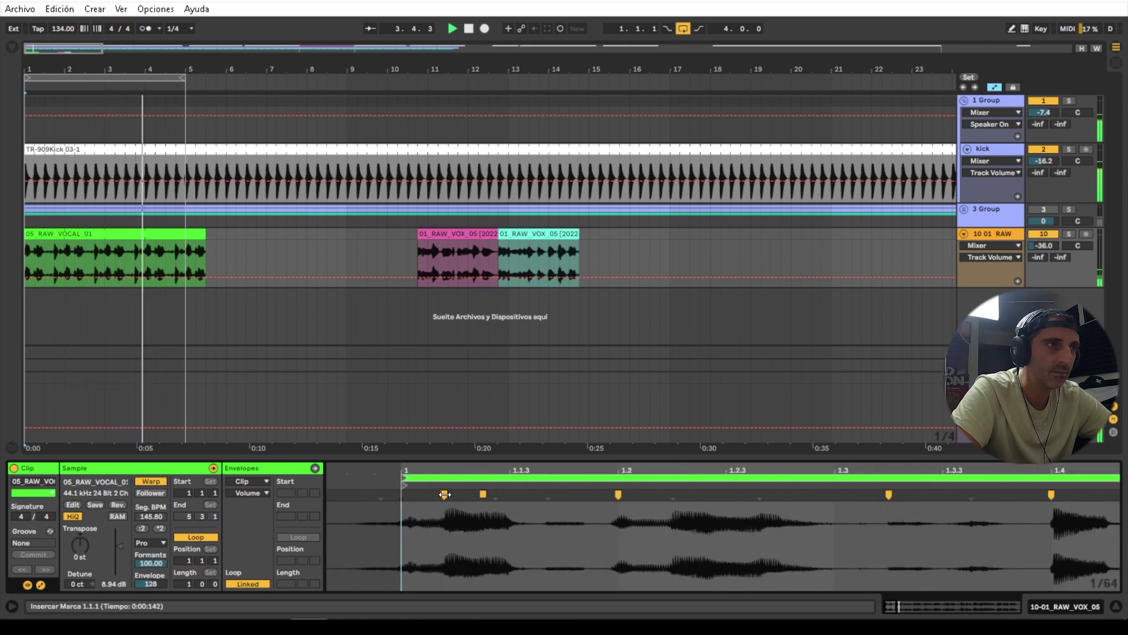
pyautogui.moveTo(445, 495); pyautogui.dragTo(411, 497)
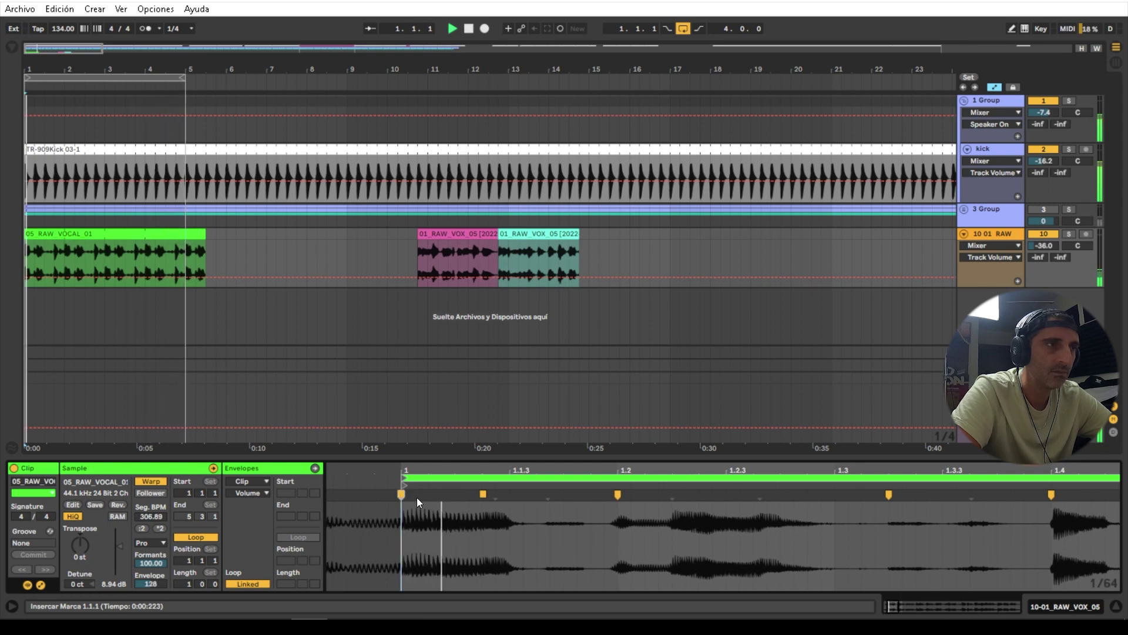
pyautogui.doubleClick(482, 495)
pyautogui.moveTo(482, 494); pyautogui.dragTo(428, 494)
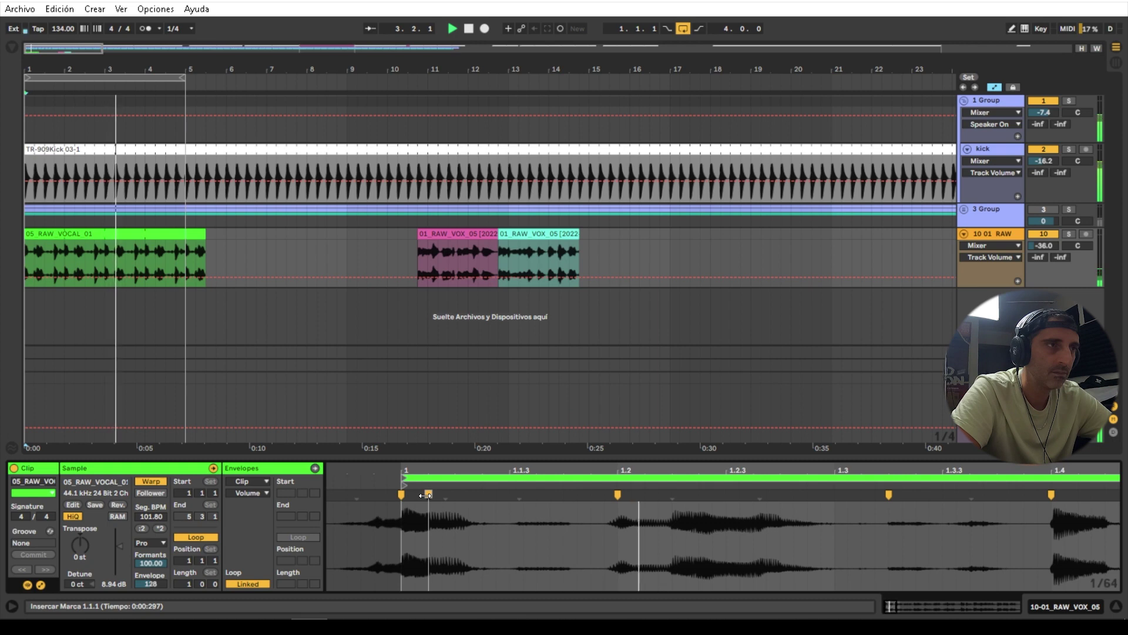
# - Warp the 0.421 s point to 1.1.3 and the second syllable to start at 1.1.4 and swell just after 1.2.1
pyautogui.moveTo(519, 496)
pyautogui.mouseDown()
pyautogui.moveTo(499, 495)
pyautogui.moveTo(510, 495)
pyautogui.mouseUp()
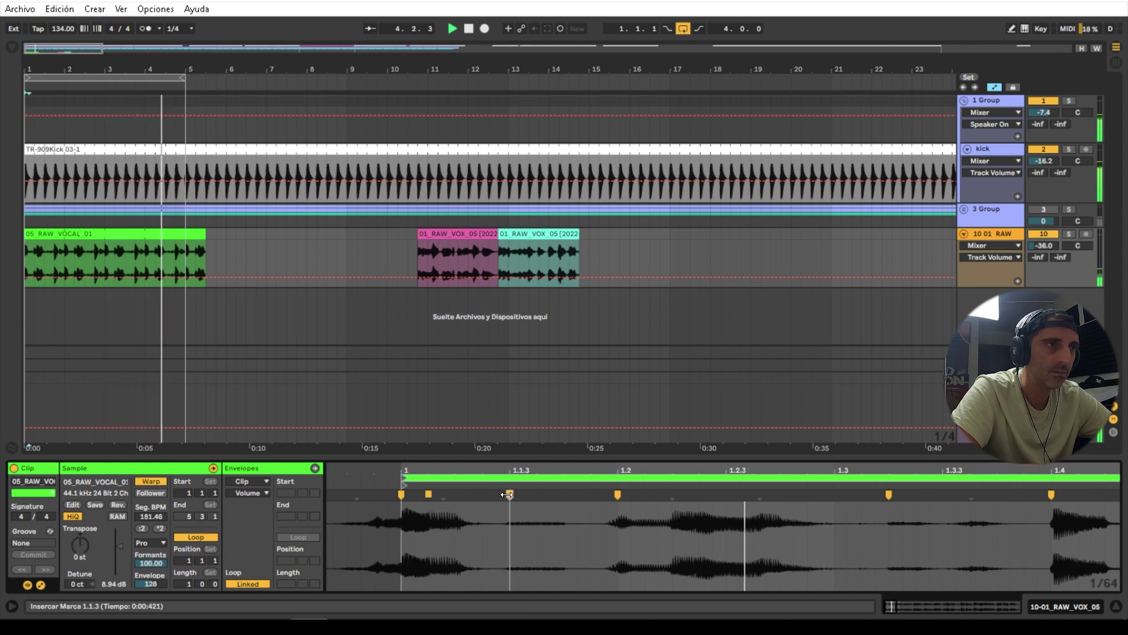
pyautogui.moveTo(616, 497)
pyautogui.mouseDown()
pyautogui.moveTo(563, 494)
pyautogui.moveTo(644, 493)
pyautogui.mouseUp()
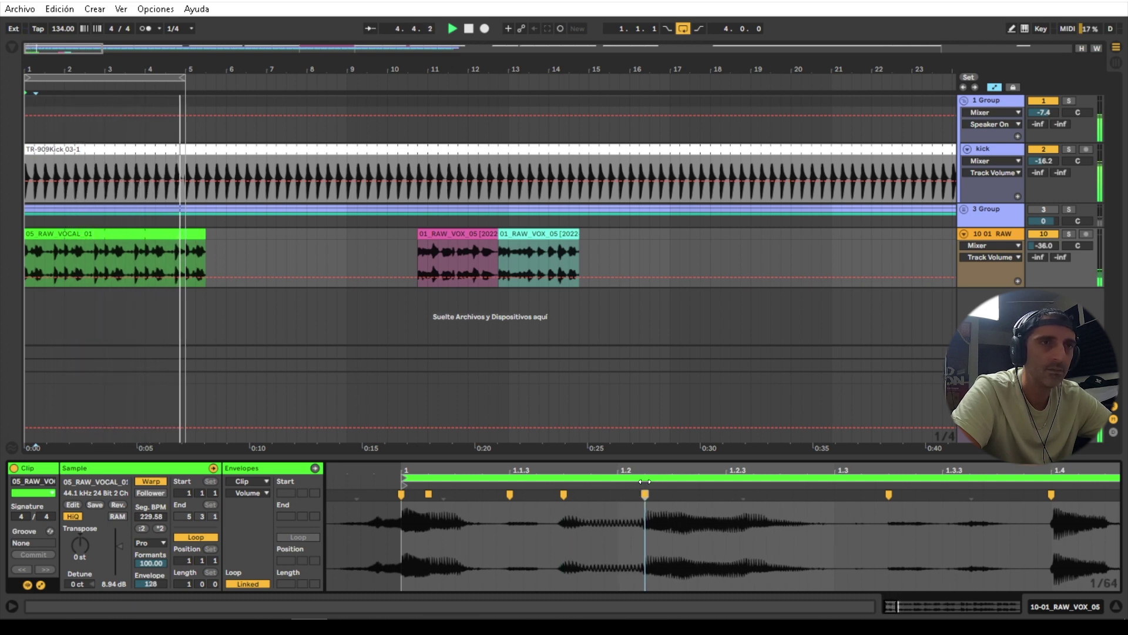
pyautogui.moveTo(681, 468); pyautogui.dragTo(492, 462)
pyautogui.press('space')
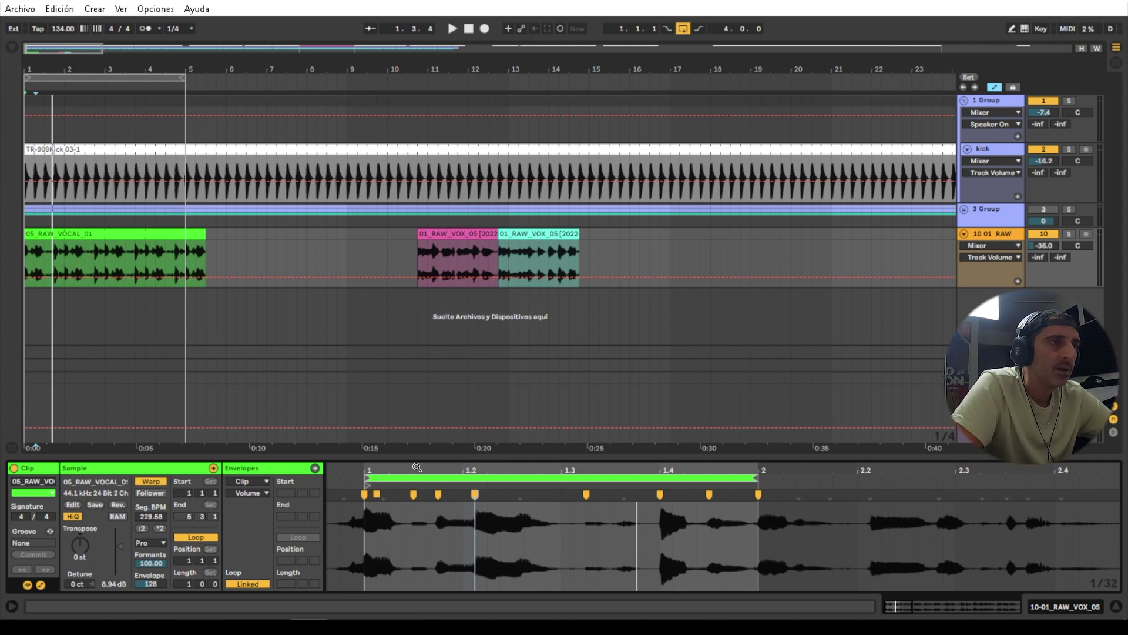
# - Move the one-bar loop and clip start to 2.1.1 and play bar 2 with the kick
pyautogui.moveTo(417, 470); pyautogui.dragTo(417, 452)
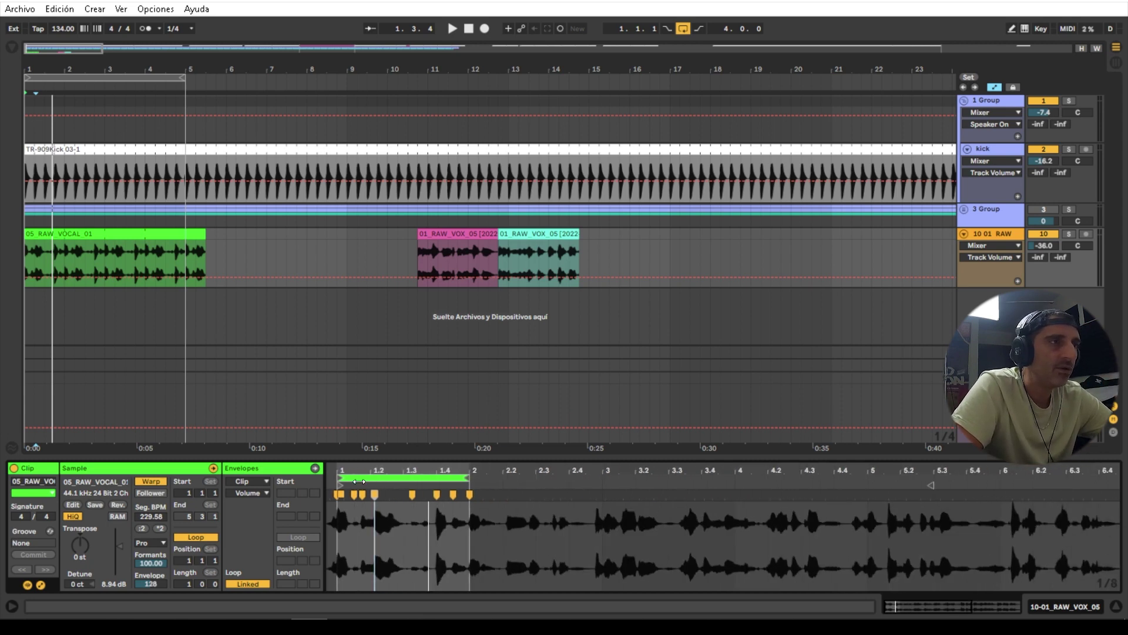
pyautogui.moveTo(363, 480); pyautogui.dragTo(474, 488)
pyautogui.press('space')
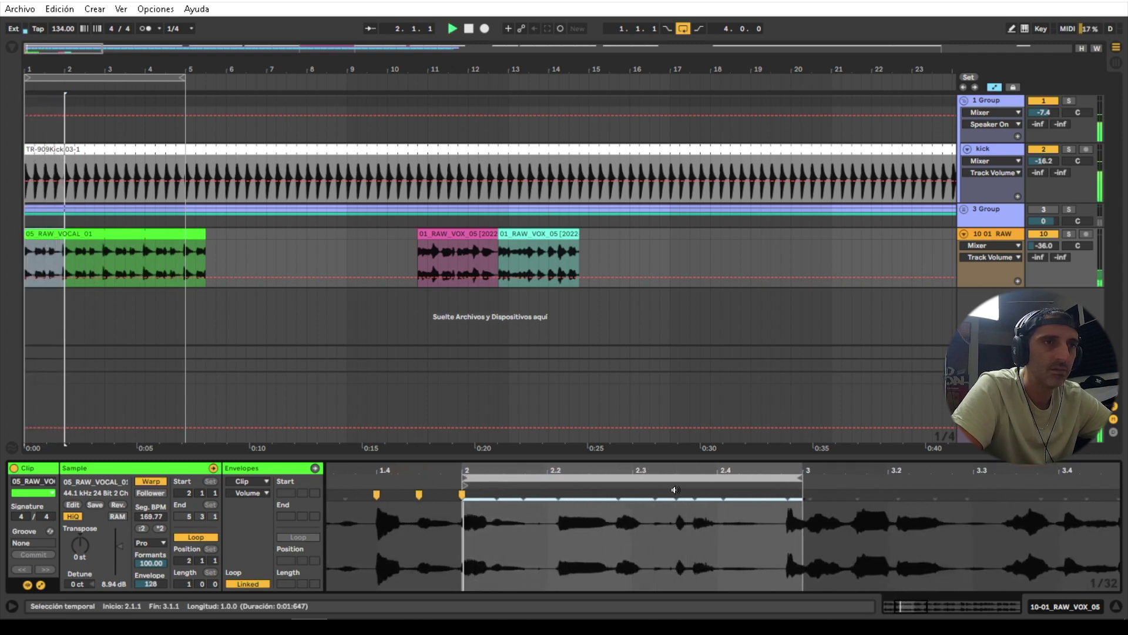
pyautogui.press('space')
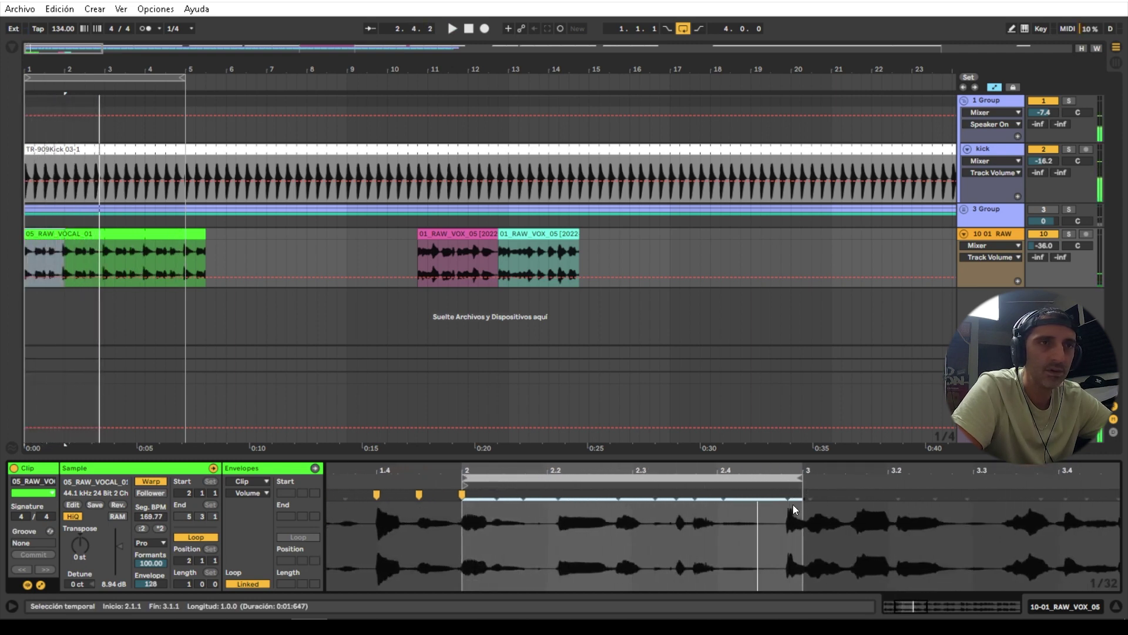
# - Warp the vocal transients at 3.308 s to 3.1.1 and 2.201 s to 2.2.1, and the 2.489 s point to 2.2.4
pyautogui.click(789, 498)
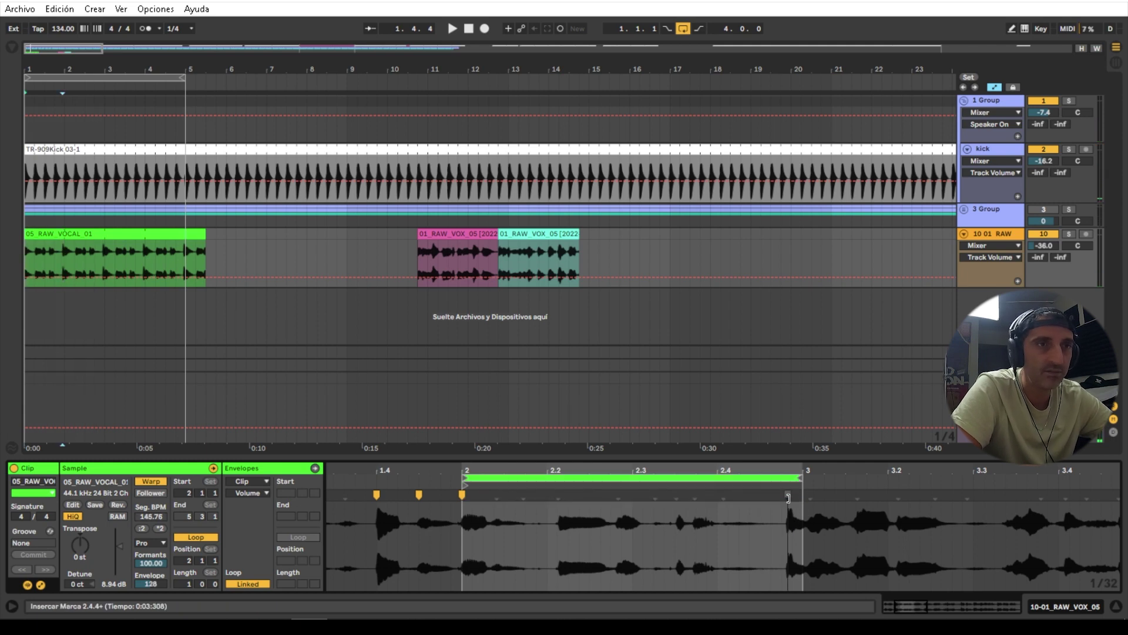
pyautogui.moveTo(788, 496); pyautogui.dragTo(803, 495)
pyautogui.press('space')
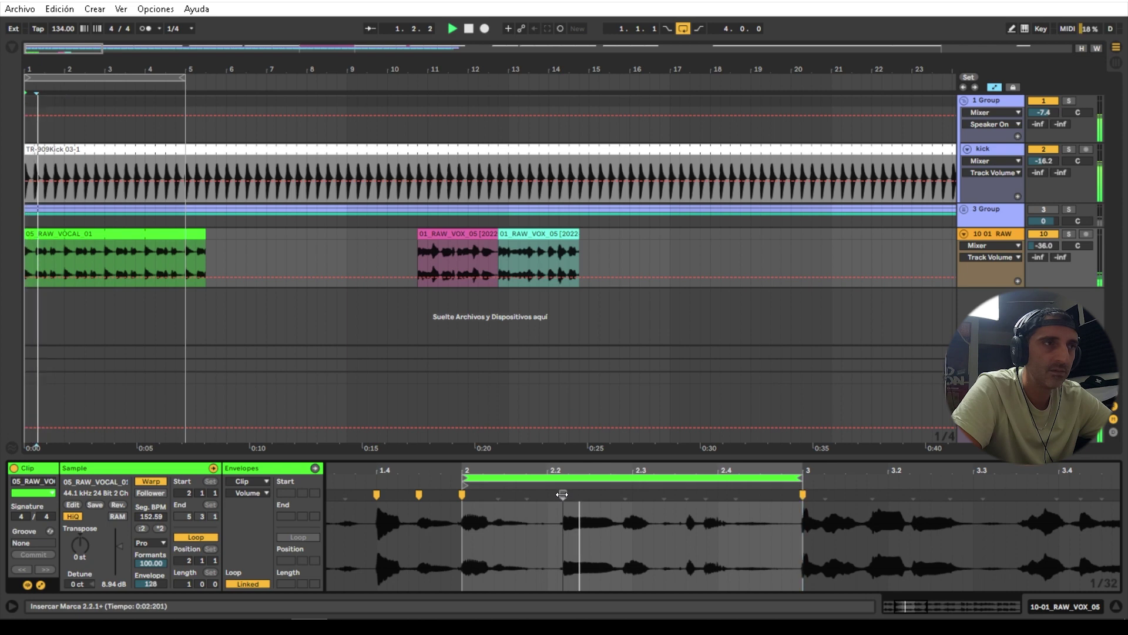
pyautogui.moveTo(562, 494); pyautogui.dragTo(547, 495)
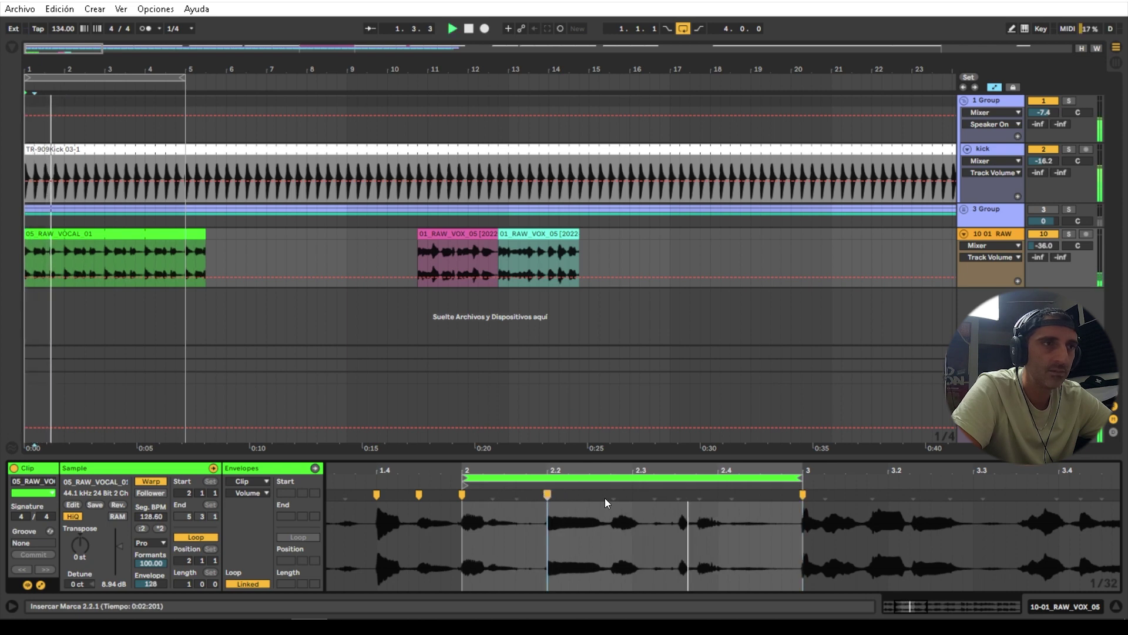
pyautogui.press('space')
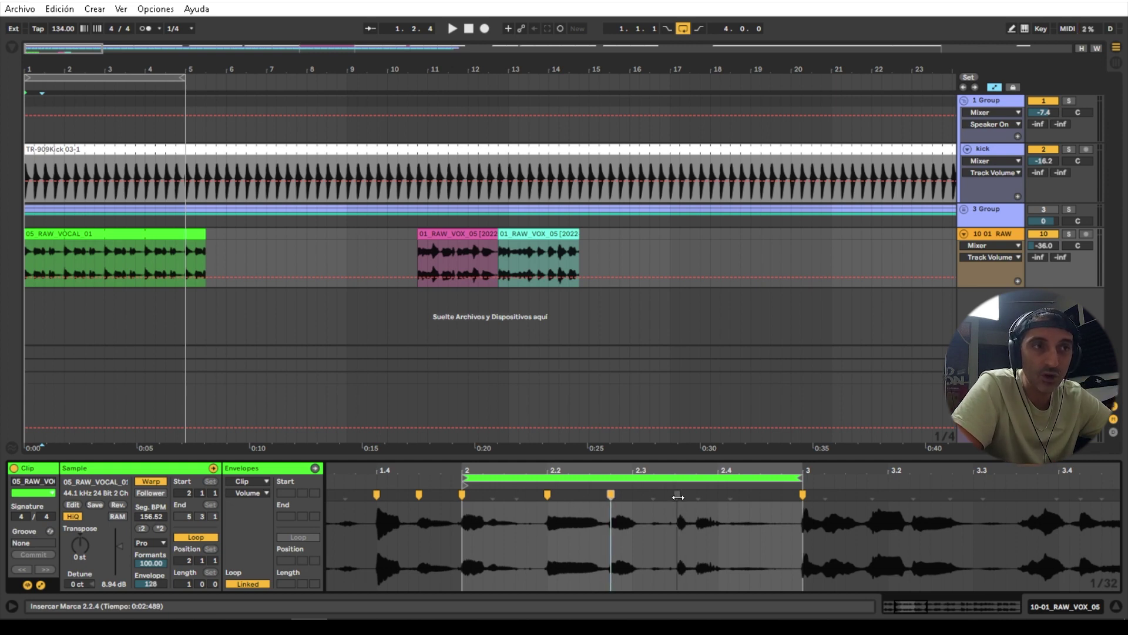
# - Align bar 2's last syllables to 2.3.3 and 2.3.4, fine-tune the onset at the 3.1.1 marker and play the loop
pyautogui.moveTo(673, 471); pyautogui.dragTo(674, 518)
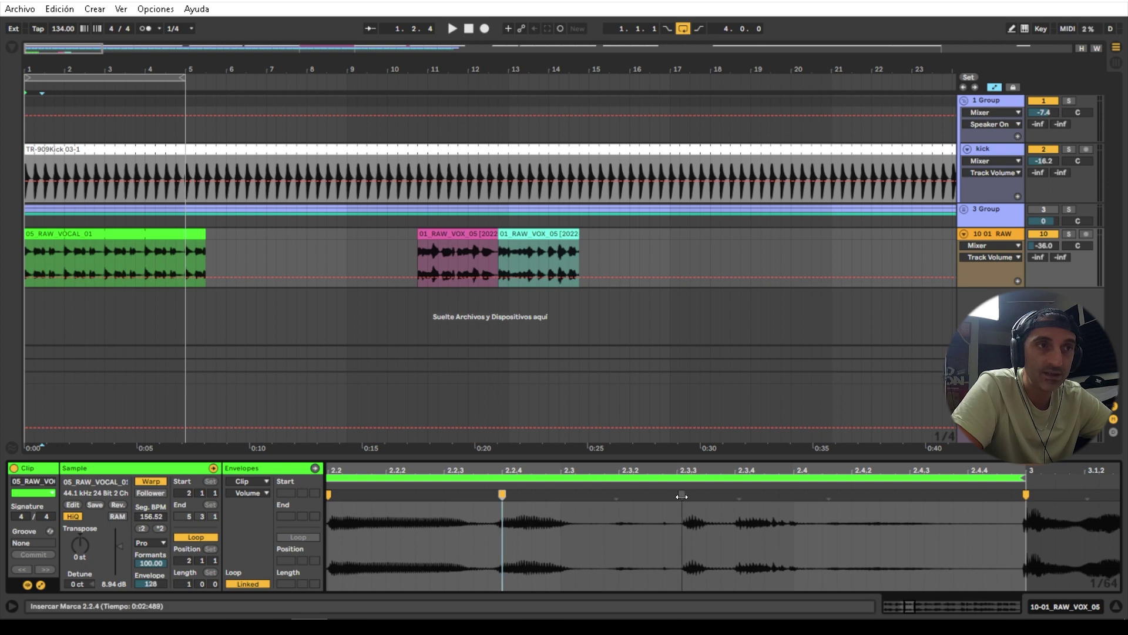
pyautogui.moveTo(682, 493); pyautogui.dragTo(678, 493)
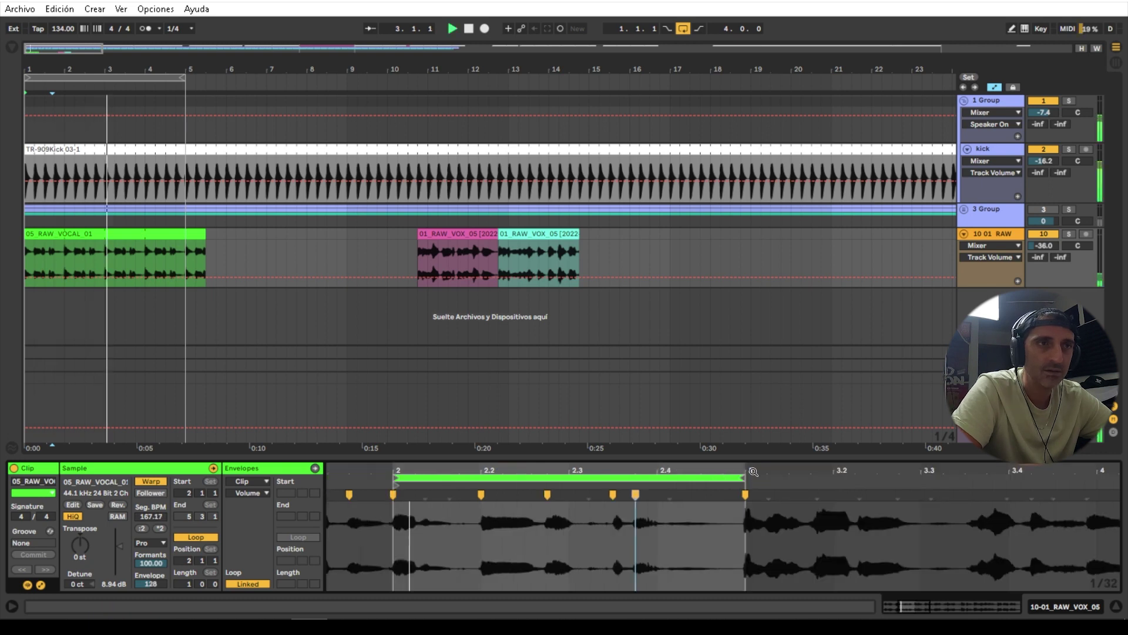
pyautogui.moveTo(746, 471); pyautogui.dragTo(816, 517)
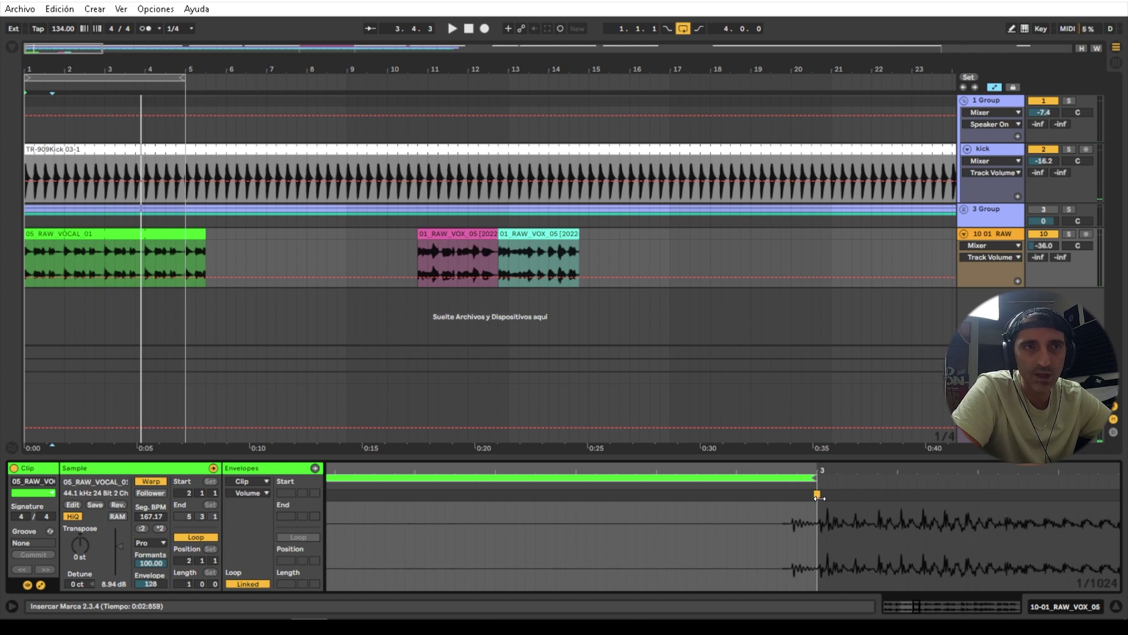
pyautogui.moveTo(819, 495)
pyautogui.mouseDown()
pyautogui.moveTo(856, 494)
pyautogui.moveTo(818, 446)
pyautogui.moveTo(816, 424)
pyautogui.mouseUp()
pyautogui.press('space')
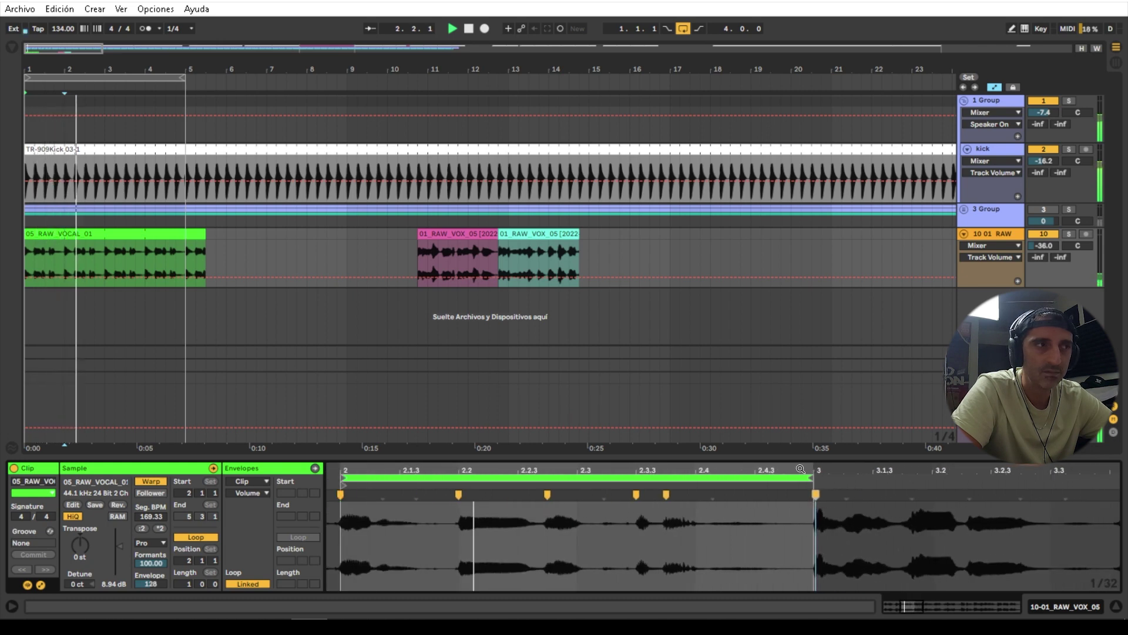
pyautogui.press('space')
# - Move the one-bar loop and clip start to 3.1.1 and play bar 3 with the kick
pyautogui.moveTo(551, 516); pyautogui.dragTo(551, 497)
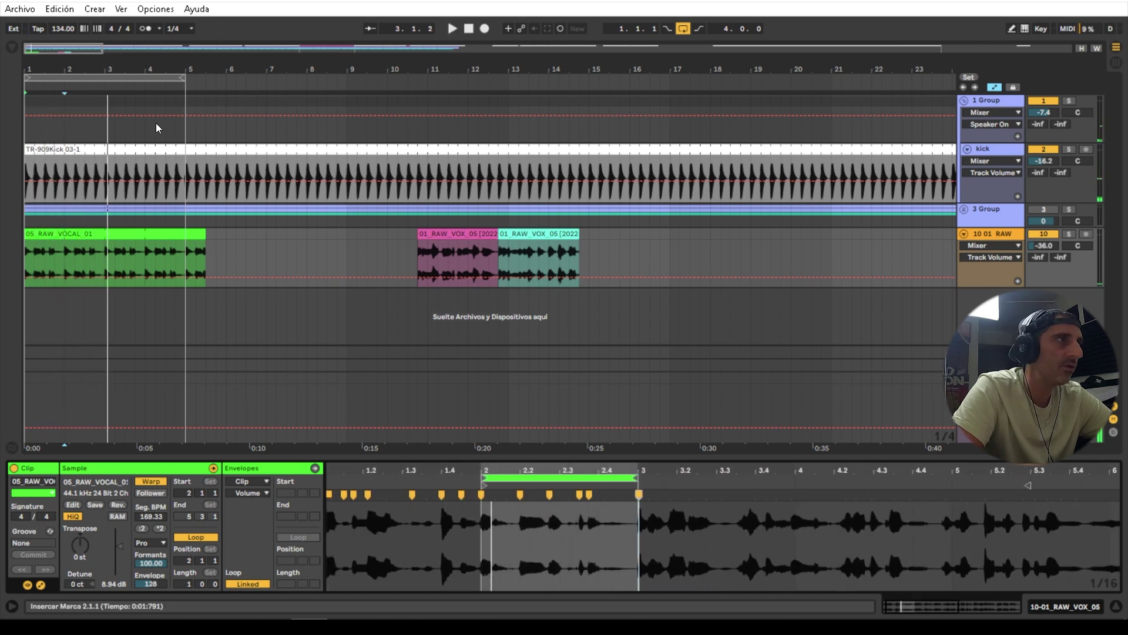
pyautogui.moveTo(724, 472); pyautogui.dragTo(777, 500)
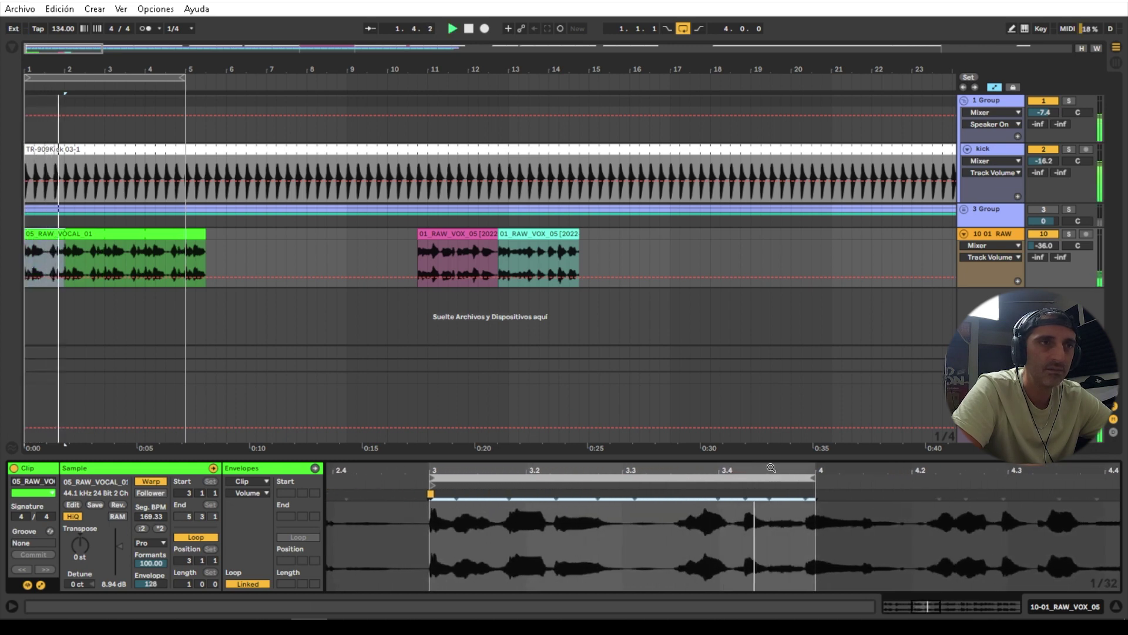
pyautogui.press('space')
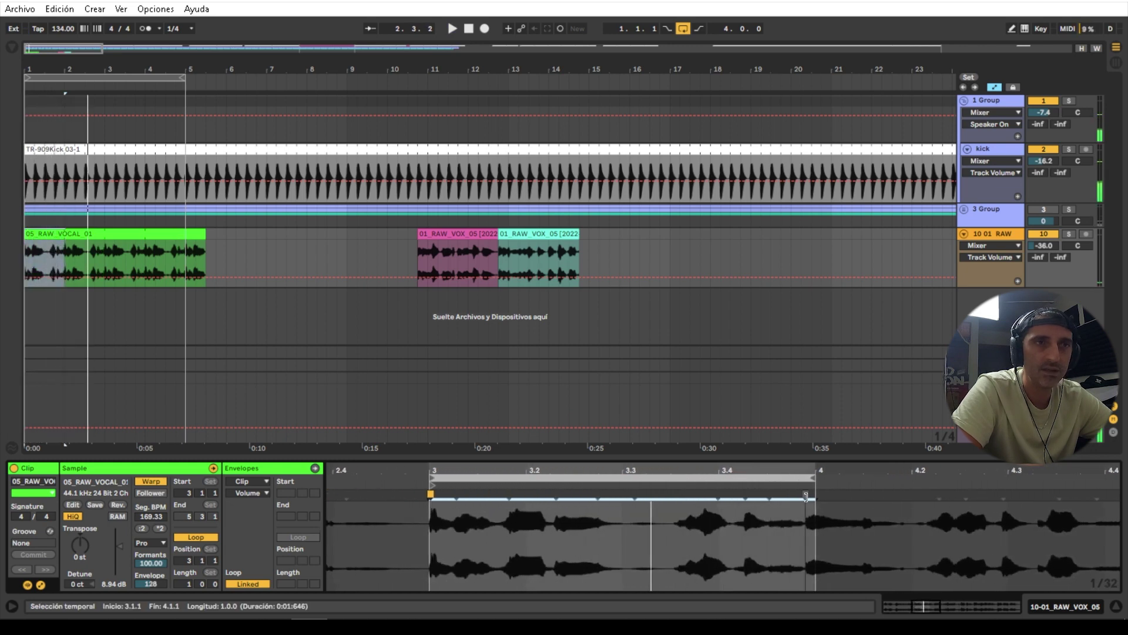
# - Warp the vocal transients at 4.905 s to 4.1.1 and 4.648 s to 3.4.3 while bar 3 loops
pyautogui.doubleClick(806, 497)
pyautogui.moveTo(806, 497); pyautogui.dragTo(816, 496)
pyautogui.press('space')
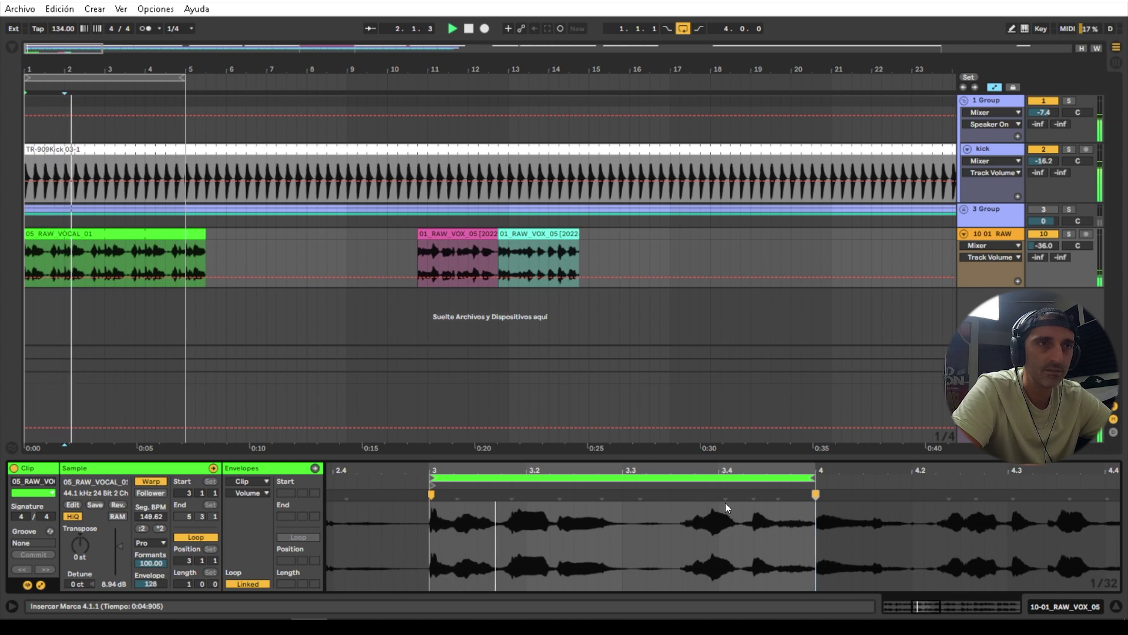
pyautogui.doubleClick(753, 495)
pyautogui.moveTo(753, 495); pyautogui.dragTo(763, 491)
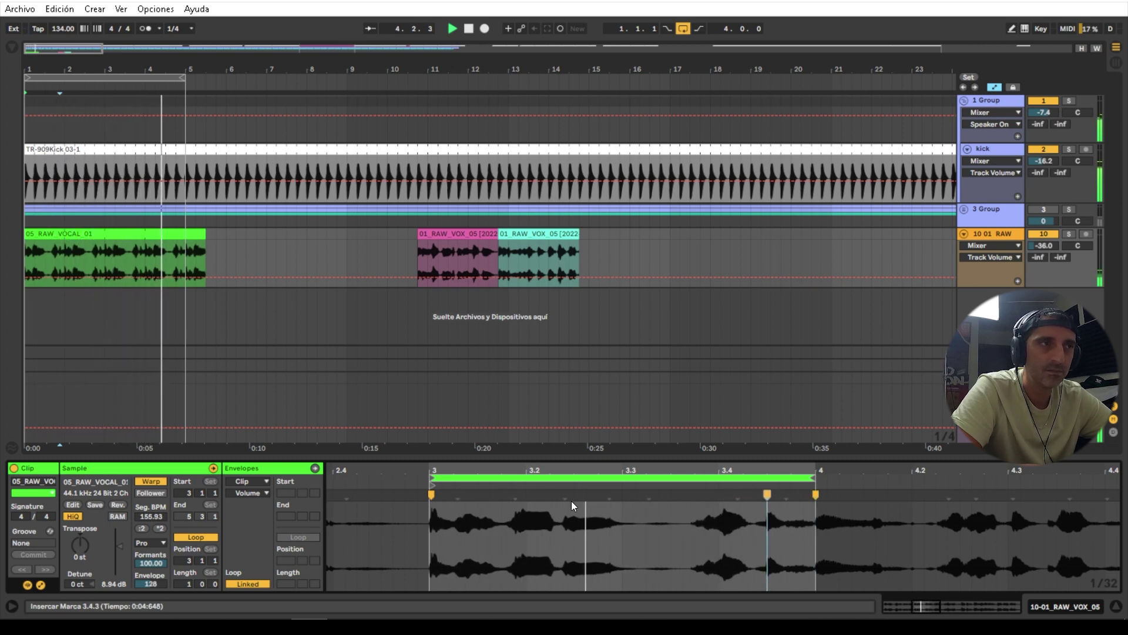
# - Warp the 3.642 s transient to 3.2.1, anchor the vocal at 3.1.2 and place the 3.841 s transient at 3.2.3
pyautogui.doubleClick(516, 496)
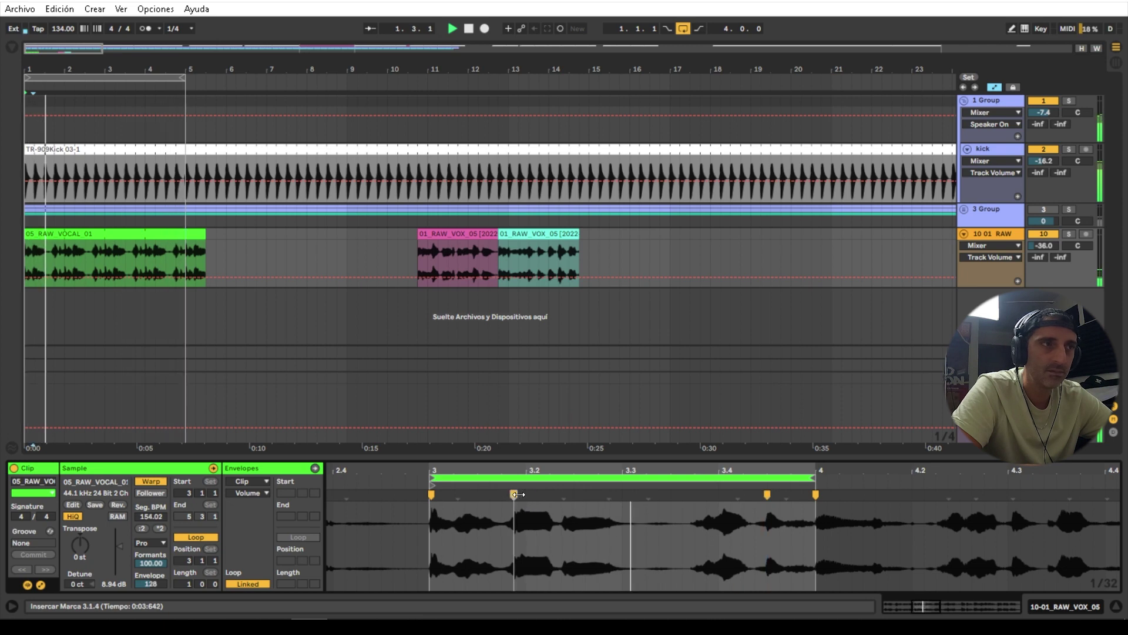
pyautogui.moveTo(515, 495); pyautogui.dragTo(523, 494)
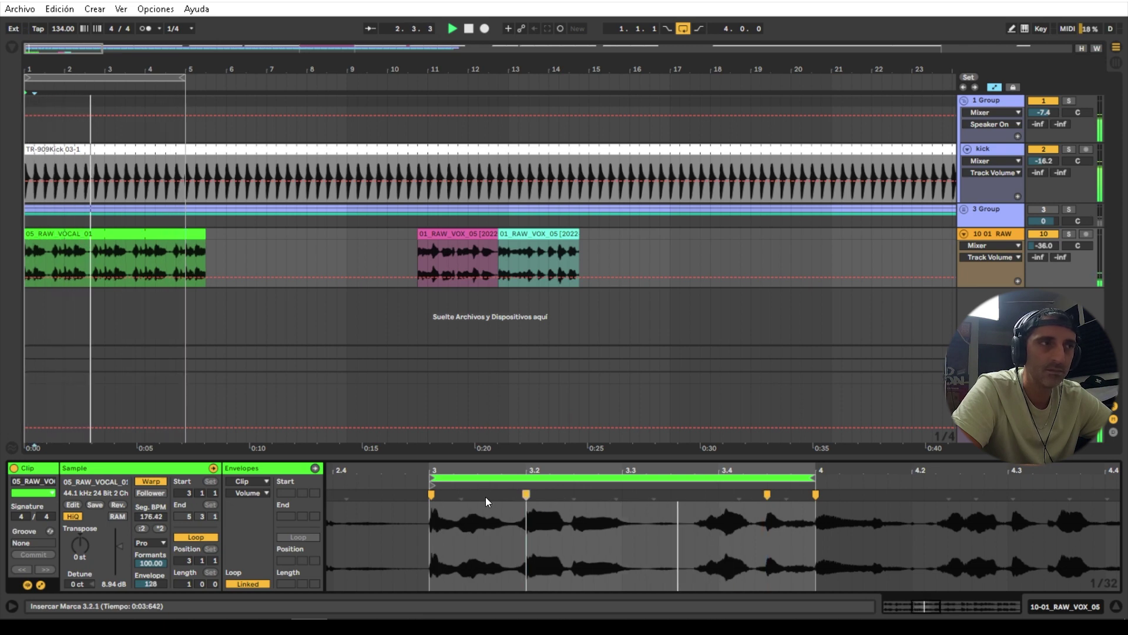
pyautogui.doubleClick(454, 495)
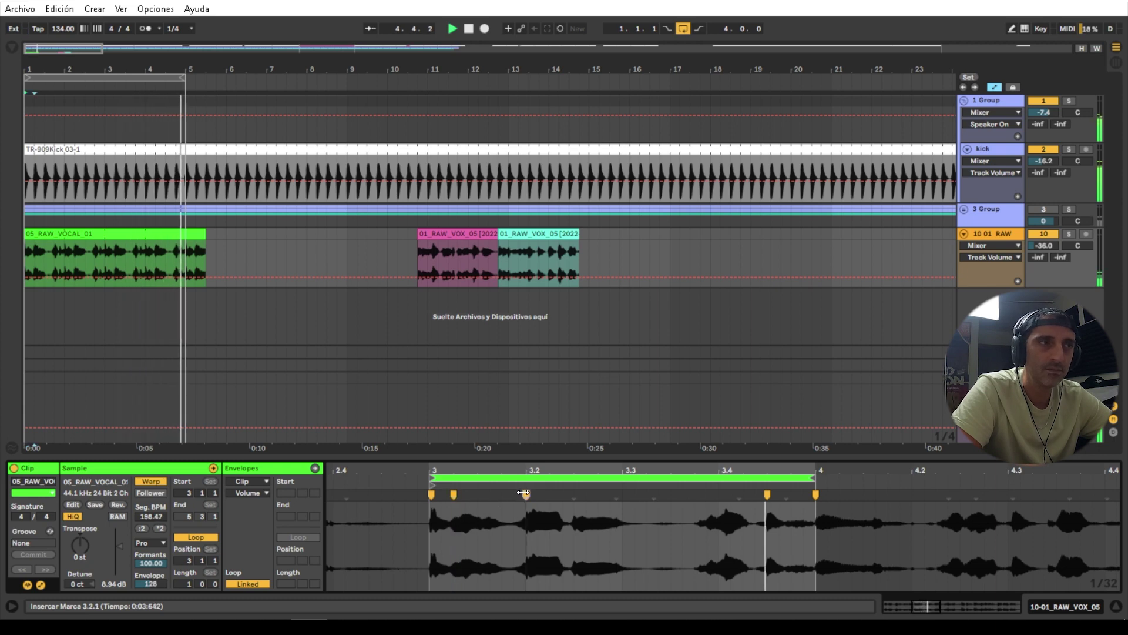
pyautogui.moveTo(526, 495)
pyautogui.mouseDown()
pyautogui.moveTo(515, 495)
pyautogui.moveTo(574, 496)
pyautogui.mouseUp()
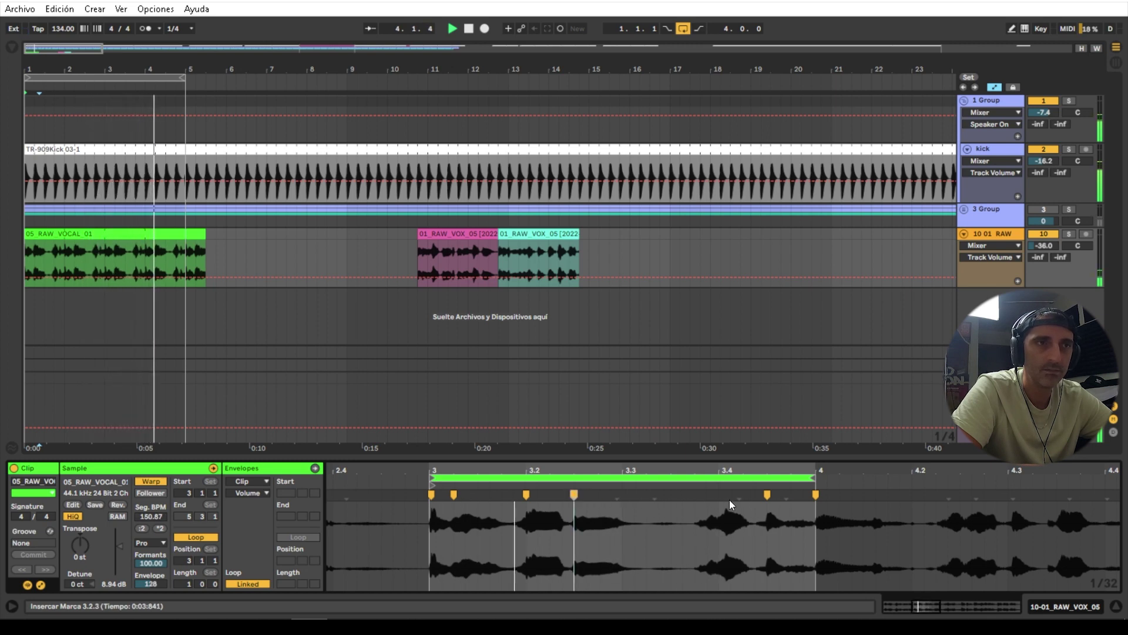
# - Move a vocal transient to just after 3.4.1, anchor the vocal at 3.3.1 and shift the 3.1.2 warp marker slightly later
pyautogui.scroll(3, 742, 500)
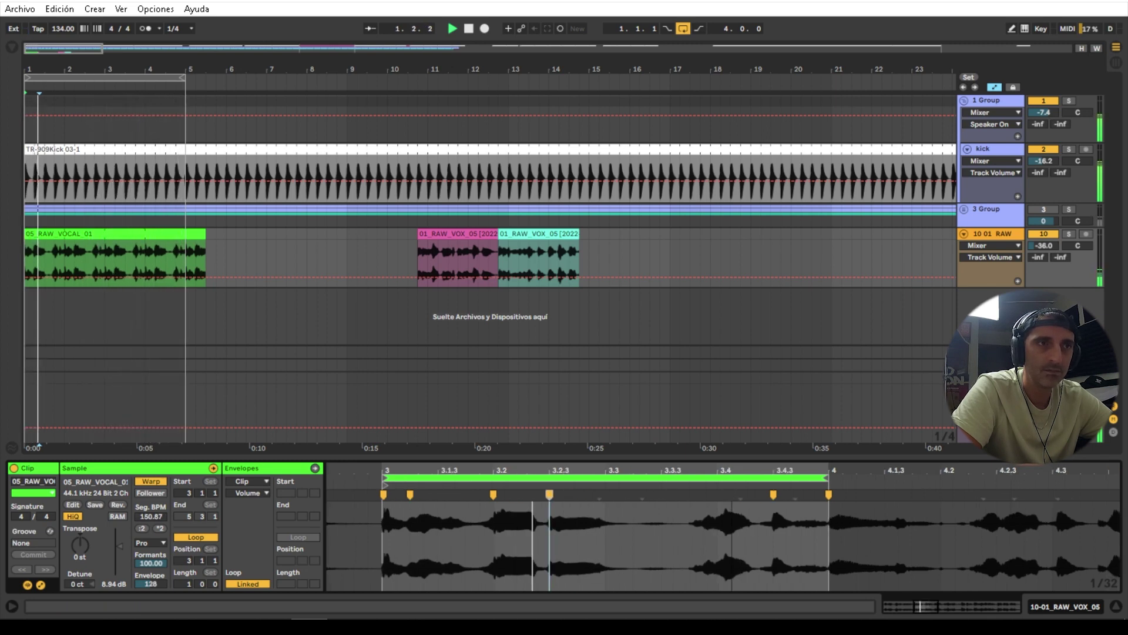
pyautogui.moveTo(751, 495)
pyautogui.mouseDown()
pyautogui.moveTo(706, 467)
pyautogui.moveTo(706, 440)
pyautogui.mouseUp()
pyautogui.doubleClick(618, 495)
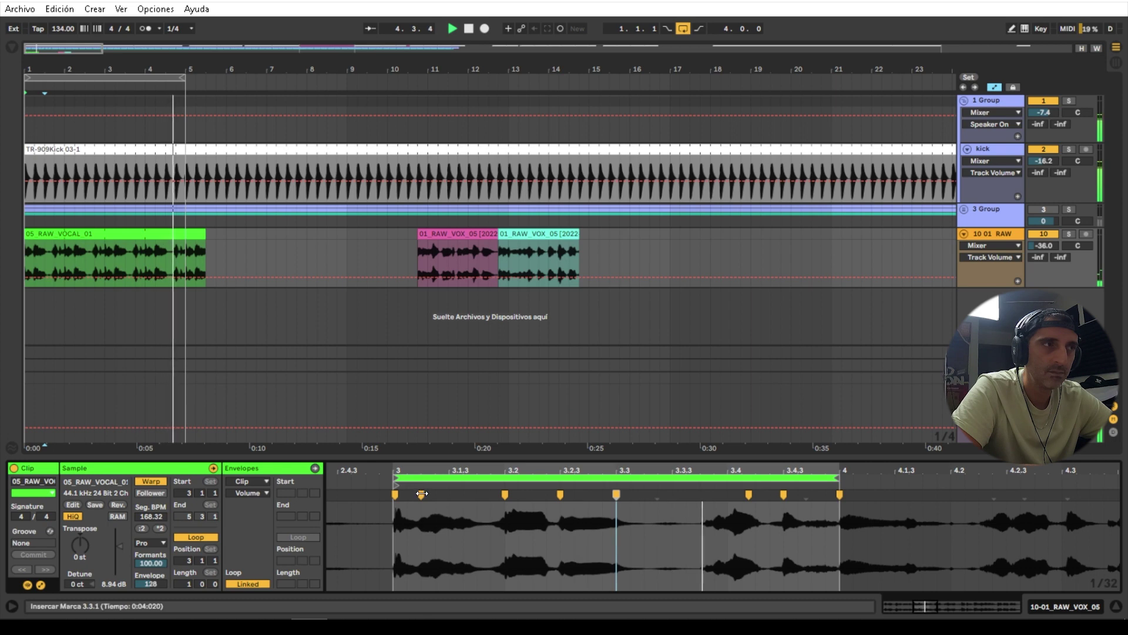
pyautogui.moveTo(421, 495); pyautogui.dragTo(432, 494)
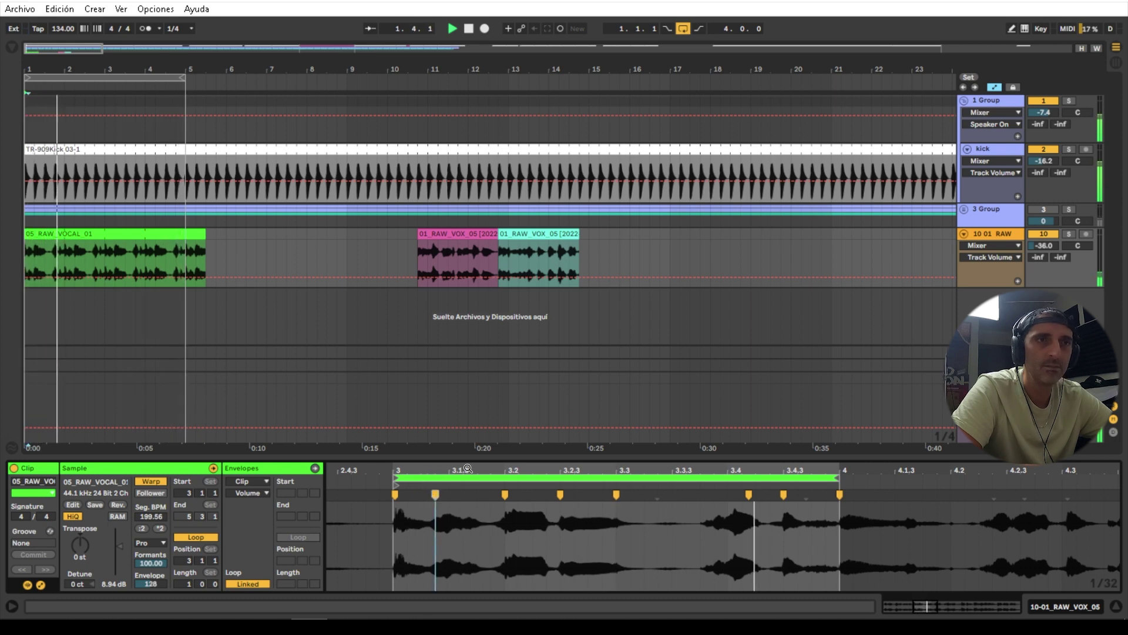
pyautogui.press('space')
# - Move the one-bar loop and clip start to 4.1.1 and play bar 4 with the kick
pyautogui.moveTo(468, 469); pyautogui.dragTo(468, 405)
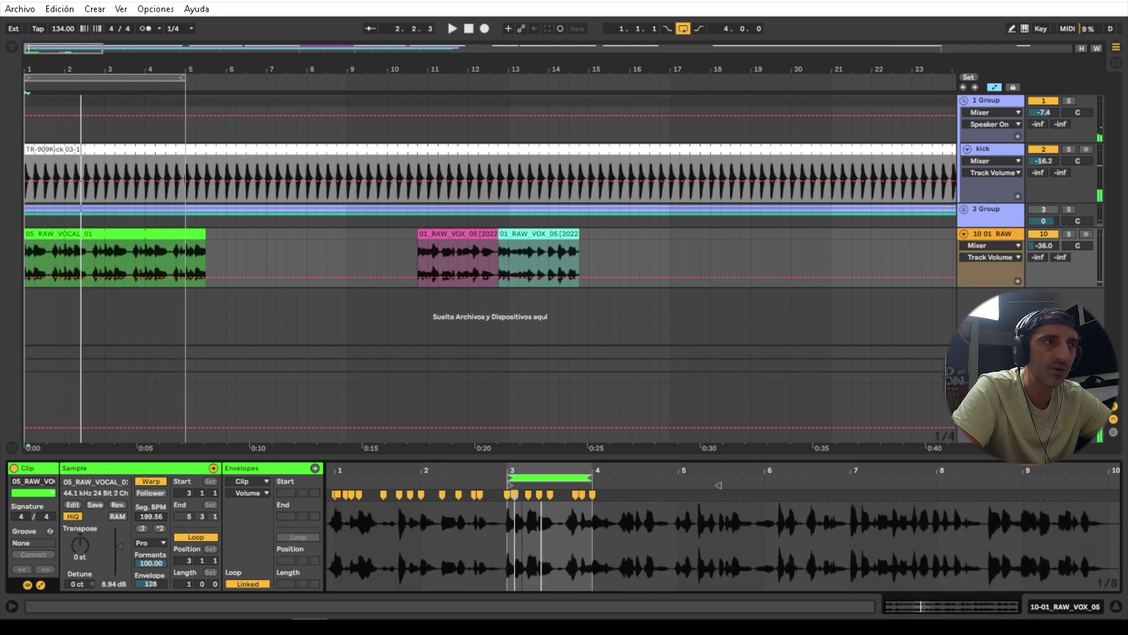
pyautogui.moveTo(525, 476); pyautogui.dragTo(586, 507)
pyautogui.press('space')
pyautogui.press('space')
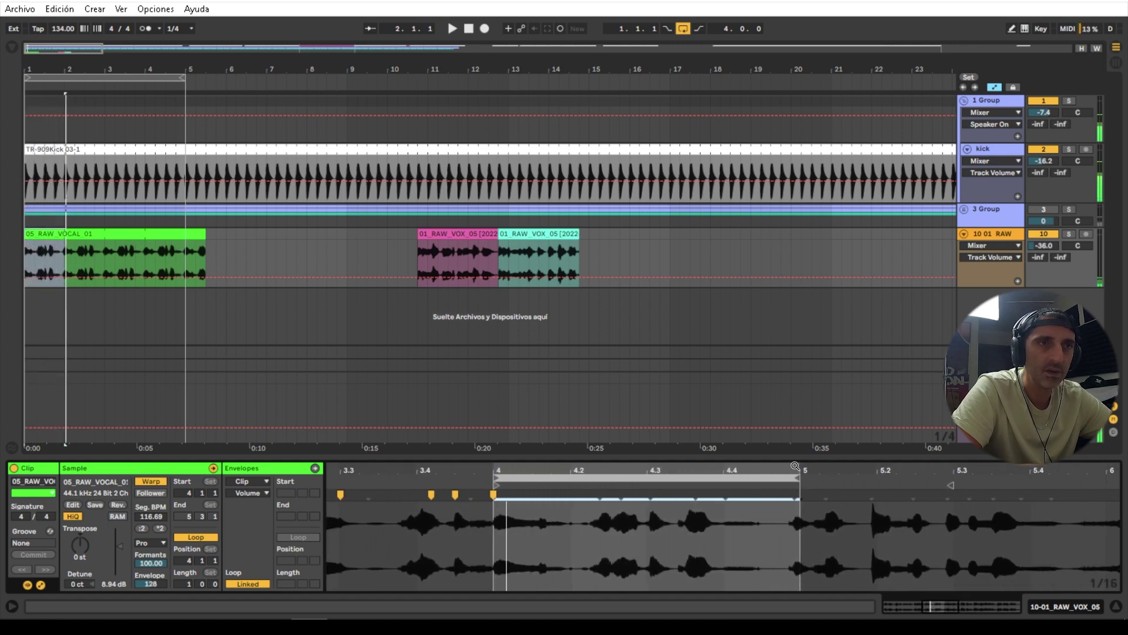
# - Warp the vocal onset at the end of bar 4 to 5.1.1 and play the loop
pyautogui.moveTo(766, 475)
pyautogui.mouseDown()
pyautogui.moveTo(761, 507)
pyautogui.moveTo(822, 494)
pyautogui.moveTo(822, 411)
pyautogui.mouseUp()
pyautogui.click(754, 494)
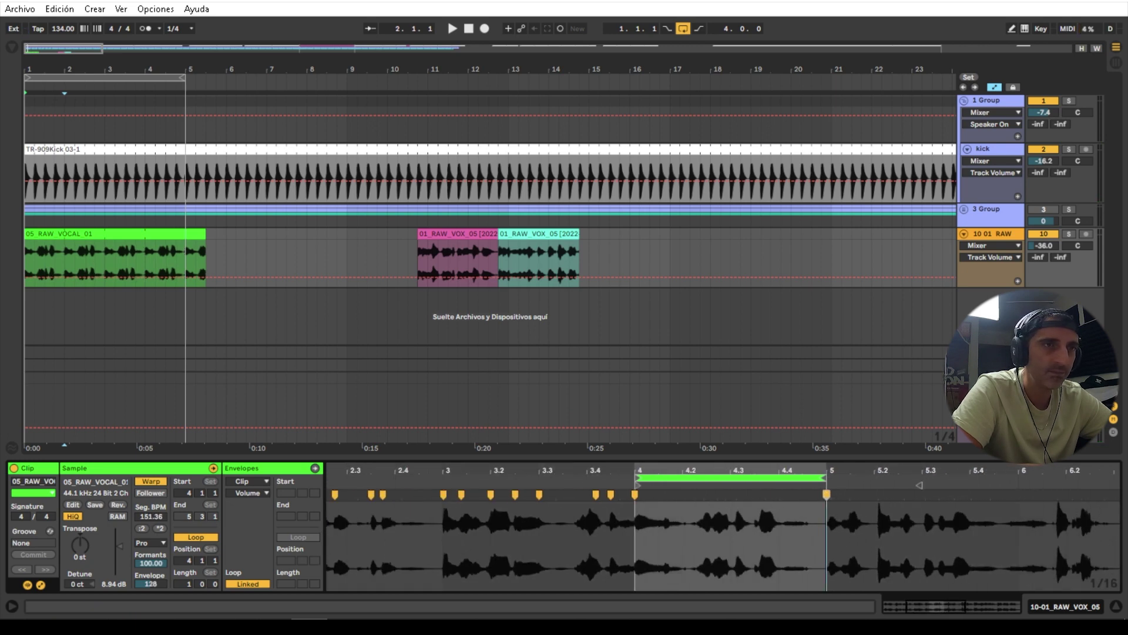
pyautogui.press('space')
pyautogui.moveTo(747, 470)
pyautogui.mouseDown()
pyautogui.moveTo(747, 517)
pyautogui.moveTo(685, 494)
pyautogui.mouseUp()
pyautogui.press('space')
# - Anchor the vocal at 4.3.1 and warp the 5.989 s transient to 4.3.4 while bar 4 loops
pyautogui.doubleClick(707, 497)
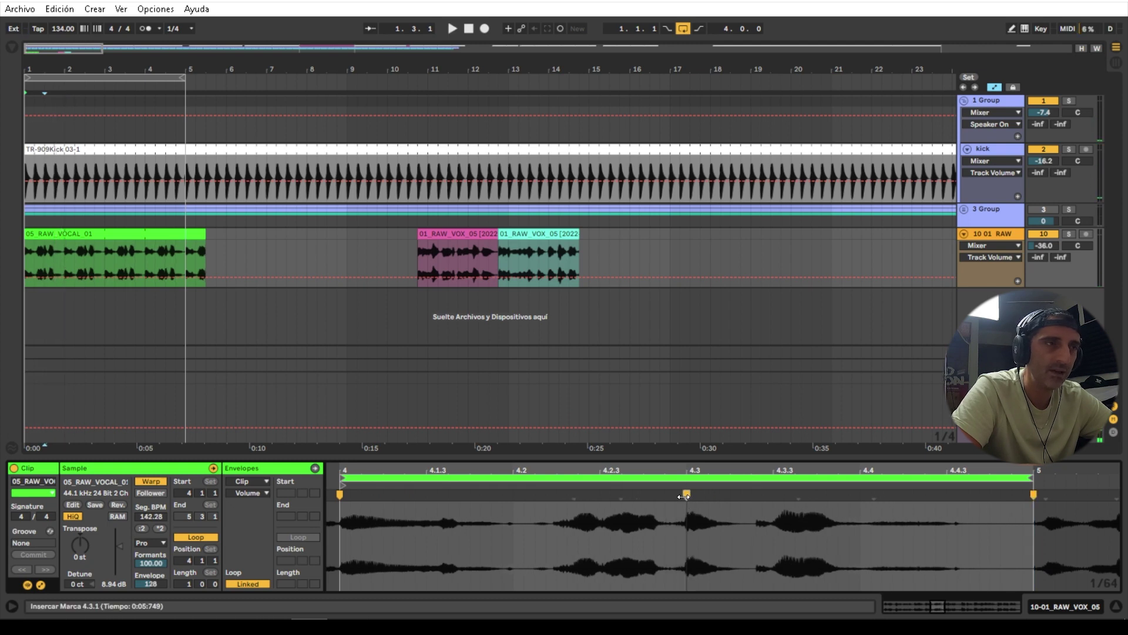
pyautogui.press('space')
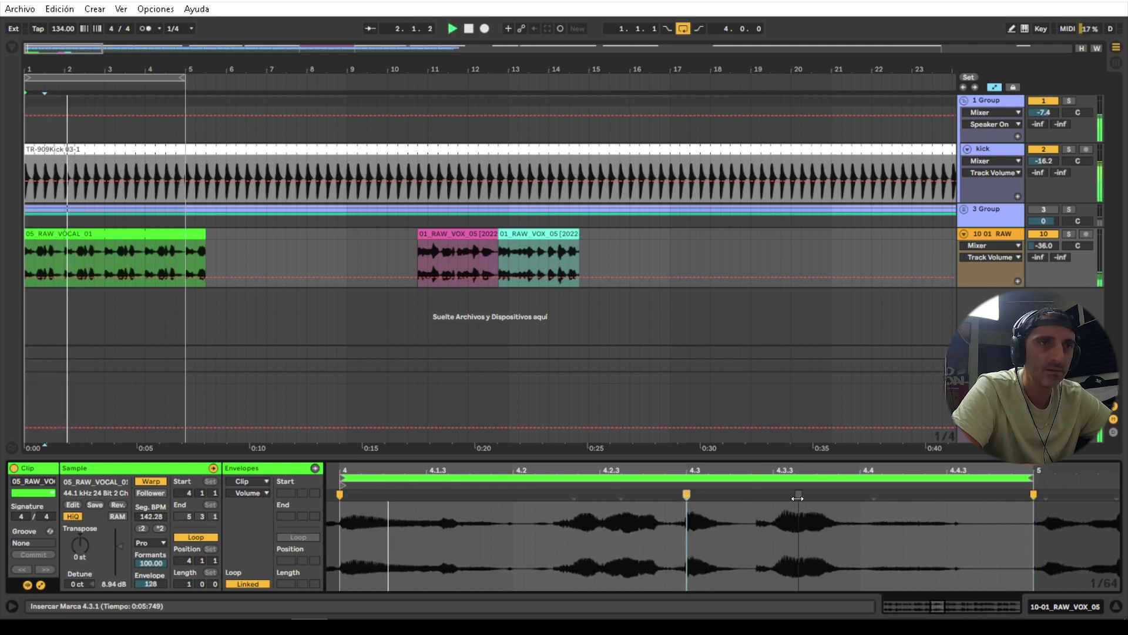
pyautogui.moveTo(797, 497); pyautogui.dragTo(816, 497)
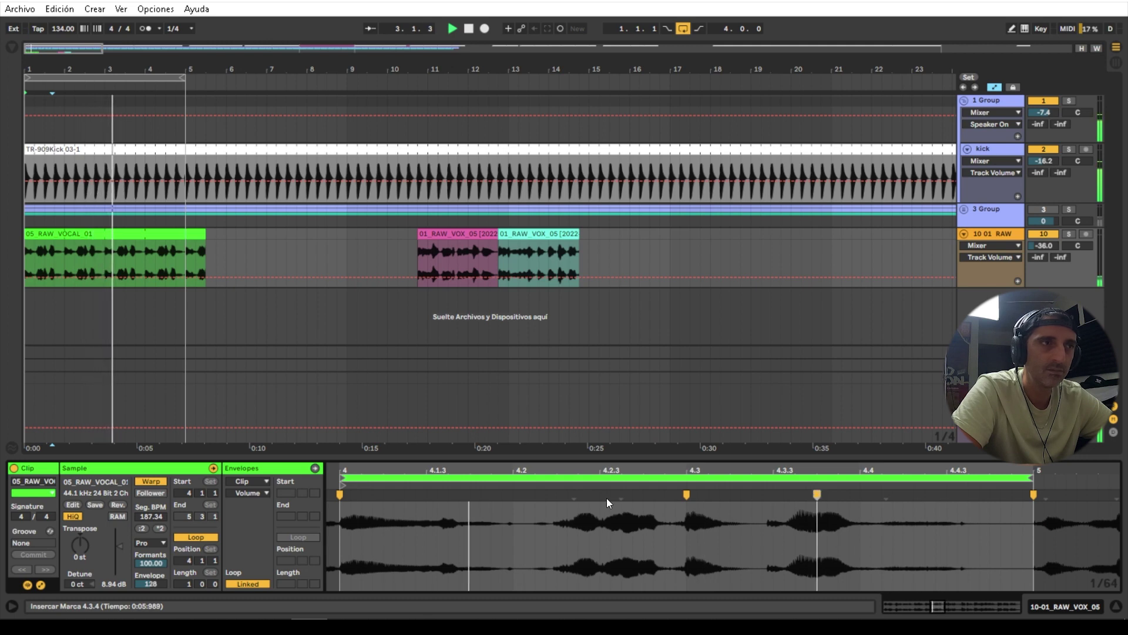
# - Warp the 5.475 s transient to just after 4.2.1, anchor the vocal at 4.2.3 and place the 5.318 s transient at 4.1.4
pyautogui.moveTo(578, 497); pyautogui.dragTo(508, 499)
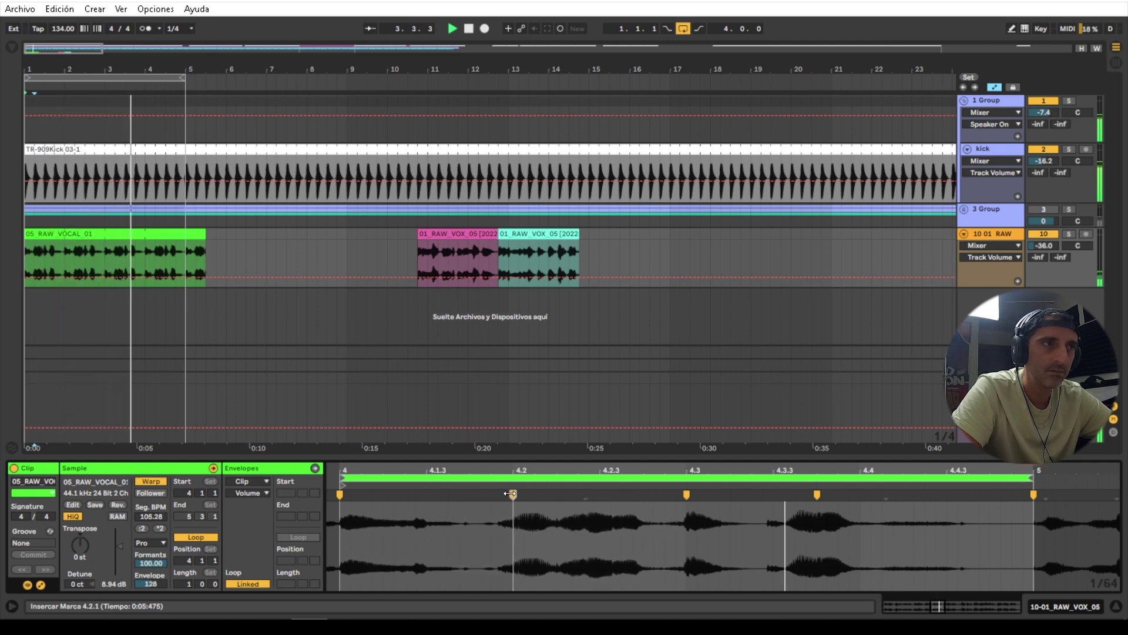
pyautogui.moveTo(510, 494); pyautogui.dragTo(533, 495)
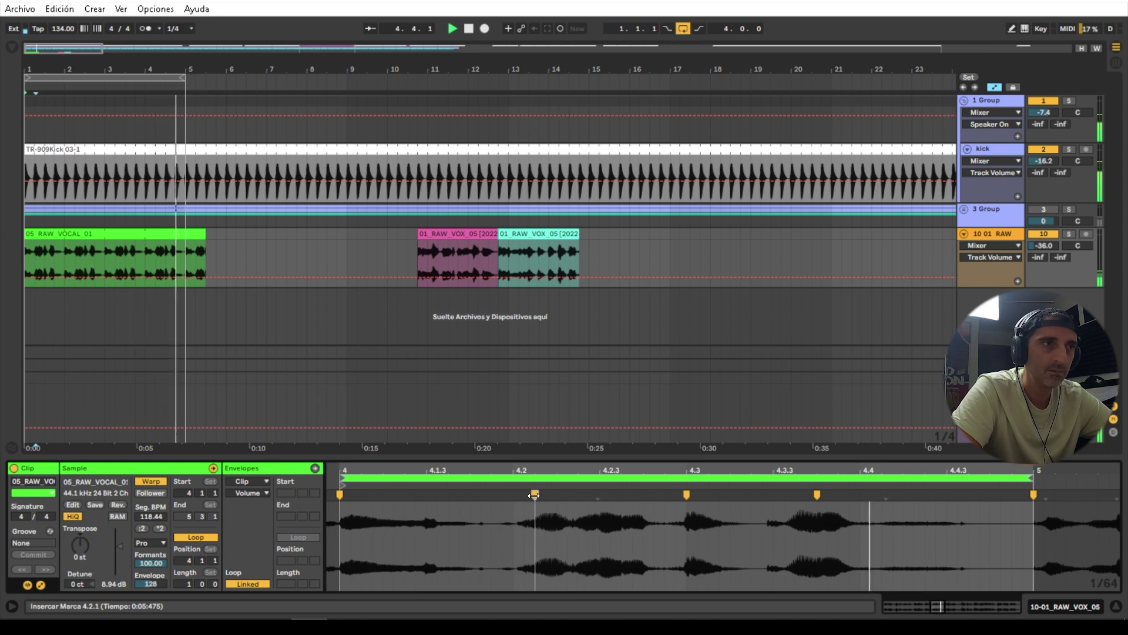
pyautogui.doubleClick(597, 493)
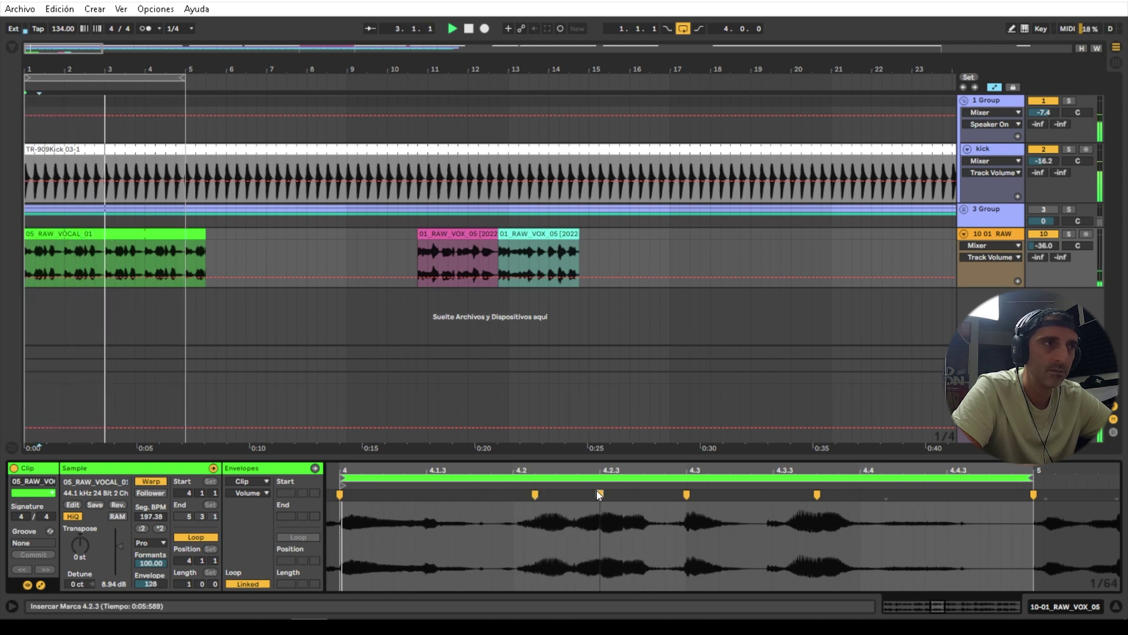
pyautogui.doubleClick(459, 494)
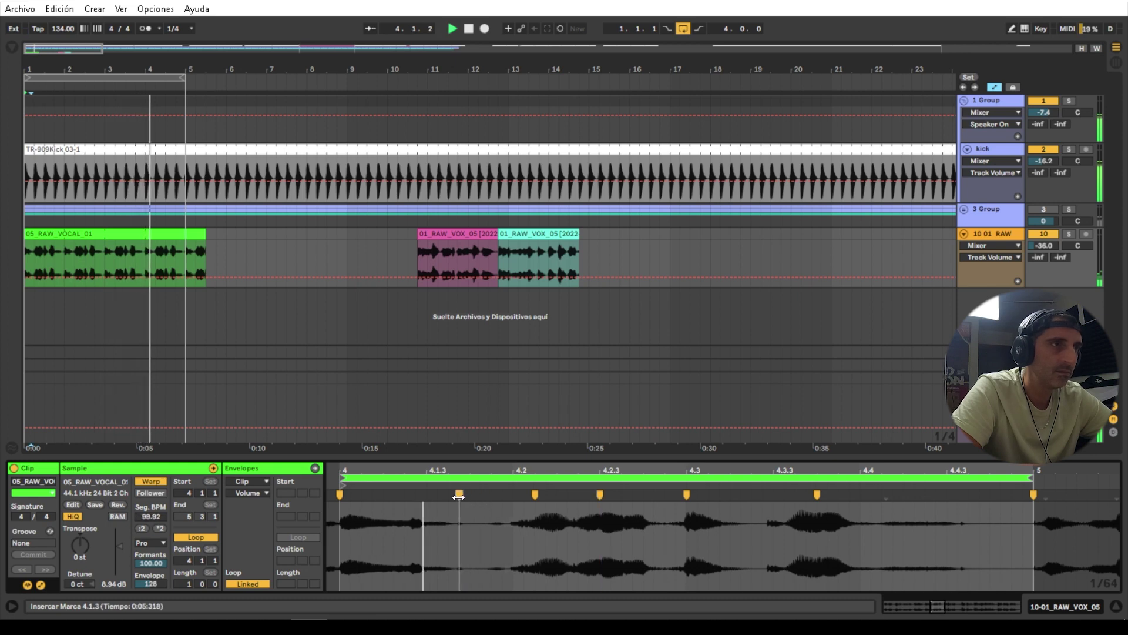
pyautogui.moveTo(458, 497)
pyautogui.mouseDown()
pyautogui.moveTo(426, 496)
pyautogui.moveTo(469, 493)
pyautogui.mouseUp()
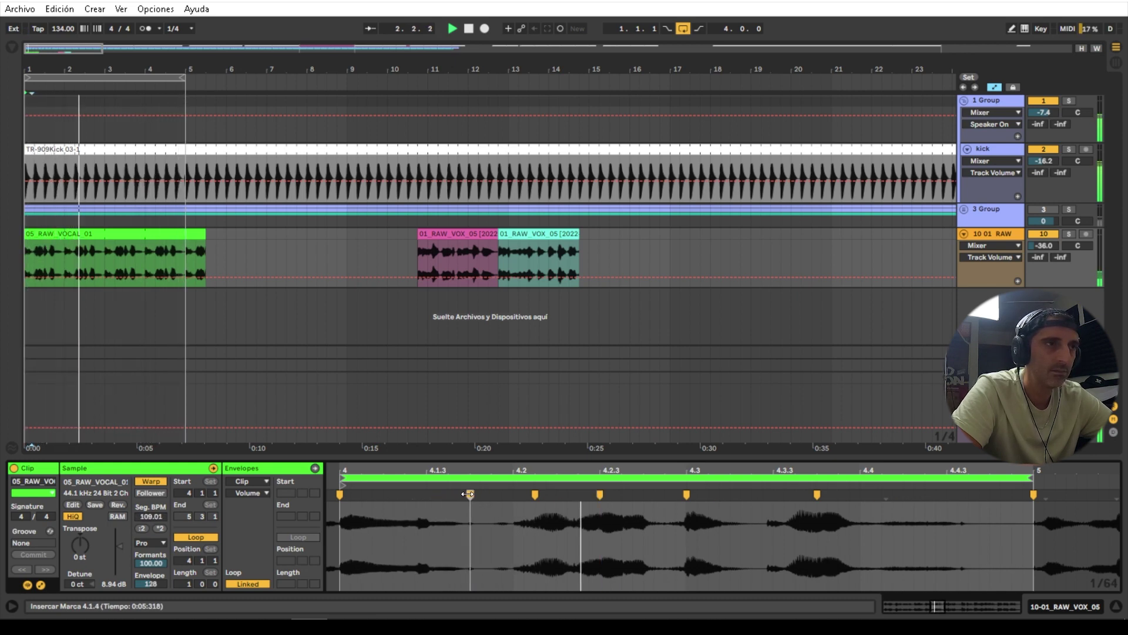
# - Set a four-bar loop and clip start at 1.1.1, and move the four-bar vocal clip directly before the 01_RAW_VOX_05 clips
pyautogui.doubleClick(634, 467)
pyautogui.press('space')
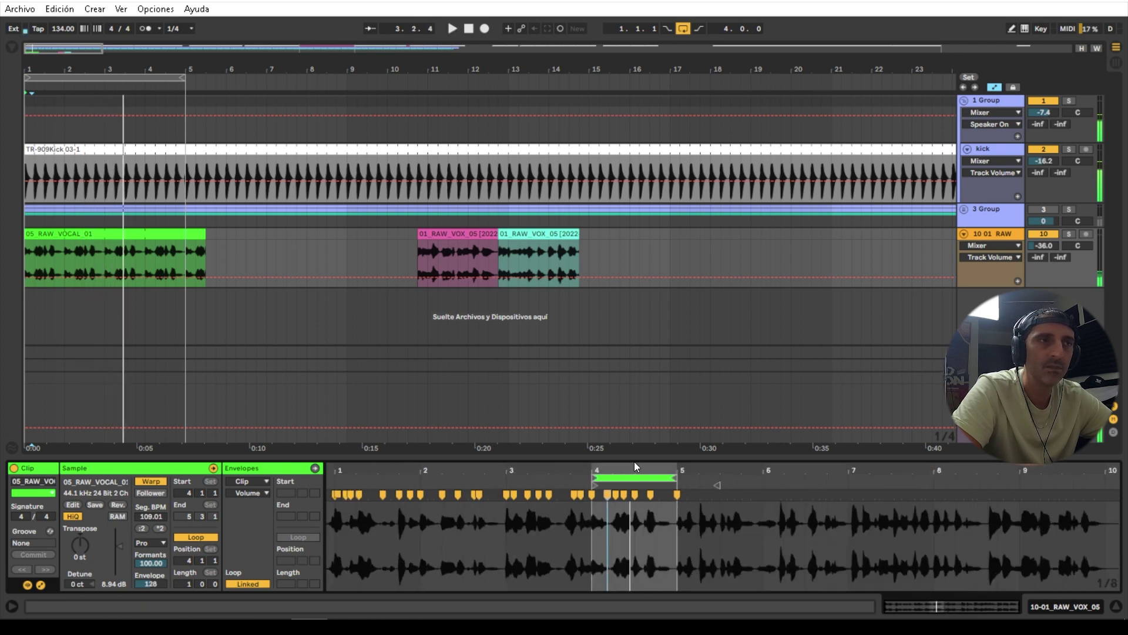
pyautogui.moveTo(613, 480); pyautogui.dragTo(353, 481)
pyautogui.moveTo(75, 234); pyautogui.dragTo(315, 241)
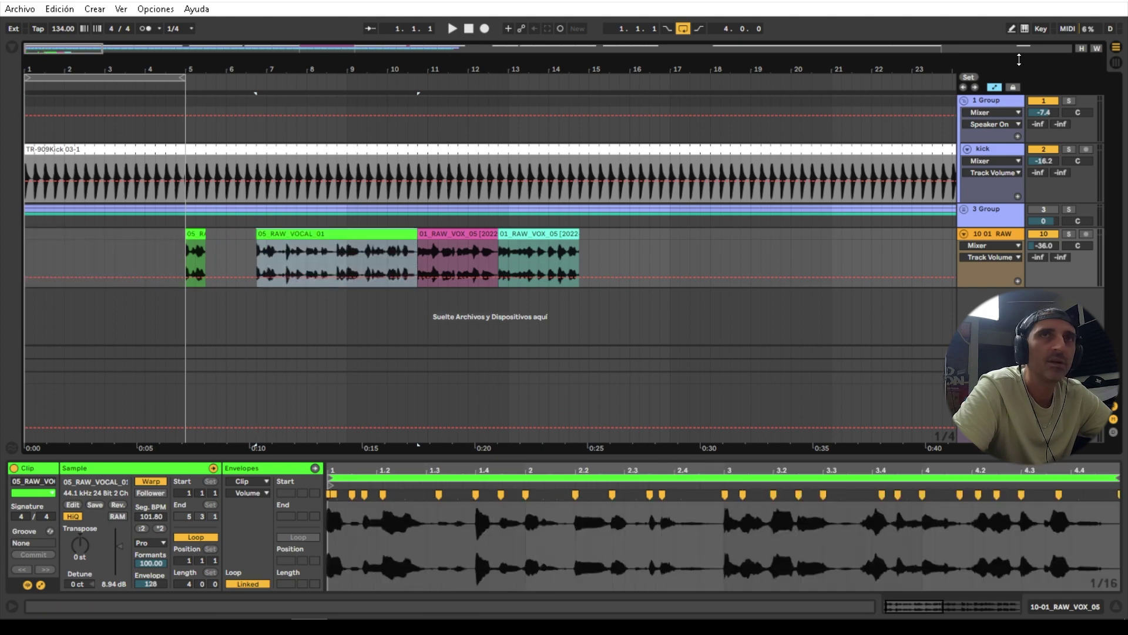
# - Bring the IV_1961Vox_130_Dm_1961BV_wet acapella from the session into bars 1 to 4 of the vocal track and delete the leftover at 17.2.1
pyautogui.click(1115, 62)
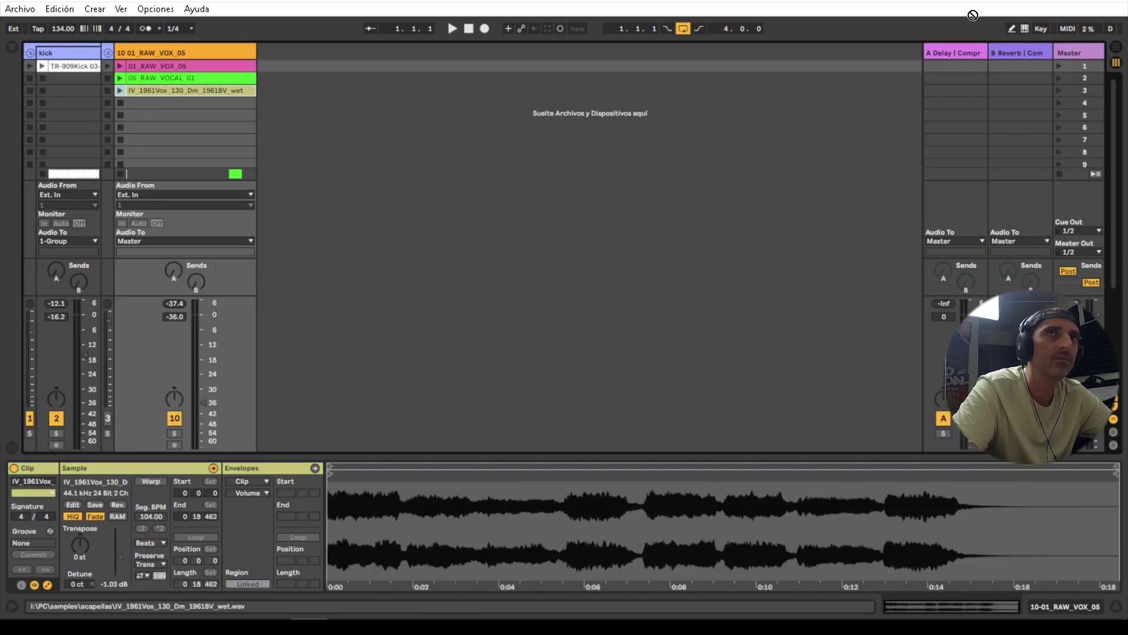
pyautogui.moveTo(1106, 41); pyautogui.dragTo(186, 231)
pyautogui.click(708, 232)
pyautogui.press('Delete')
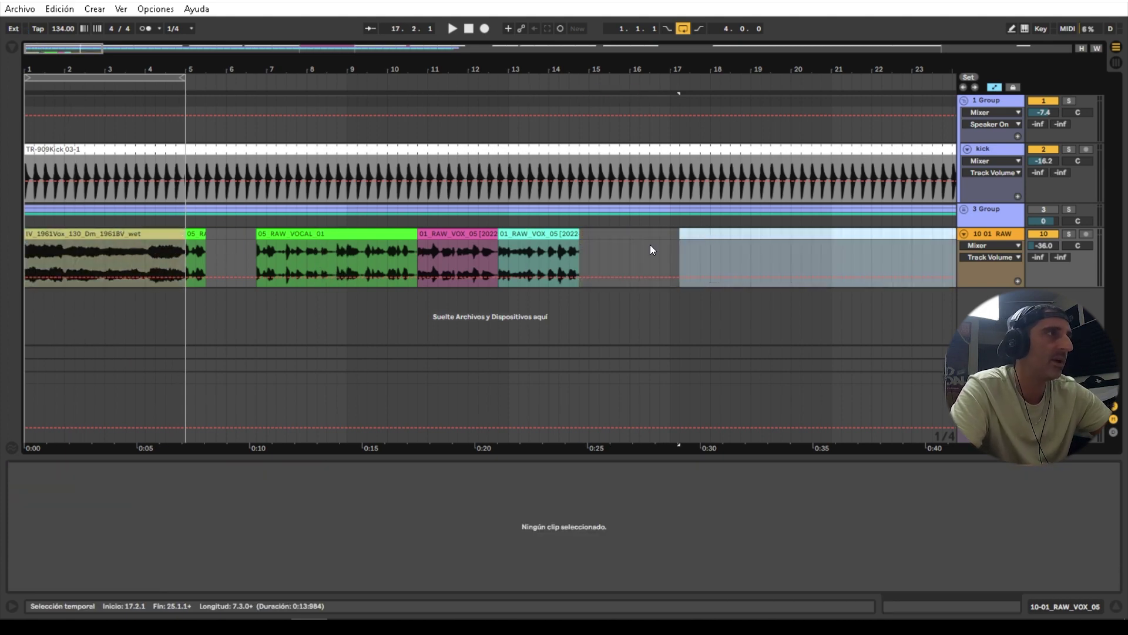
# - Set the IV_1961Vox clip's start to the vocal onset at 26 ms and warp it at 134 BPM with 1.1.1 there
pyautogui.doubleClick(83, 258)
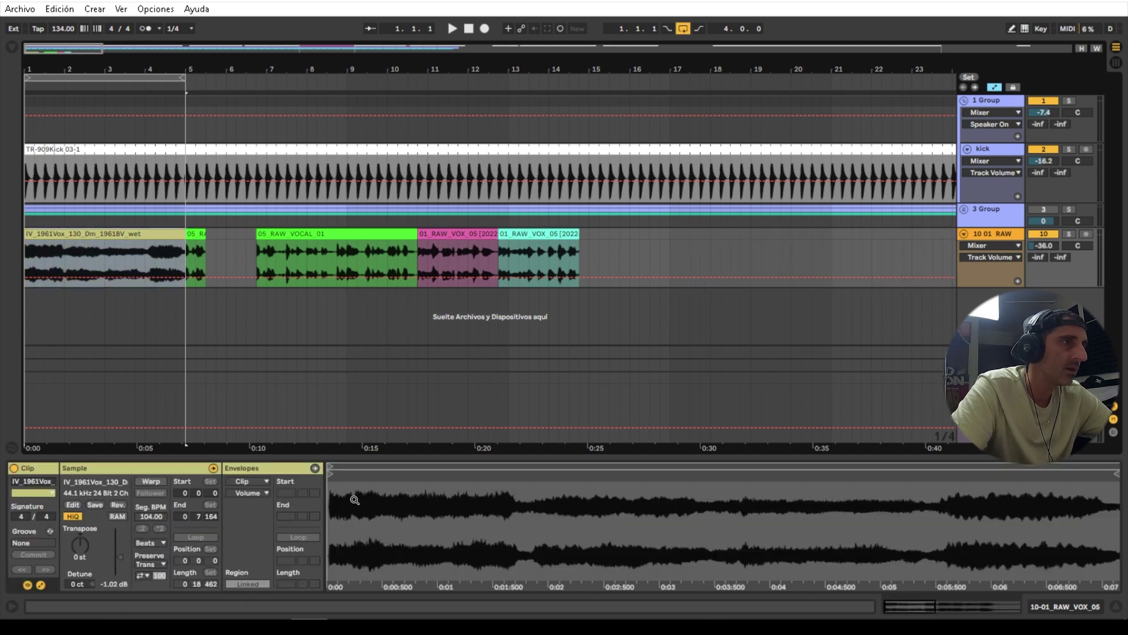
pyautogui.moveTo(330, 487); pyautogui.dragTo(329, 568)
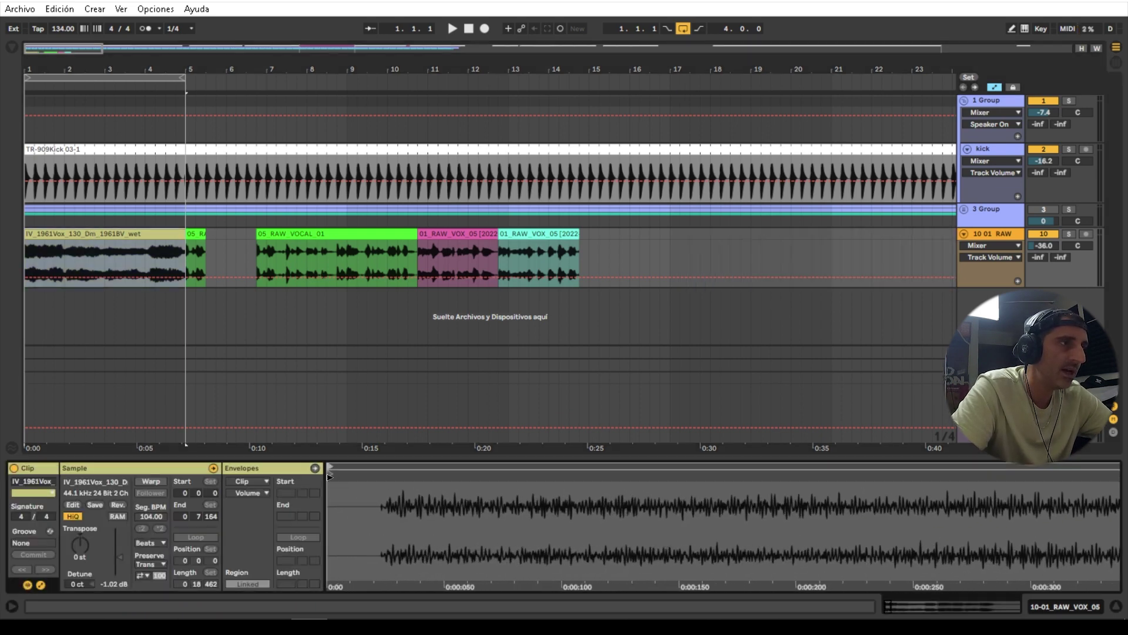
pyautogui.moveTo(329, 473)
pyautogui.mouseDown()
pyautogui.moveTo(376, 465)
pyautogui.moveTo(380, 529)
pyautogui.mouseUp()
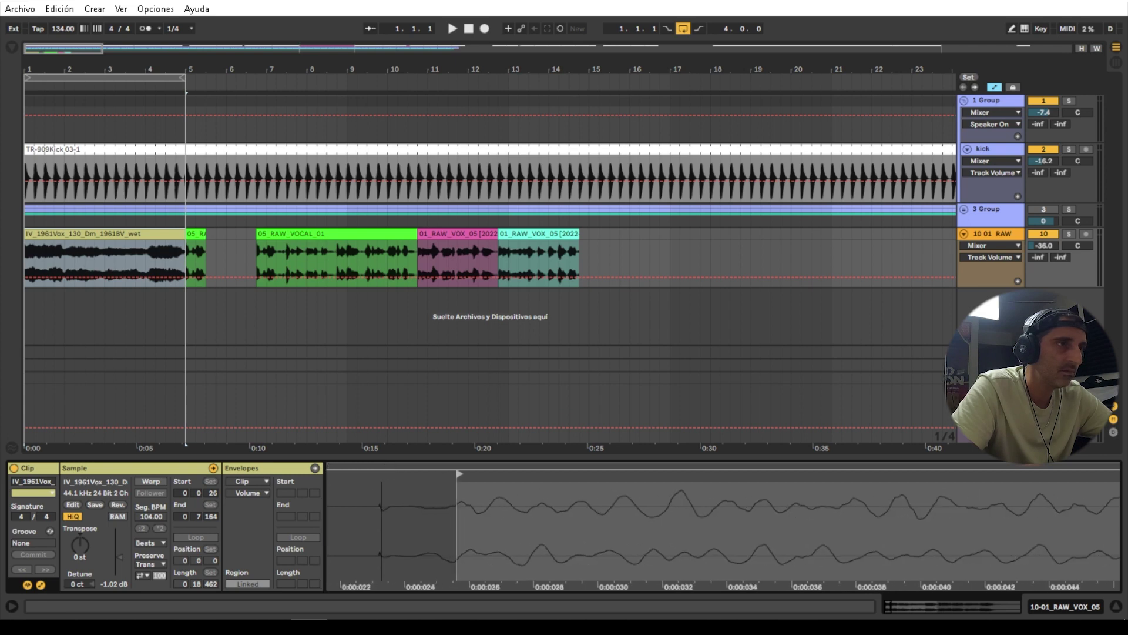
pyautogui.rightClick(456, 479)
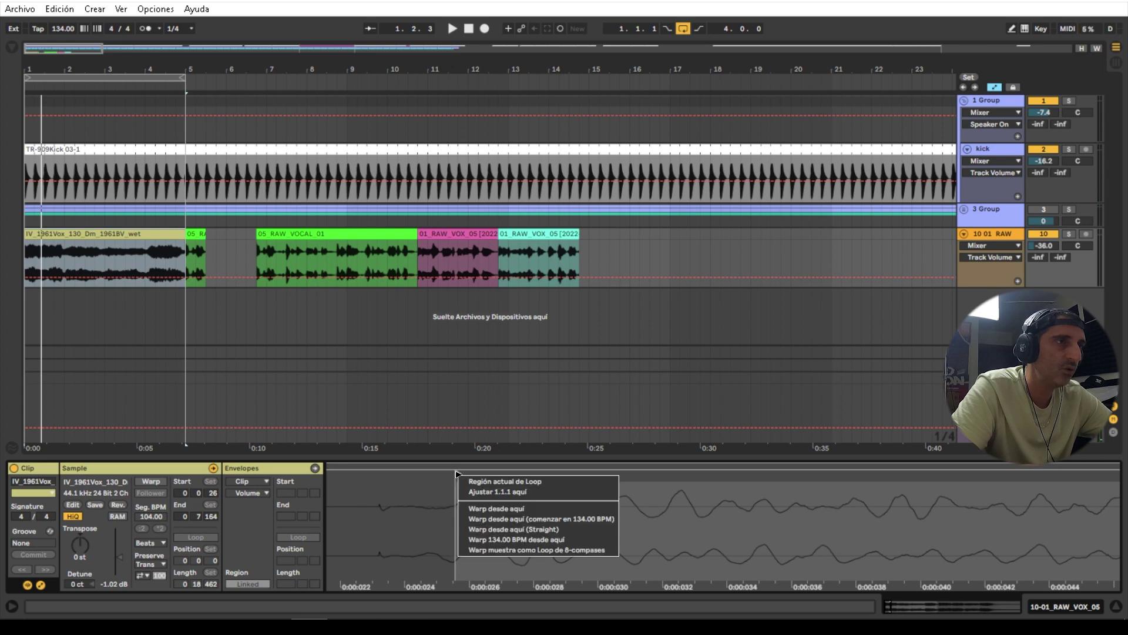
pyautogui.click(494, 495)
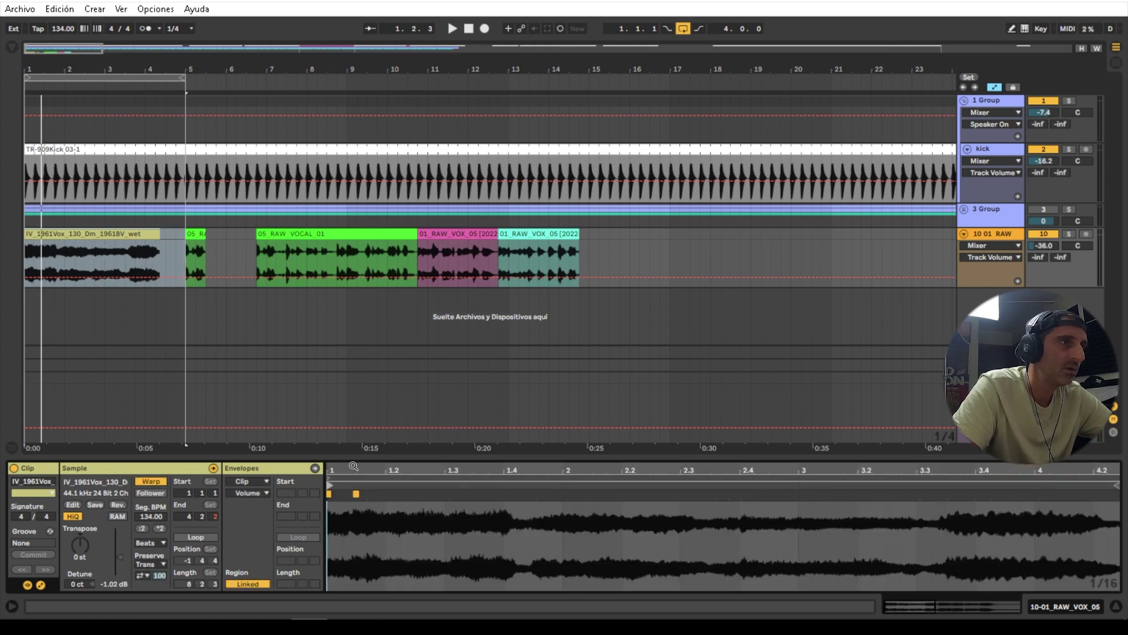
# - Set the IV_1961Vox clip to the four bars from 1.1.1 to 5.1.1, enable its loop and play it with the kick
pyautogui.moveTo(353, 466); pyautogui.dragTo(540, 455)
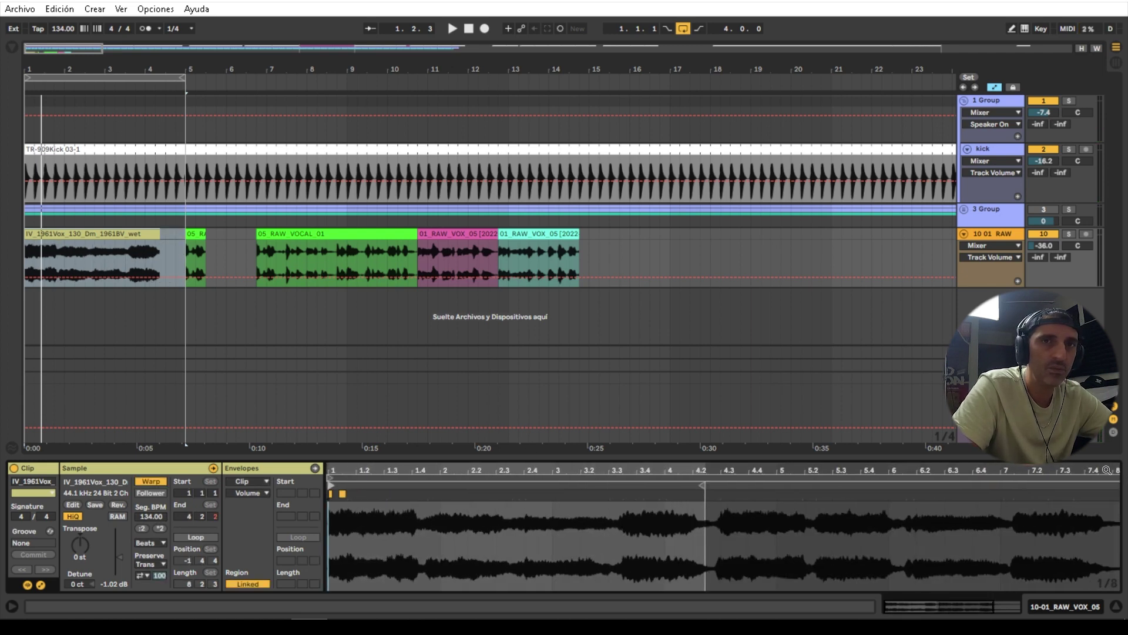
pyautogui.hotkey('ctrl', 'a')
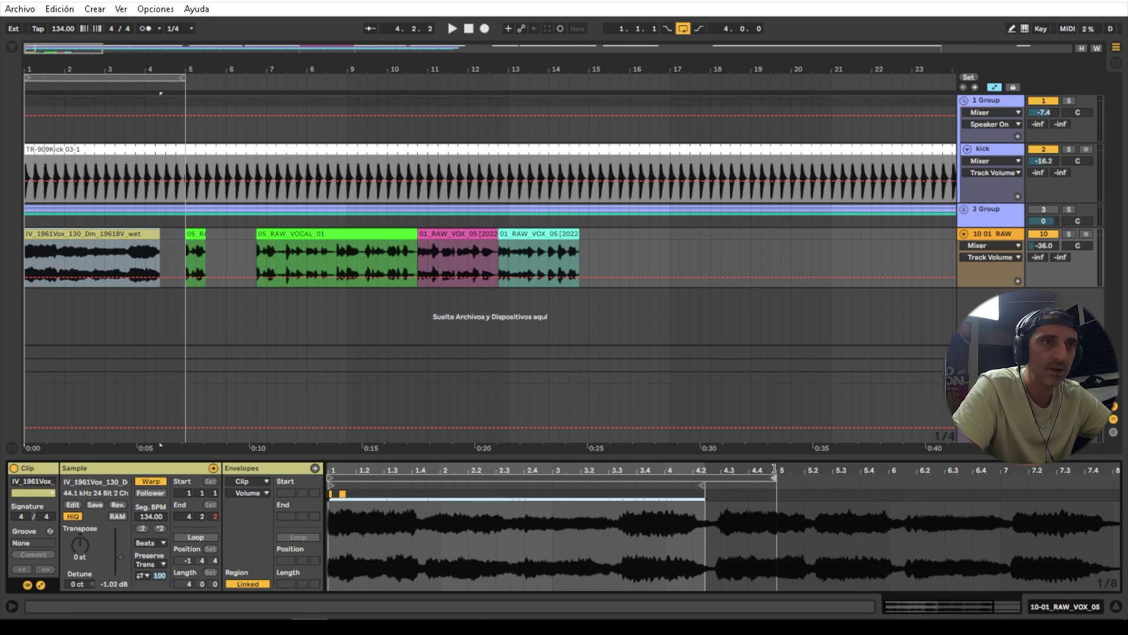
pyautogui.moveTo(700, 486); pyautogui.dragTo(782, 477)
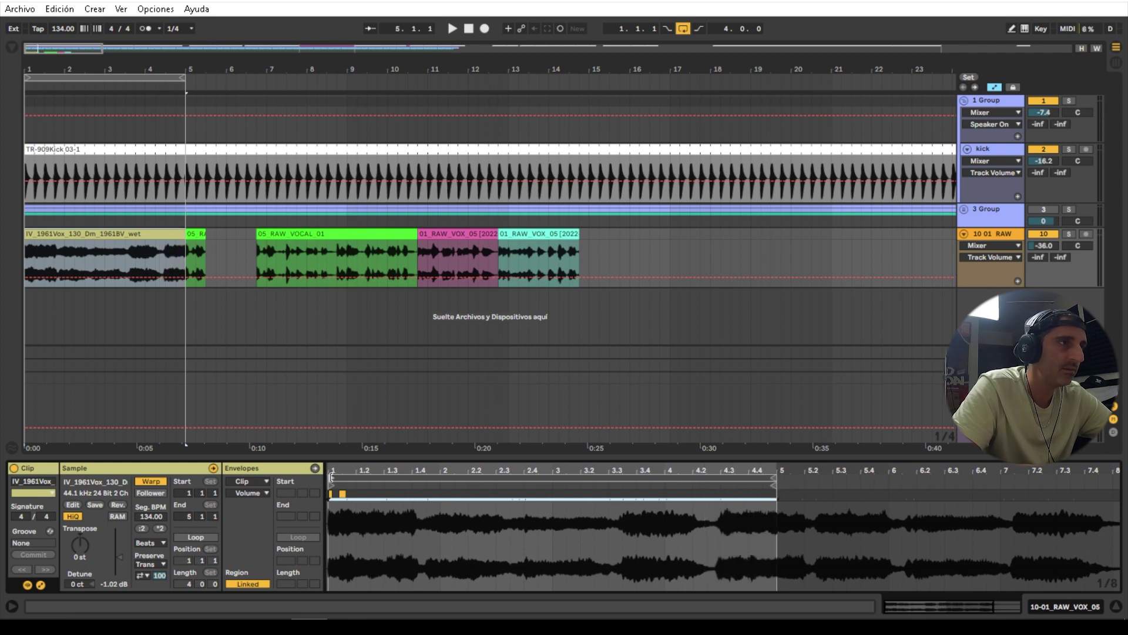
pyautogui.click(195, 536)
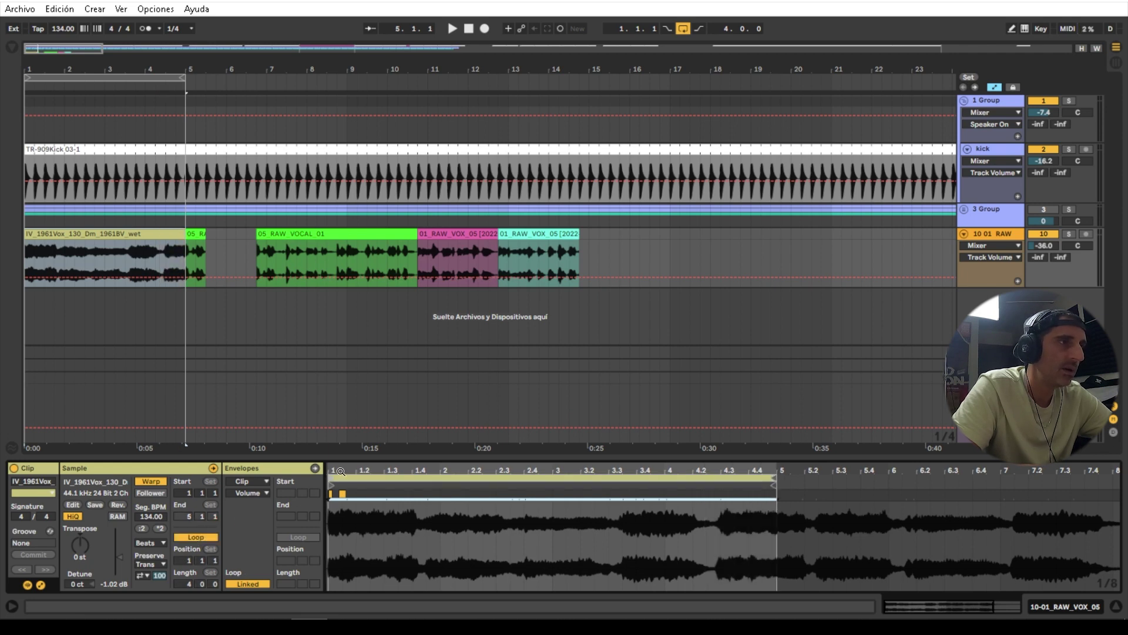
pyautogui.moveTo(340, 477); pyautogui.dragTo(341, 471)
pyautogui.press('space')
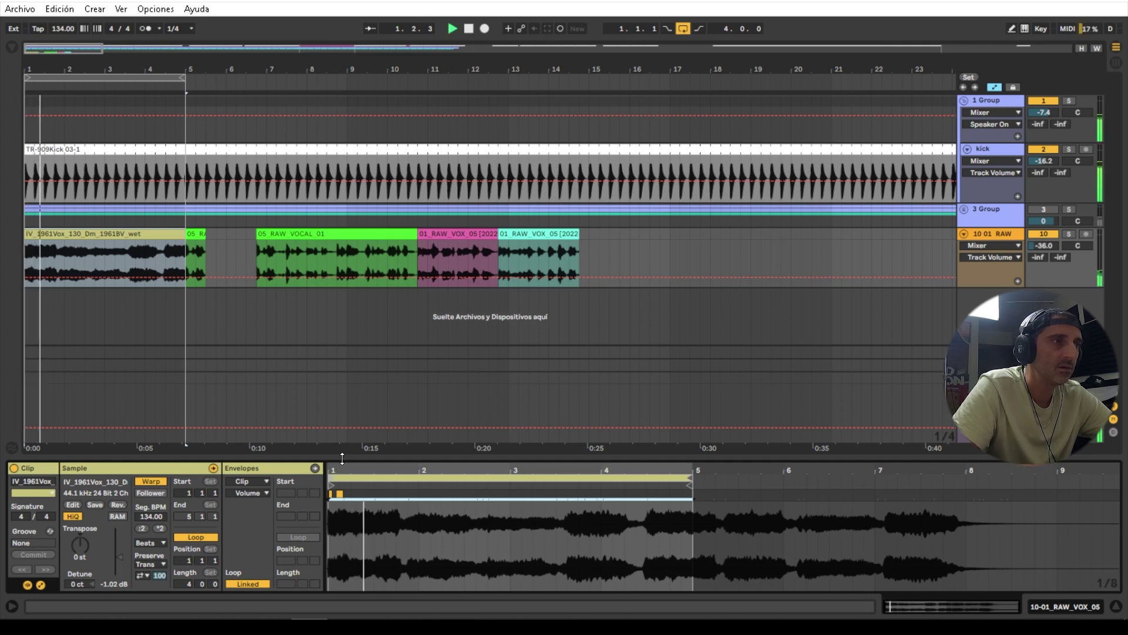
pyautogui.moveTo(332, 469)
pyautogui.mouseDown()
pyautogui.moveTo(333, 504)
pyautogui.moveTo(332, 473)
pyautogui.mouseUp()
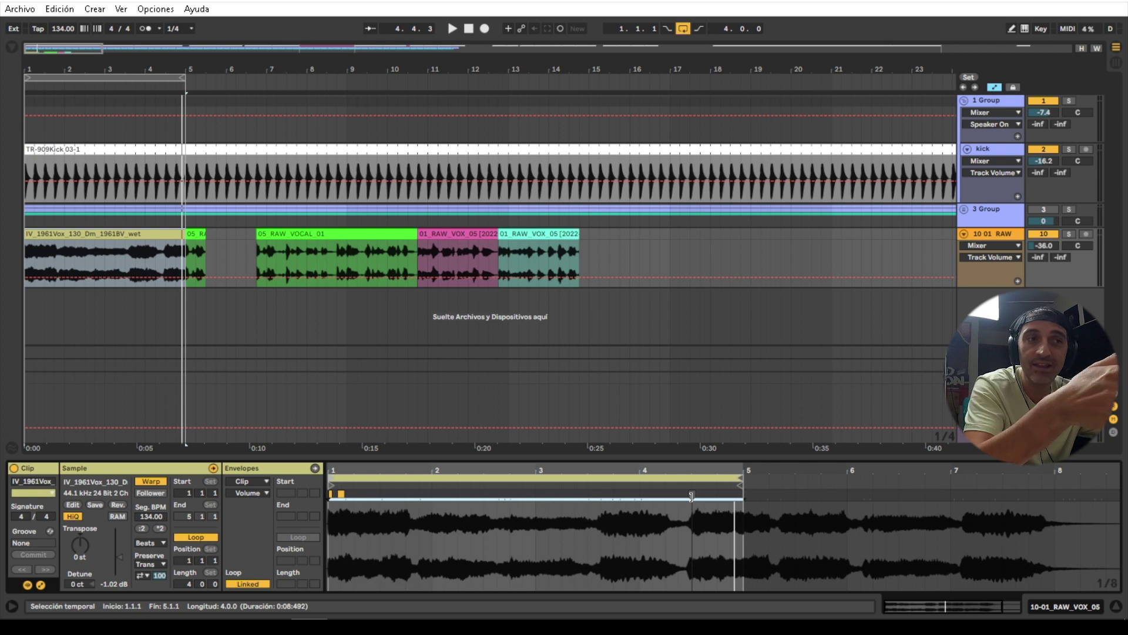
# - Warp the phrase onset at 4.3.1 to 5.1.1 and realign the four-bar loop to start at 1.1.1
pyautogui.doubleClick(691, 495)
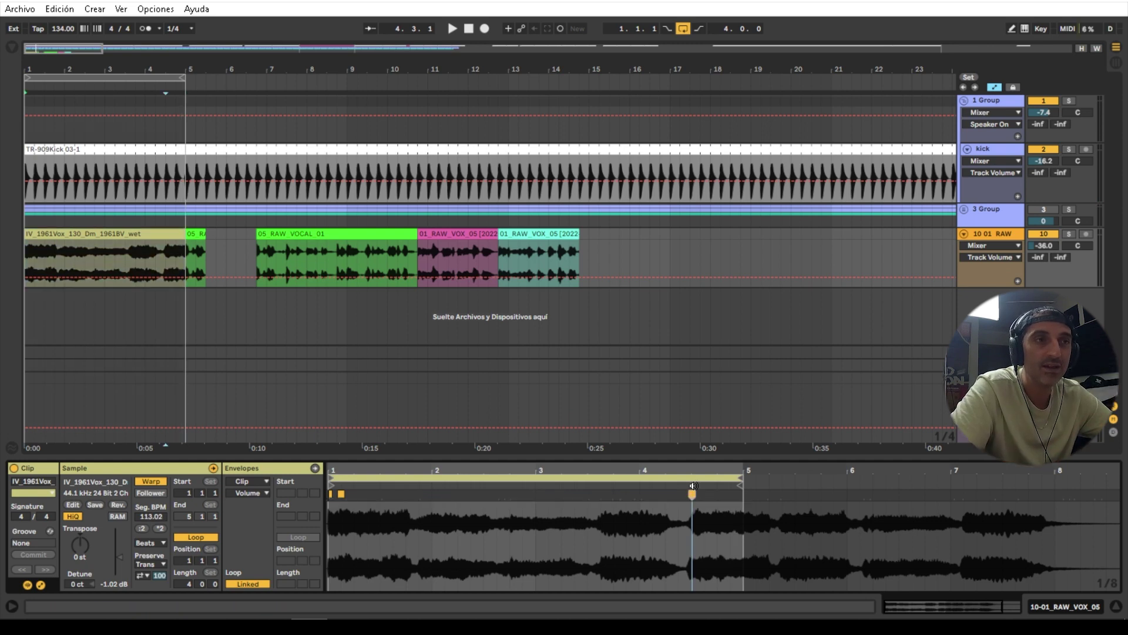
pyautogui.moveTo(692, 492); pyautogui.dragTo(740, 493)
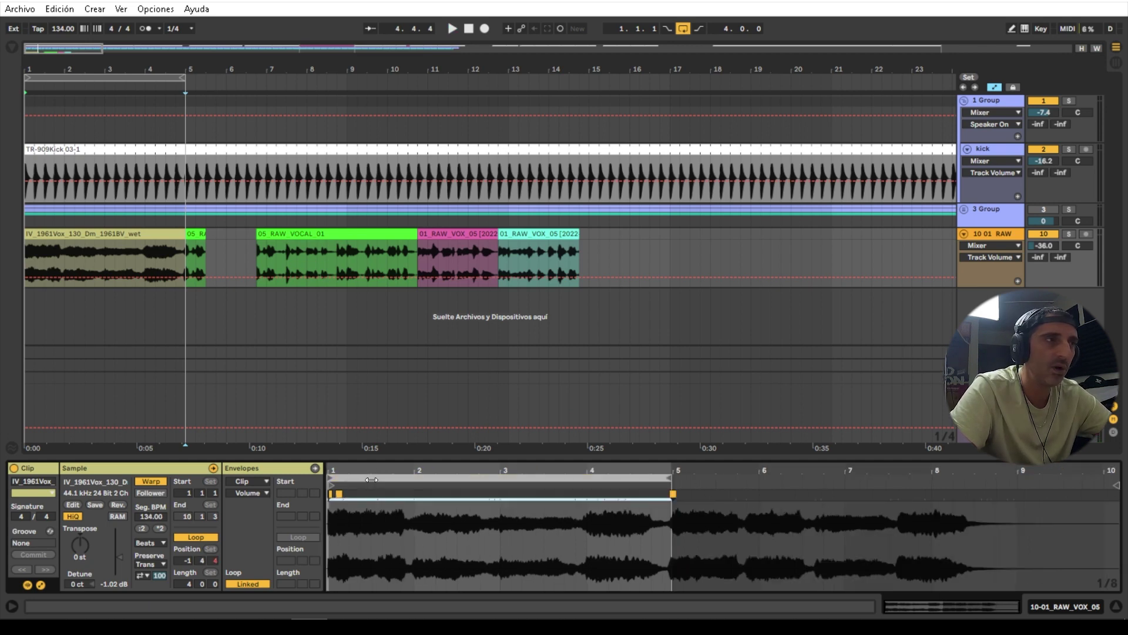
pyautogui.moveTo(371, 480); pyautogui.dragTo(376, 479)
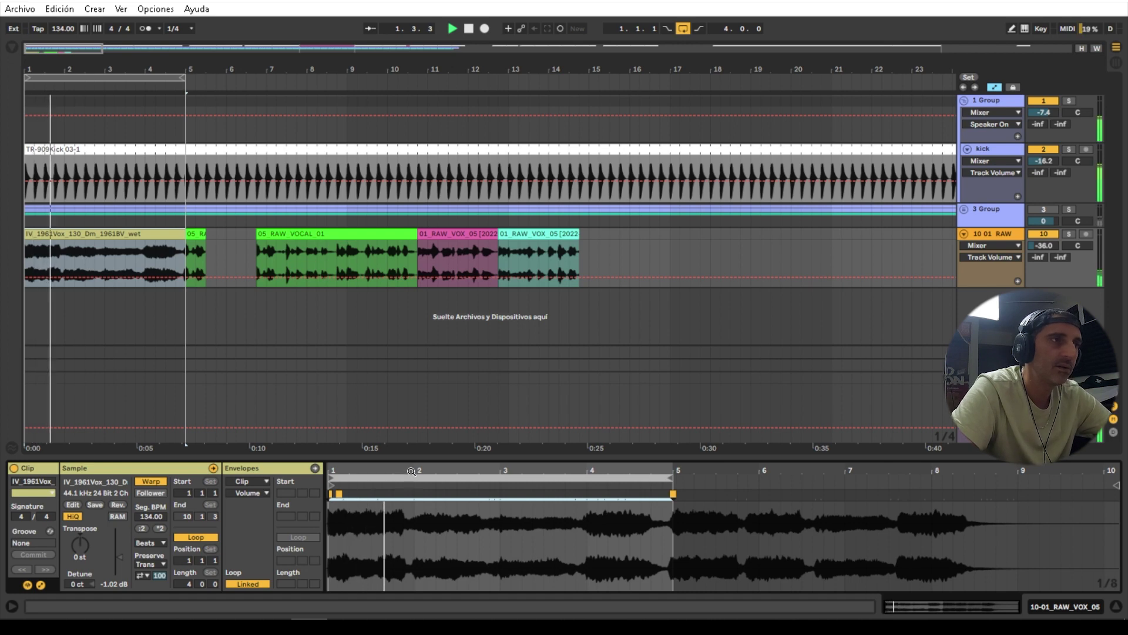
# - Set the IV_1961Vox clip's warp mode to Complex Pro and play the loop with the kick
pyautogui.moveTo(411, 472); pyautogui.dragTo(411, 505)
pyautogui.click(150, 542)
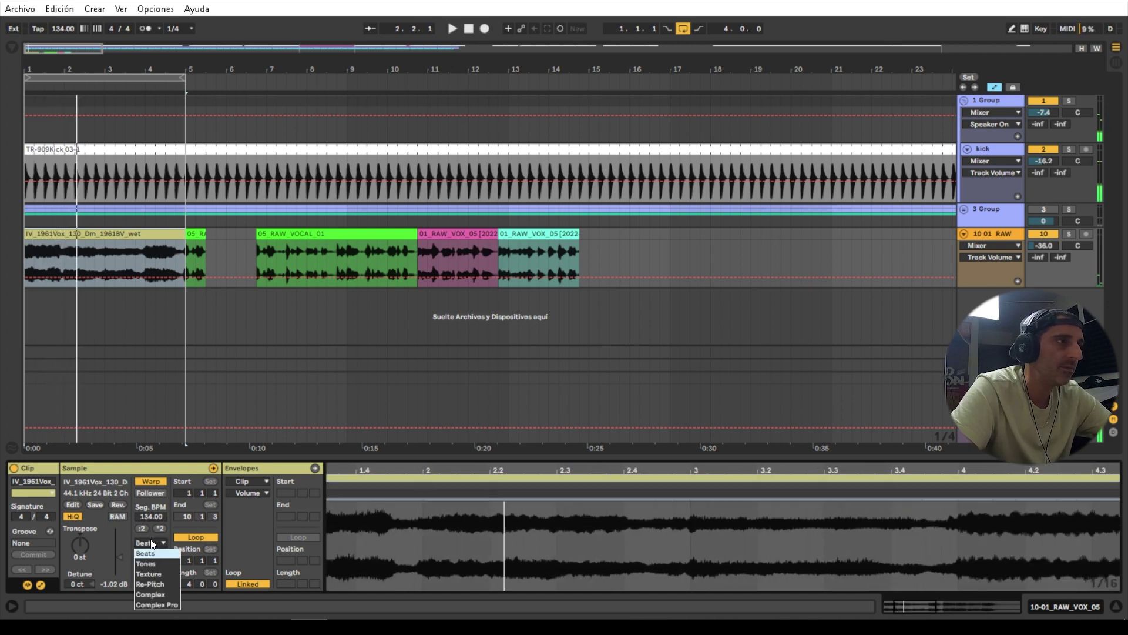
pyautogui.click(156, 605)
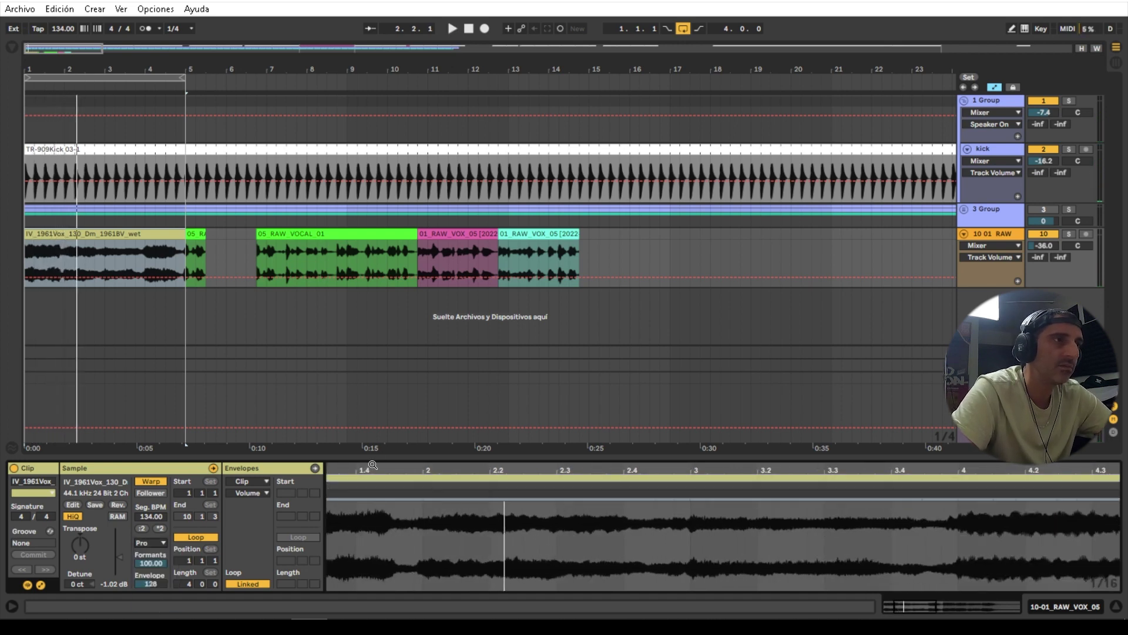
pyautogui.moveTo(373, 464); pyautogui.dragTo(373, 432)
pyautogui.press('space')
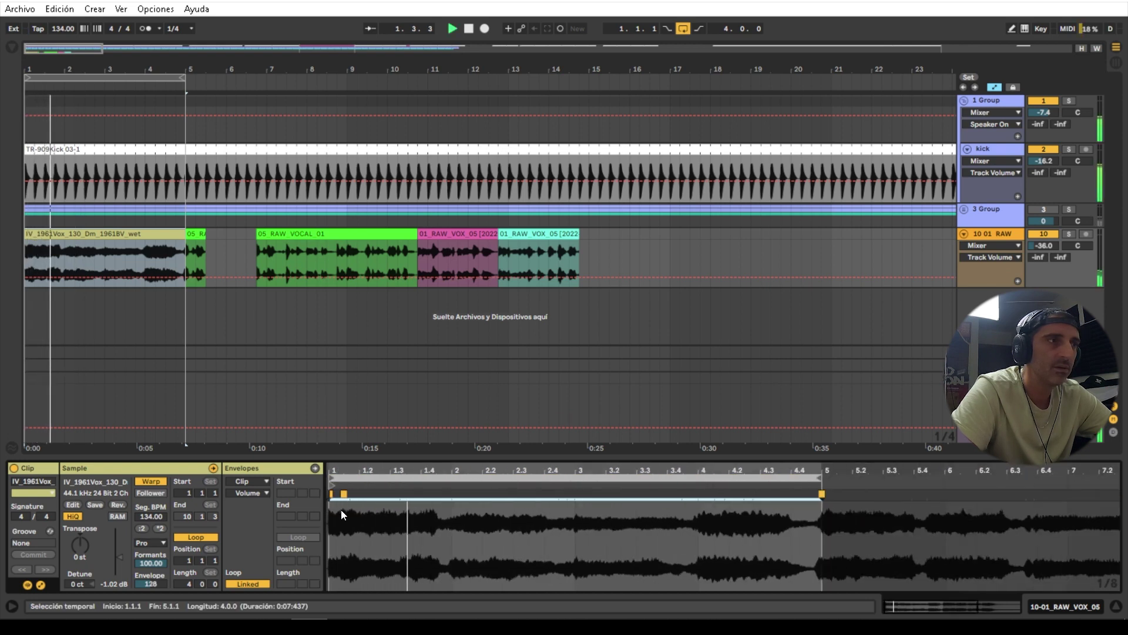
# - Remove the extra warp marker just after 1.1.1, place one on the vocal onset at bar 2 and play the loop
pyautogui.doubleClick(342, 494)
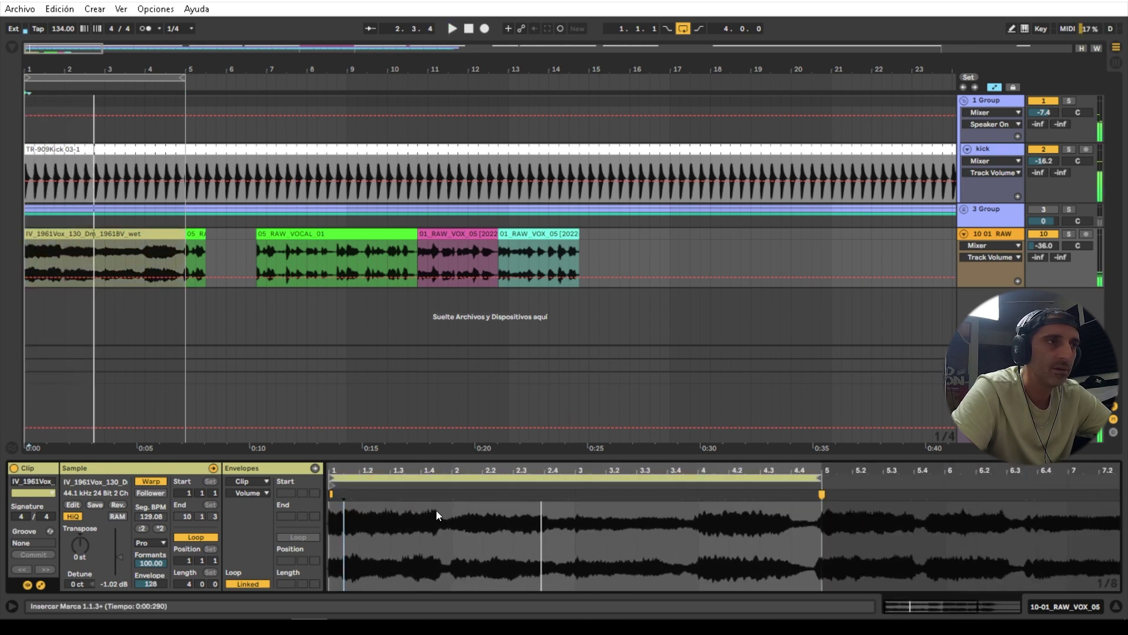
pyautogui.press('space')
pyautogui.scroll(5, 436, 511)
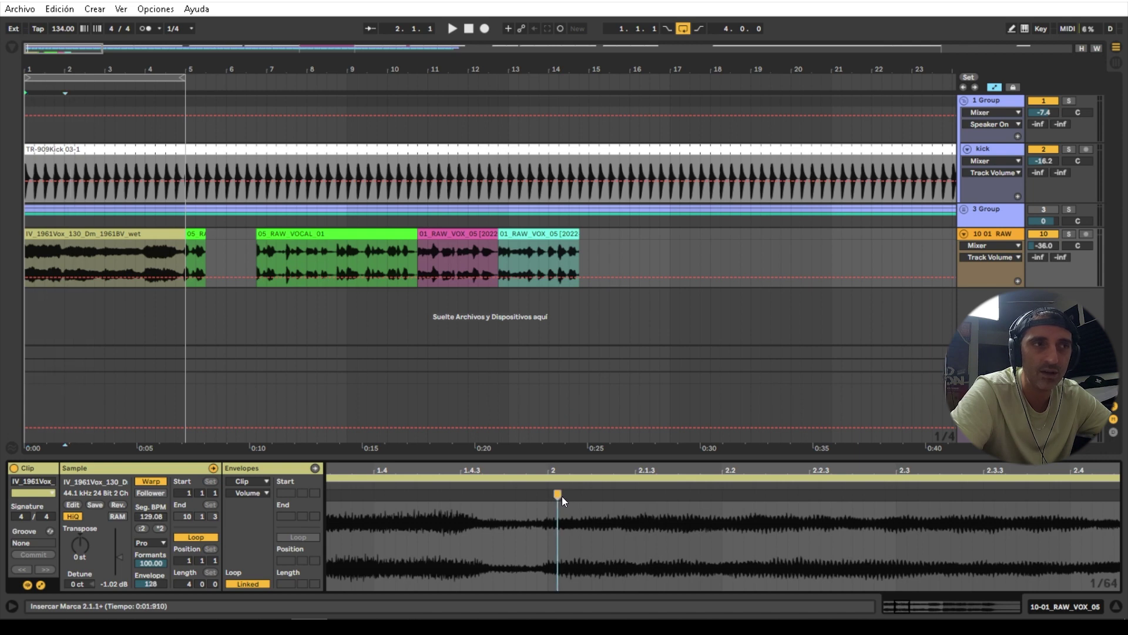
pyautogui.moveTo(558, 472); pyautogui.dragTo(616, 450)
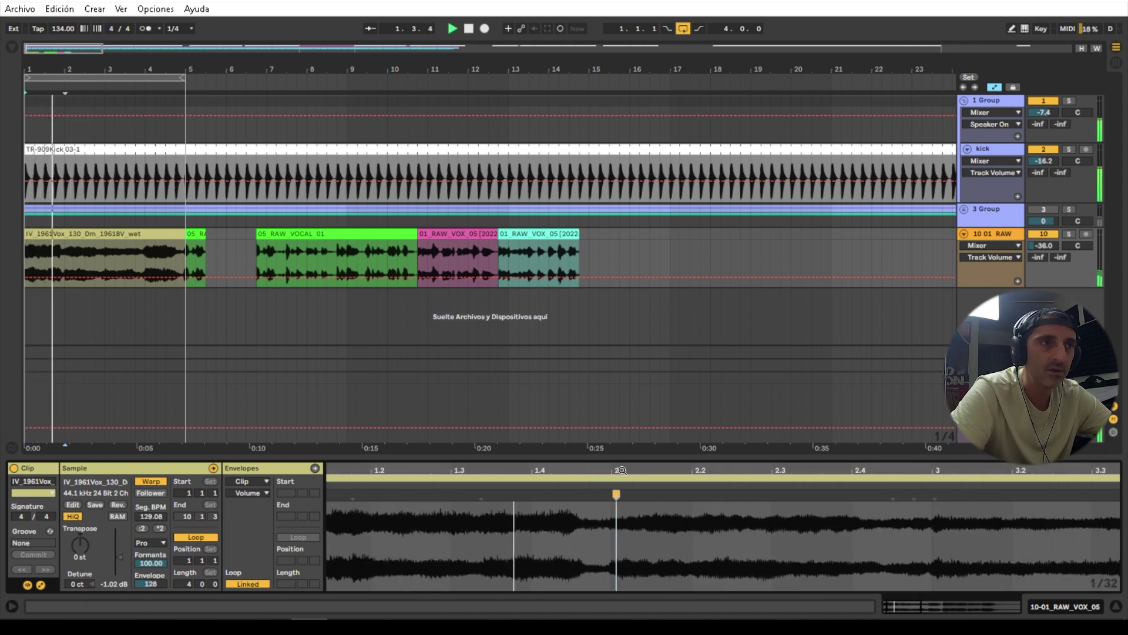
pyautogui.press('space')
# - Try the bar 2 warp marker at 2.1.4 and 3.1.1 with the loop playing, and return it to 2.1.1
pyautogui.moveTo(616, 498)
pyautogui.mouseDown()
pyautogui.moveTo(502, 484)
pyautogui.moveTo(713, 485)
pyautogui.moveTo(622, 480)
pyautogui.moveTo(701, 479)
pyautogui.moveTo(687, 478)
pyautogui.moveTo(677, 432)
pyautogui.mouseUp()
pyautogui.press('space')
pyautogui.press('space')
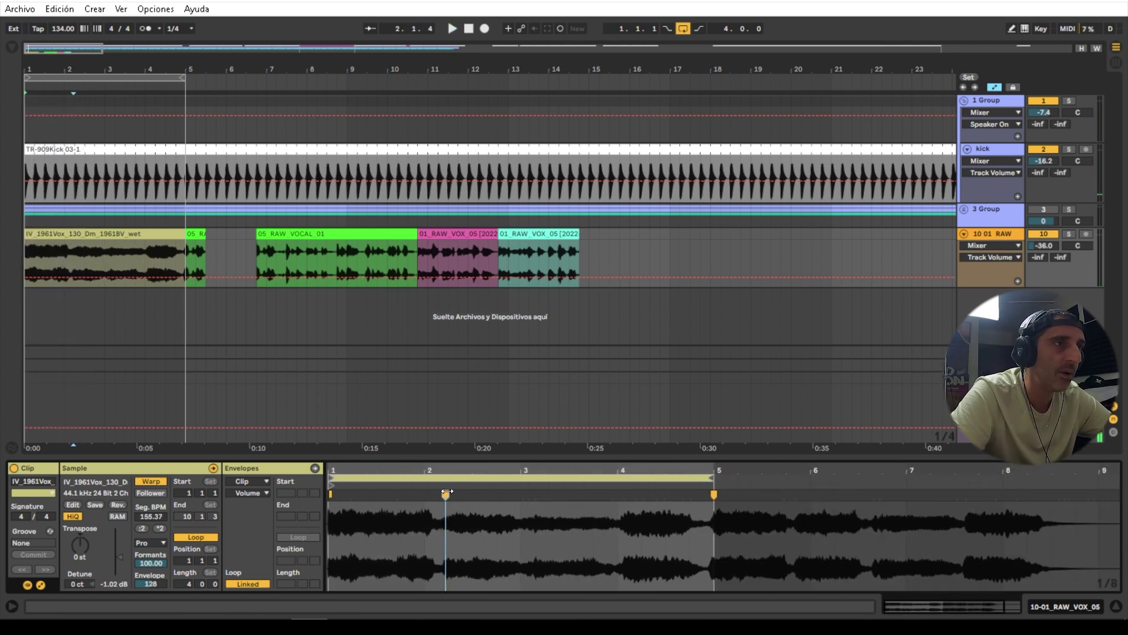
pyautogui.moveTo(446, 493); pyautogui.dragTo(518, 496)
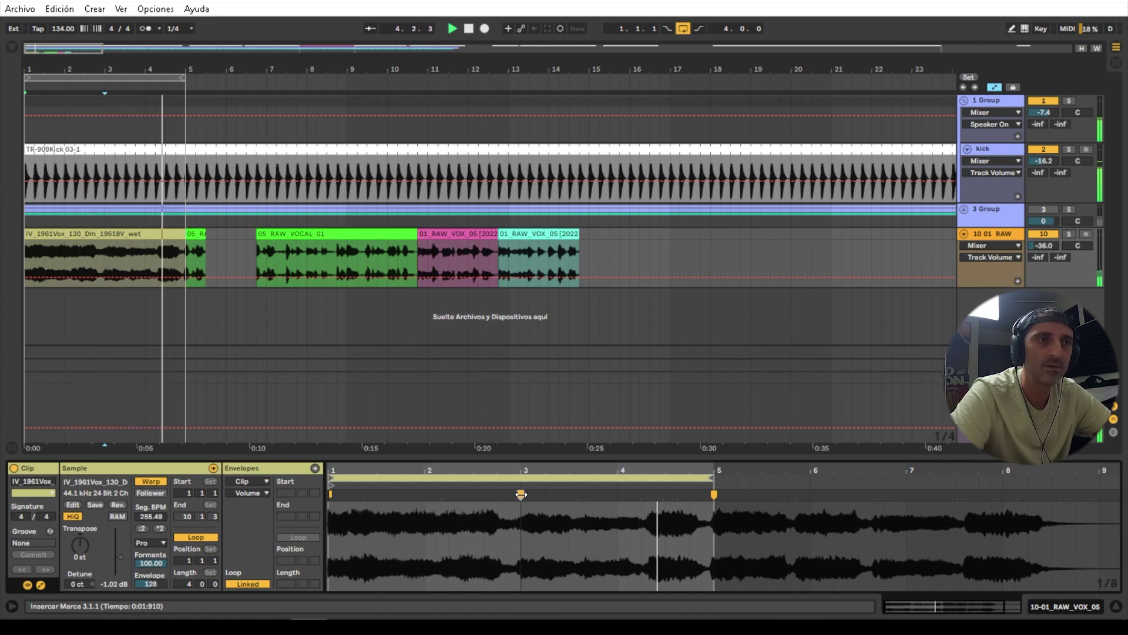
pyautogui.press('space')
pyautogui.moveTo(521, 495); pyautogui.dragTo(430, 491)
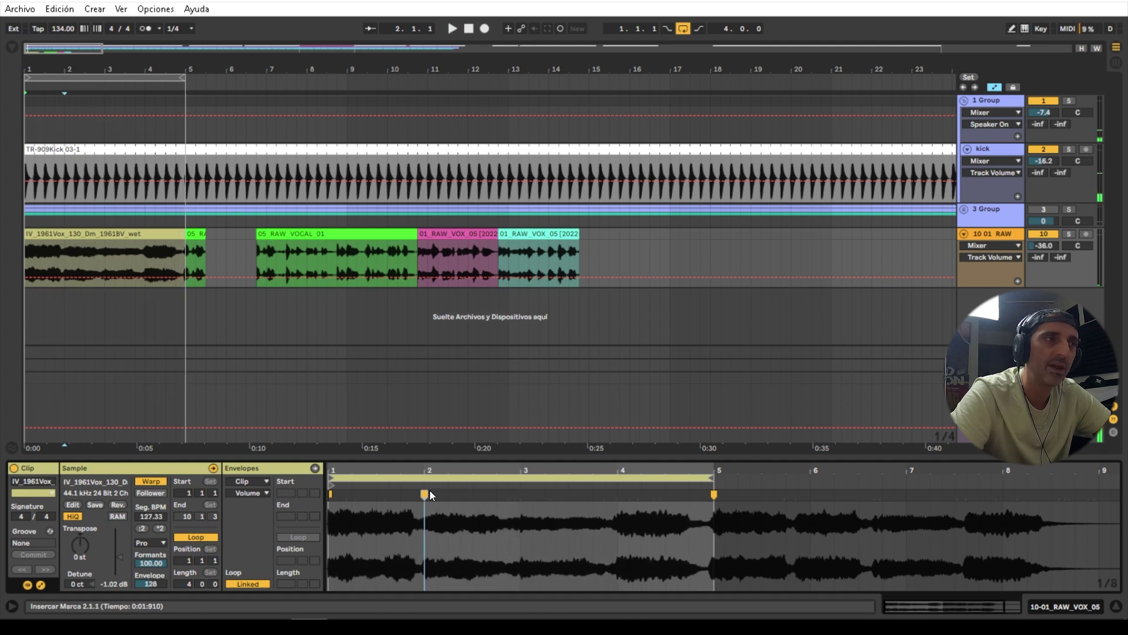
# - Play the loop and place a warp marker on the next vocal onset, aligned to 3.1.1
pyautogui.press('space')
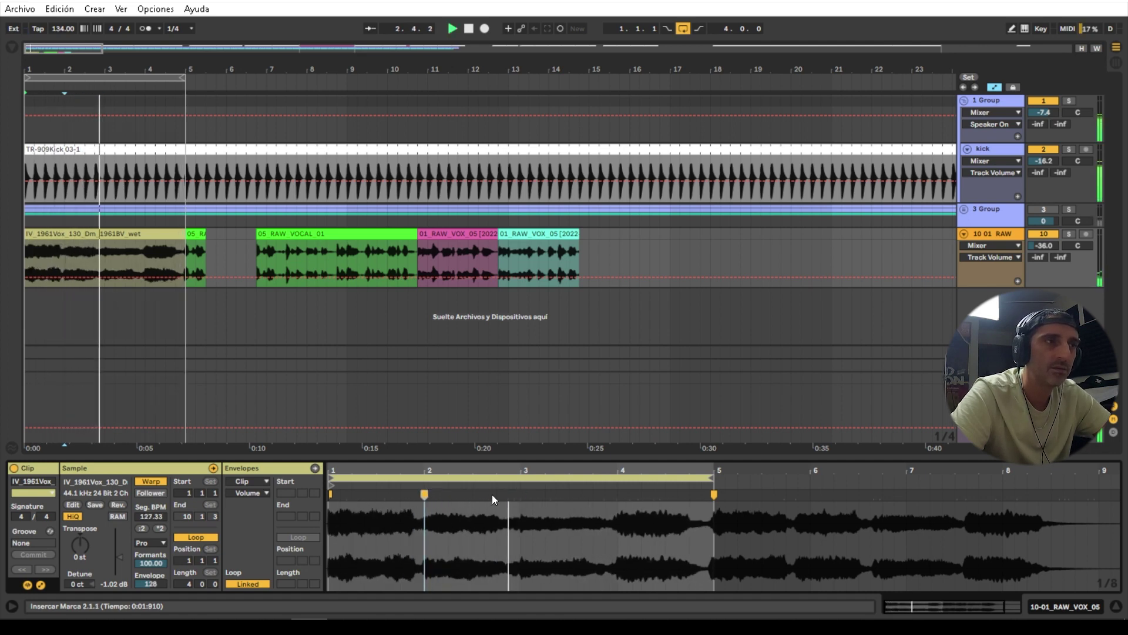
pyautogui.press('space')
pyautogui.moveTo(524, 469); pyautogui.dragTo(529, 528)
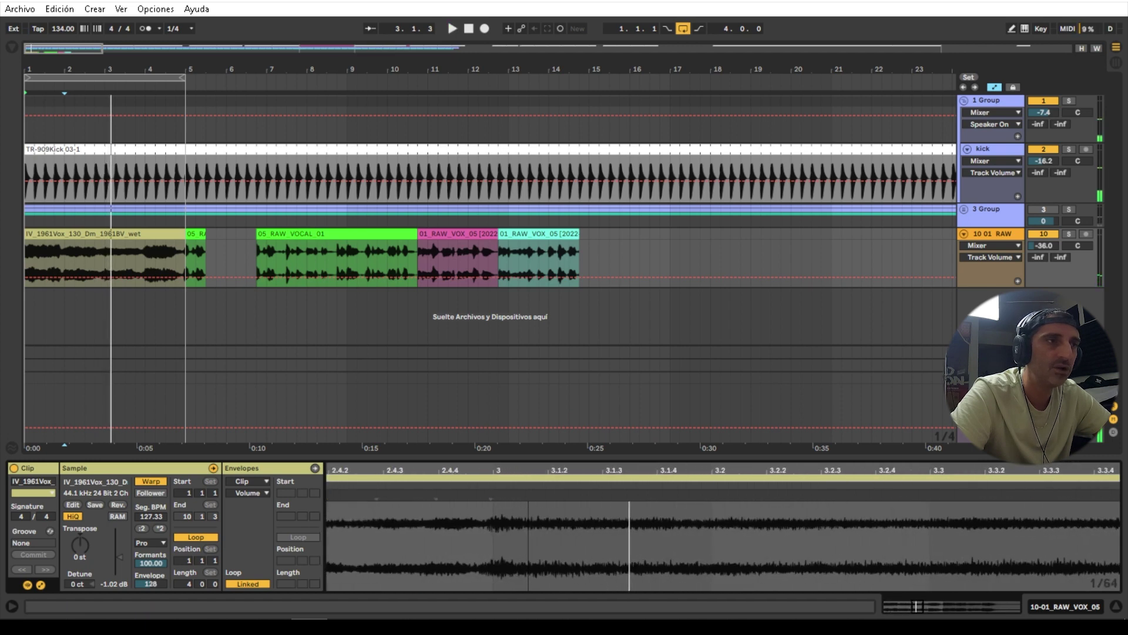
pyautogui.moveTo(488, 494)
pyautogui.mouseDown()
pyautogui.moveTo(497, 504)
pyautogui.moveTo(519, 495)
pyautogui.moveTo(524, 382)
pyautogui.mouseUp()
pyautogui.doubleClick(493, 495)
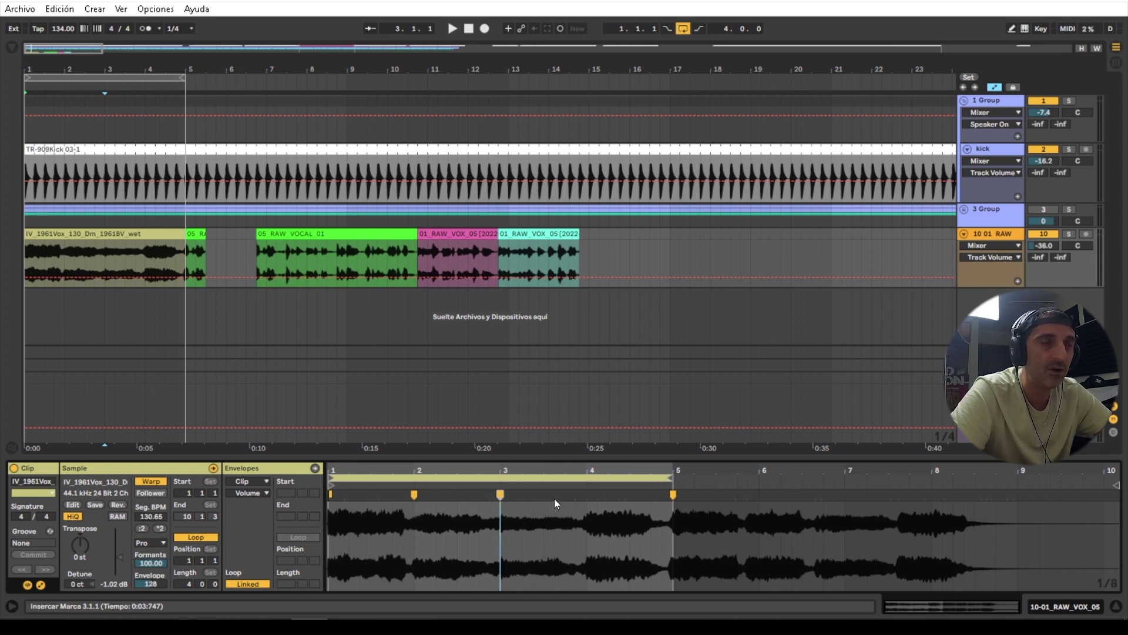
# - Place a warp marker on the following vocal onset, aligned to 4.1.1
pyautogui.moveTo(600, 471); pyautogui.dragTo(594, 515)
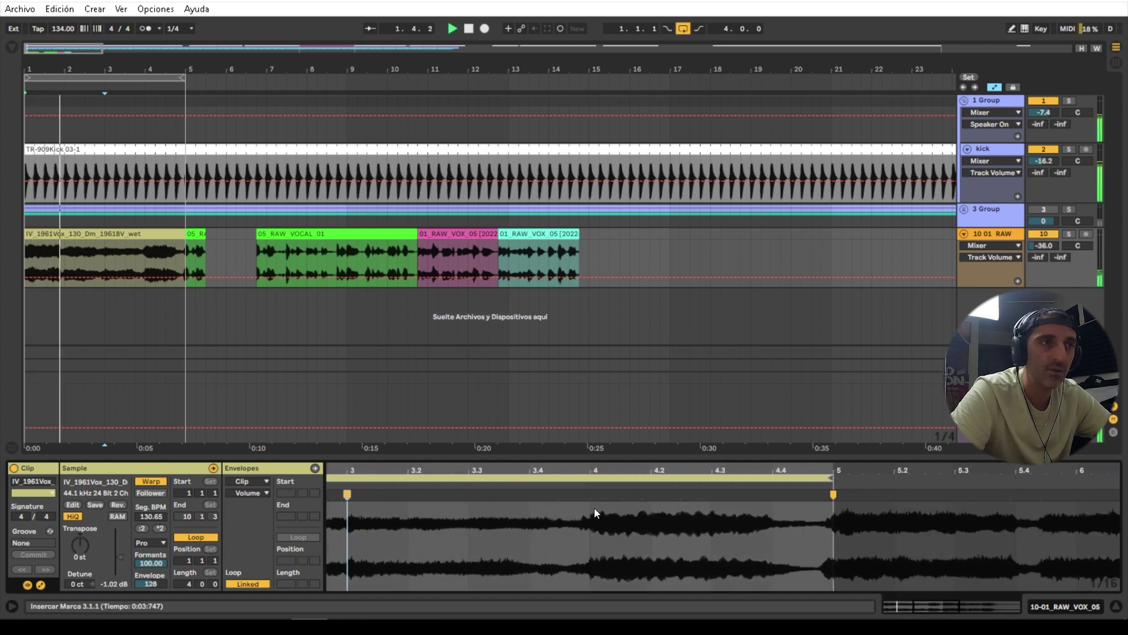
pyautogui.moveTo(590, 475); pyautogui.dragTo(617, 429)
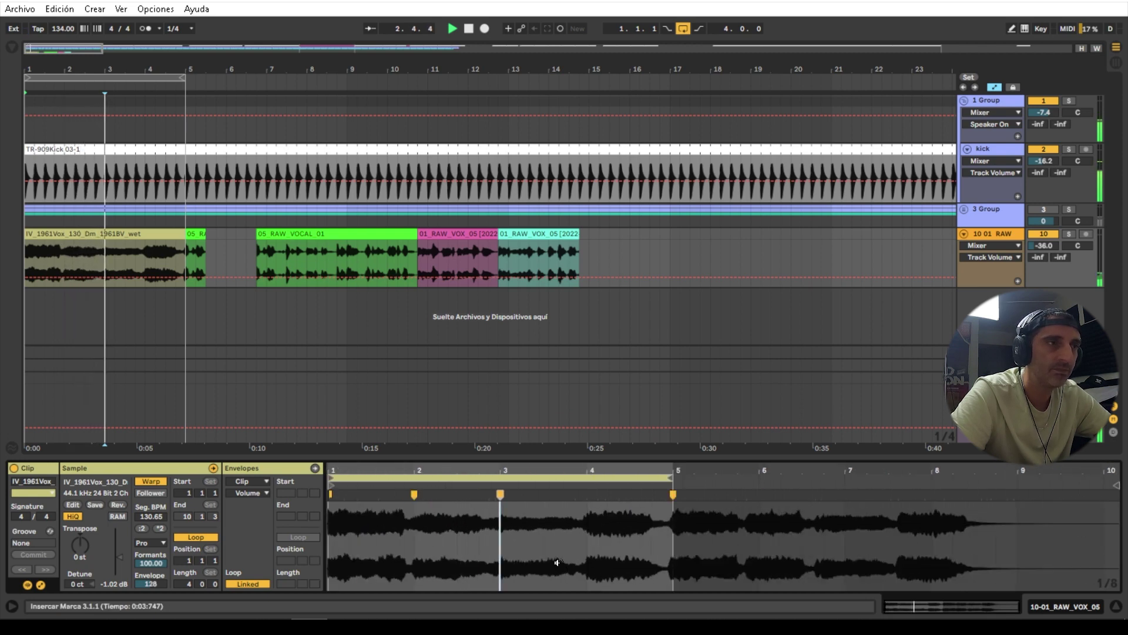
pyautogui.moveTo(591, 472); pyautogui.dragTo(585, 497)
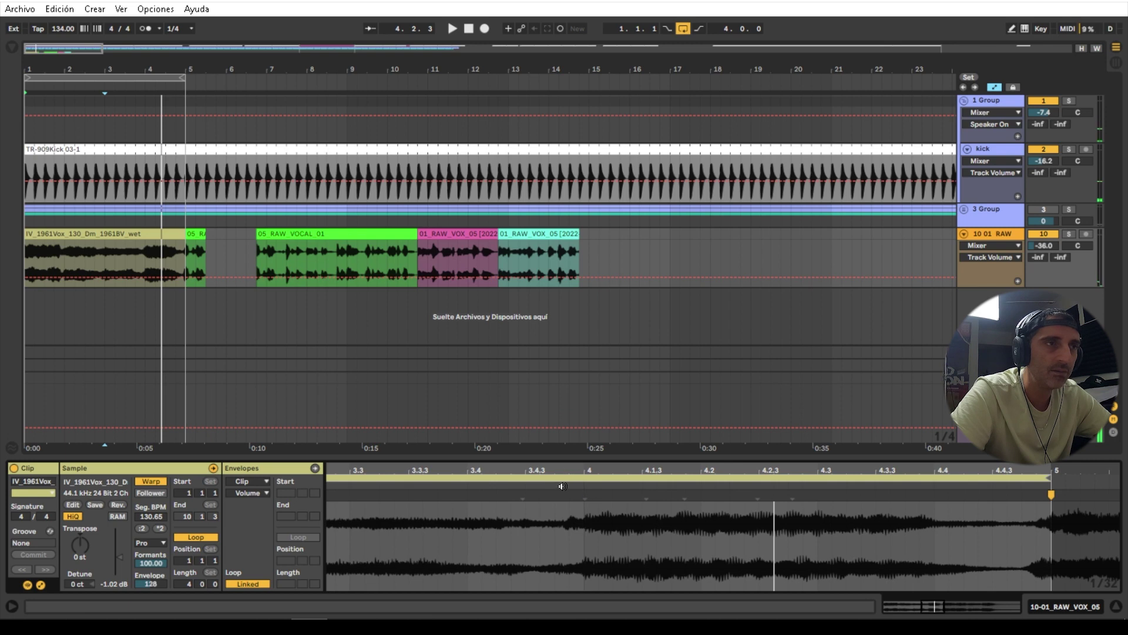
pyautogui.click(564, 486)
pyautogui.doubleClick(587, 494)
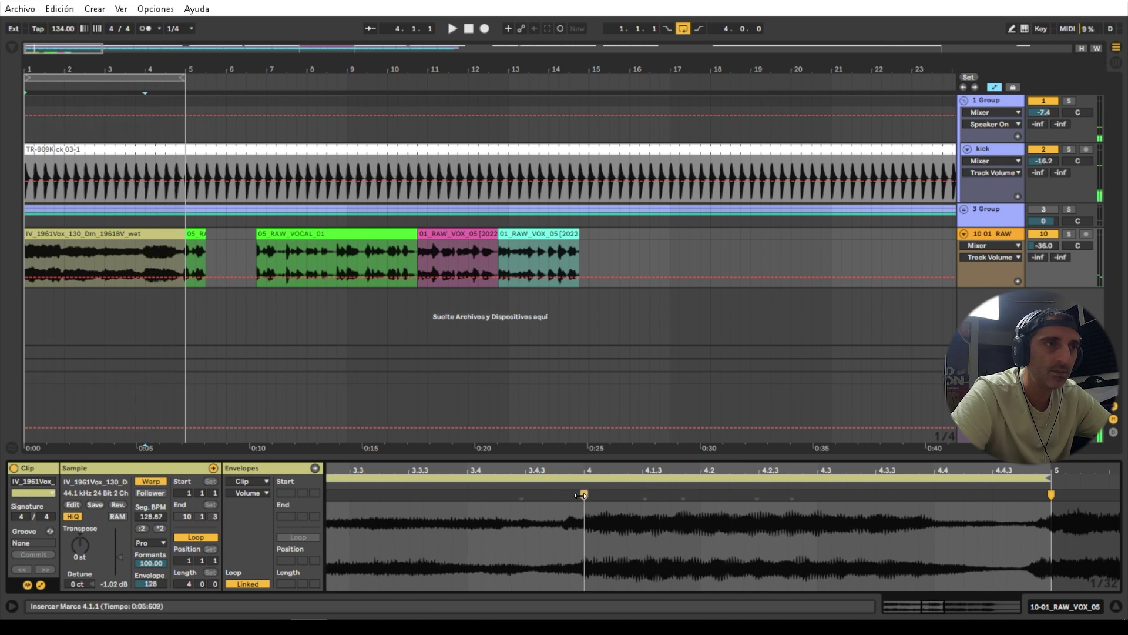
# - Try the bar 4 warp marker at 4.1.2 and play the loop with the kick
pyautogui.moveTo(584, 472)
pyautogui.mouseDown()
pyautogui.moveTo(646, 473)
pyautogui.moveTo(651, 493)
pyautogui.moveTo(630, 495)
pyautogui.moveTo(684, 494)
pyautogui.moveTo(649, 459)
pyautogui.moveTo(593, 450)
pyautogui.mouseUp()
pyautogui.press('space')
pyautogui.press('space')
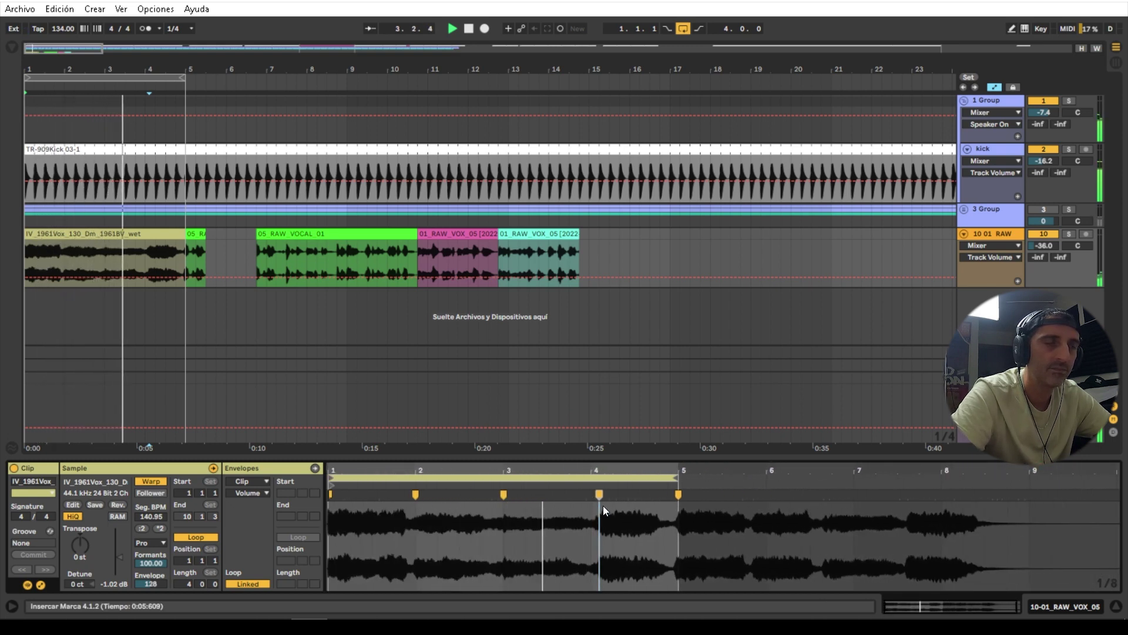
pyautogui.press('space')
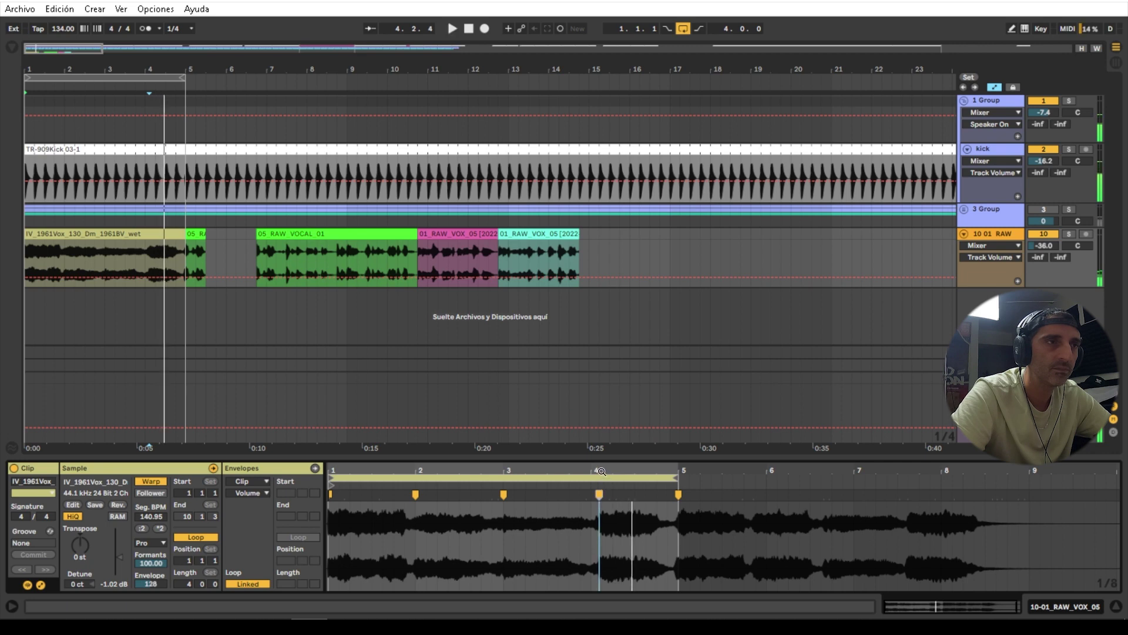
# - Set the bar 4 and bar 3 warp markers slightly after their downbeats while playing the loop
pyautogui.moveTo(596, 471); pyautogui.dragTo(598, 529)
pyautogui.moveTo(624, 493)
pyautogui.mouseDown()
pyautogui.moveTo(604, 493)
pyautogui.moveTo(615, 469)
pyautogui.moveTo(708, 418)
pyautogui.mouseUp()
pyautogui.press('space')
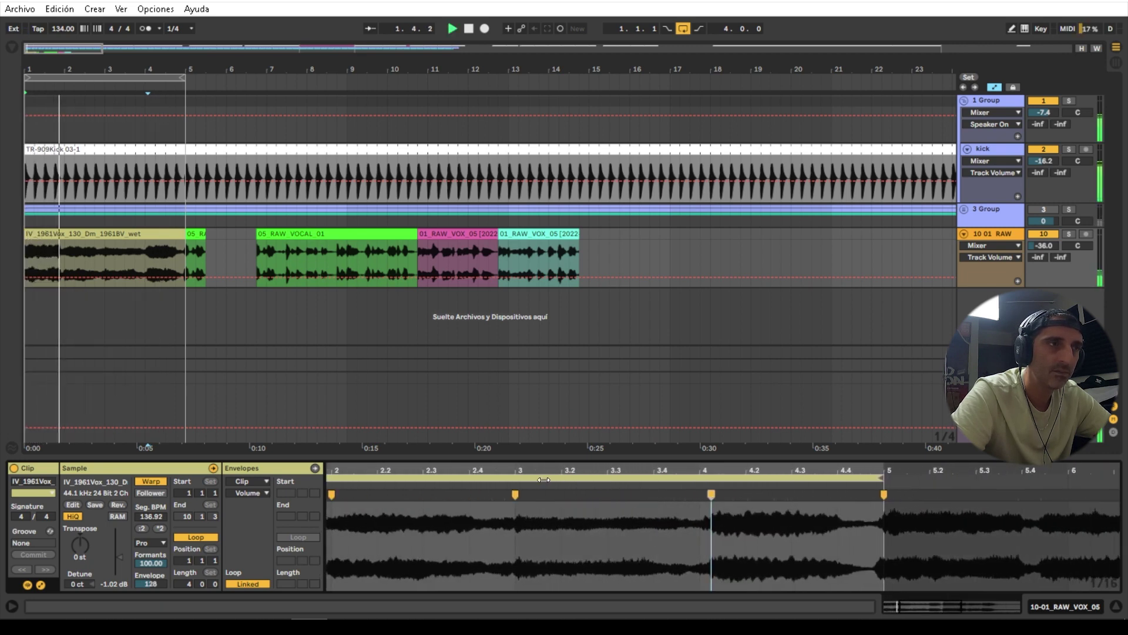
pyautogui.moveTo(516, 472); pyautogui.dragTo(515, 547)
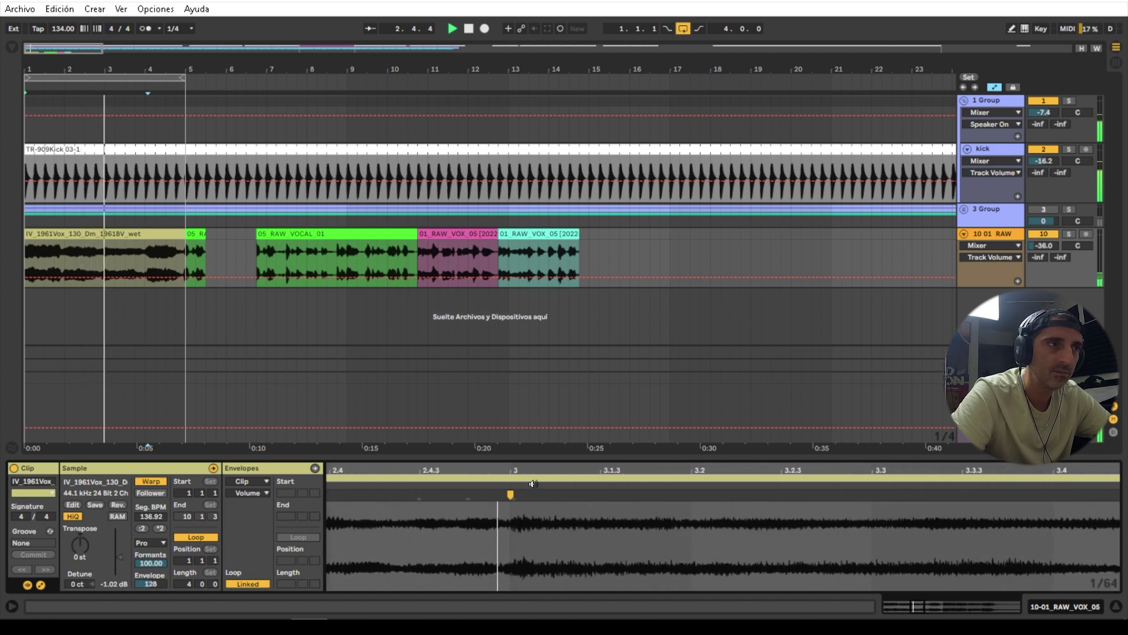
pyautogui.moveTo(510, 494)
pyautogui.mouseDown()
pyautogui.moveTo(658, 453)
pyautogui.moveTo(701, 414)
pyautogui.mouseUp()
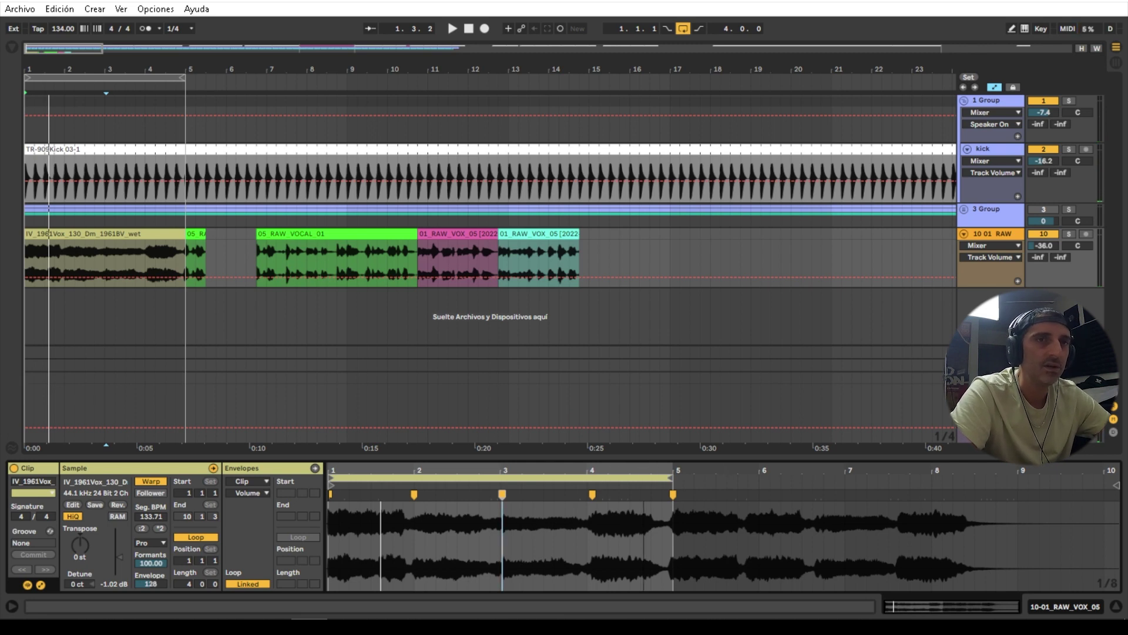
# - Move the clip loop to 5.1.1 through 9.1.1, warp the onset at 5.4.3 to 6.1.1 and play it
pyautogui.moveTo(571, 477); pyautogui.dragTo(911, 460)
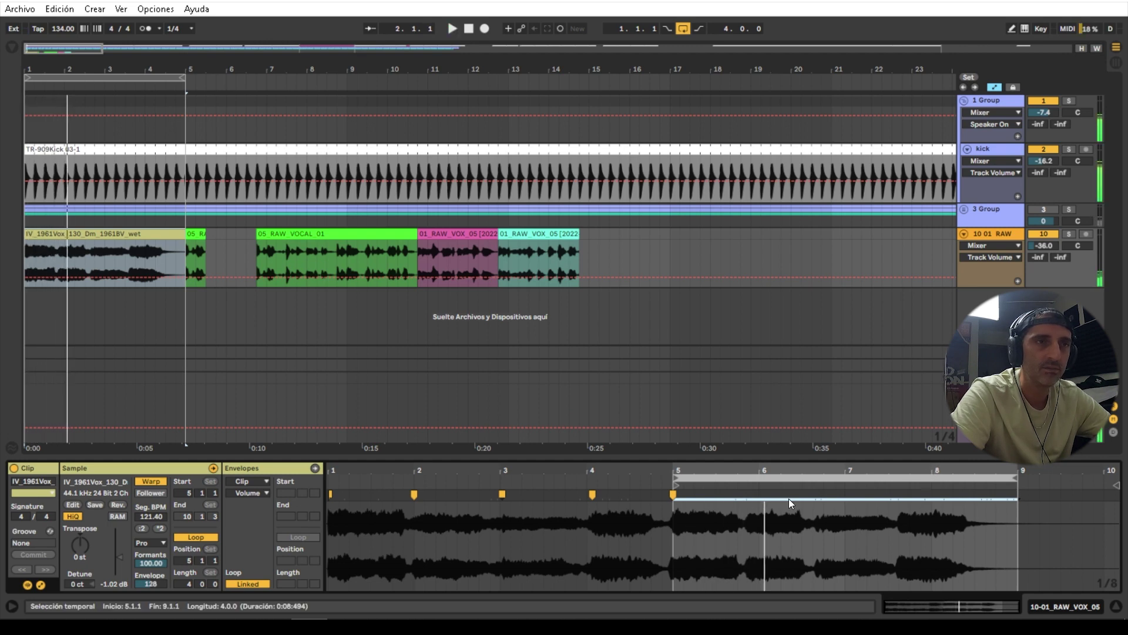
pyautogui.doubleClick(746, 499)
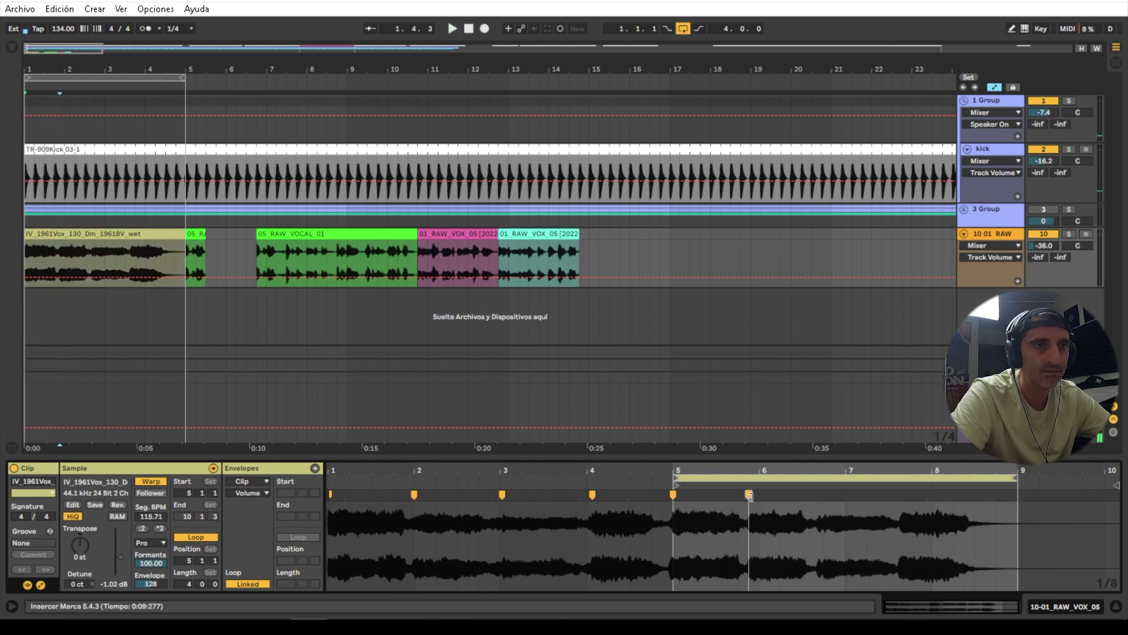
pyautogui.moveTo(747, 499); pyautogui.dragTo(759, 494)
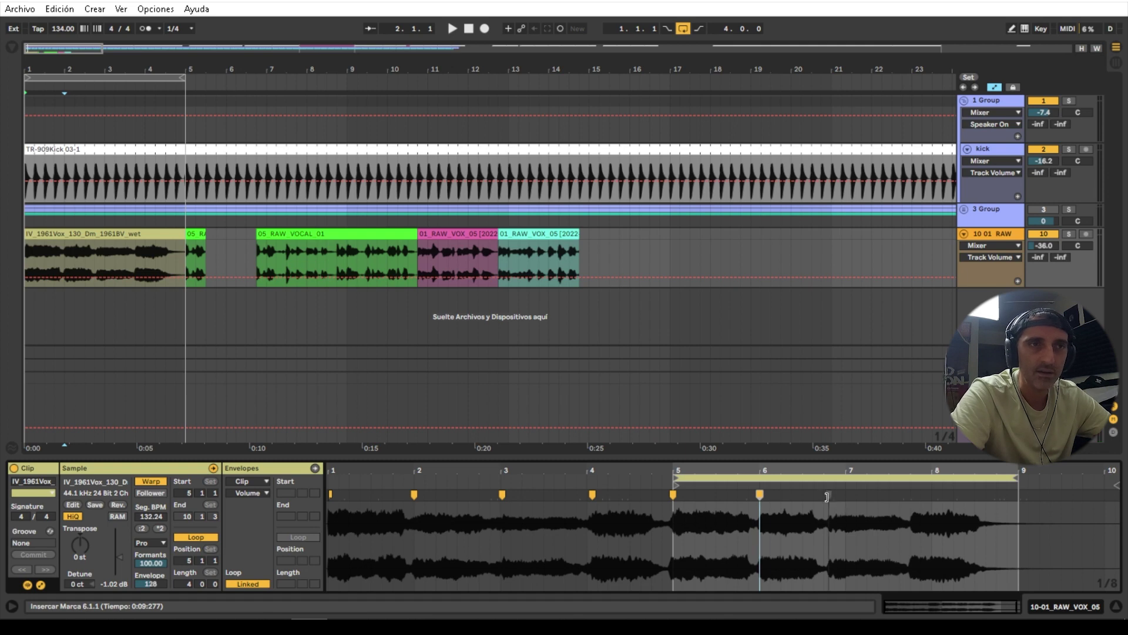
pyautogui.press('space')
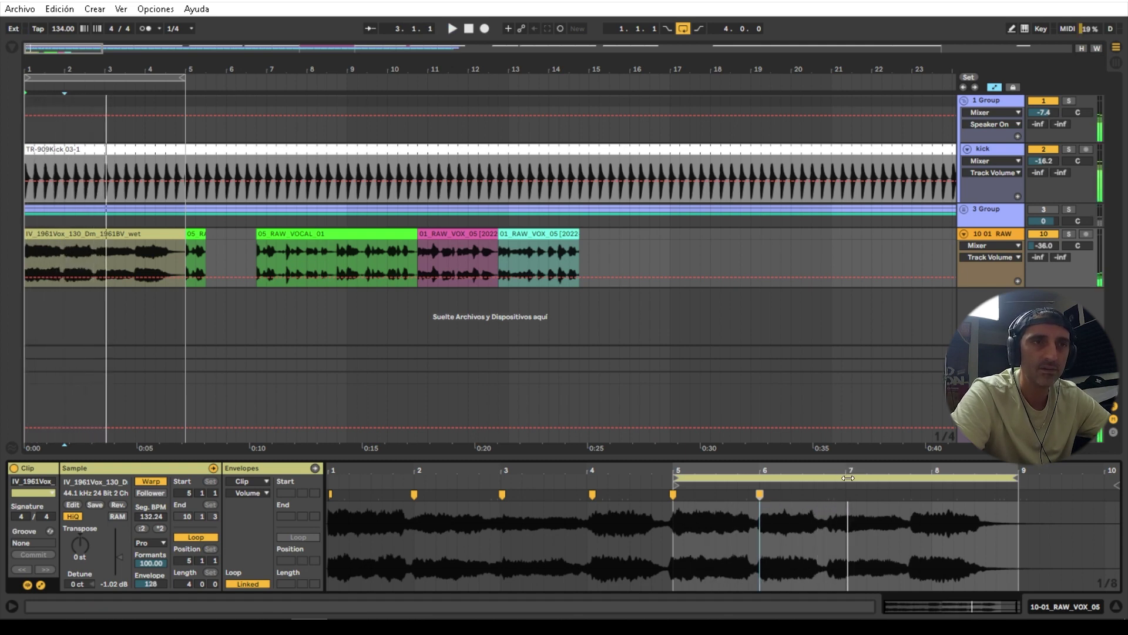
# - Warp the vocal onset just before bar 7 to 7.1.1 and play the loop
pyautogui.moveTo(834, 473); pyautogui.dragTo(835, 493)
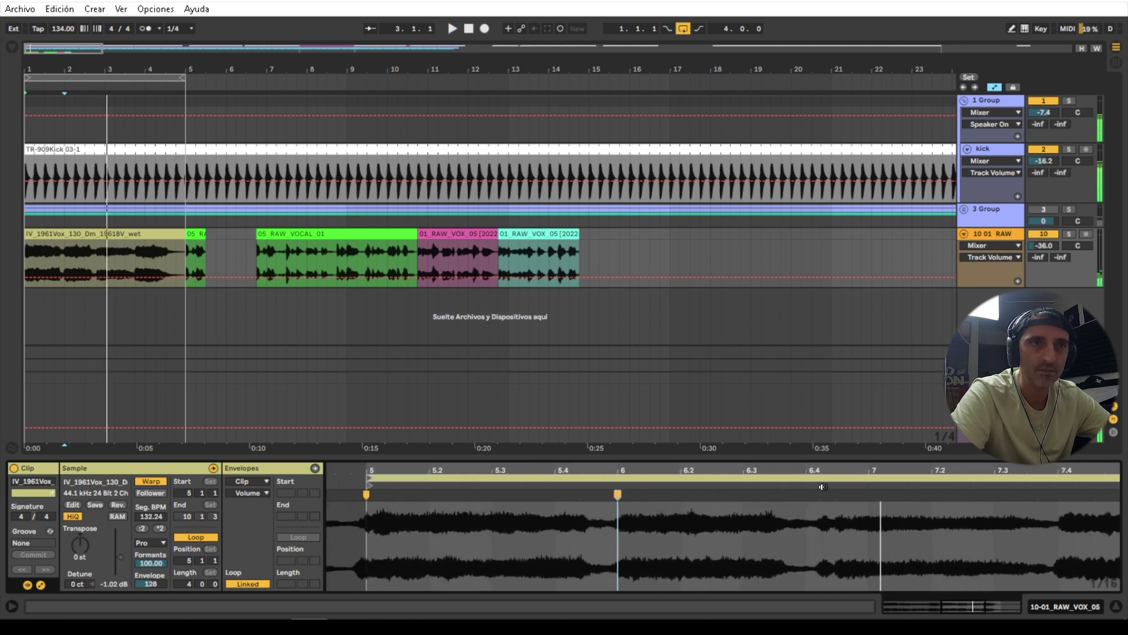
pyautogui.moveTo(837, 496)
pyautogui.mouseDown()
pyautogui.moveTo(872, 493)
pyautogui.moveTo(872, 451)
pyautogui.mouseUp()
pyautogui.press('space')
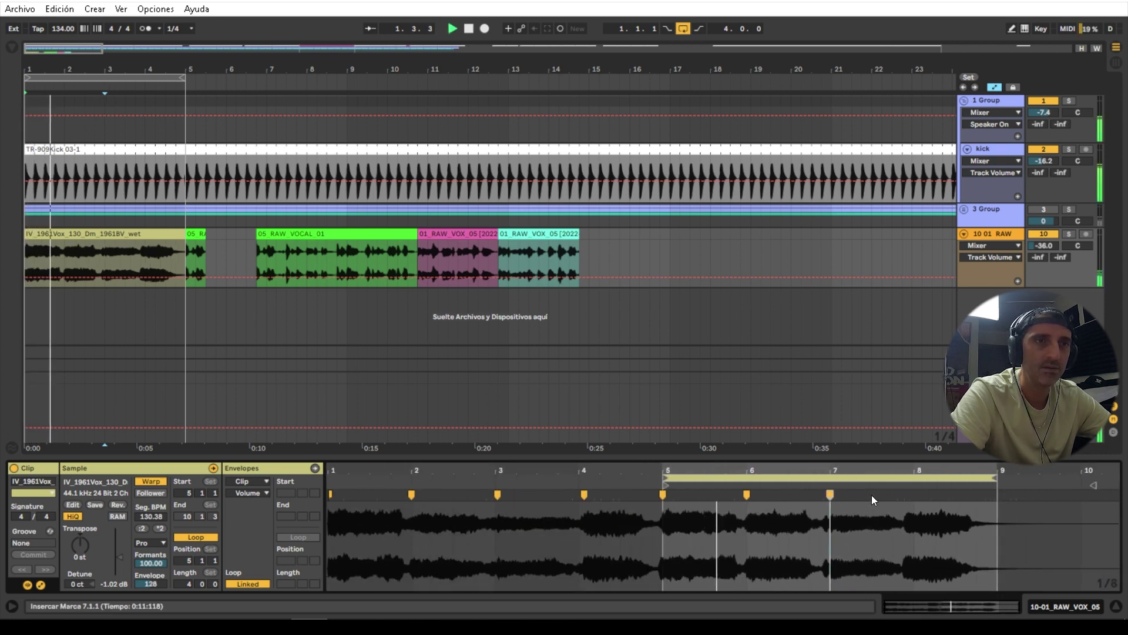
# - Warp the vocal onset near 7.4.3 to 8.1.1 and play the loop with the kick
pyautogui.press('space')
pyautogui.click(904, 495)
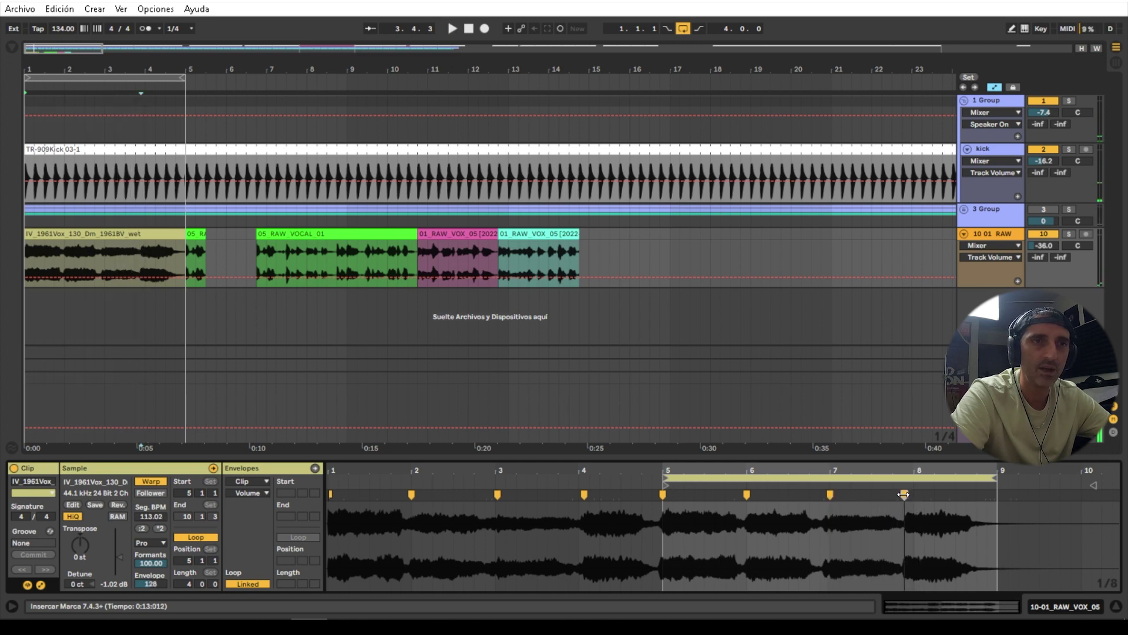
pyautogui.moveTo(904, 495); pyautogui.dragTo(915, 490)
pyautogui.press('space')
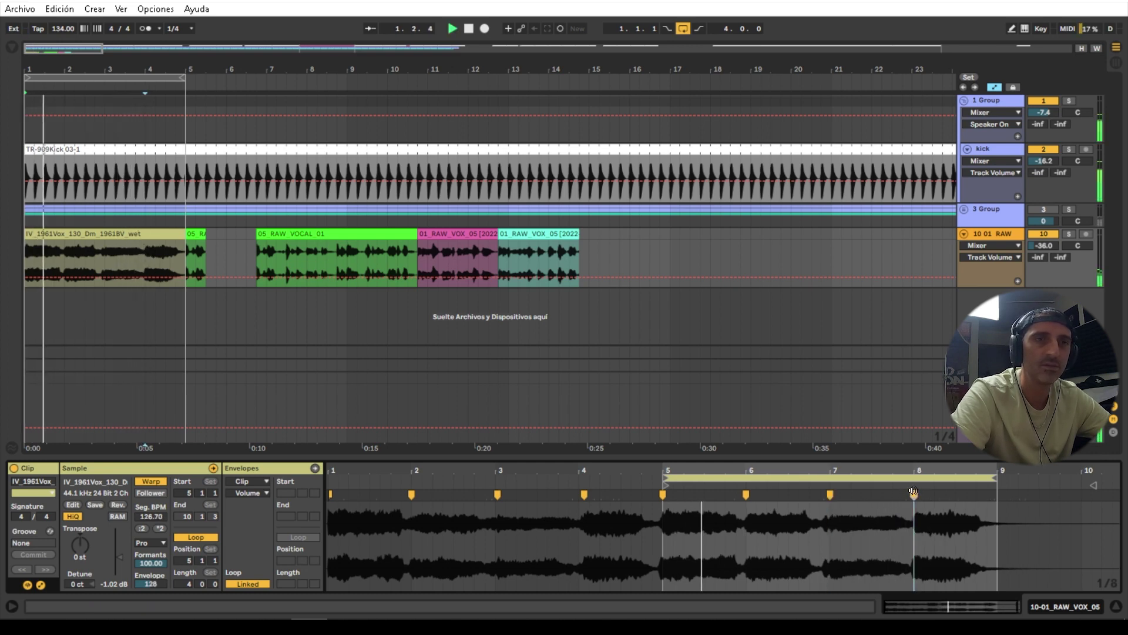
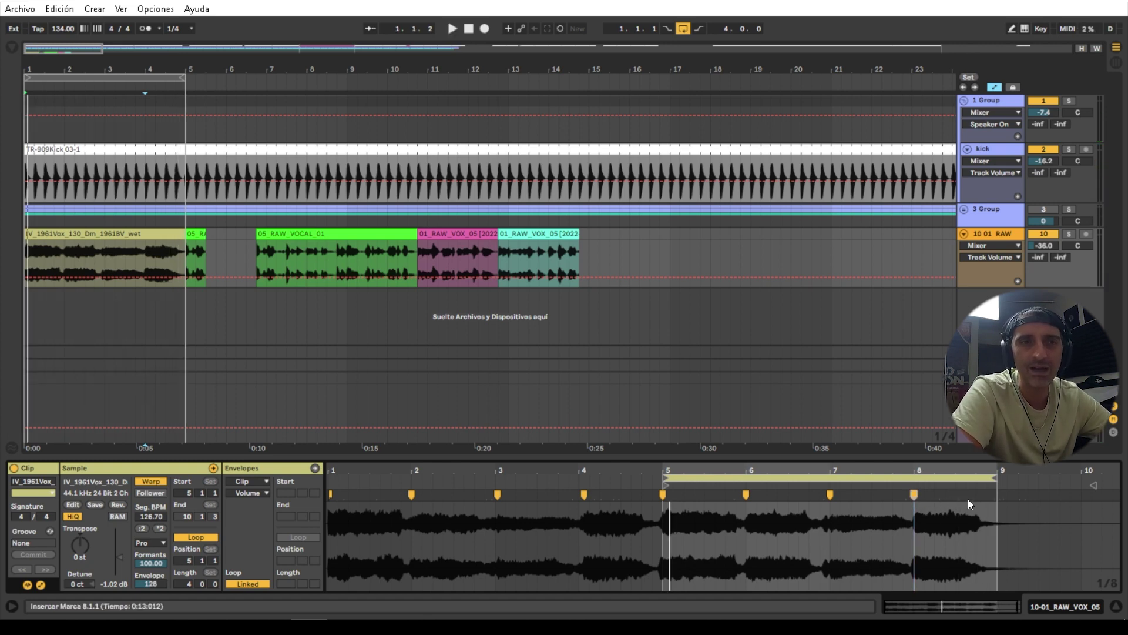
# - Add a warp marker at 9.1.1 where the phrase ends and set the clip's warp mode to Texture
pyautogui.scroll(-1, 974, 508)
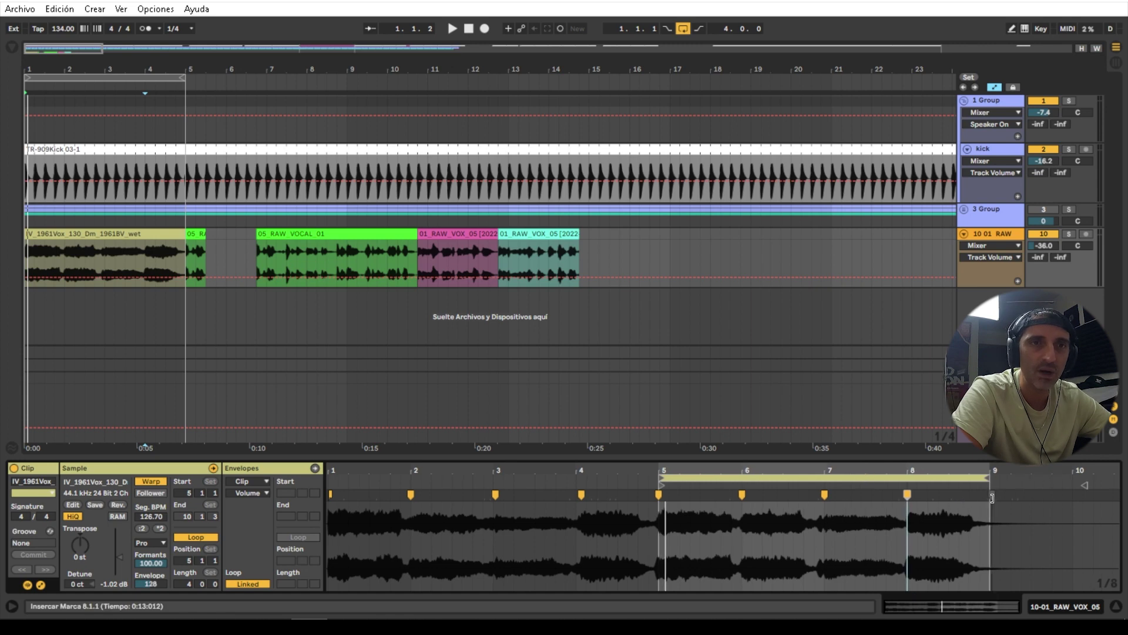
pyautogui.moveTo(996, 470); pyautogui.dragTo(993, 559)
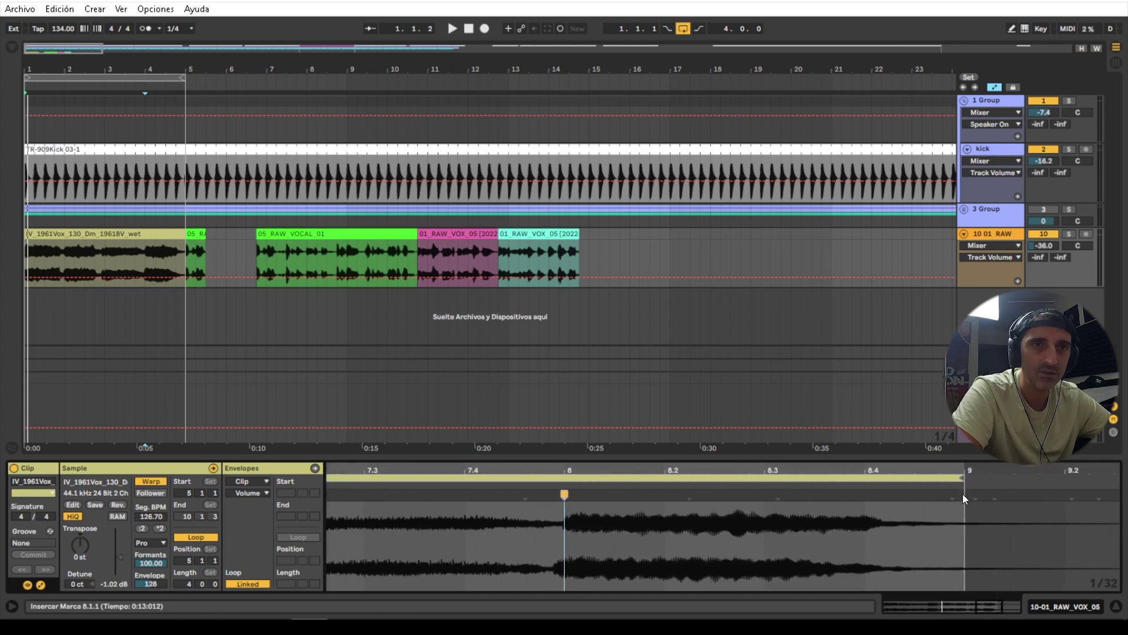
pyautogui.doubleClick(964, 495)
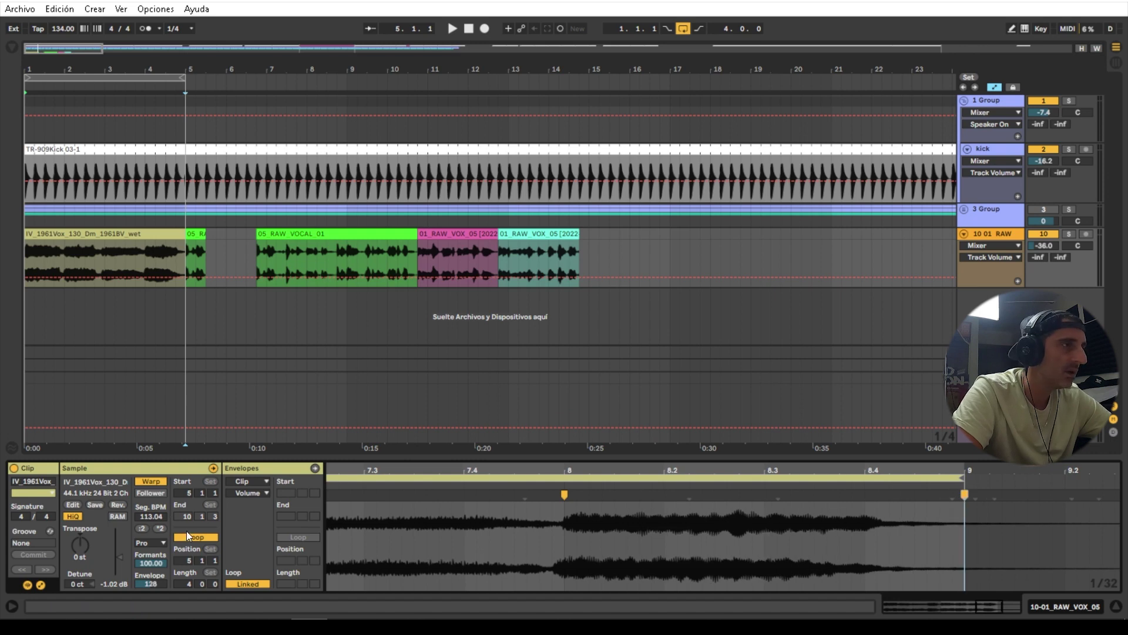
pyautogui.click(146, 543)
pyautogui.click(157, 574)
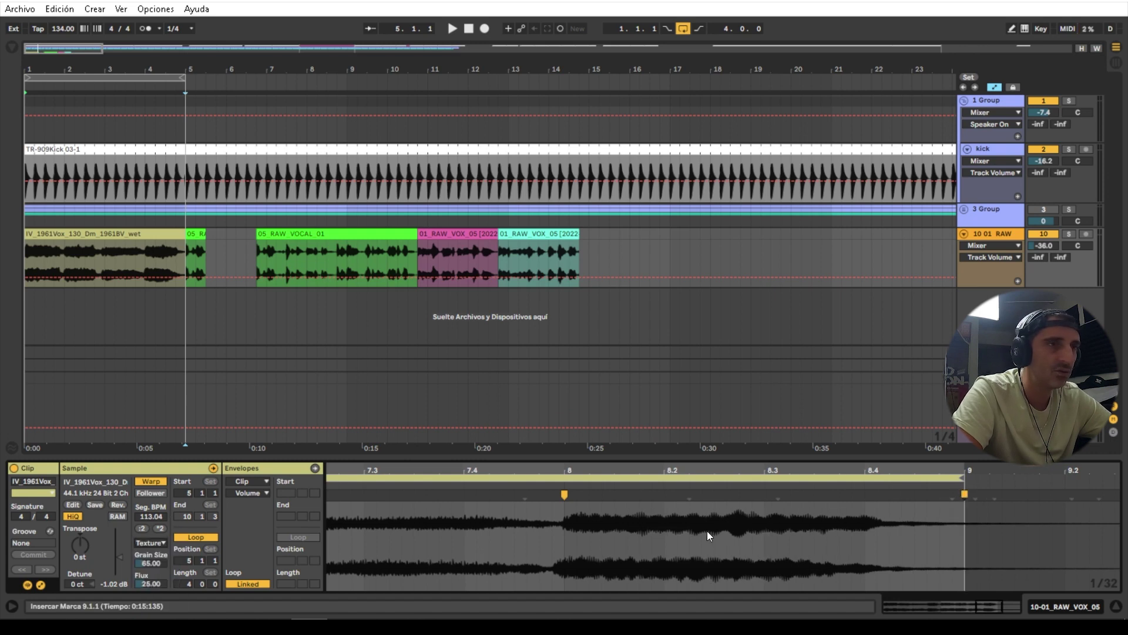
# - Stretch the vocal's tail by moving the 9.1.1 warp marker to 11.1.1 and extend the clip loop to six bars
pyautogui.moveTo(1126, 482)
pyautogui.mouseDown()
pyautogui.moveTo(1036, 481)
pyautogui.moveTo(1005, 465)
pyautogui.moveTo(1052, 494)
pyautogui.mouseUp()
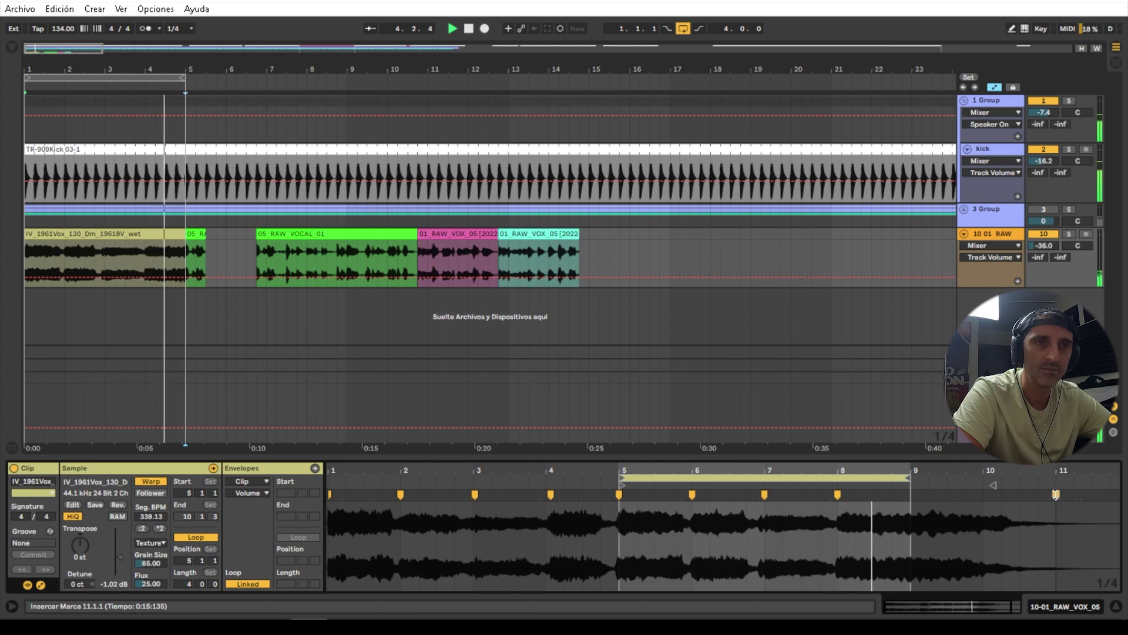
pyautogui.moveTo(908, 475); pyautogui.dragTo(1043, 477)
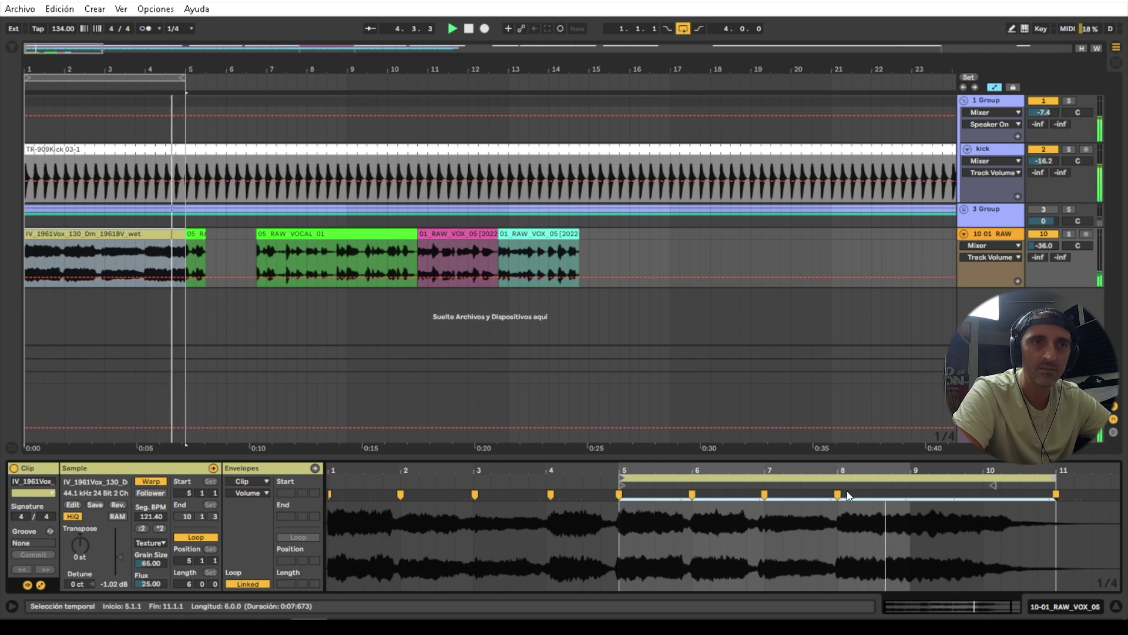
# - Delete the short 05_RAW_VOCAL_01 clip at bar 5 and extend the IV_1961Vox clip and the arrangement loop to 7.1.1
pyautogui.click(198, 235)
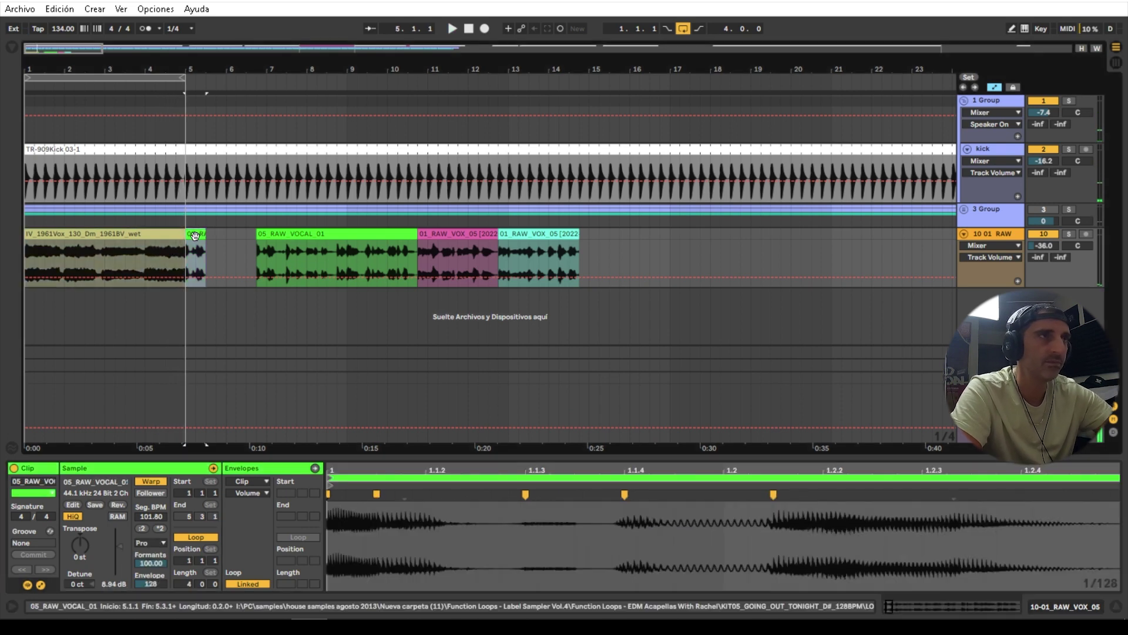
pyautogui.press('Delete')
pyautogui.moveTo(183, 240); pyautogui.dragTo(246, 239)
pyautogui.moveTo(184, 78); pyautogui.dragTo(265, 78)
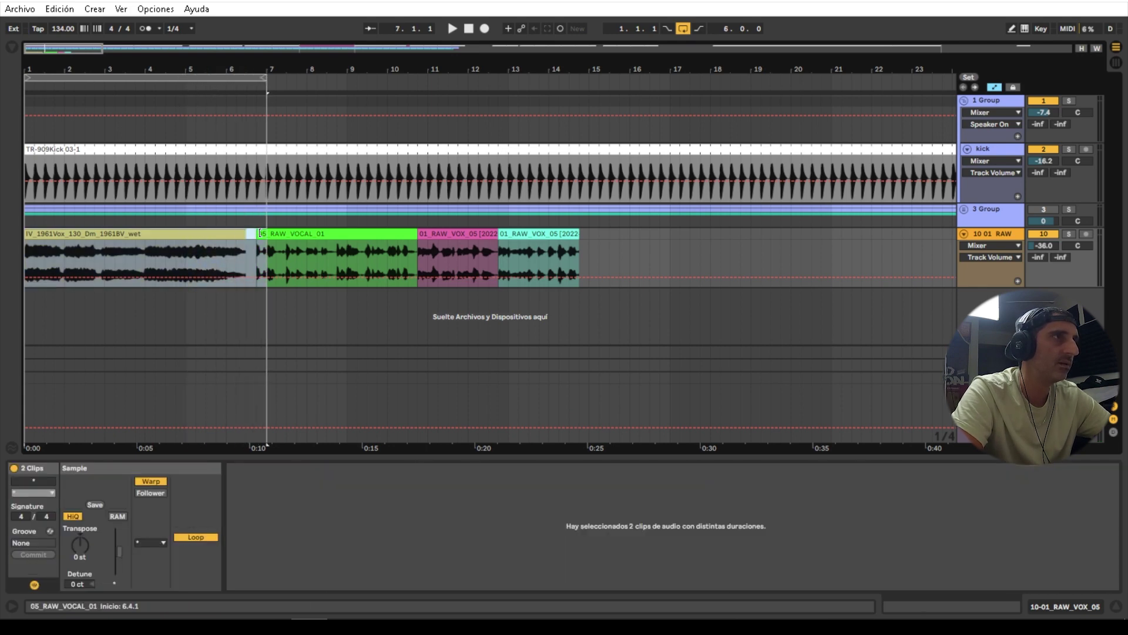
pyautogui.moveTo(260, 234)
pyautogui.mouseDown()
pyautogui.moveTo(250, 233)
pyautogui.moveTo(266, 233)
pyautogui.mouseUp()
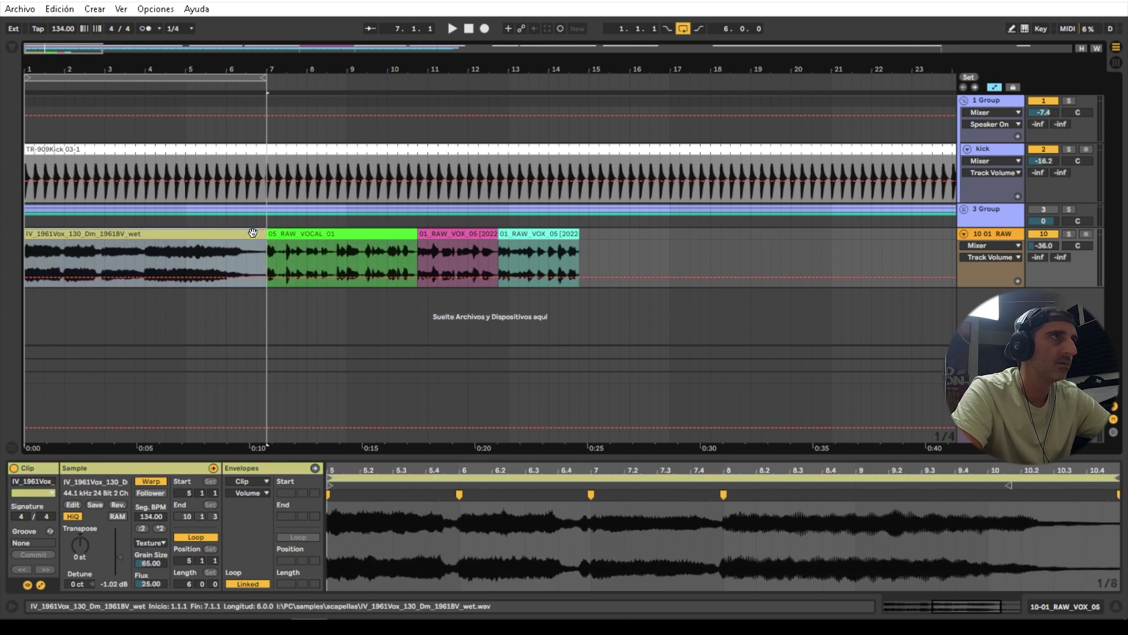
# - Play the six-bar vocal with the kick in an enlarged waveform view and open the clip's warp mode choices
pyautogui.press('space')
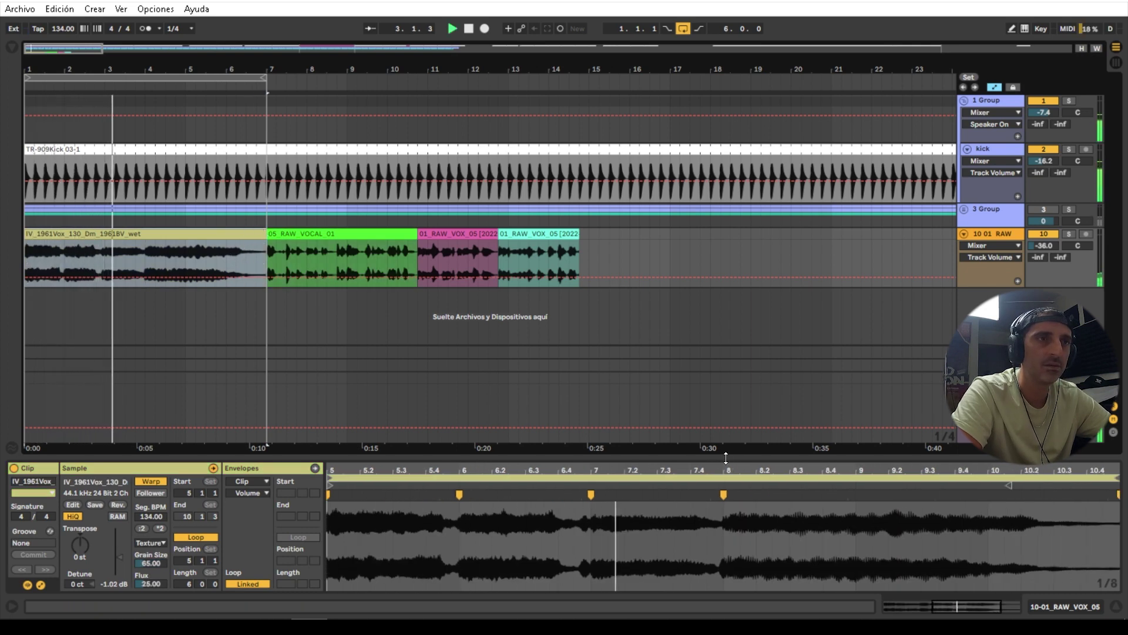
pyautogui.moveTo(726, 458); pyautogui.dragTo(707, 323)
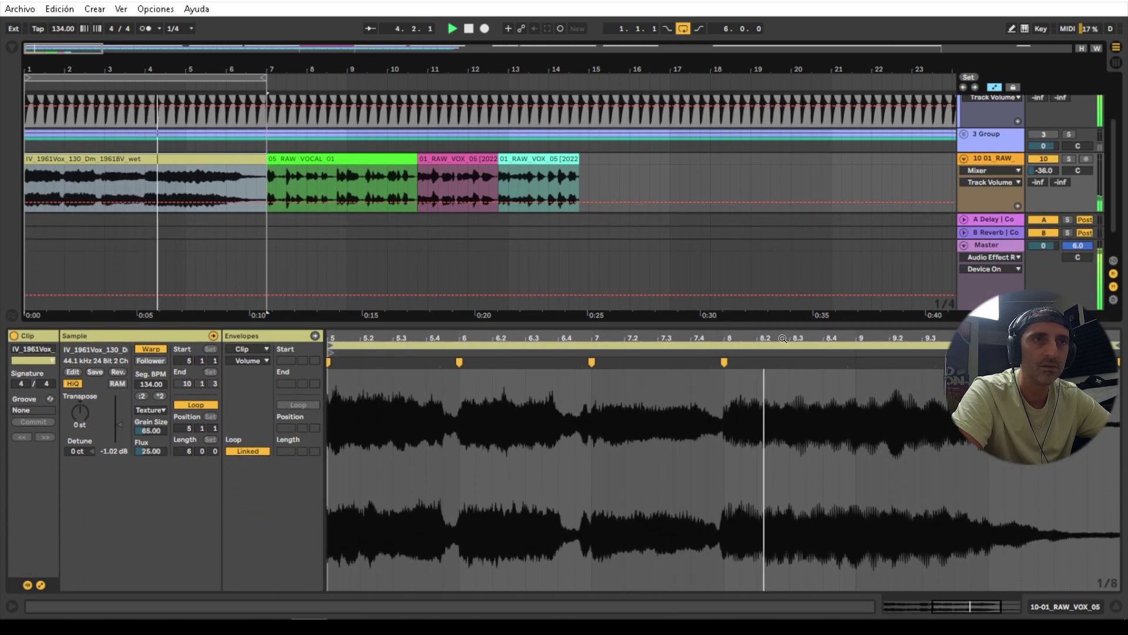
pyautogui.moveTo(783, 338); pyautogui.dragTo(823, 310)
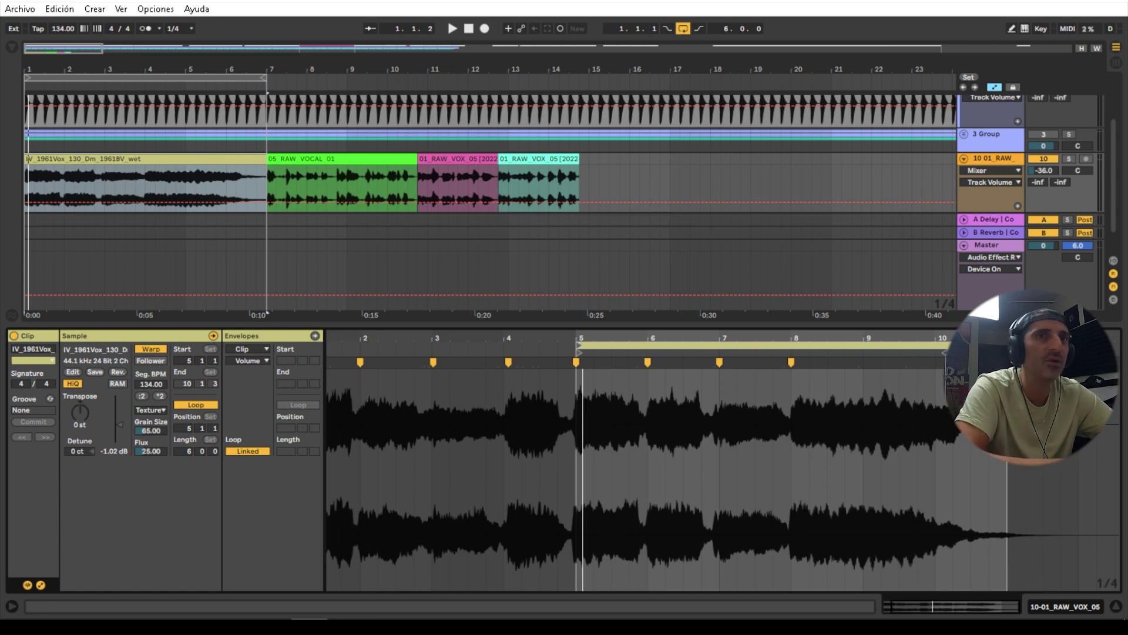
pyautogui.click(136, 410)
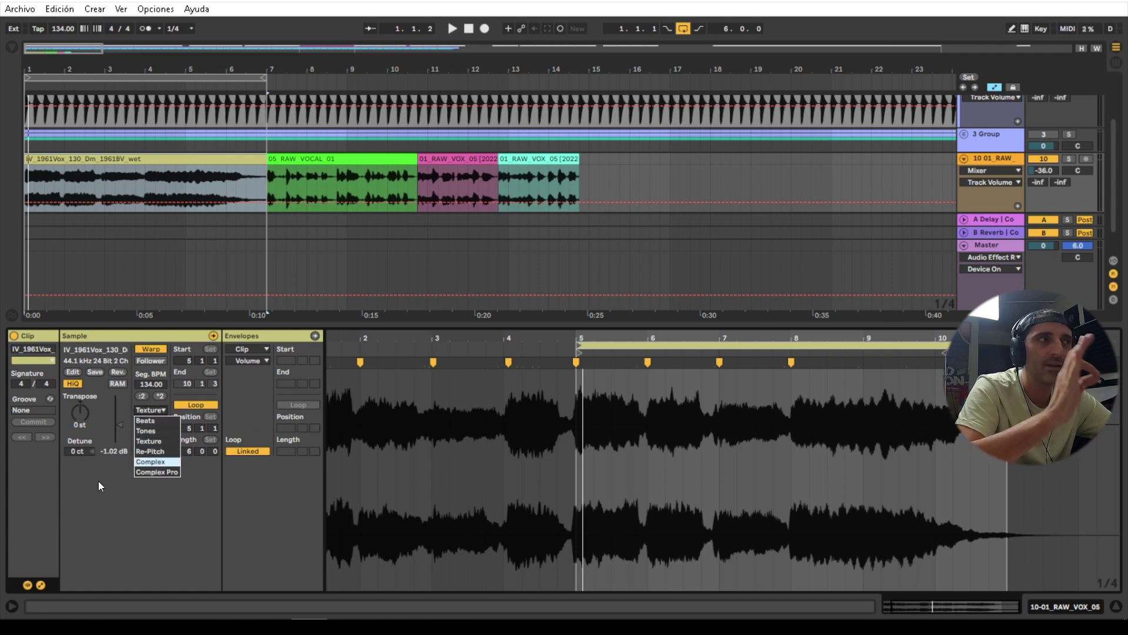
# - Switch the first vocal clip's warp mode to Beats and play the loop to audition it
pyautogui.click(144, 420)
pyautogui.press('space')
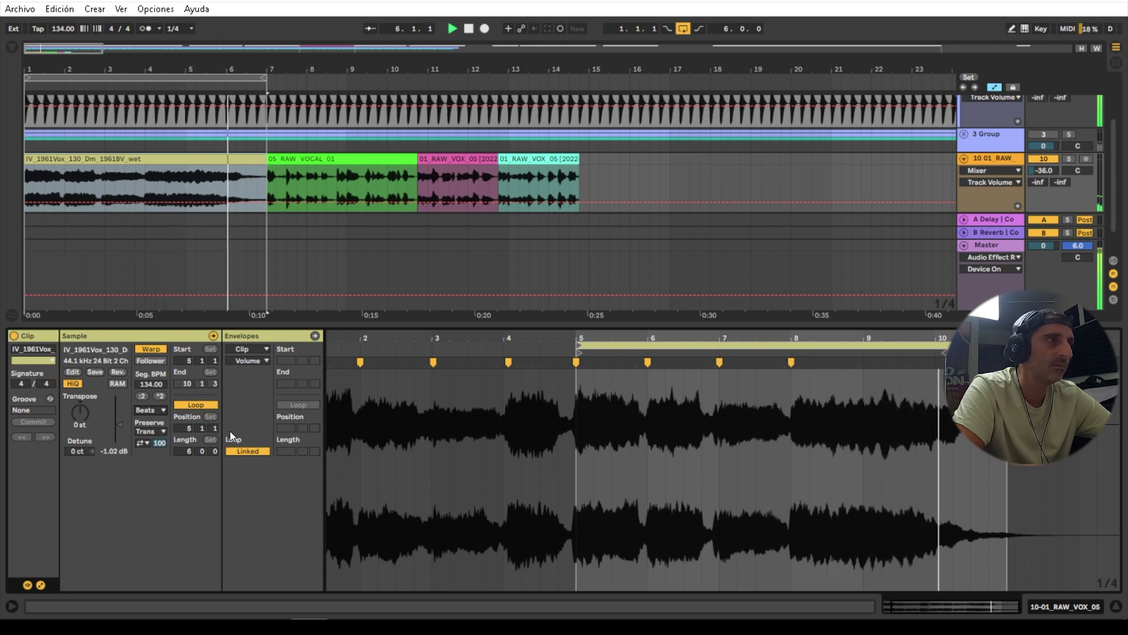
pyautogui.press('space')
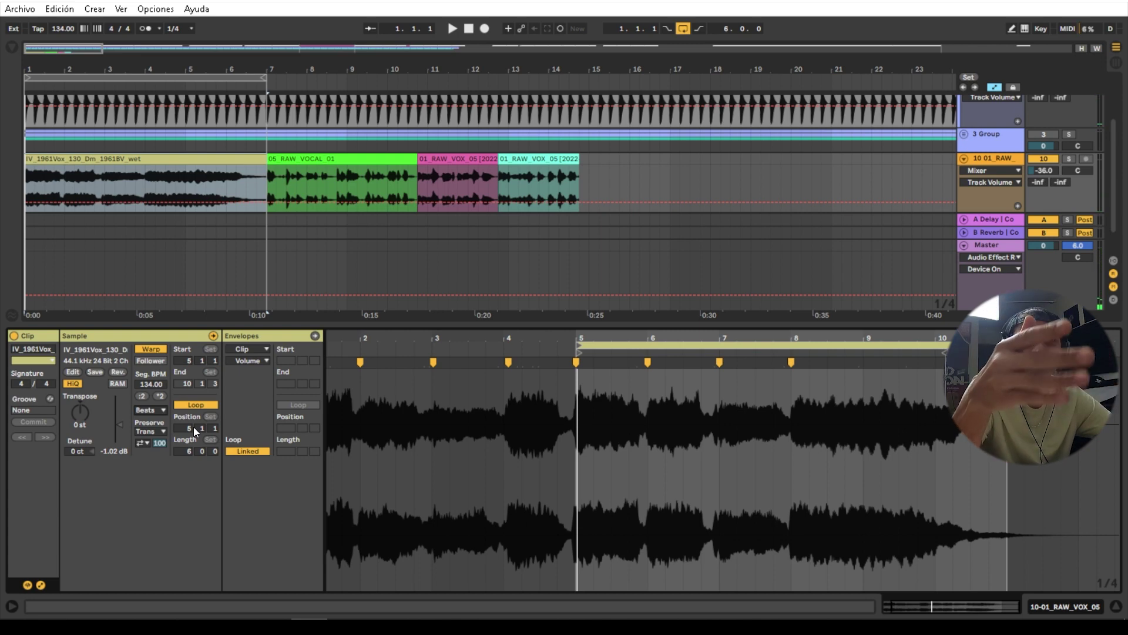
# - Try the Texture and Re-Pitch warp modes on the first vocal clip and audition Re-Pitch
pyautogui.click(150, 410)
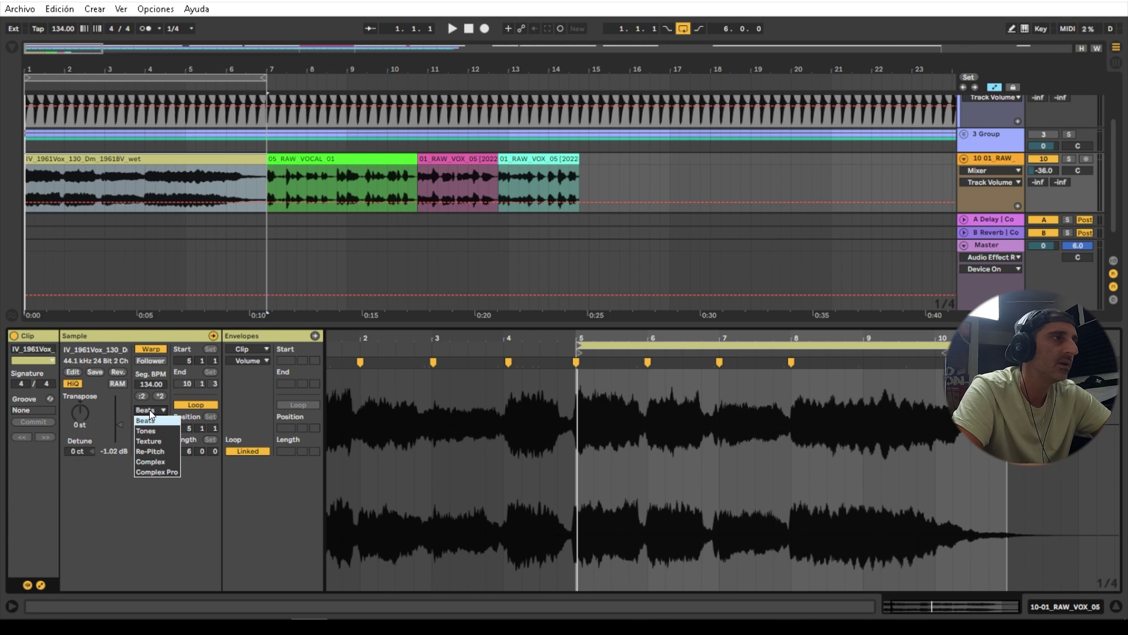
pyautogui.click(157, 442)
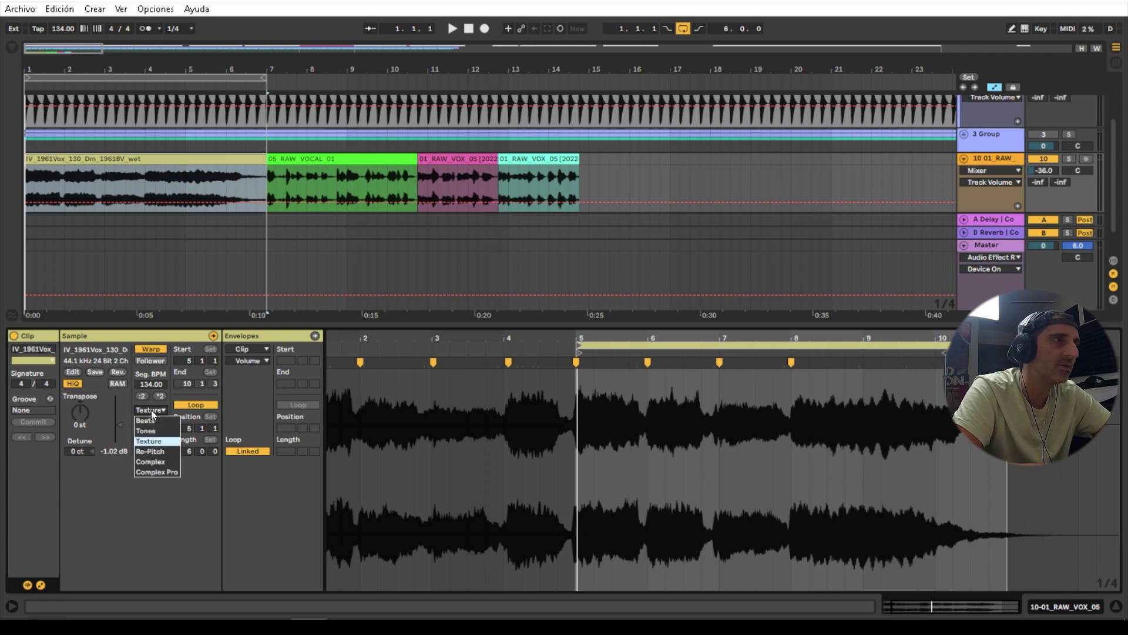
pyautogui.click(163, 452)
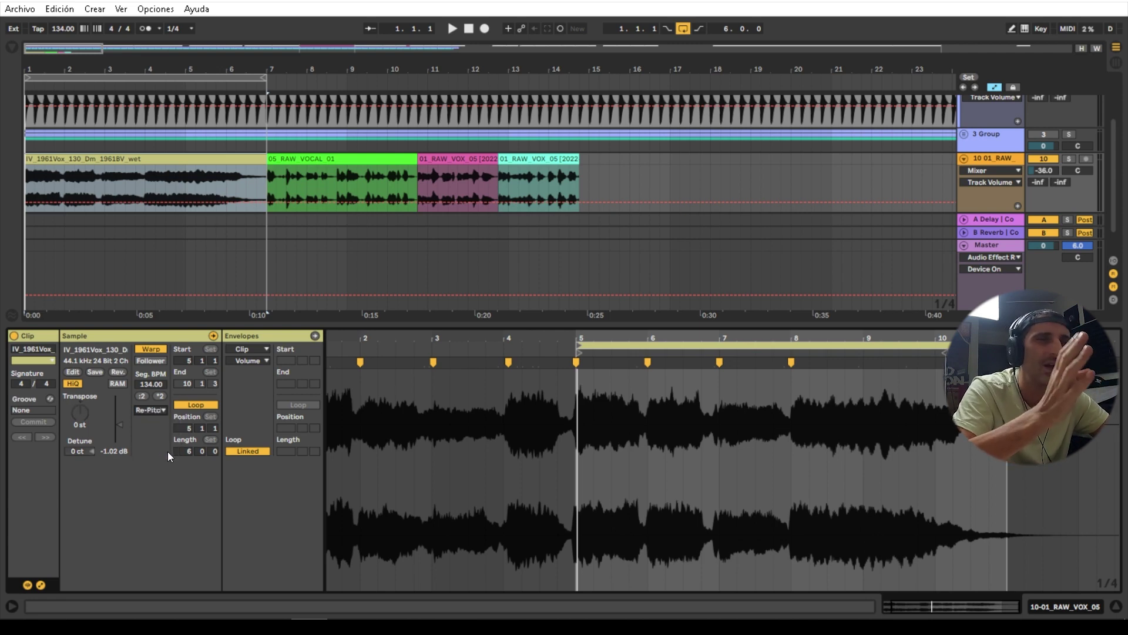
pyautogui.press('space')
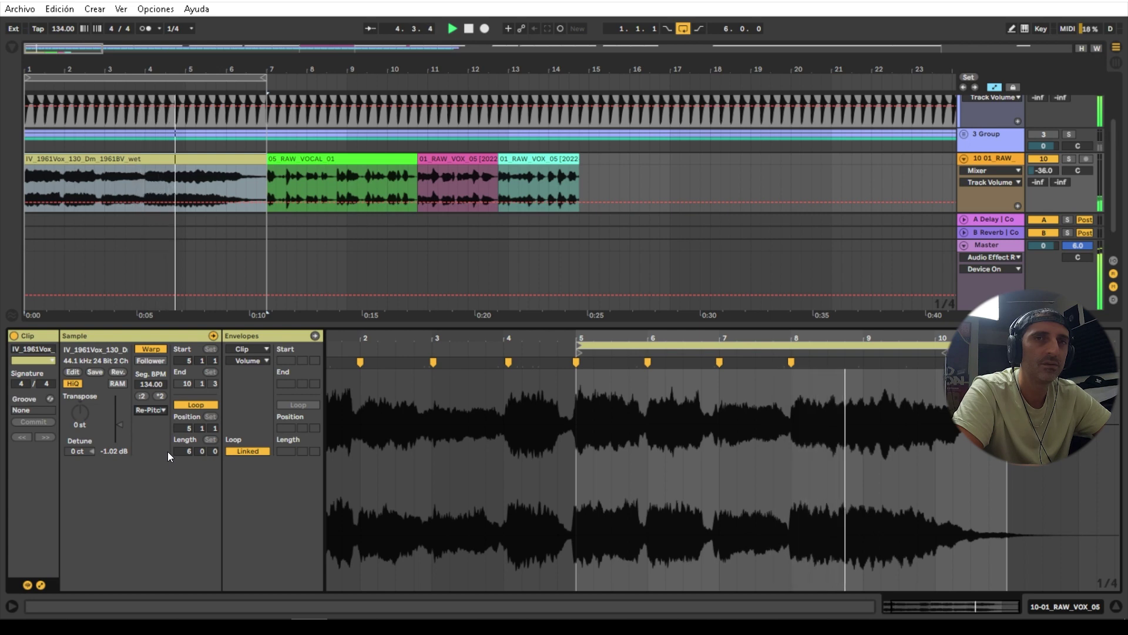
# - Set the first vocal clip's warp mode back to Texture
pyautogui.click(155, 411)
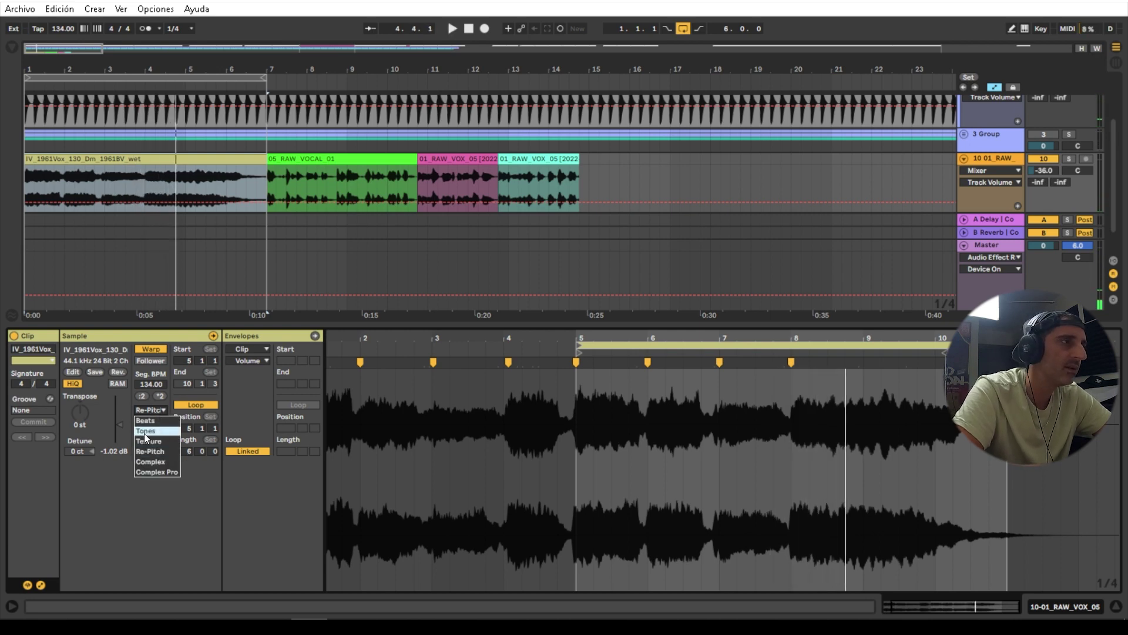
pyautogui.click(148, 440)
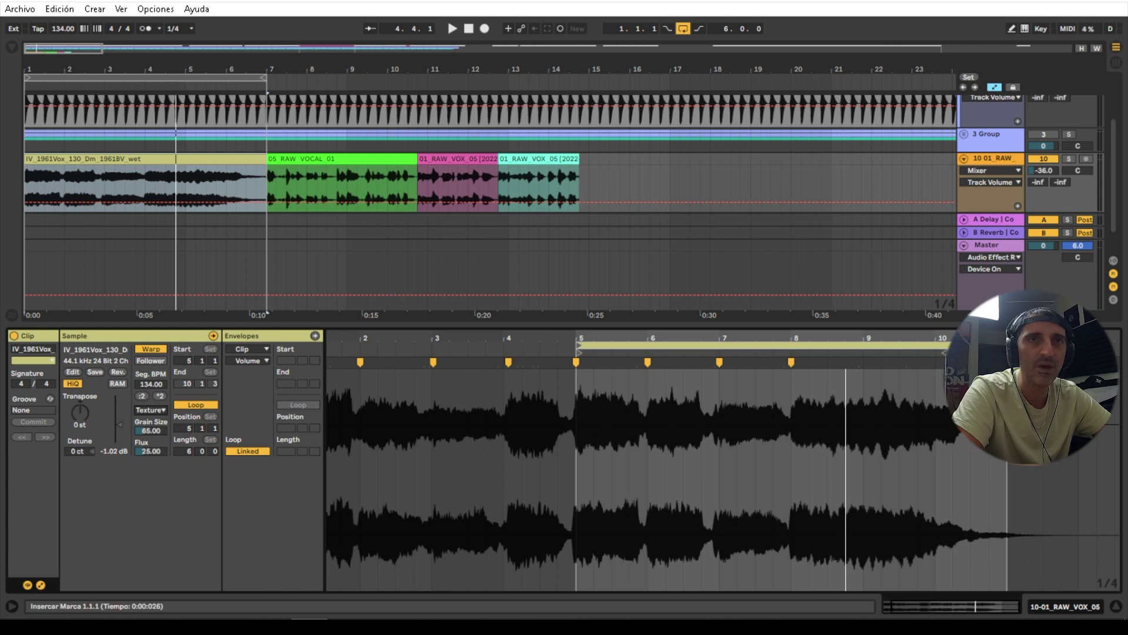
pyautogui.moveTo(722, 338); pyautogui.dragTo(723, 328)
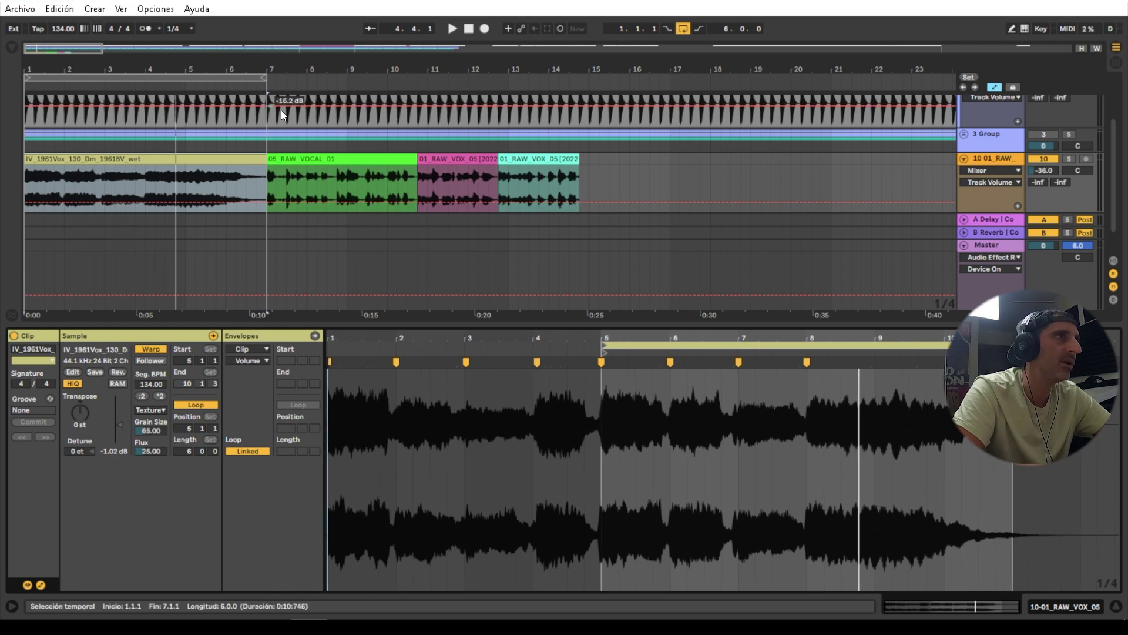
# - Move the three raw vocal clips to start at about bar 12 and extend the arrangement loop to 8 bars
pyautogui.moveTo(629, 176); pyautogui.dragTo(512, 162)
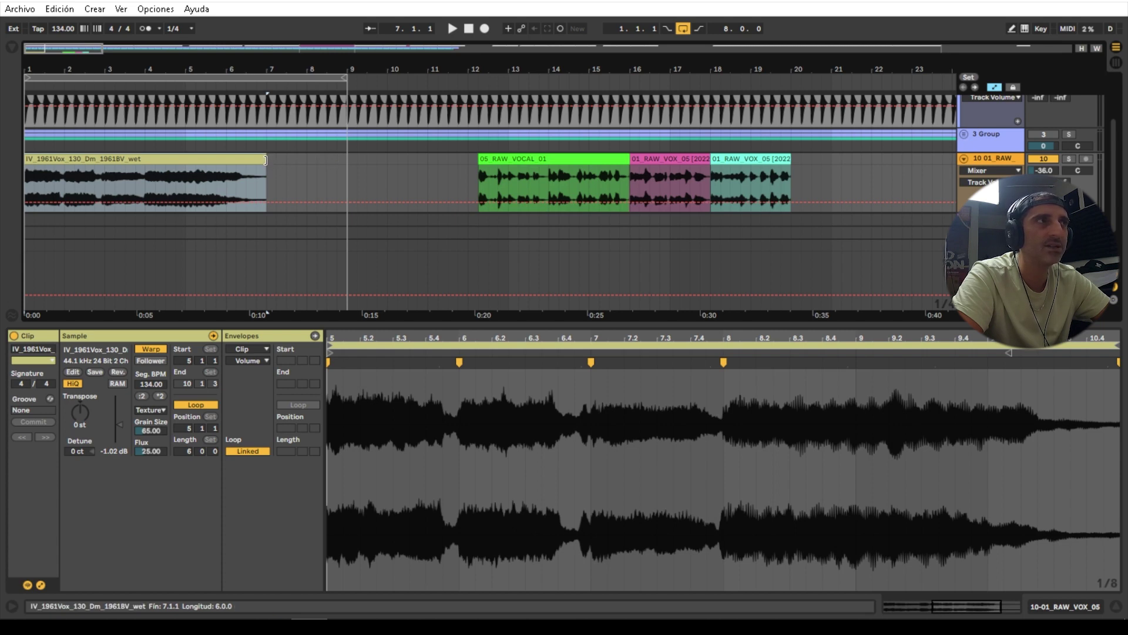
pyautogui.moveTo(308, 159); pyautogui.dragTo(275, 156)
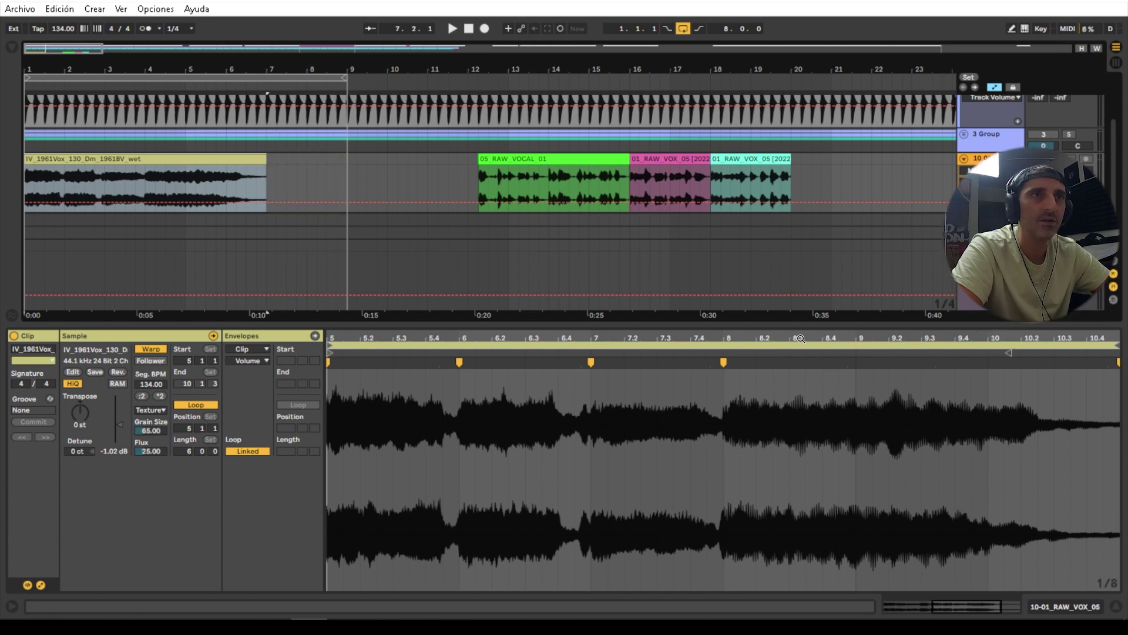
# - Extend the first vocal clip's sample loop length to about 10.1.3 and move its last warp marker to bar 12
pyautogui.moveTo(802, 339); pyautogui.dragTo(817, 311)
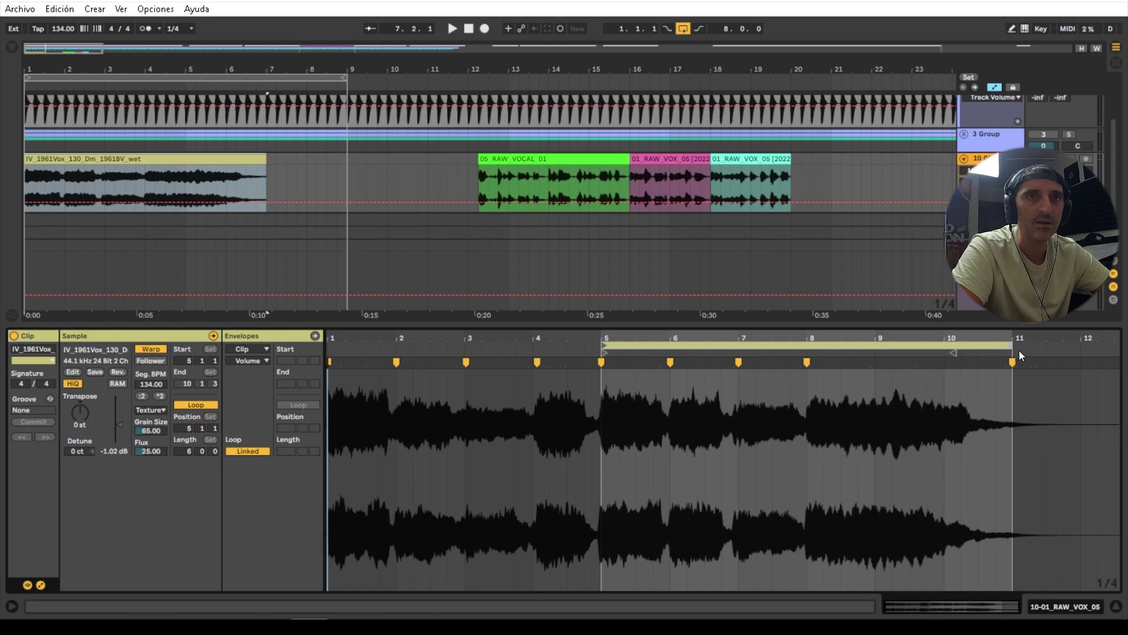
pyautogui.moveTo(1009, 344); pyautogui.dragTo(1122, 347)
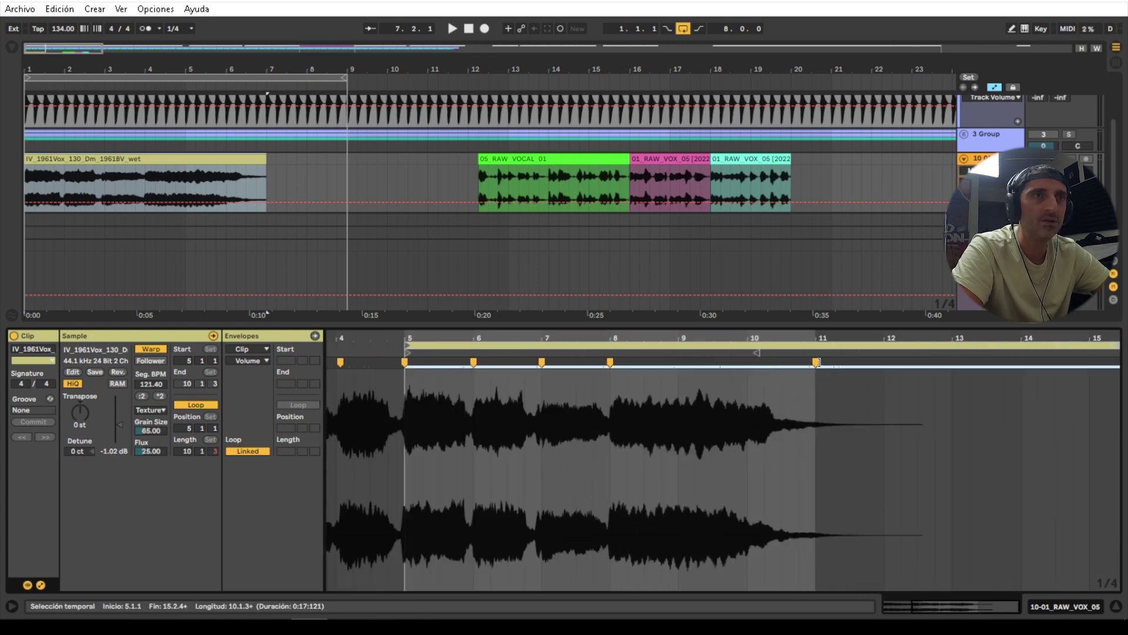
pyautogui.moveTo(815, 362); pyautogui.dragTo(876, 363)
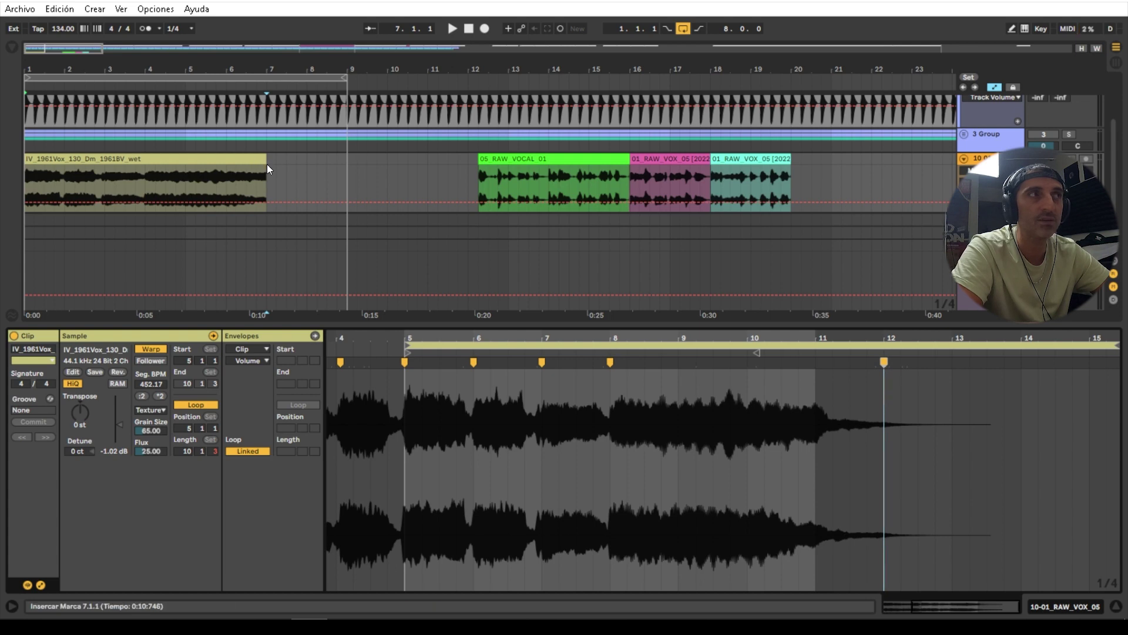
# - Lengthen the first vocal clip to bar 9 in the arrangement and stretch its last warp marker to just past bar 14
pyautogui.moveTo(268, 166); pyautogui.dragTo(345, 147)
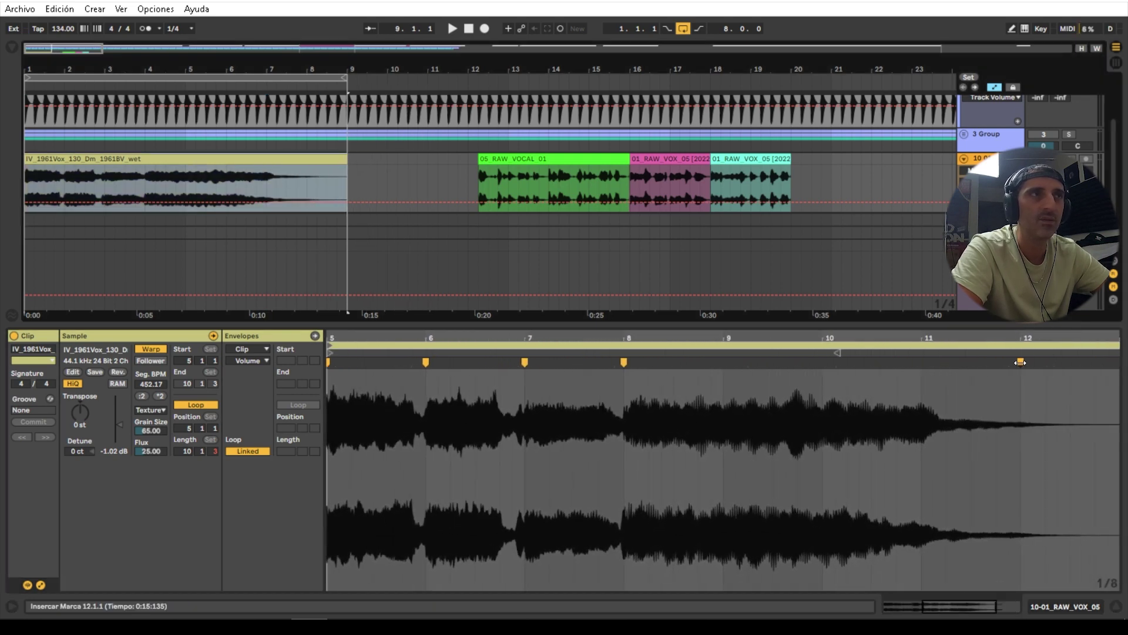
pyautogui.moveTo(1020, 363)
pyautogui.mouseDown()
pyautogui.moveTo(944, 363)
pyautogui.moveTo(1111, 361)
pyautogui.moveTo(1037, 359)
pyautogui.moveTo(1096, 365)
pyautogui.mouseUp()
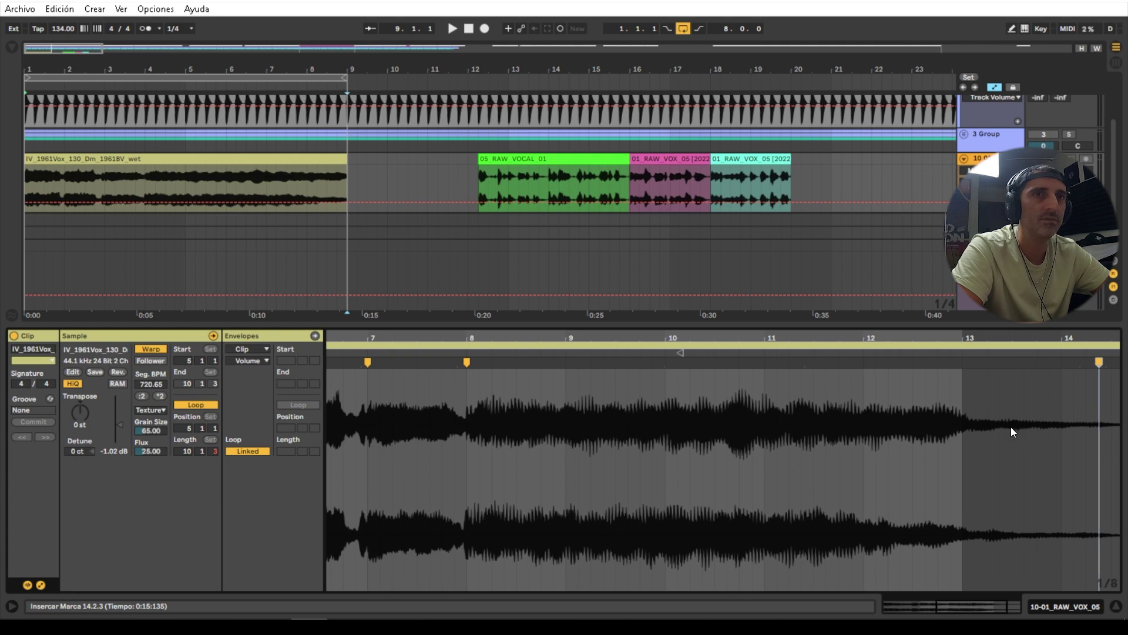
pyautogui.moveTo(1096, 364); pyautogui.dragTo(1087, 365)
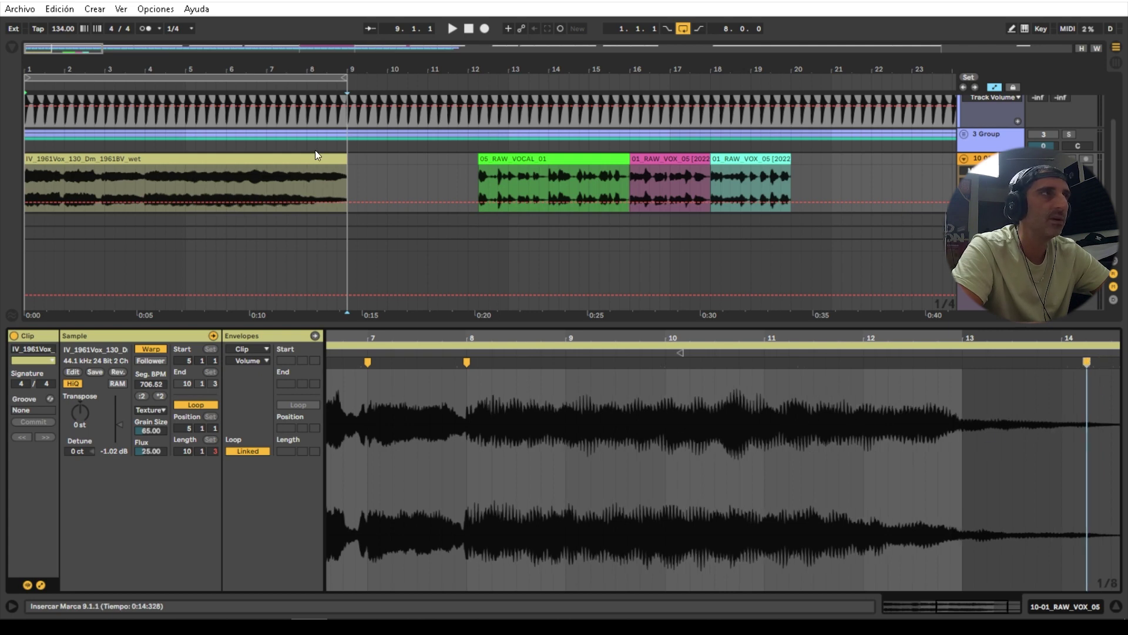
# - Play back the eight-bar loop to audition the stretched vocal
pyautogui.click(132, 82)
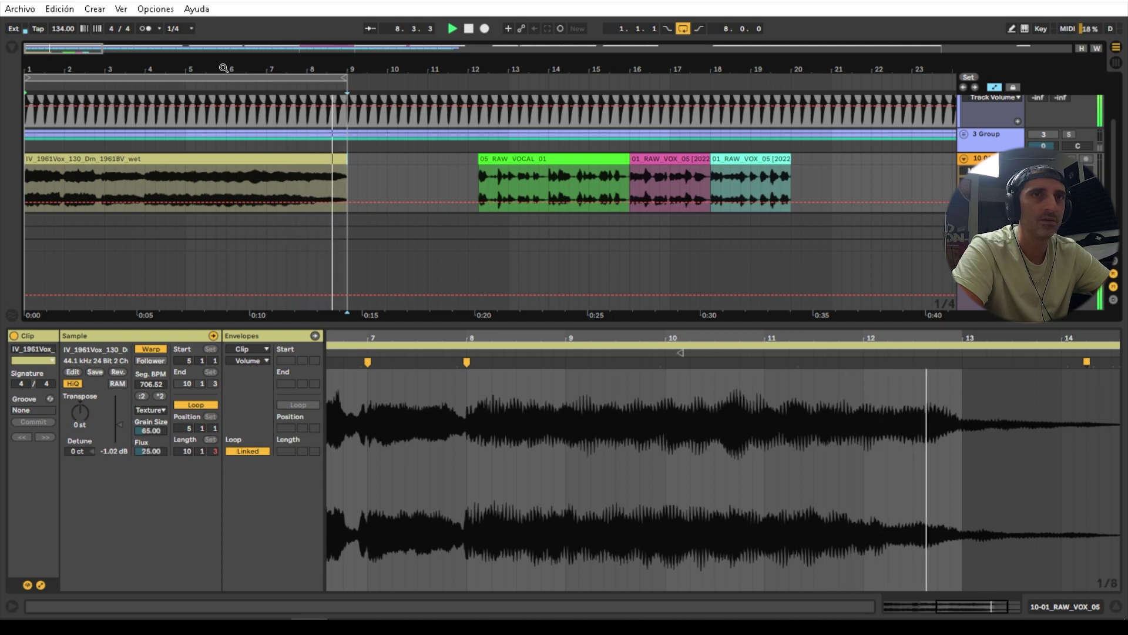
pyautogui.press('space')
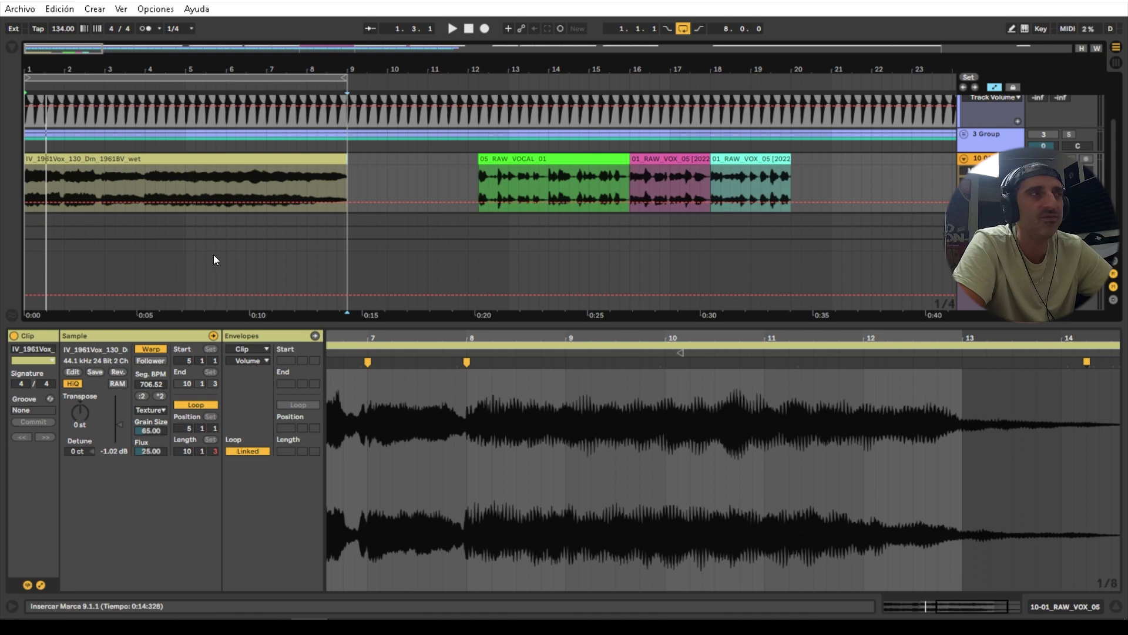
# - Split the first vocal clip at bar 4 and use the Texture warp mode on the part after the cut
pyautogui.click(180, 171)
pyautogui.hotkey('ctrl', 'e')
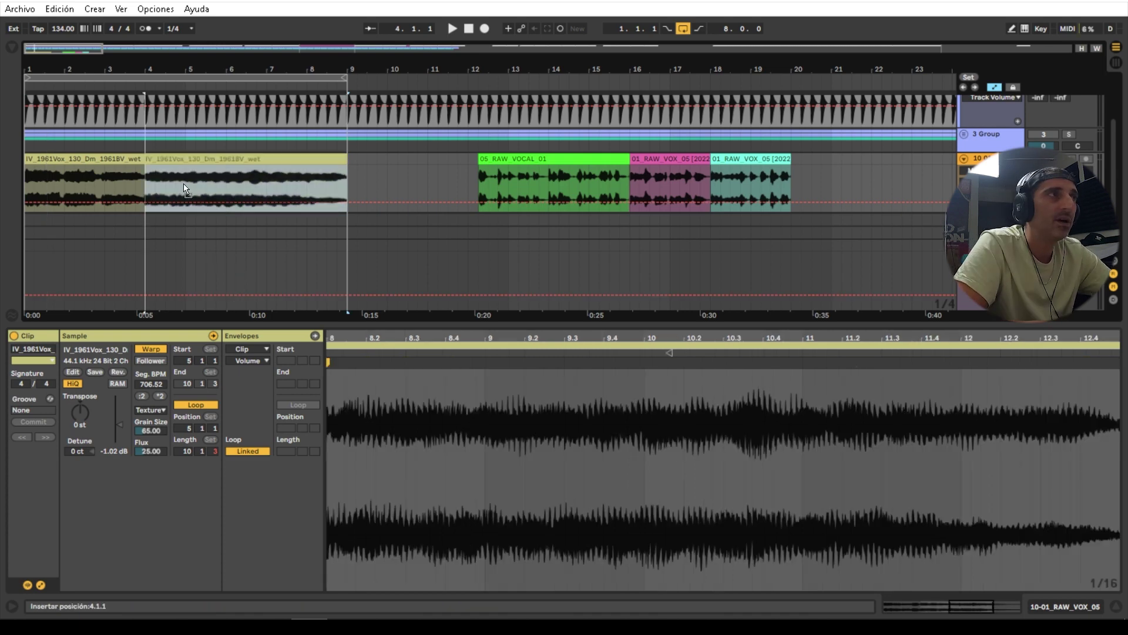
pyautogui.click(185, 159)
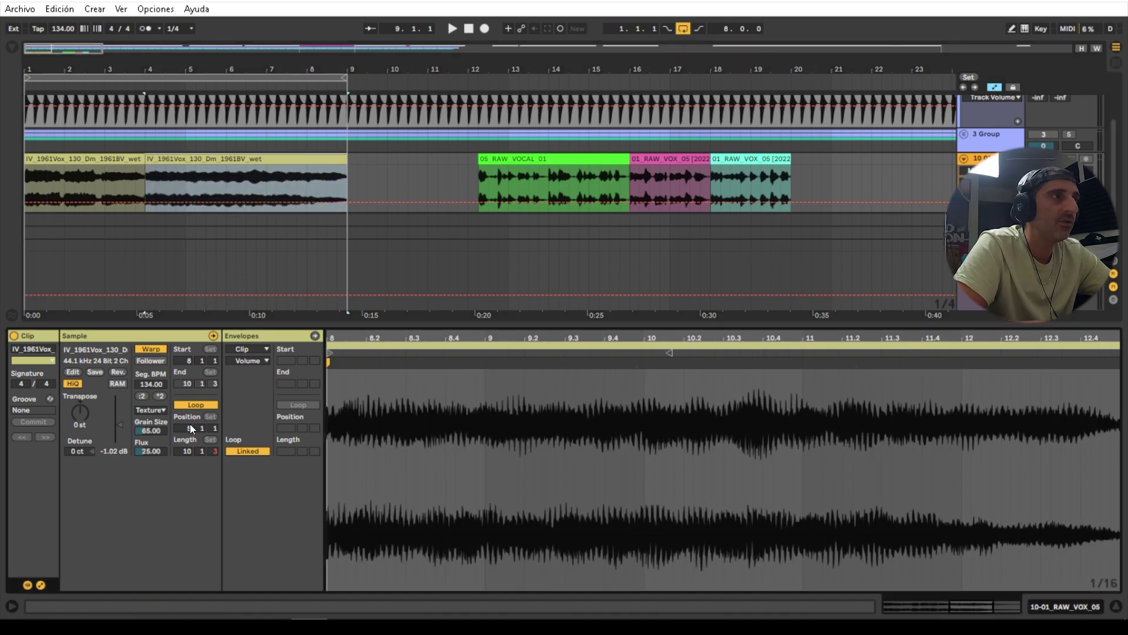
pyautogui.click(150, 410)
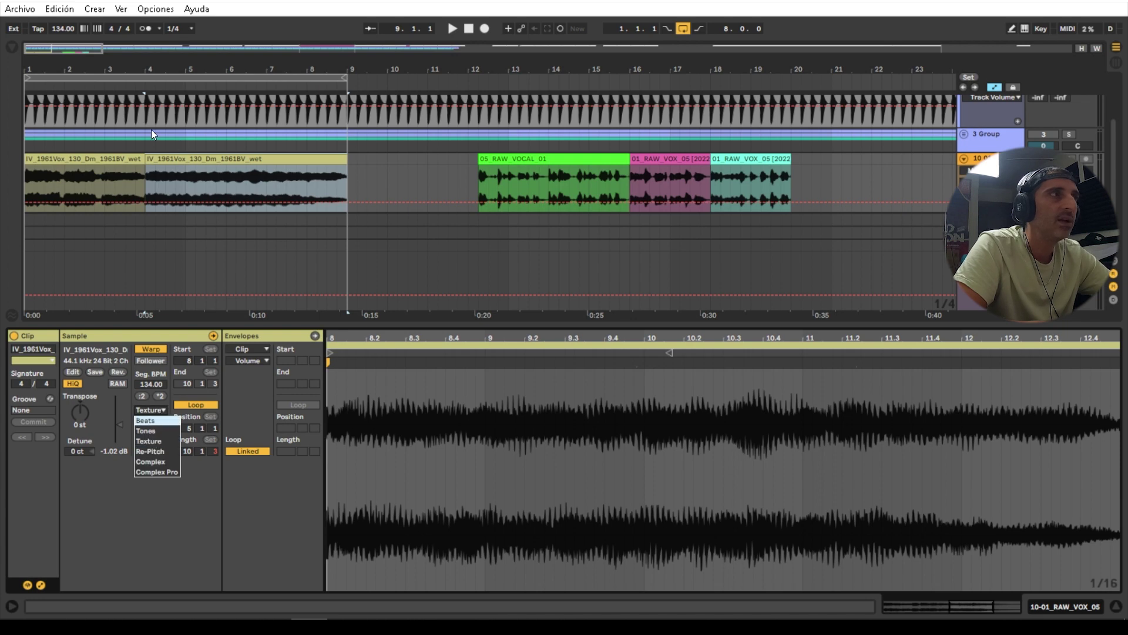
pyautogui.click(152, 440)
# - Set the warp mode of the vocal piece spanning bars 1 to 4 to Complex Pro
pyautogui.click(96, 158)
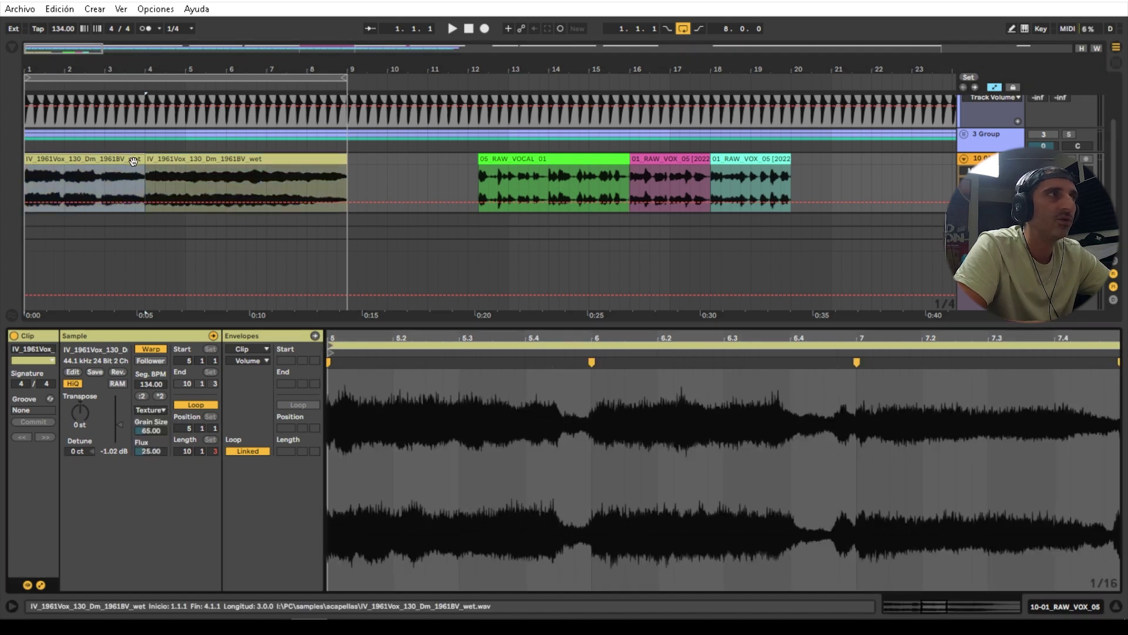
pyautogui.click(171, 158)
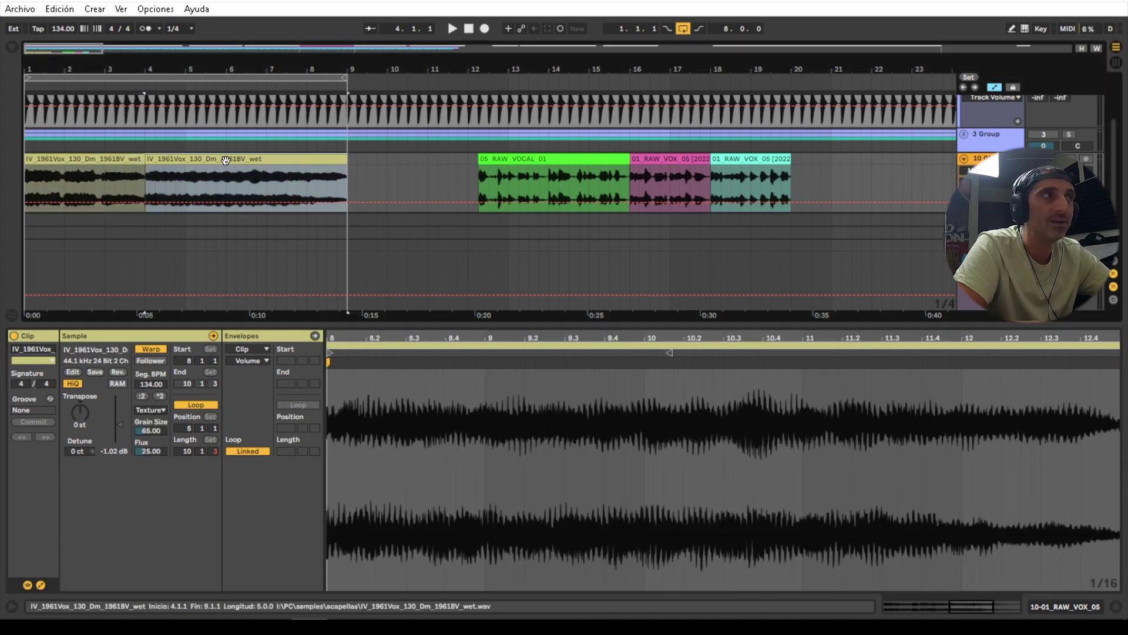
pyautogui.click(113, 197)
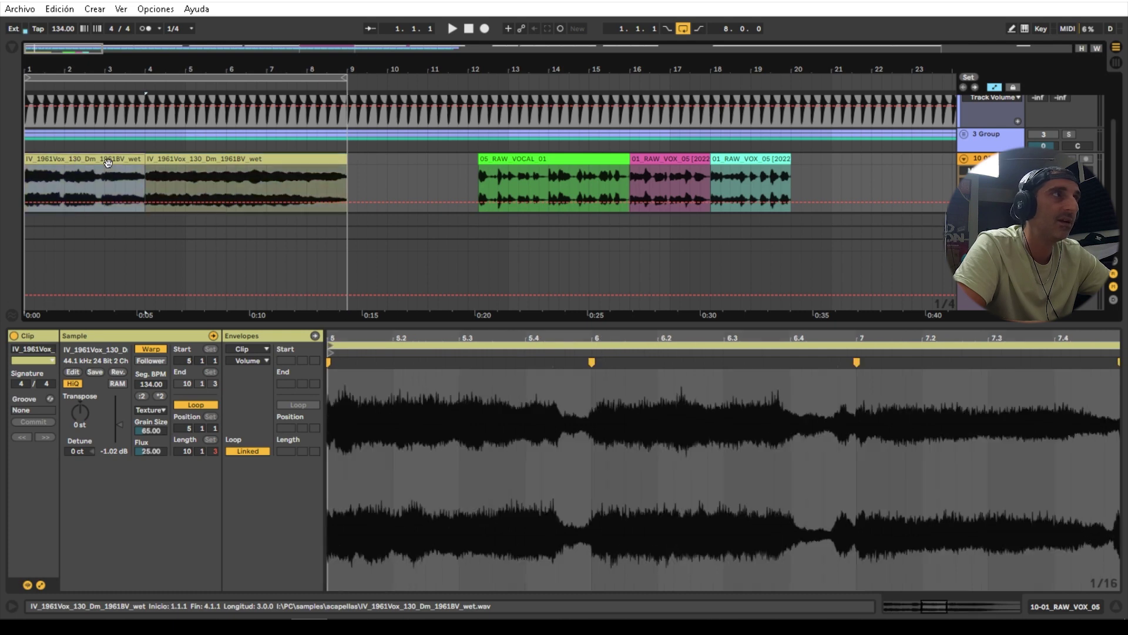
pyautogui.click(151, 409)
pyautogui.click(160, 473)
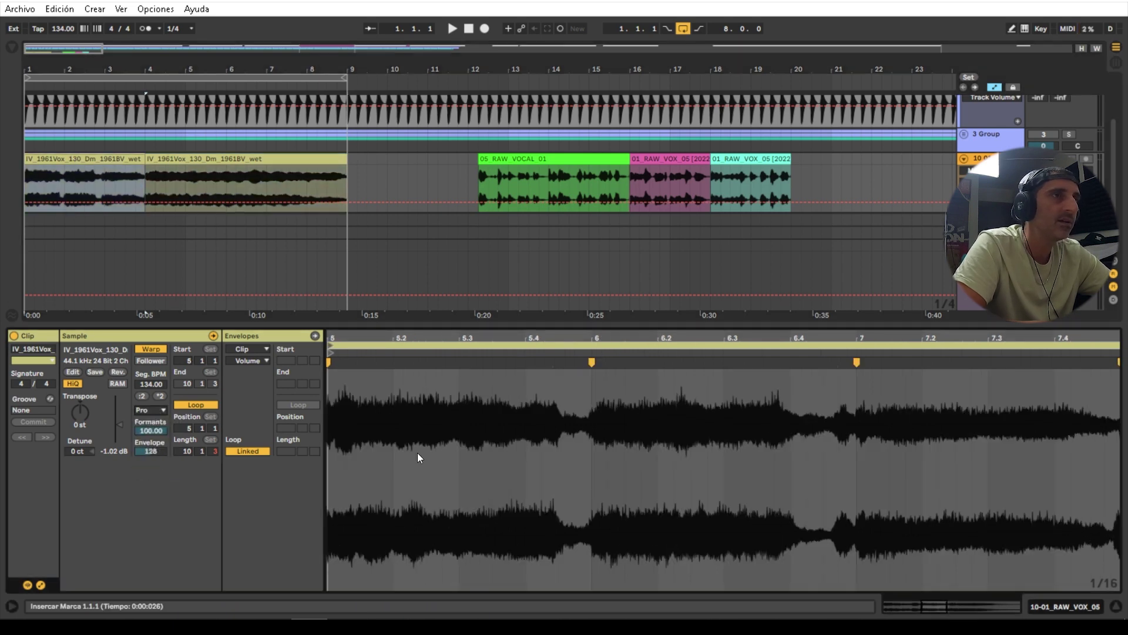
# - Split the opening vocal piece at bar 2 and set the one-bar part before the cut to Texture warp mode
pyautogui.moveTo(762, 344); pyautogui.dragTo(762, 323)
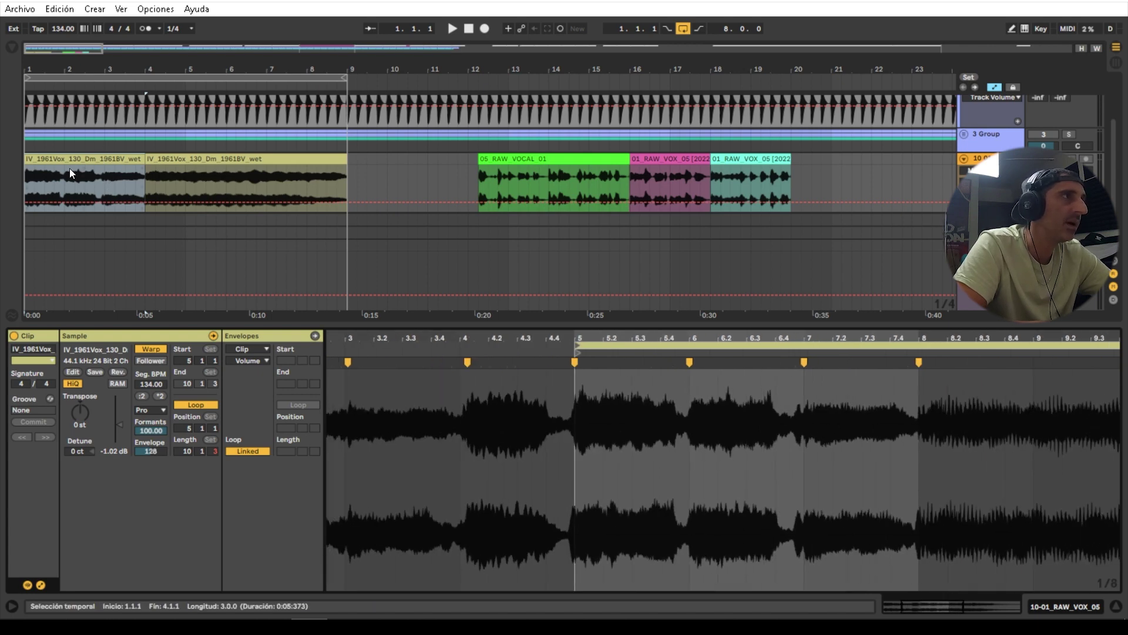
pyautogui.moveTo(66, 169); pyautogui.dragTo(25, 168)
pyautogui.hotkey('ctrl', 'e')
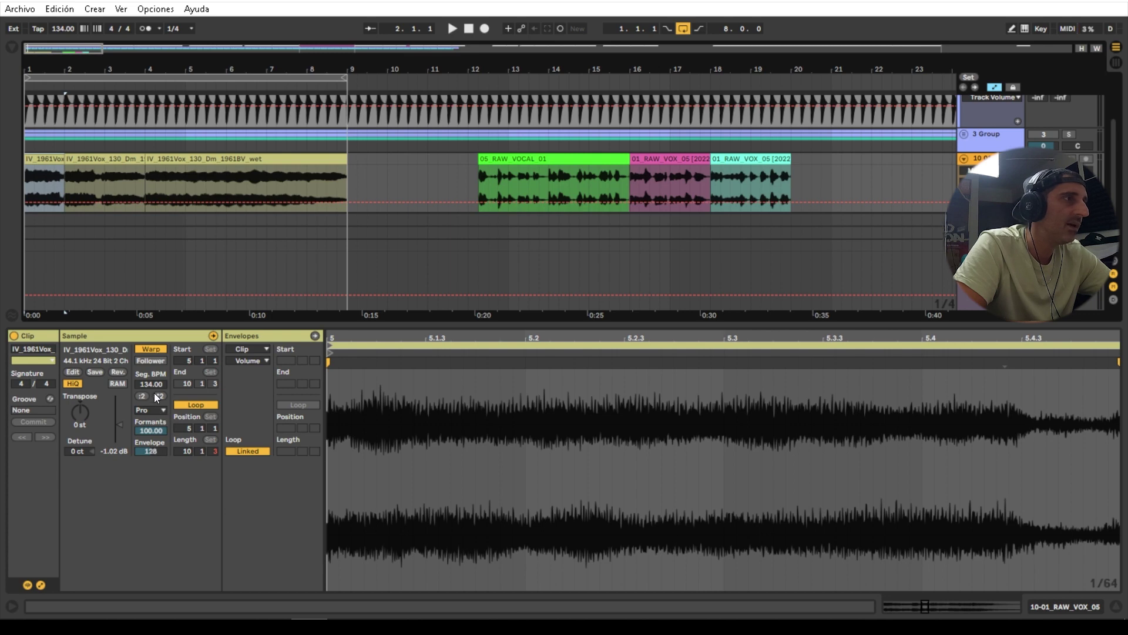
pyautogui.click(153, 410)
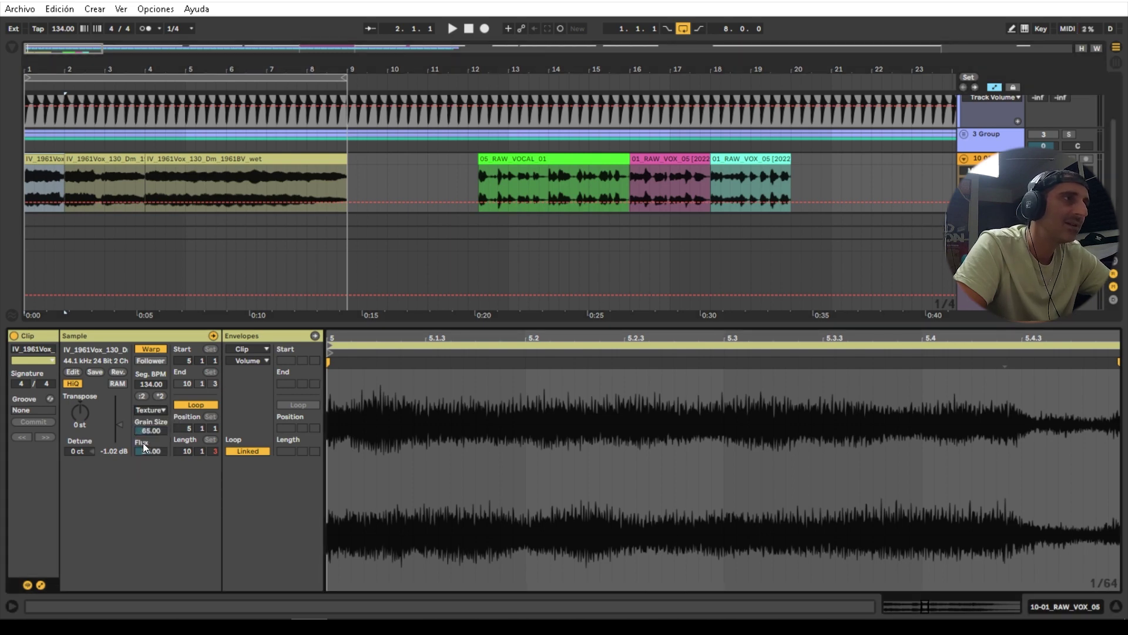
# - Stretch the first one-bar piece by moving its bar 6 warp marker to just before bar 7, and audition it
pyautogui.moveTo(421, 342); pyautogui.dragTo(433, 335)
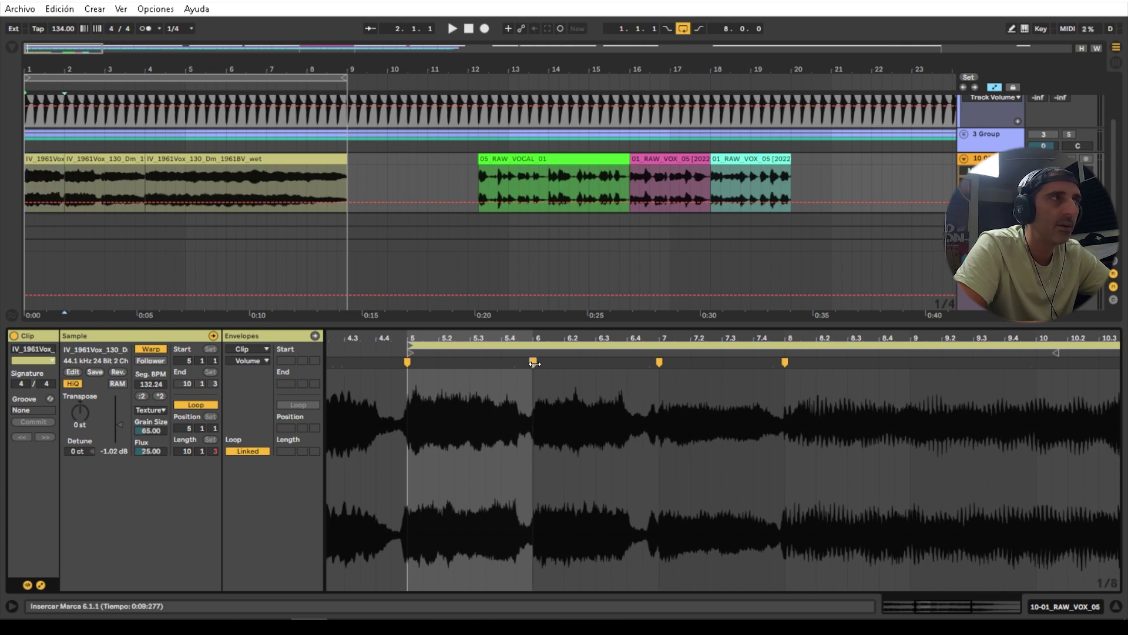
pyautogui.moveTo(534, 362); pyautogui.dragTo(654, 363)
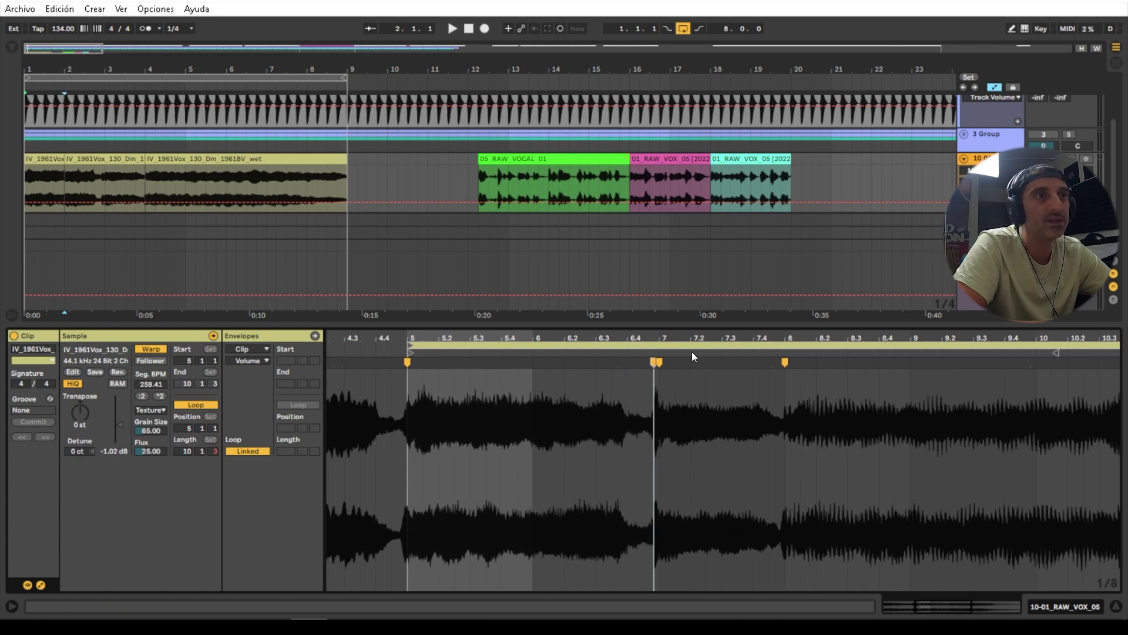
pyautogui.press('space')
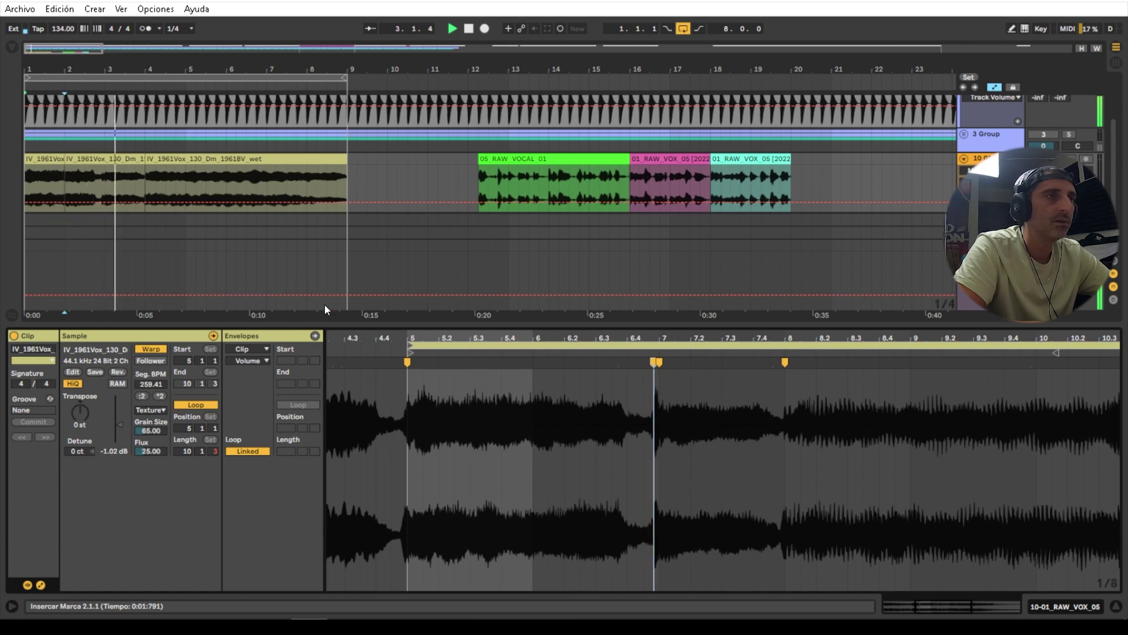
pyautogui.press('space')
# - Split the vocal at bar 3 and set the piece between bars 2 and 3 to Texture warp mode
pyautogui.moveTo(106, 171); pyautogui.dragTo(66, 160)
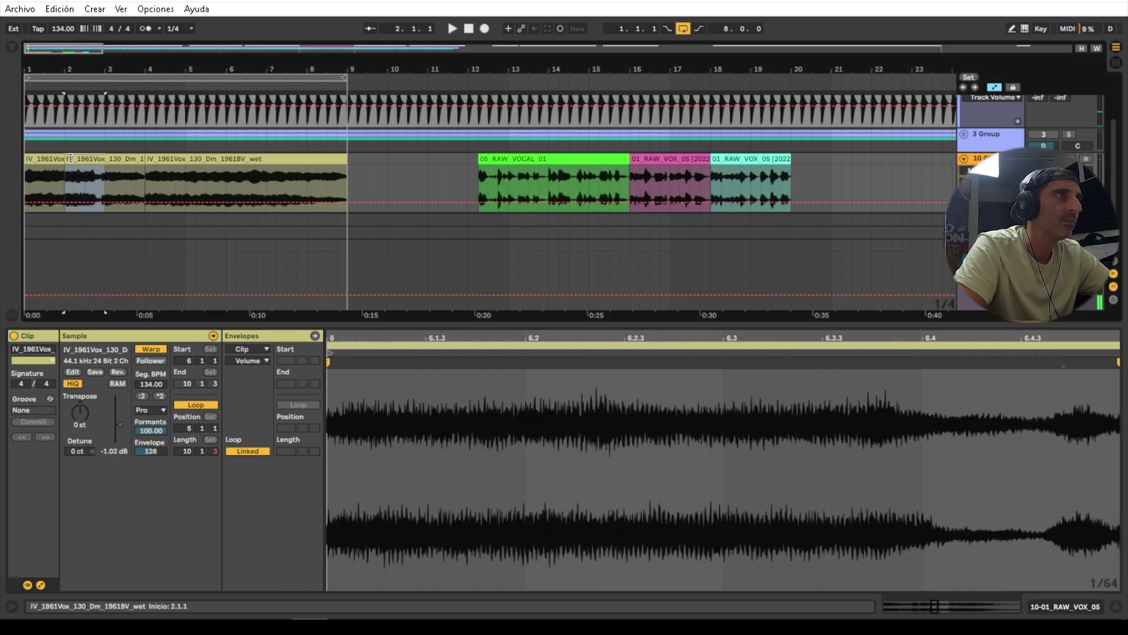
pyautogui.click(106, 171)
pyautogui.hotkey('ctrl', 'e')
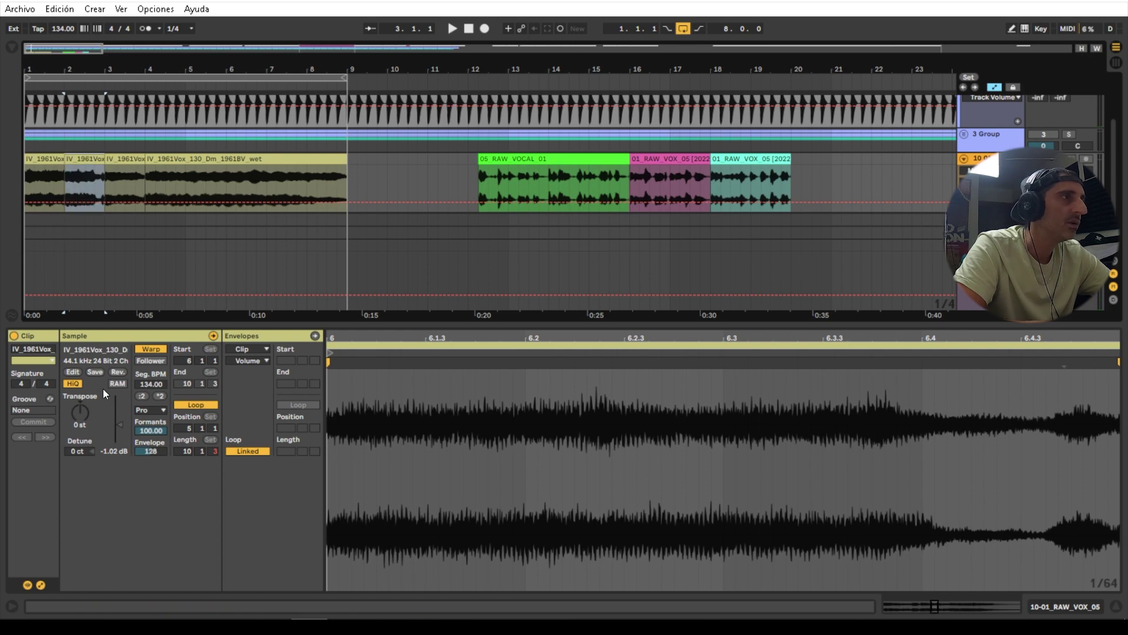
pyautogui.click(149, 412)
pyautogui.click(154, 439)
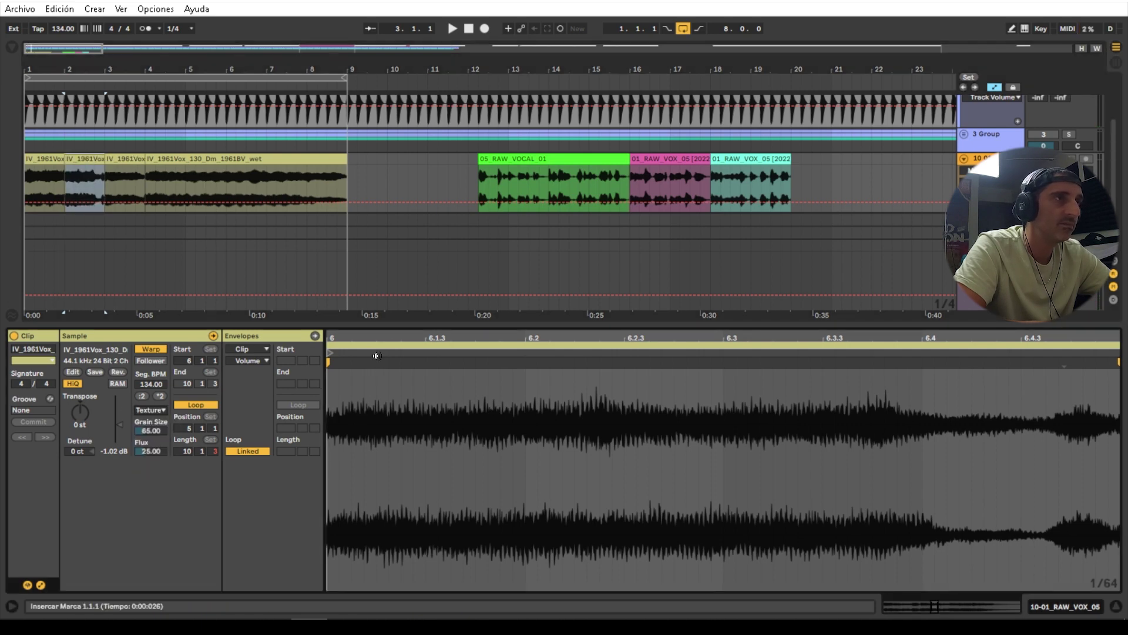
# - Stretch the piece between bars 2 and 3 by moving its bar 7 warp marker to just before bar 8, and audition it
pyautogui.moveTo(392, 338); pyautogui.dragTo(390, 288)
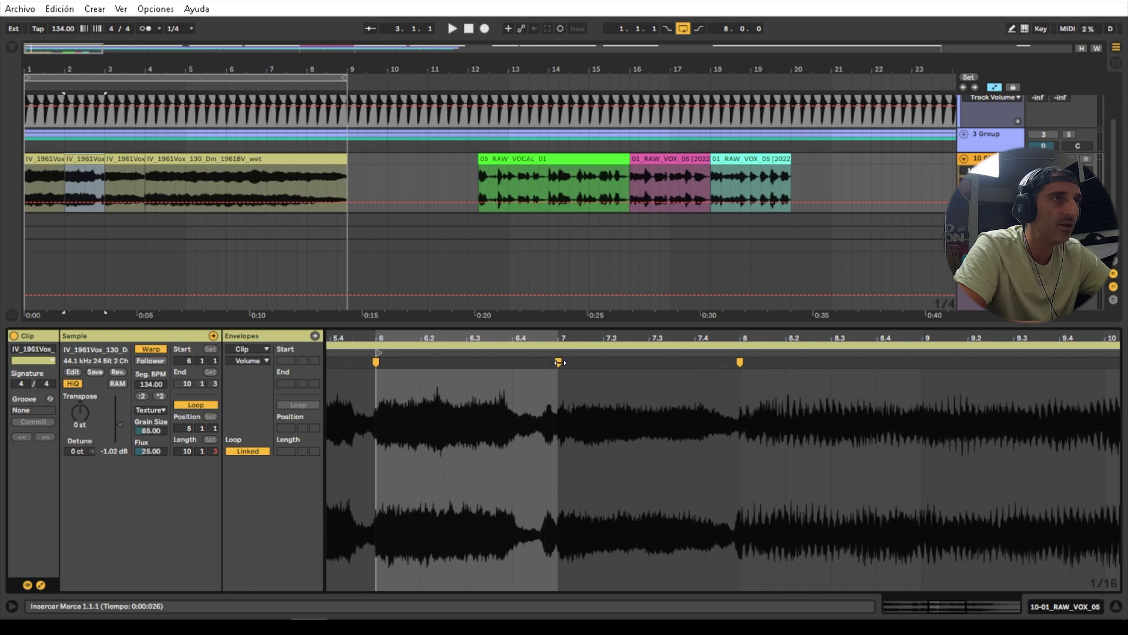
pyautogui.moveTo(559, 363); pyautogui.dragTo(732, 363)
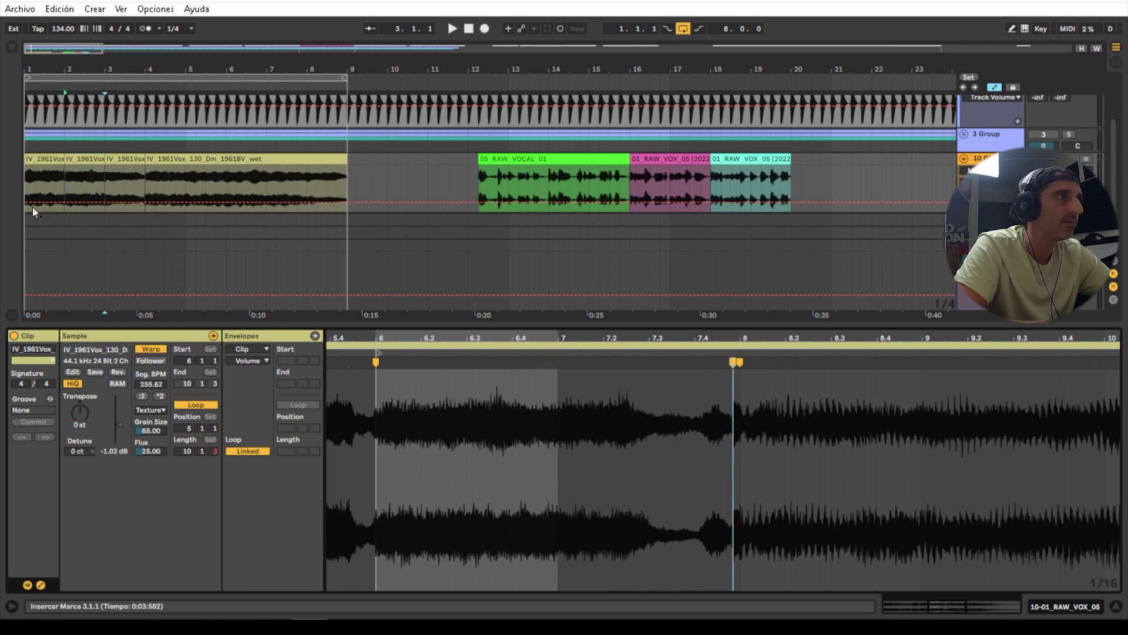
pyautogui.click(45, 159)
pyautogui.press('space')
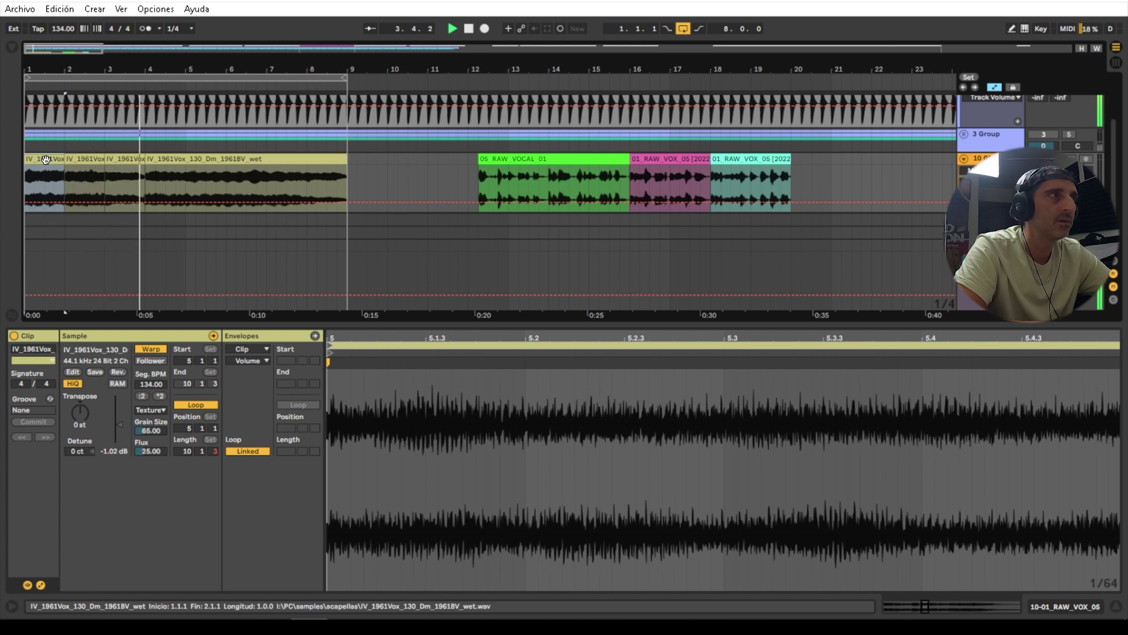
# - Set the piece between bars 3 and 4 to Texture warp mode and stretch it by moving its bar 8 warp marker past bar 10
pyautogui.click(117, 176)
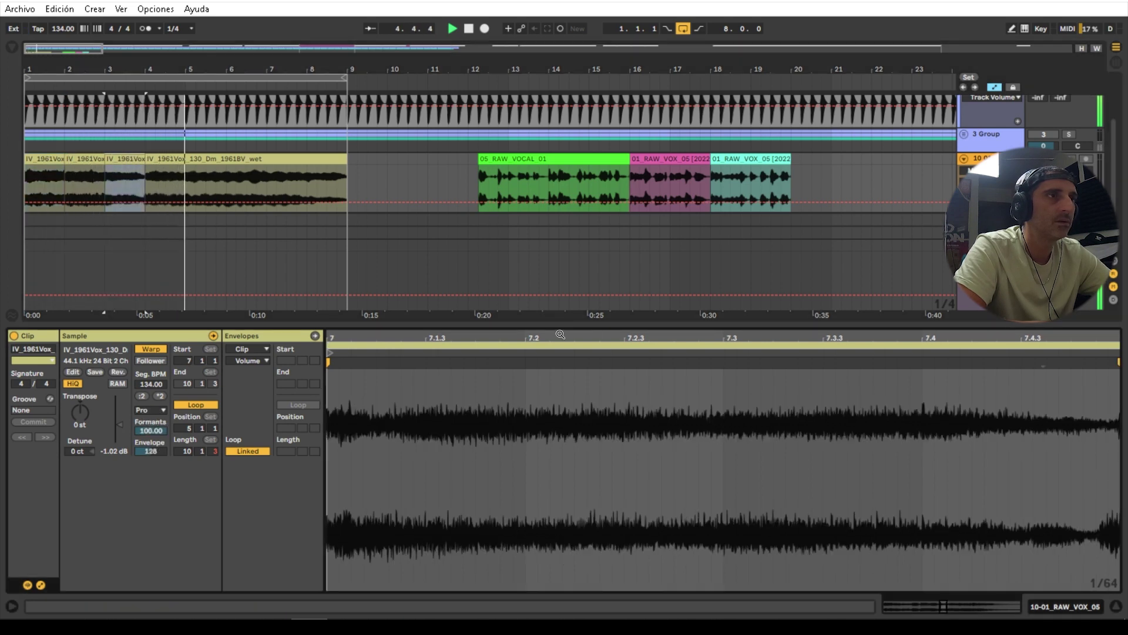
pyautogui.moveTo(561, 334); pyautogui.dragTo(560, 322)
pyautogui.click(151, 410)
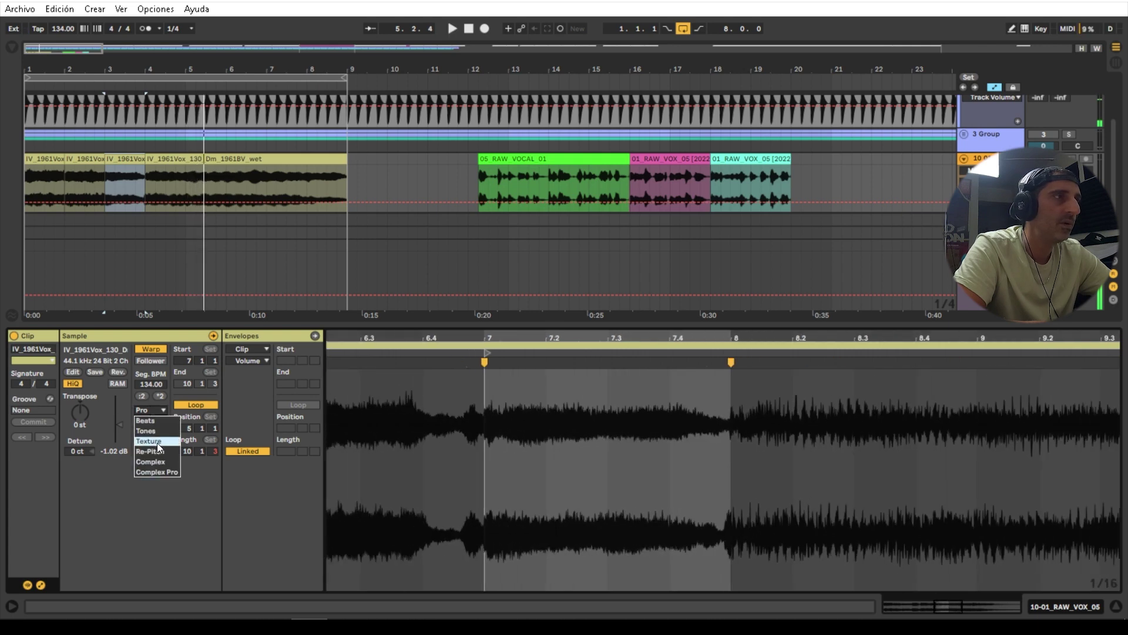
pyautogui.click(150, 440)
pyautogui.moveTo(731, 362)
pyautogui.mouseDown()
pyautogui.moveTo(1024, 360)
pyautogui.moveTo(1123, 340)
pyautogui.moveTo(1125, 325)
pyautogui.mouseUp()
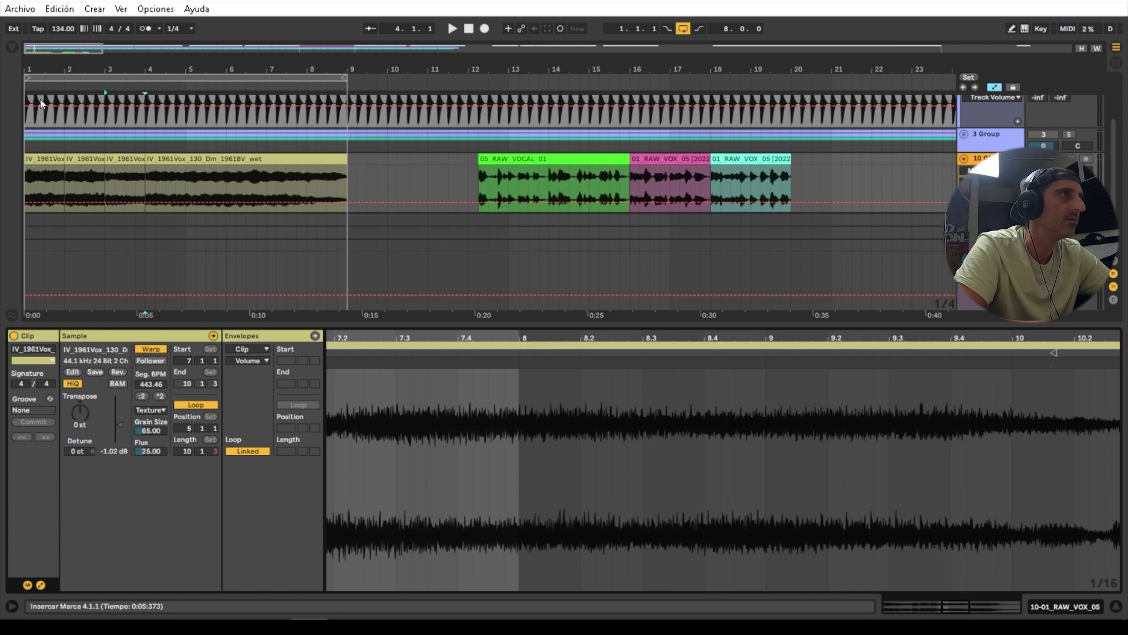
pyautogui.click(51, 83)
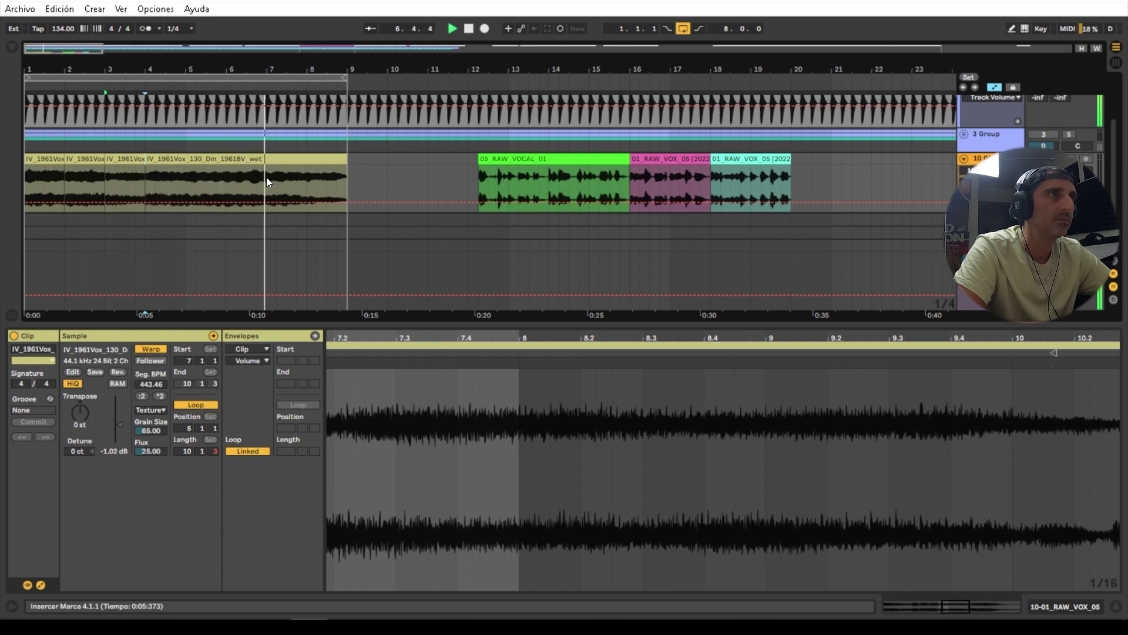
pyautogui.press('space')
# - Split the vocal at bar 7 and reverse the part spanning bars 7 to 9
pyautogui.moveTo(266, 177); pyautogui.dragTo(348, 151)
pyautogui.hotkey('ctrl', 'e')
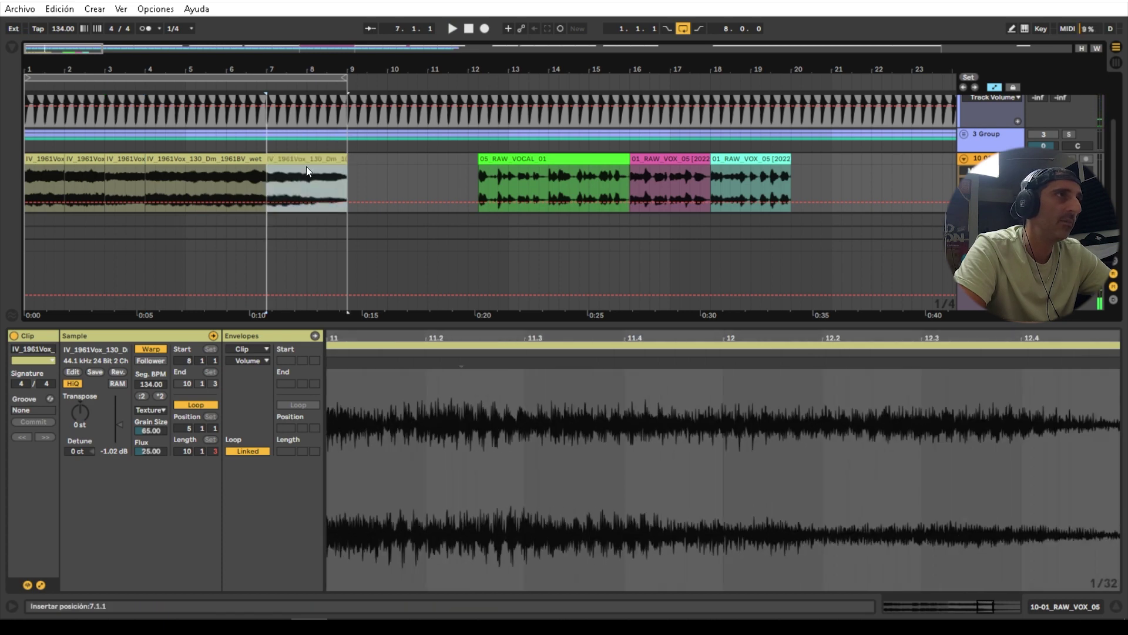
pyautogui.click(116, 375)
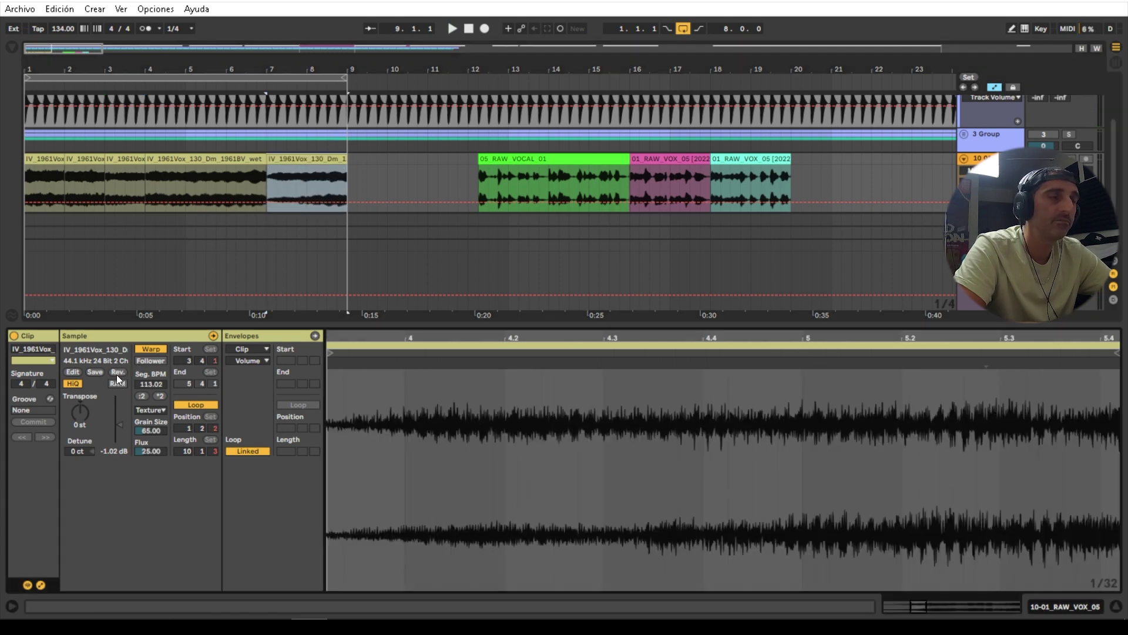
# - Set the reversed piece's start to 6.4.1 and audition it within the eight-bar loop
pyautogui.moveTo(381, 335)
pyautogui.mouseDown()
pyautogui.moveTo(388, 353)
pyautogui.moveTo(497, 356)
pyautogui.moveTo(413, 359)
pyautogui.moveTo(525, 355)
pyautogui.moveTo(370, 355)
pyautogui.moveTo(659, 353)
pyautogui.moveTo(471, 342)
pyautogui.moveTo(736, 347)
pyautogui.moveTo(586, 356)
pyautogui.mouseUp()
pyautogui.press('space')
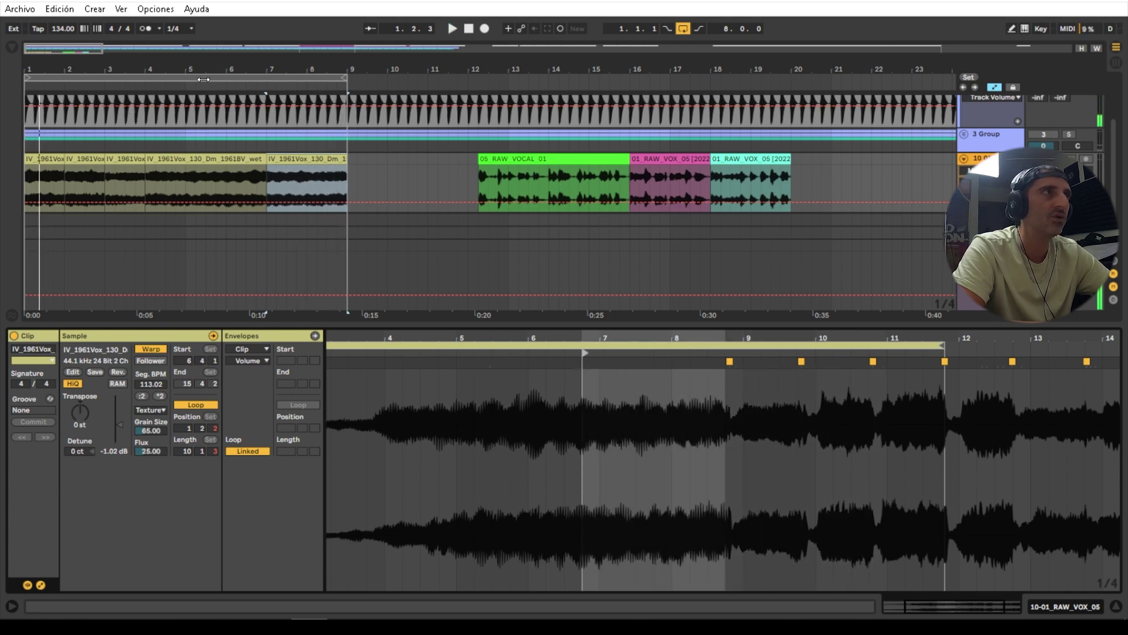
pyautogui.click(203, 80)
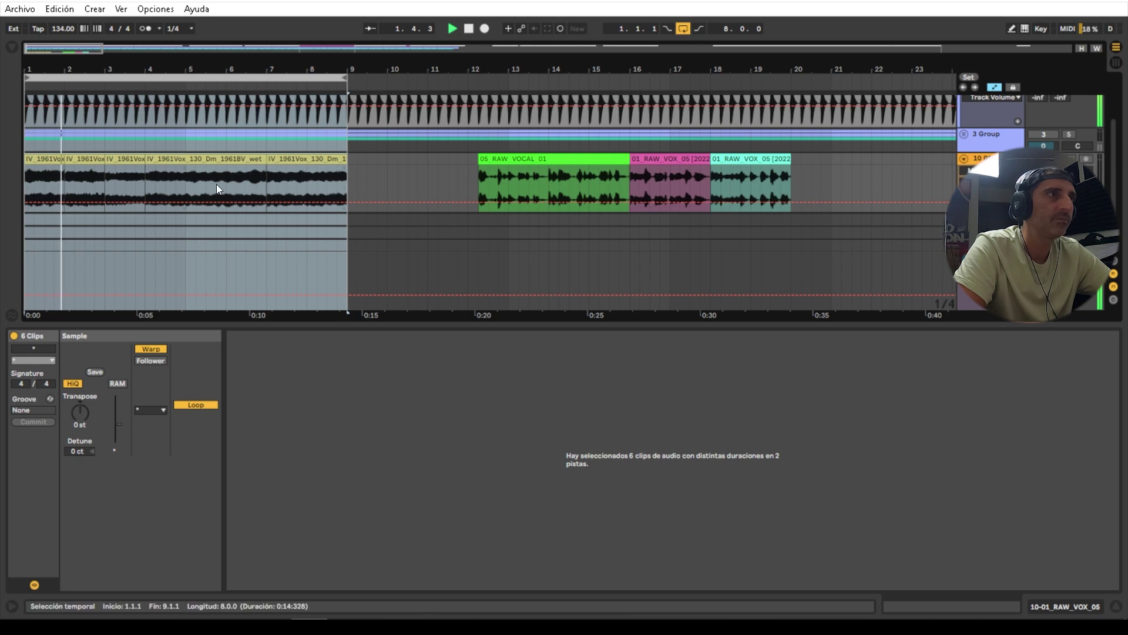
pyautogui.click(306, 170)
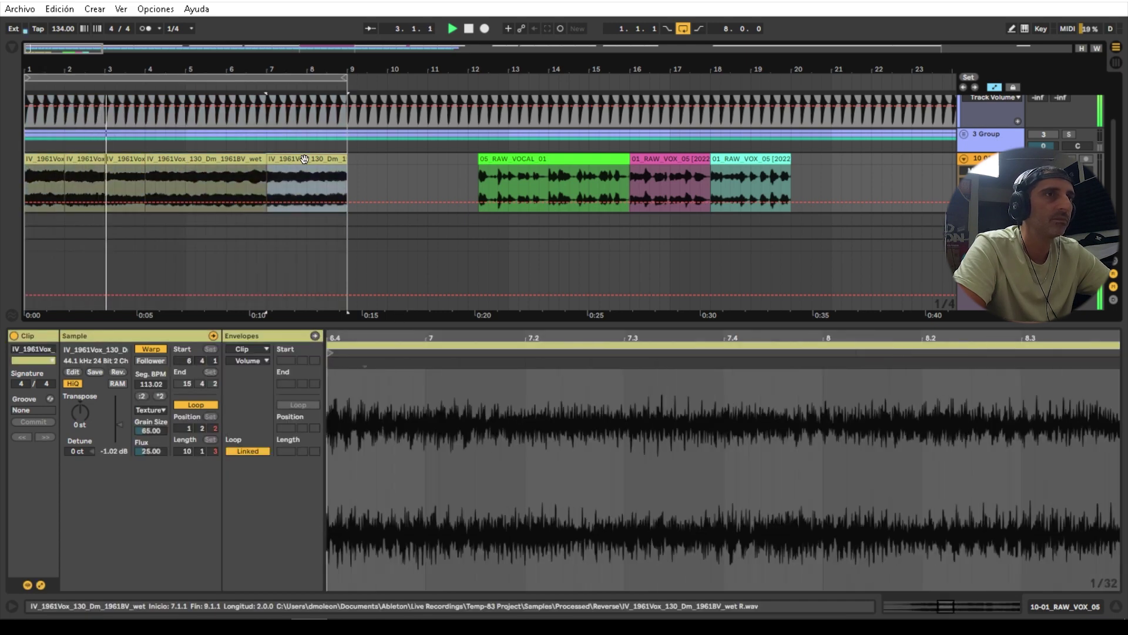
pyautogui.doubleClick(649, 333)
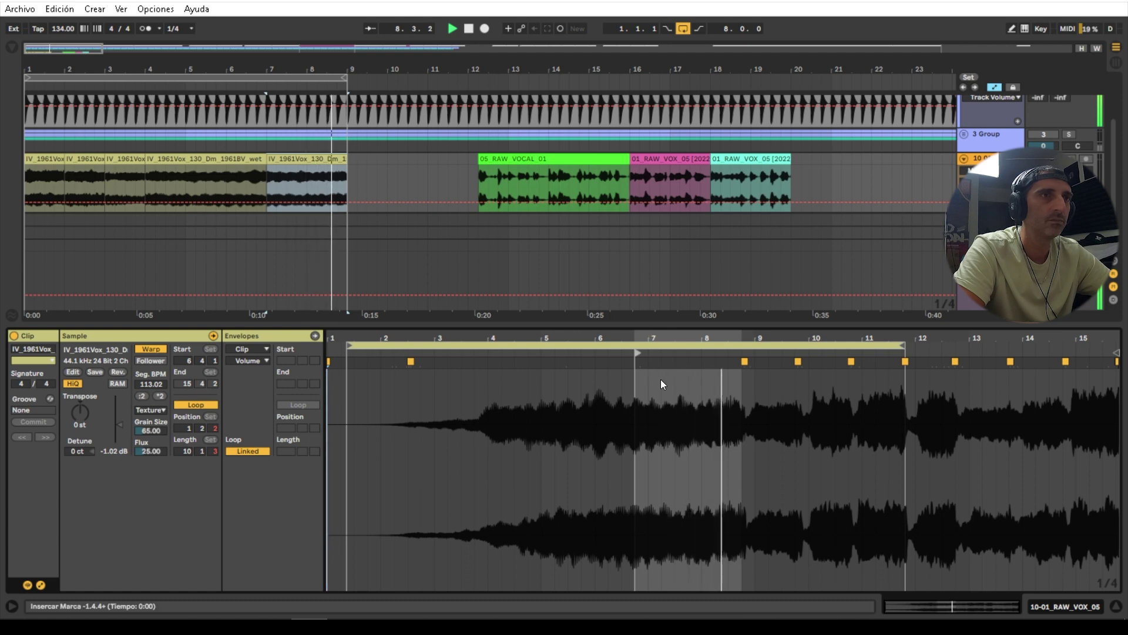
pyautogui.press('space')
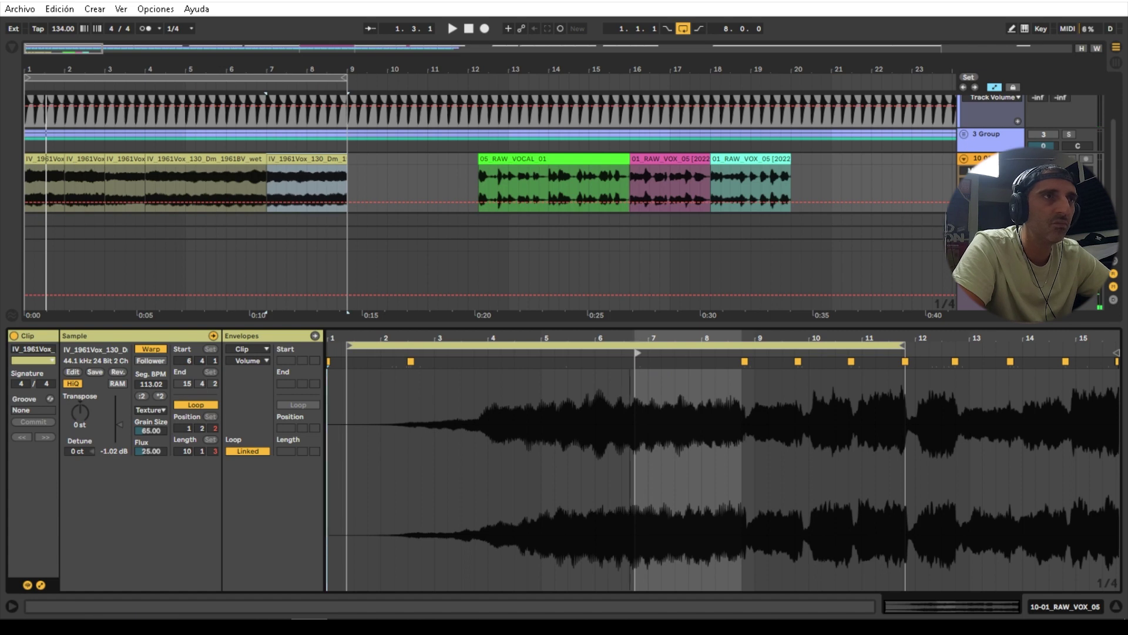
# - Add a warp marker at 6.4.1 in the reversed piece and stretch it by moving its 8.4 marker to about 9.3.3
pyautogui.scroll(4, 635, 353)
pyautogui.doubleClick(651, 361)
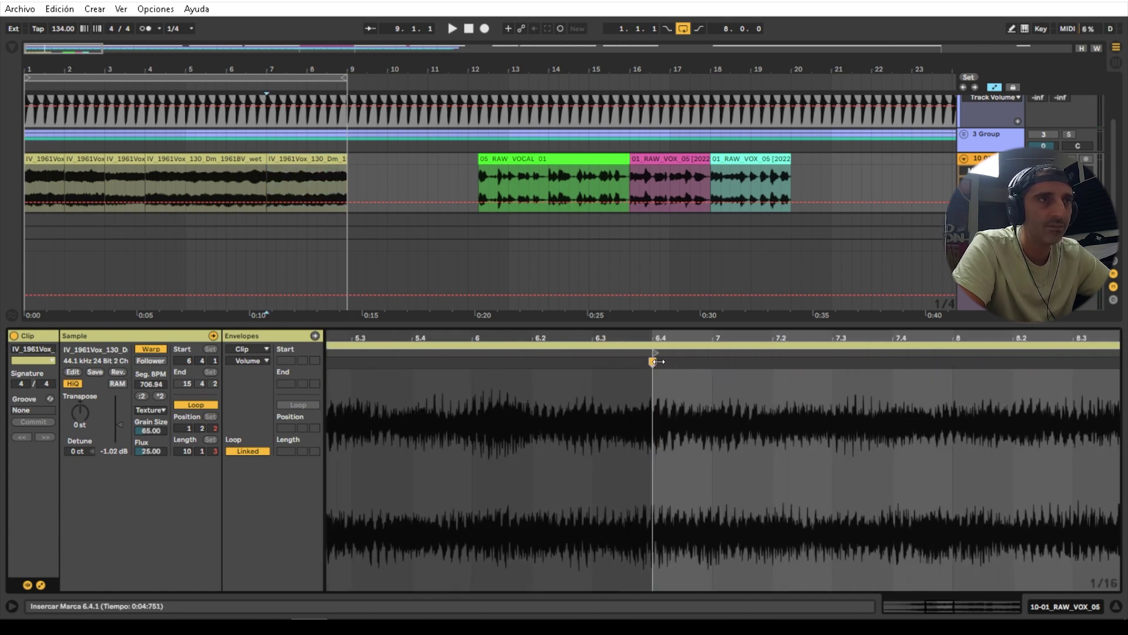
pyautogui.scroll(-3, 658, 337)
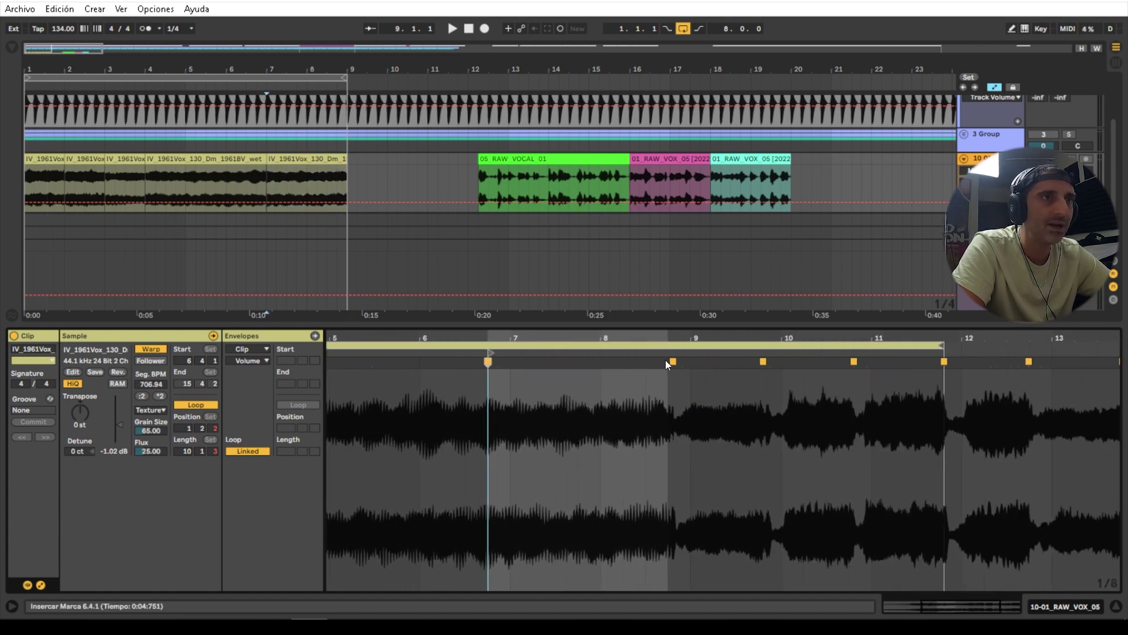
pyautogui.moveTo(672, 361); pyautogui.dragTo(750, 362)
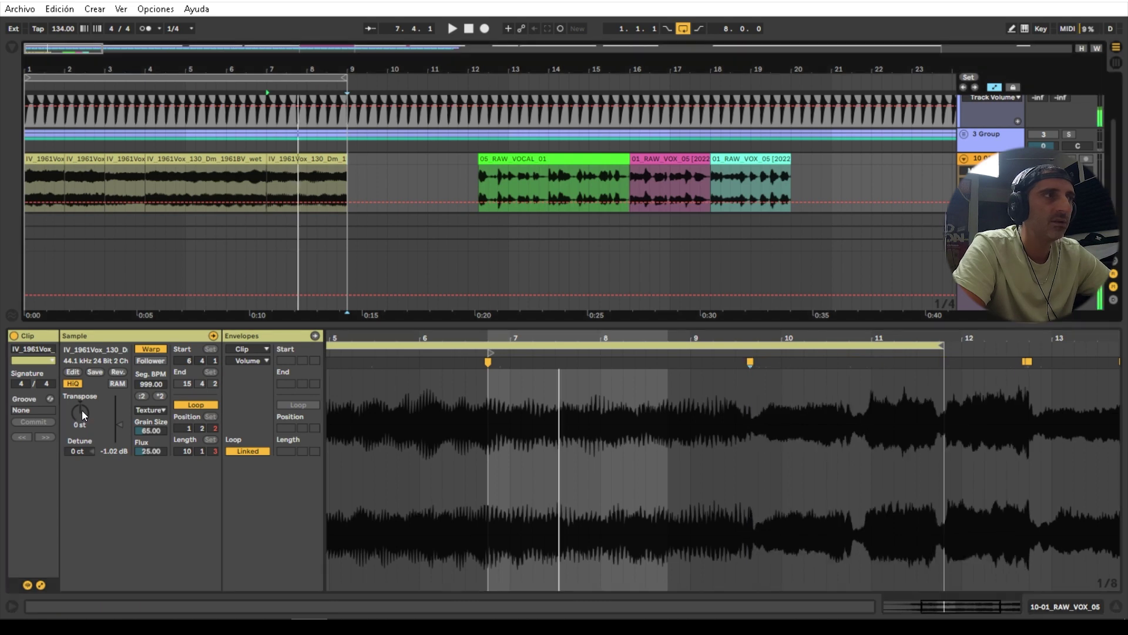
# - Transpose the reversed piece to -20 st while auditioning it
pyautogui.click(83, 415)
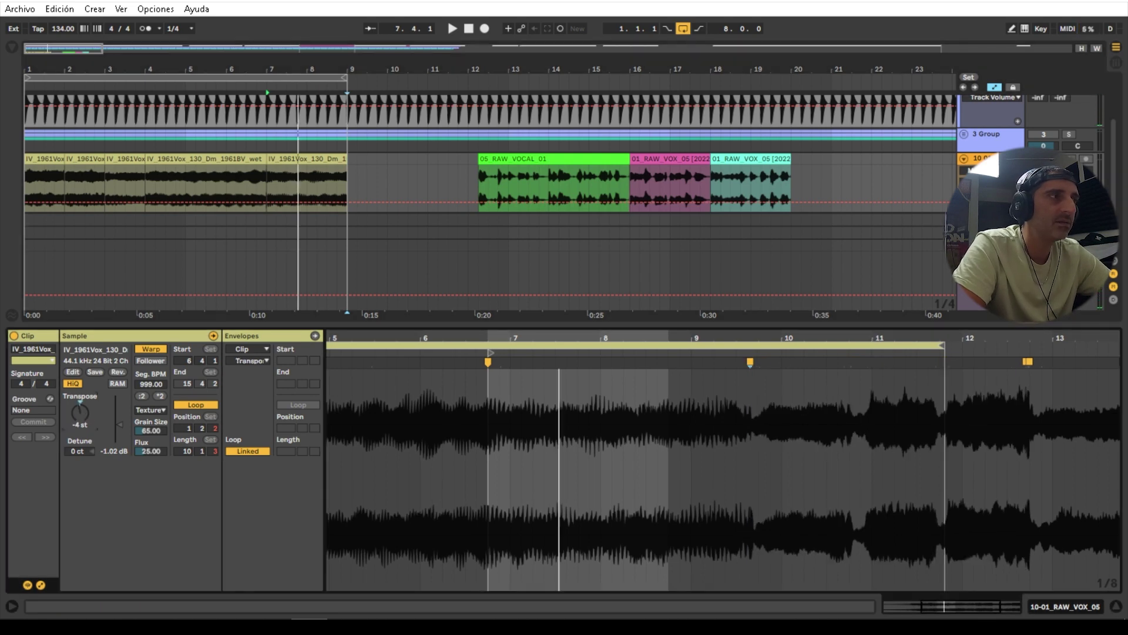
pyautogui.press('space')
pyautogui.press('space')
pyautogui.moveTo(83, 415); pyautogui.dragTo(82, 432)
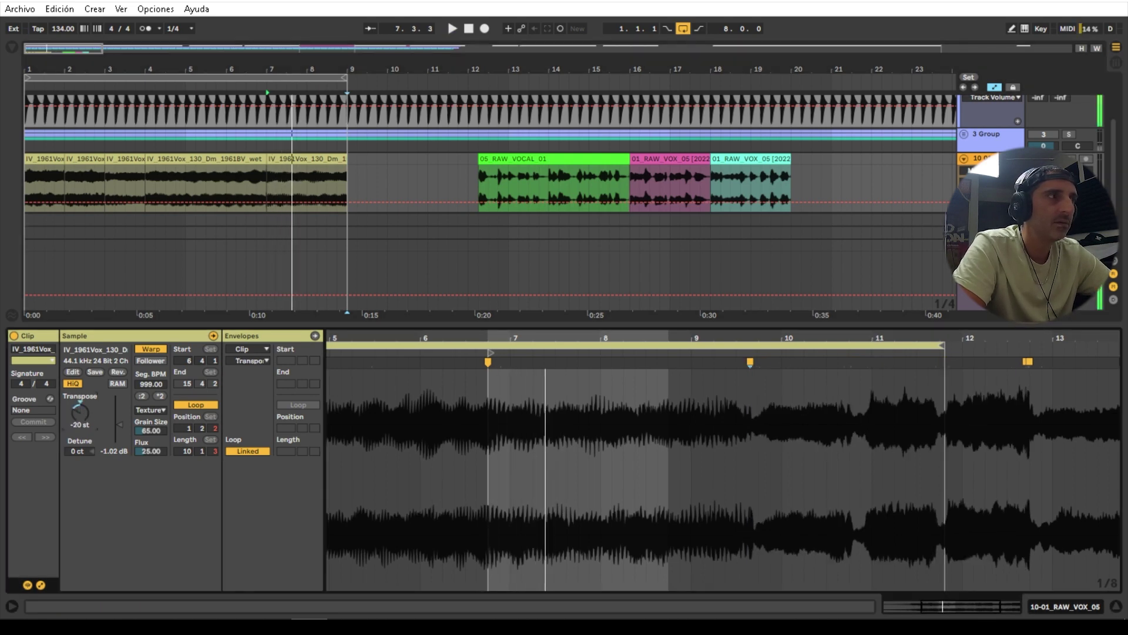
pyautogui.press('space')
# - Try Beats warp mode on the reversed piece, then set it to Complex Pro while auditioning
pyautogui.click(146, 411)
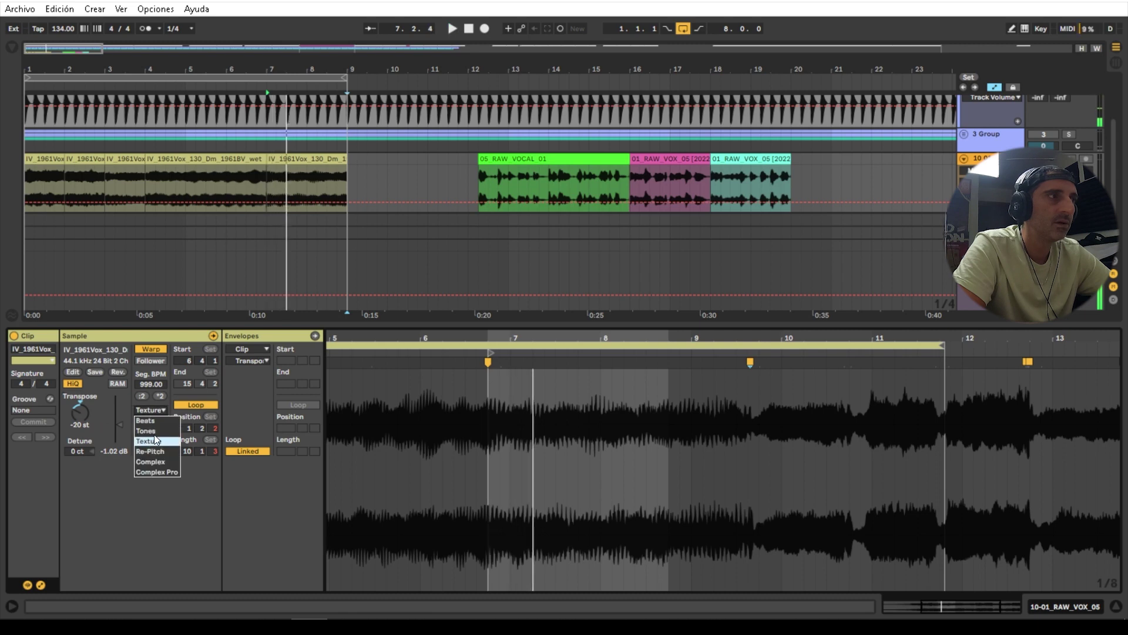
pyautogui.click(155, 421)
pyautogui.click(147, 410)
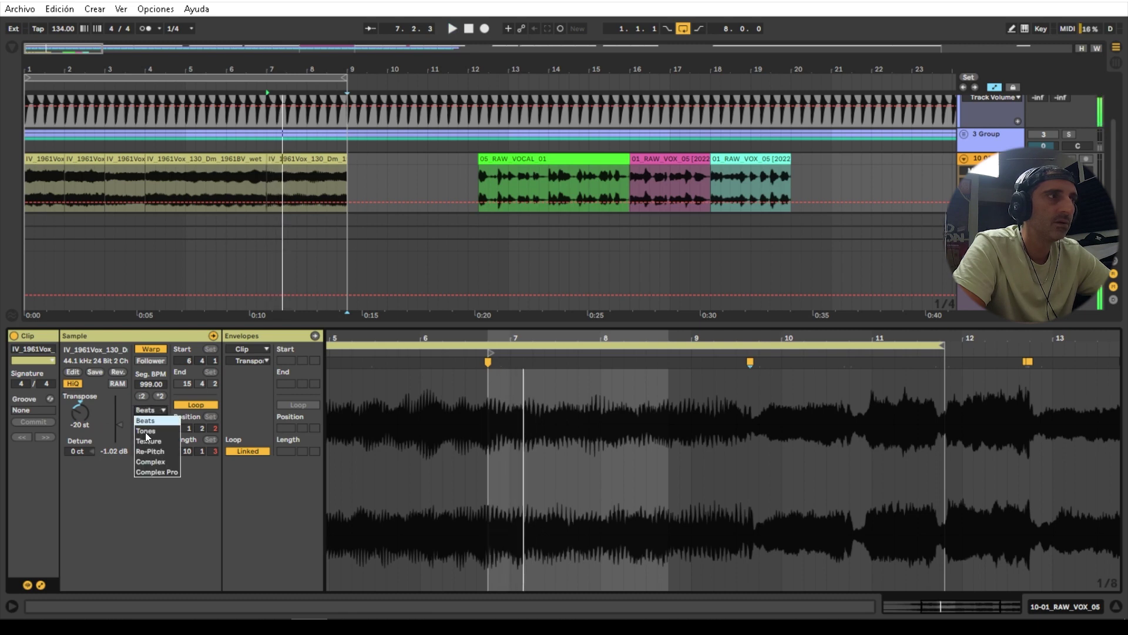
pyautogui.click(154, 470)
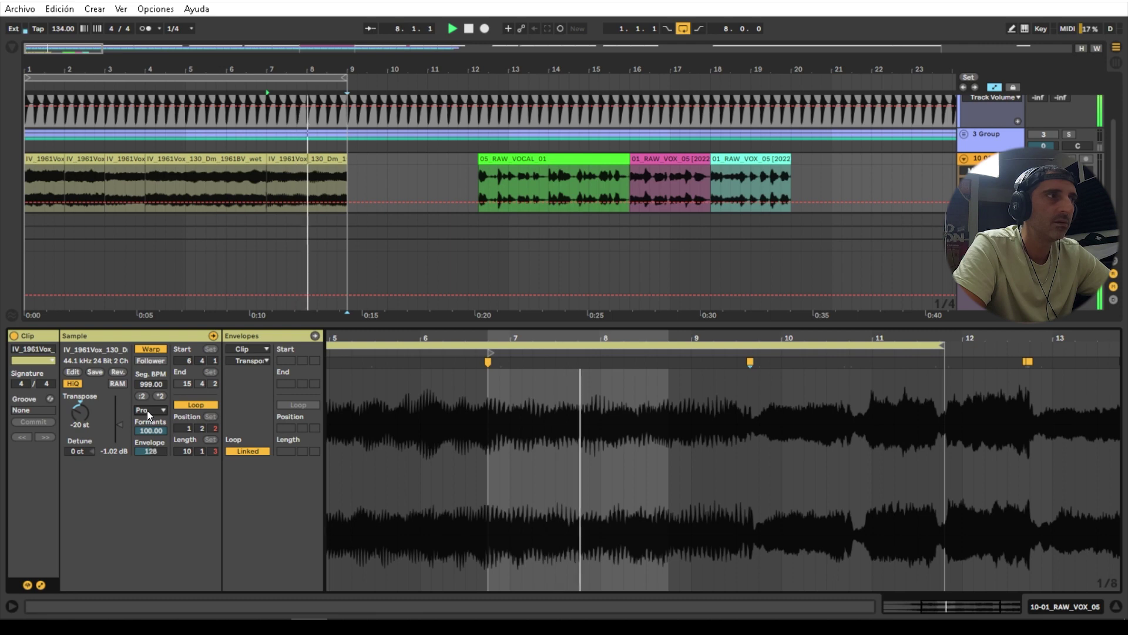
pyautogui.press('space')
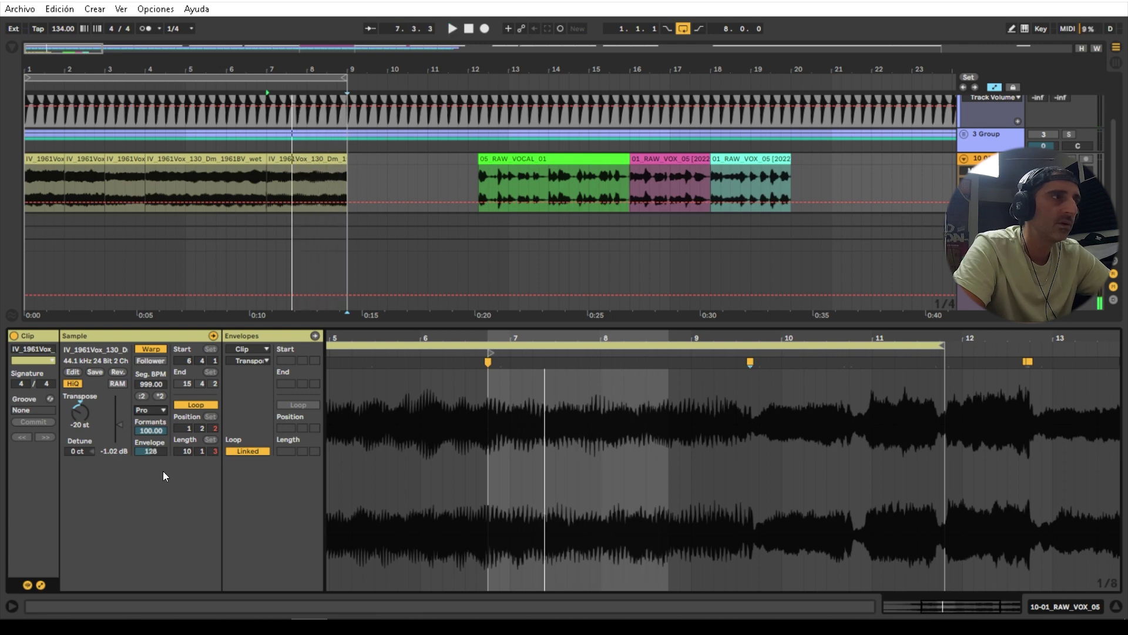
# - Try raising the reversed piece's transposition to 1 st during playback, then return it to -20 st
pyautogui.press('space')
pyautogui.moveTo(82, 413); pyautogui.dragTo(82, 366)
pyautogui.press('space')
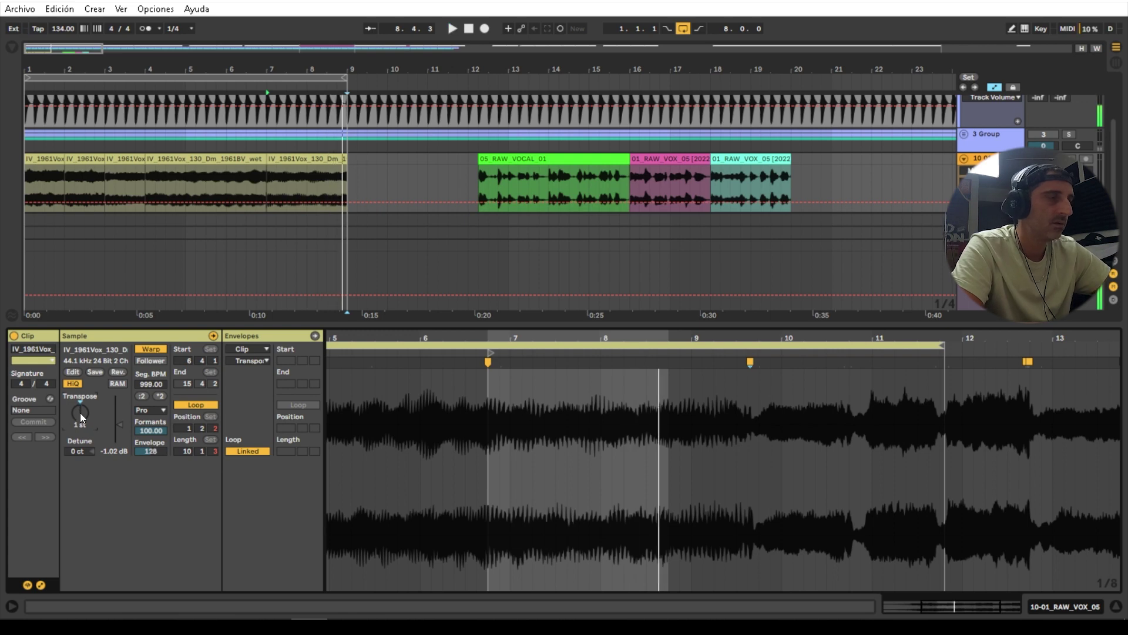
pyautogui.moveTo(81, 417); pyautogui.dragTo(81, 446)
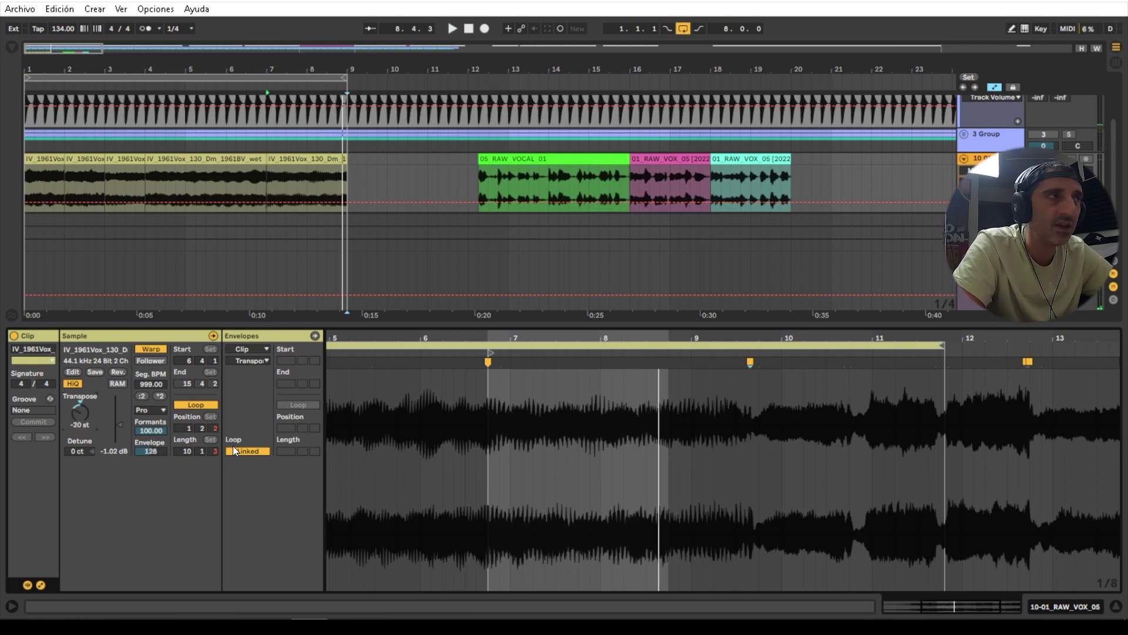
# - Draw a Transpose clip envelope on the reversed piece rising from 0 st at its start to about +16 st at its end, and audition it
pyautogui.click(315, 336)
pyautogui.click(500, 411)
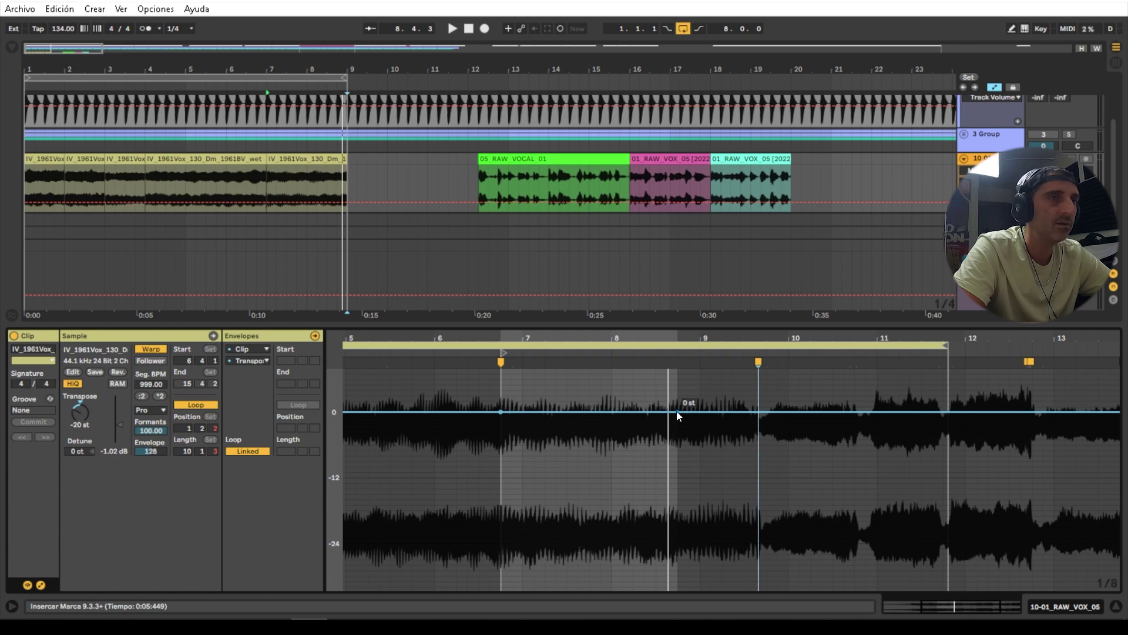
pyautogui.moveTo(678, 414); pyautogui.dragTo(677, 468)
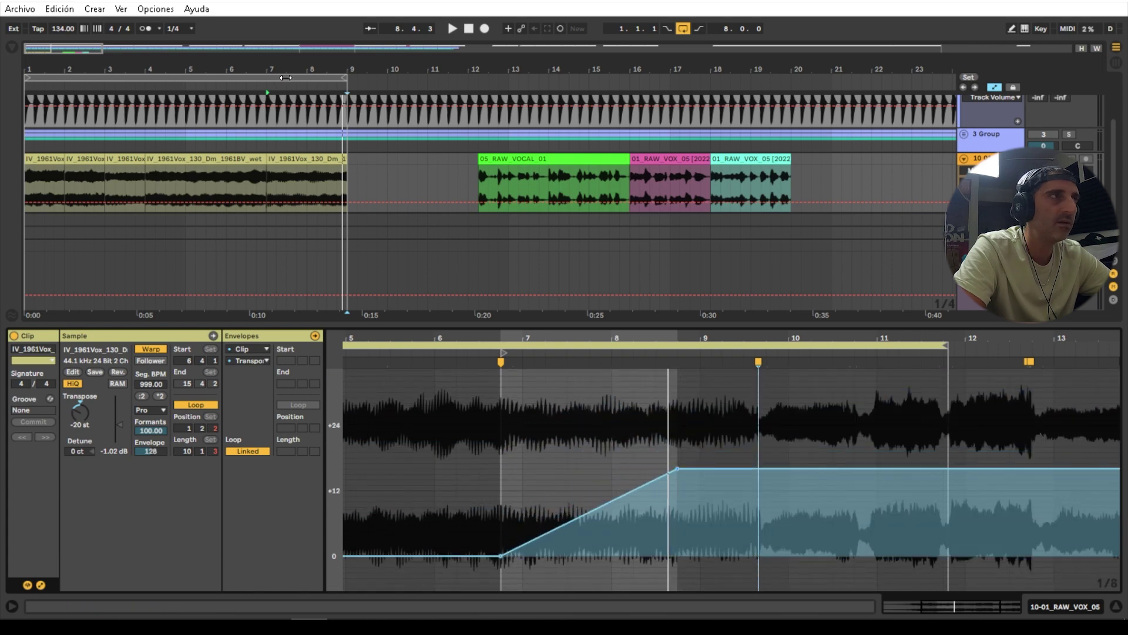
pyautogui.click(249, 87)
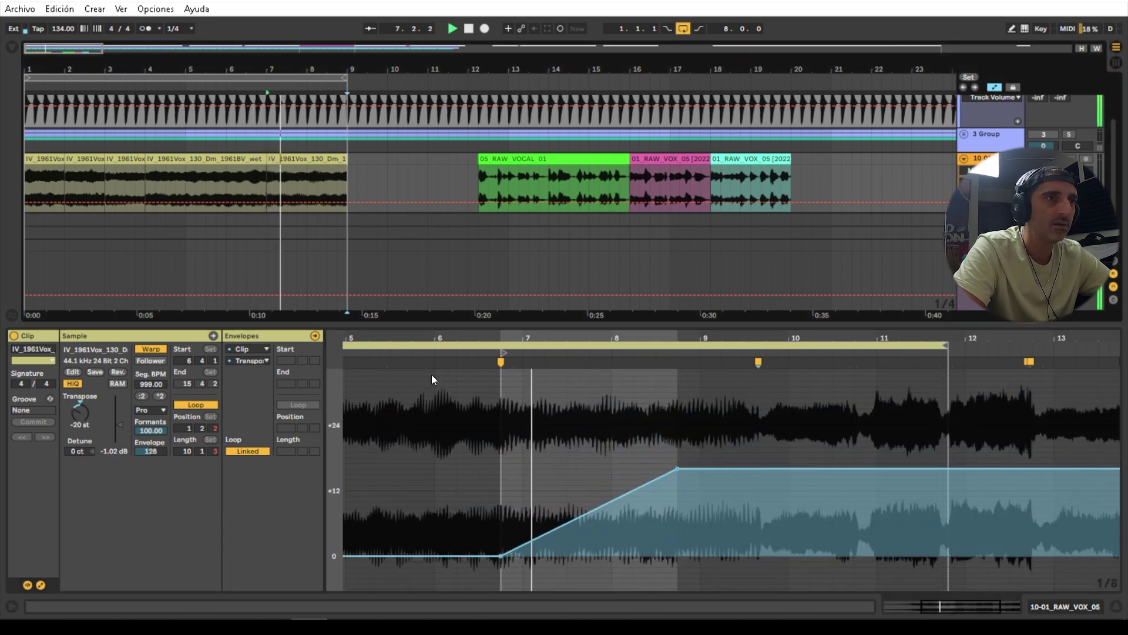
# - Raise the end point of the reversed piece's Transpose envelope to about +27 st and replay from bar 7
pyautogui.click(633, 490)
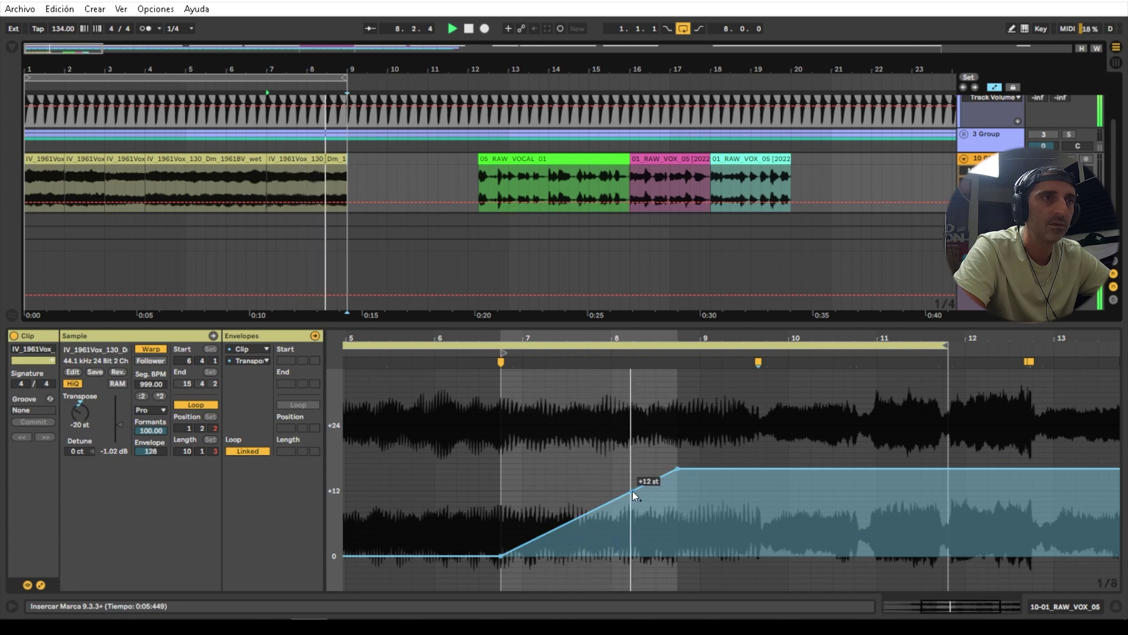
pyautogui.moveTo(679, 468); pyautogui.dragTo(677, 391)
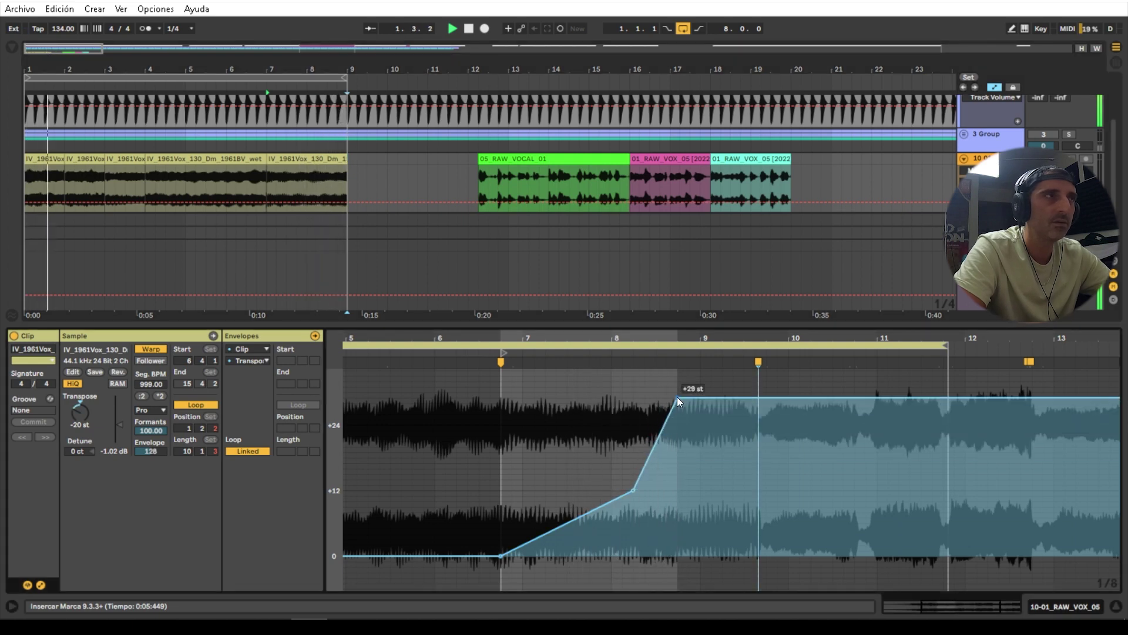
pyautogui.click(270, 90)
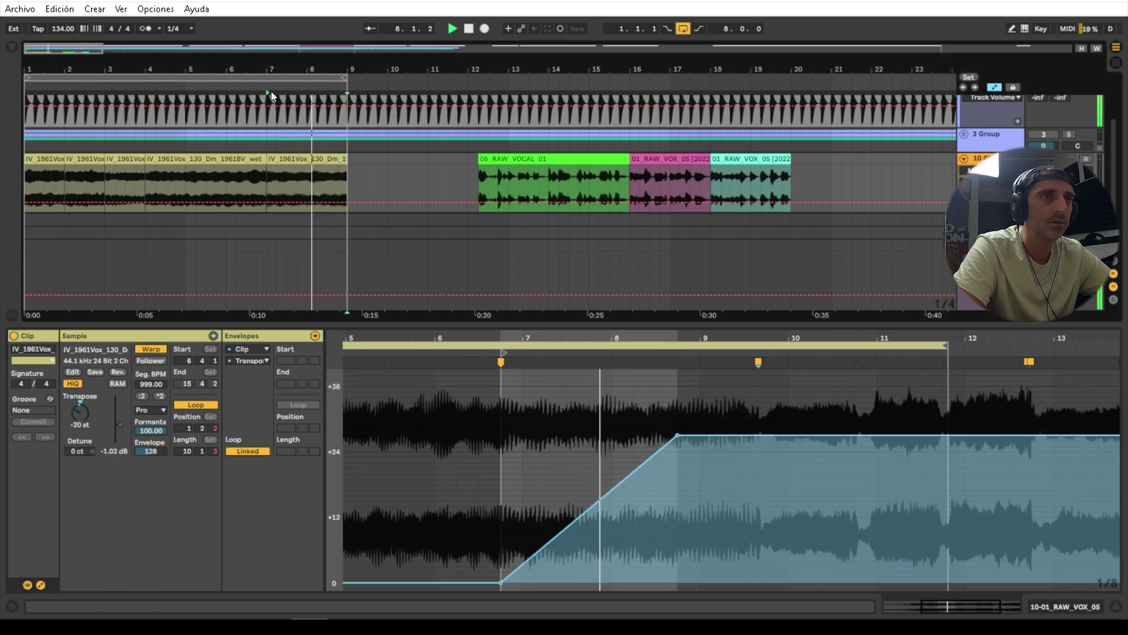
pyautogui.press('space')
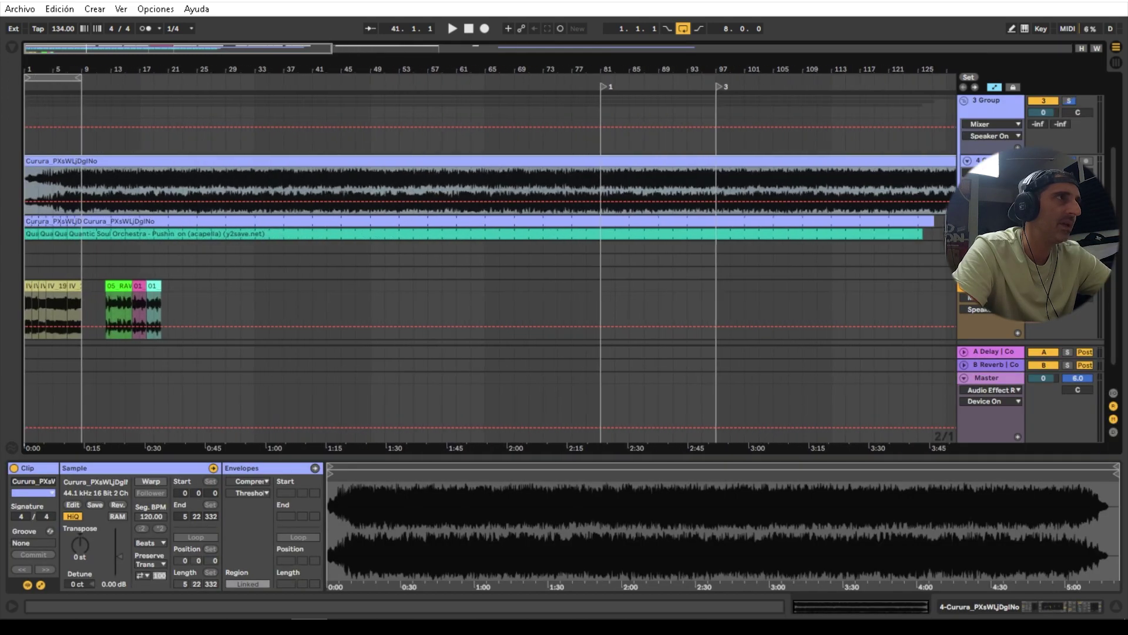
# - Audition the opening bars of the unwarped Curura track
pyautogui.moveTo(53, 69); pyautogui.dragTo(53, 82)
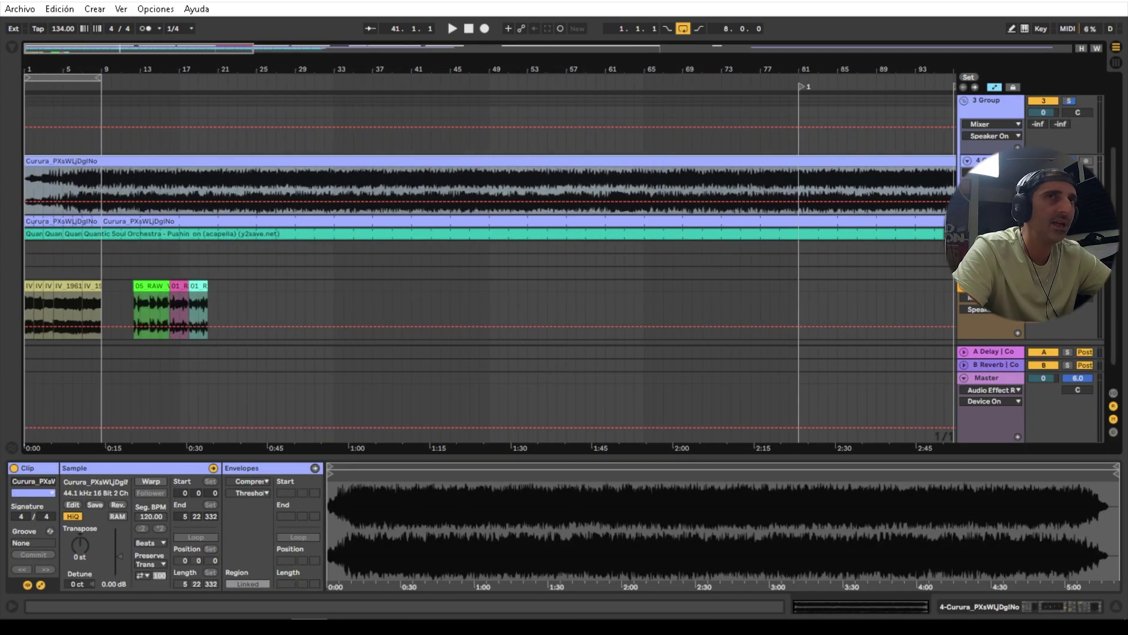
pyautogui.press('space')
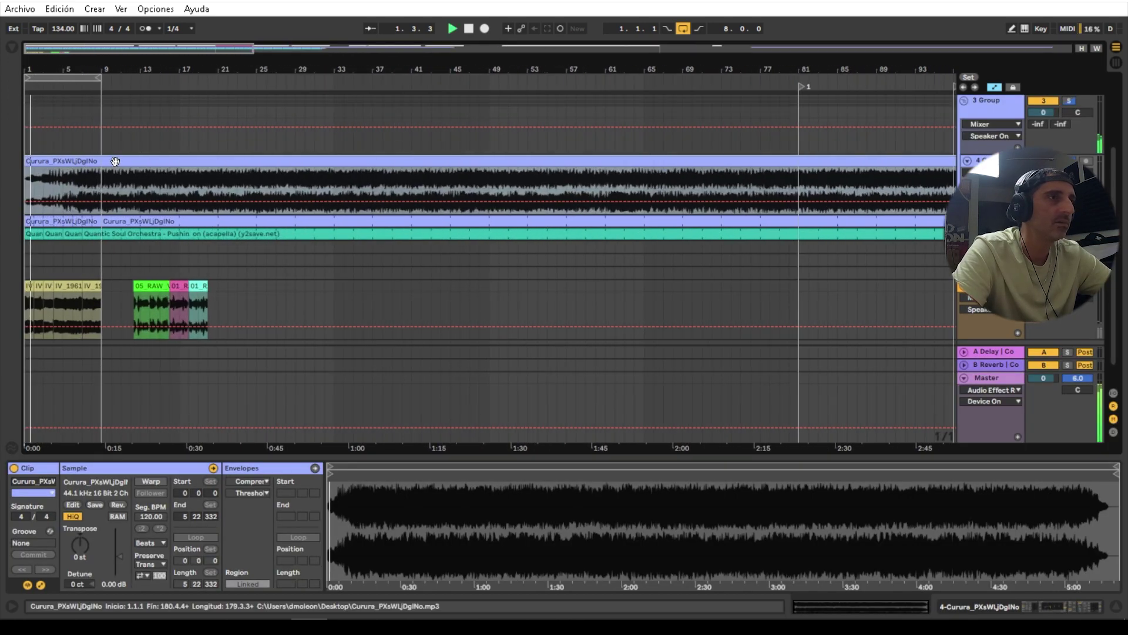
pyautogui.press('space')
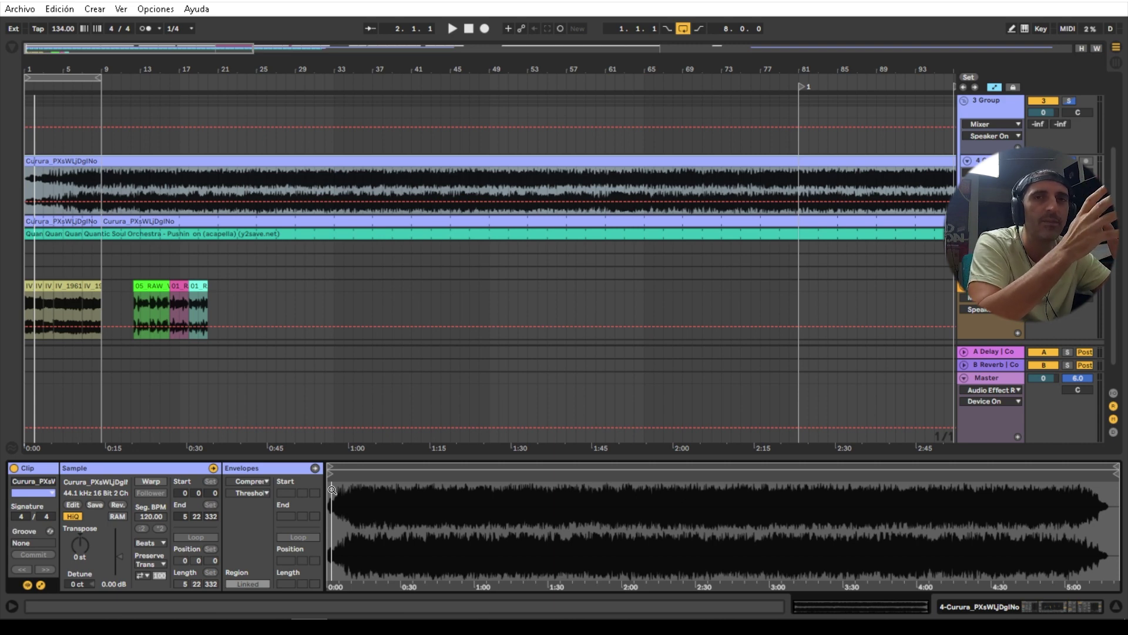
# - Enable Warp on the Curura clip and set 1.1.1 on the drum hit at about 4:02
pyautogui.moveTo(464, 474)
pyautogui.mouseDown()
pyautogui.moveTo(474, 473)
pyautogui.moveTo(473, 547)
pyautogui.mouseUp()
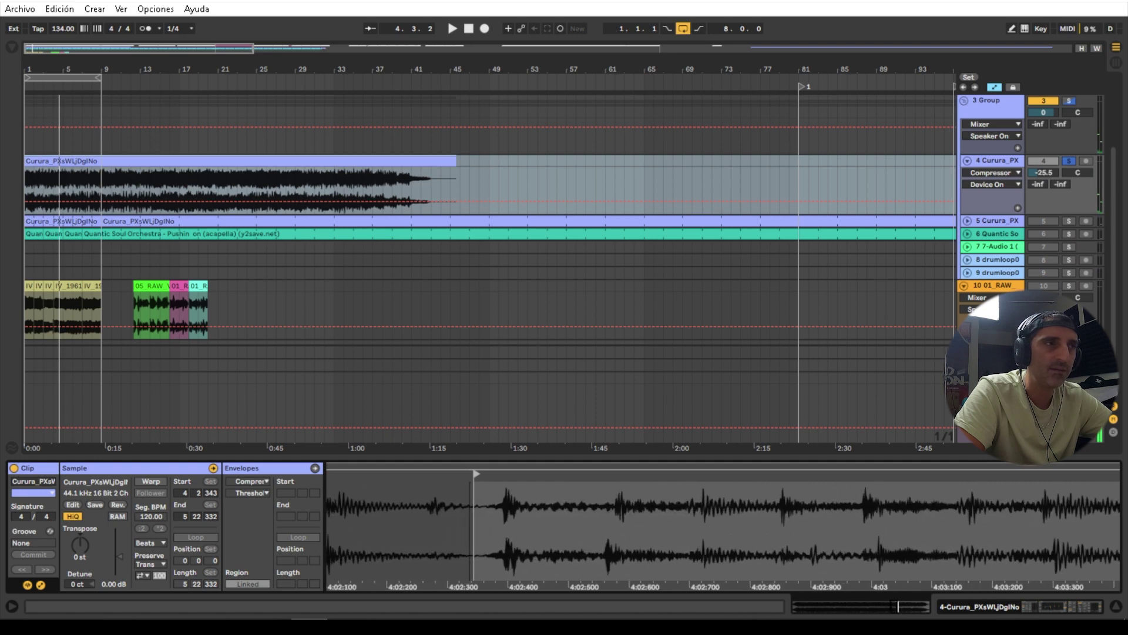
pyautogui.moveTo(478, 472)
pyautogui.mouseDown()
pyautogui.moveTo(553, 482)
pyautogui.moveTo(582, 481)
pyautogui.moveTo(577, 472)
pyautogui.mouseUp()
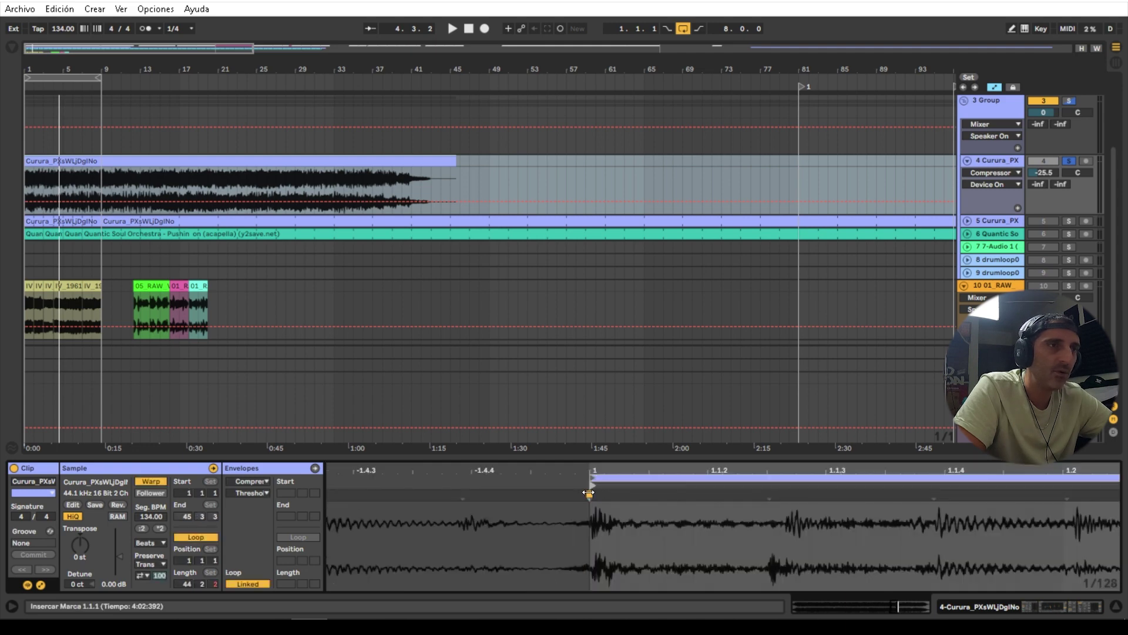
pyautogui.rightClick(589, 493)
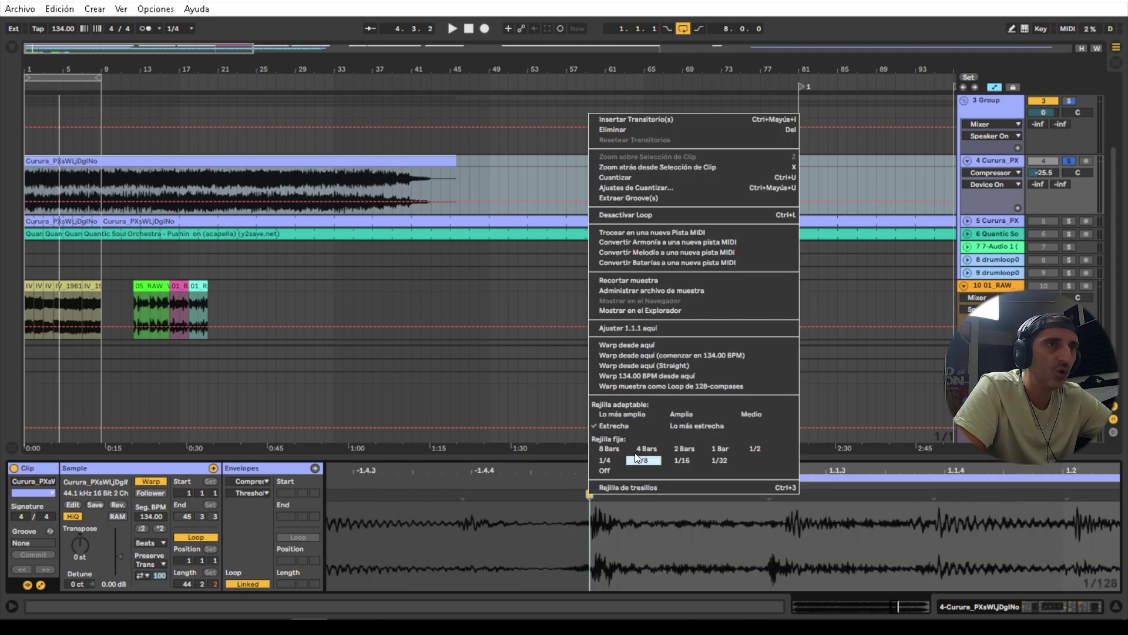
pyautogui.click(649, 329)
# - Audition the new start, then shorten the Curura clip's loop and the arrangement loop to four bars from 1.1.1 to 5.1.1
pyautogui.moveTo(588, 469); pyautogui.dragTo(510, 330)
pyautogui.press('space')
pyautogui.moveTo(530, 470); pyautogui.dragTo(530, 505)
pyautogui.moveTo(1117, 477); pyautogui.dragTo(605, 441)
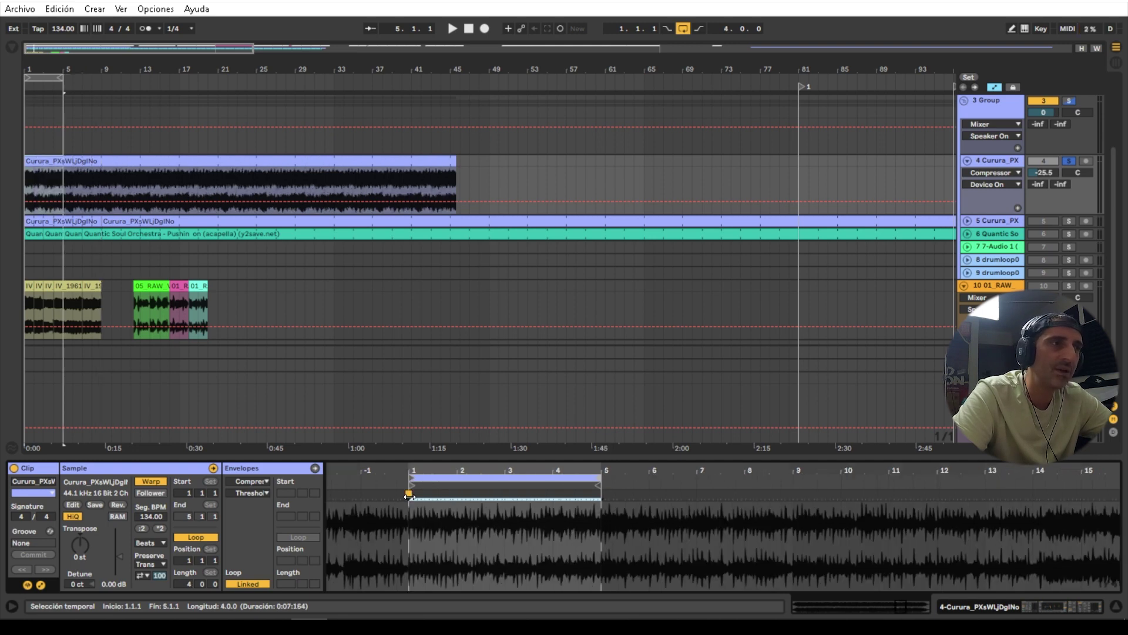
# - Warp the Curura clip straight from the 1.1.1 marker, set its loop back to four bars, and audition it
pyautogui.rightClick(410, 497)
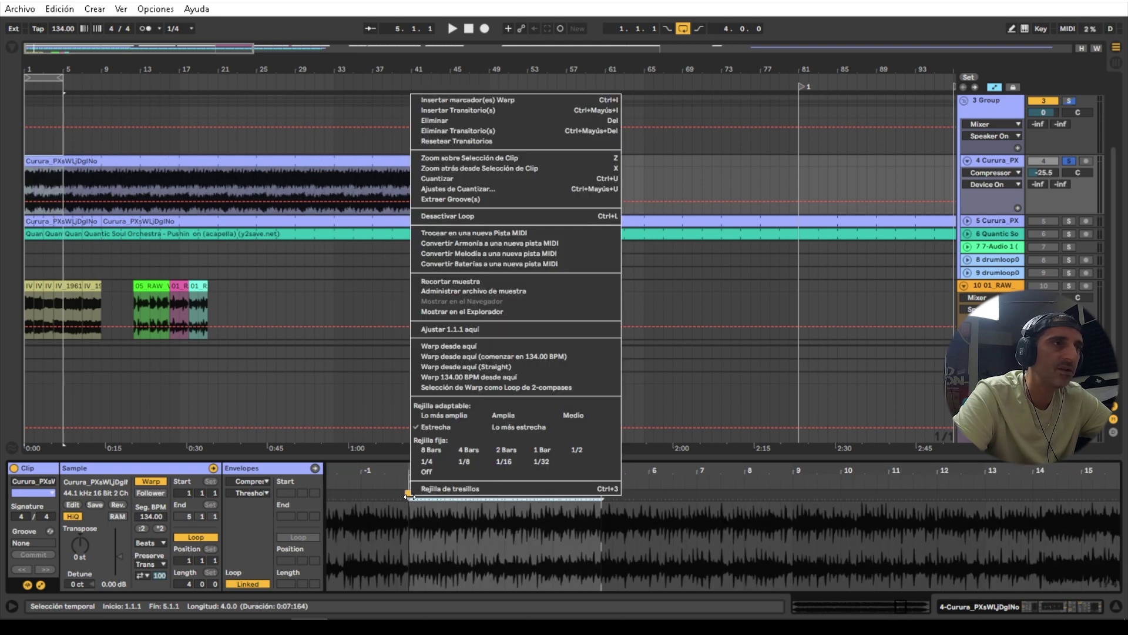
pyautogui.click(454, 365)
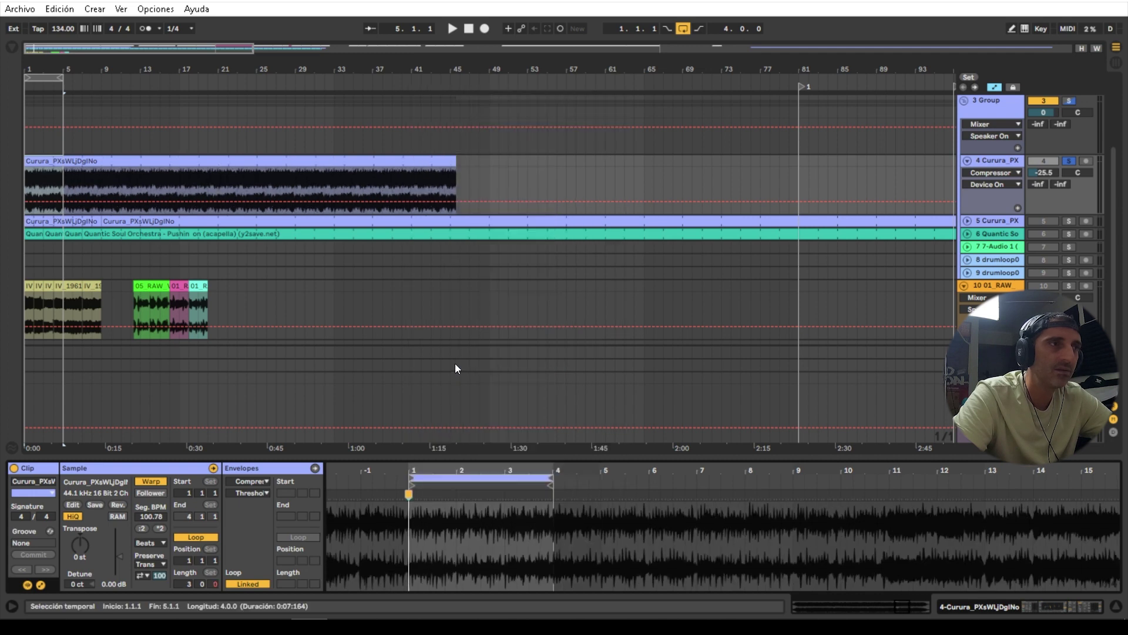
pyautogui.press('space')
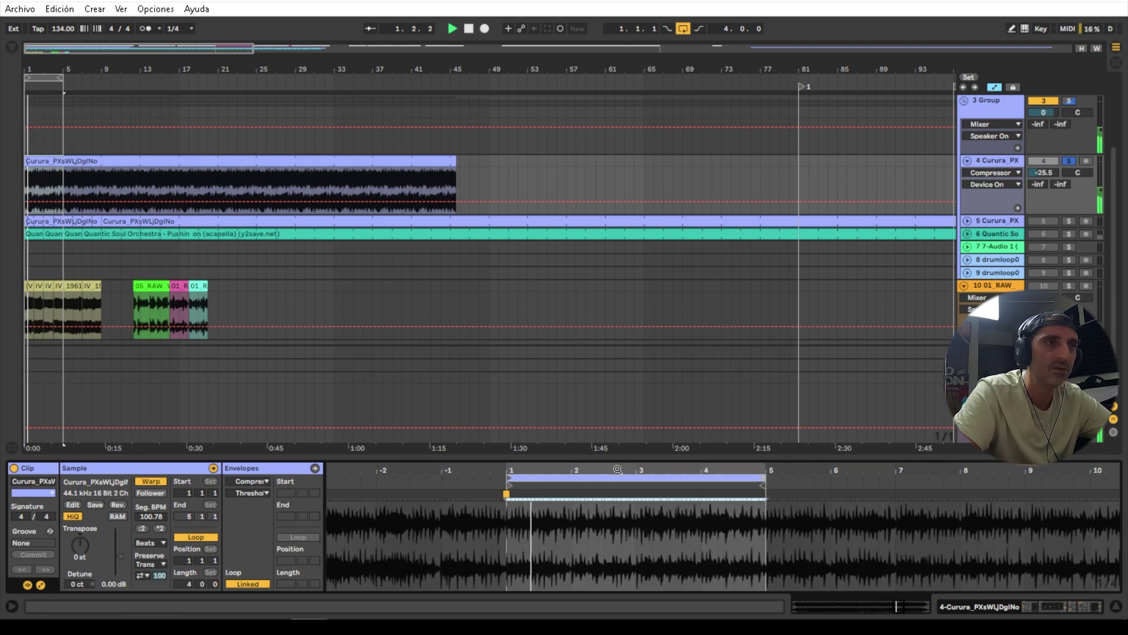
# - Add a warp marker on the beat at bar 3, align it to 3.1.1, and replay the clip
pyautogui.moveTo(617, 470); pyautogui.dragTo(606, 507)
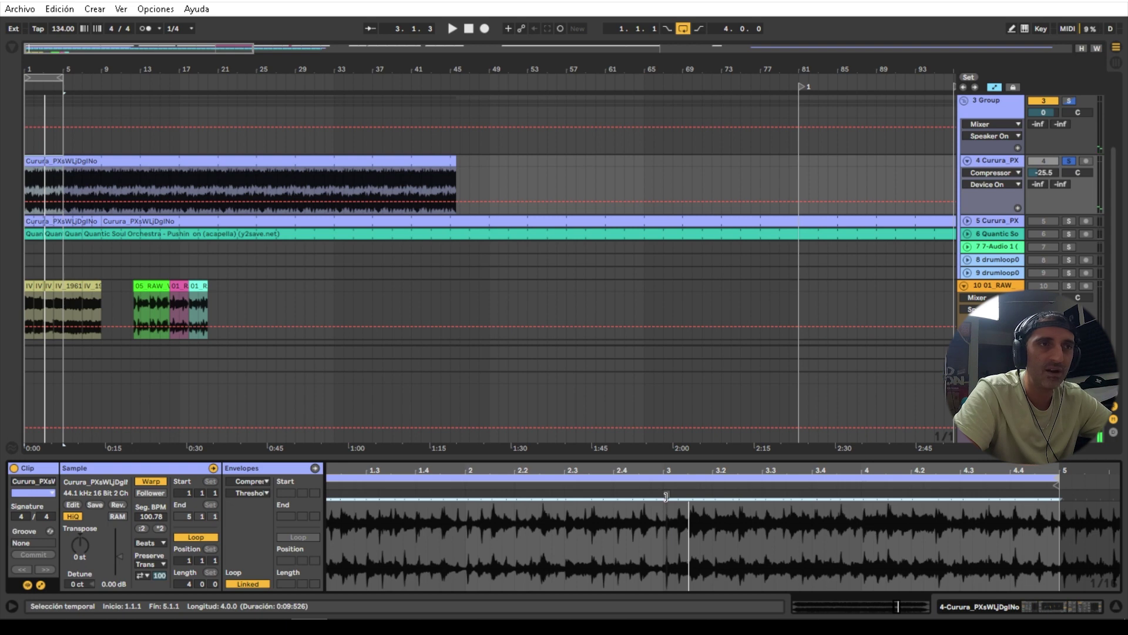
pyautogui.press('space')
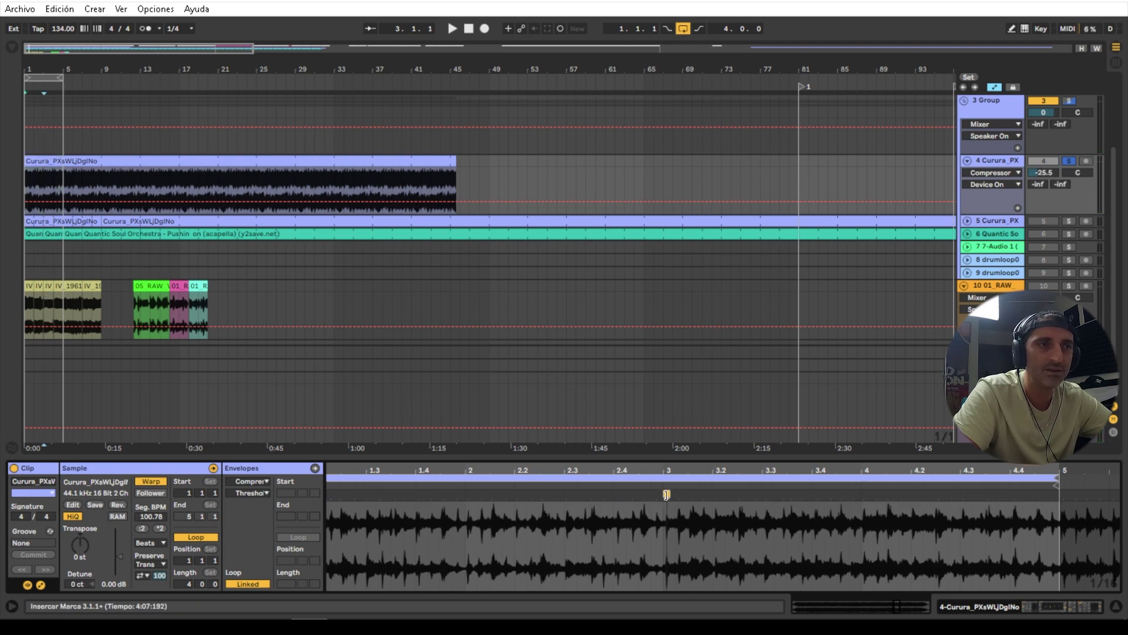
pyautogui.doubleClick(666, 495)
pyautogui.moveTo(666, 473); pyautogui.dragTo(668, 469)
pyautogui.press('space')
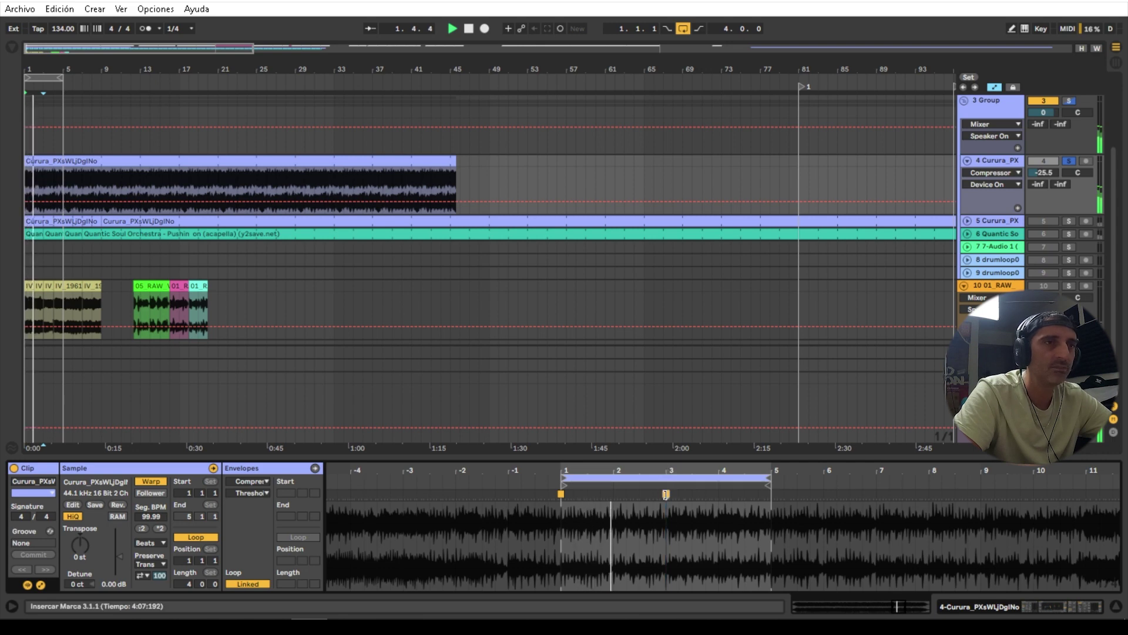
# - Shorten the Curura clip's loop to two bars ending at 3.1.1 and turn off solo on its track
pyautogui.press('space')
pyautogui.moveTo(769, 479); pyautogui.dragTo(732, 445)
pyautogui.moveTo(645, 470); pyautogui.dragTo(646, 448)
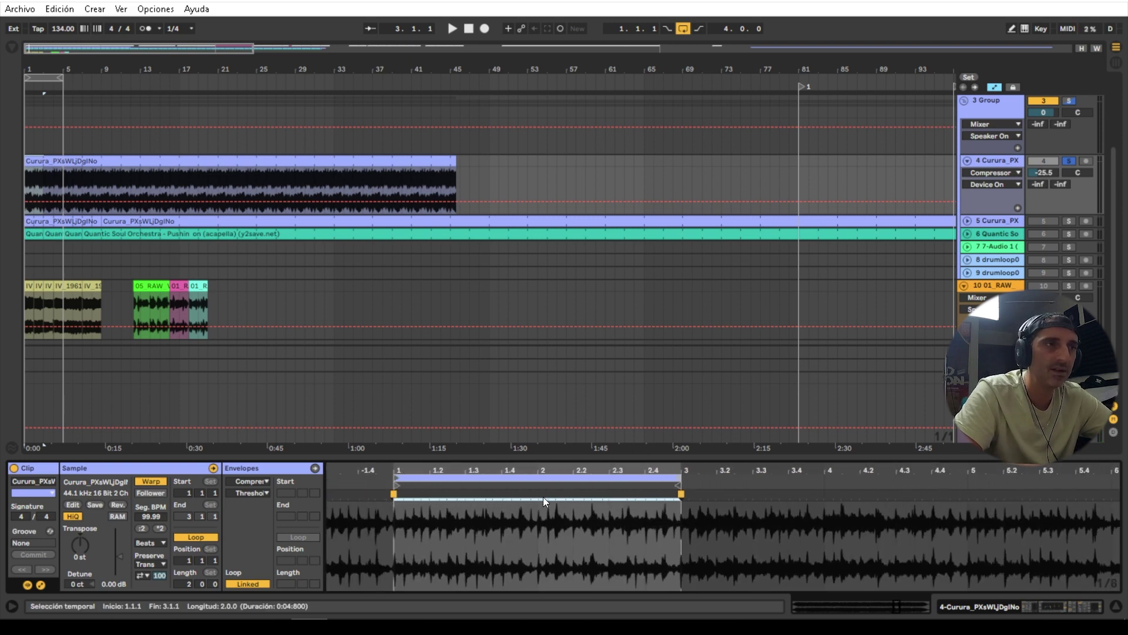
pyautogui.click(1070, 160)
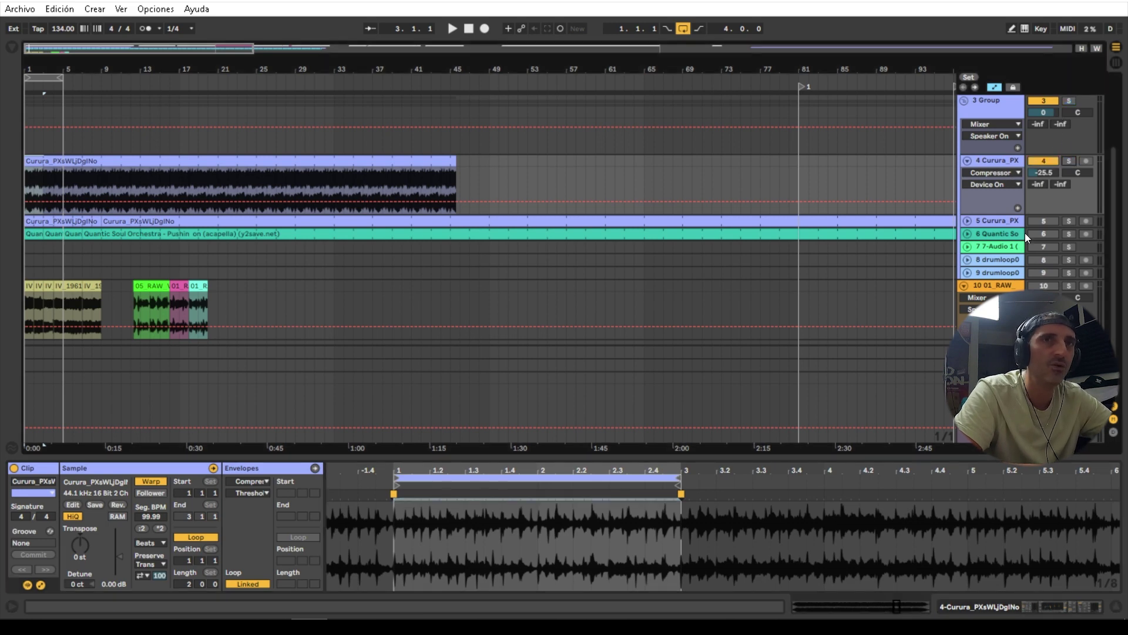
# - Audition the two-bar loop and pin the drum hit at bar 2 with a warp marker aligned to 2.1.1
pyautogui.press('space')
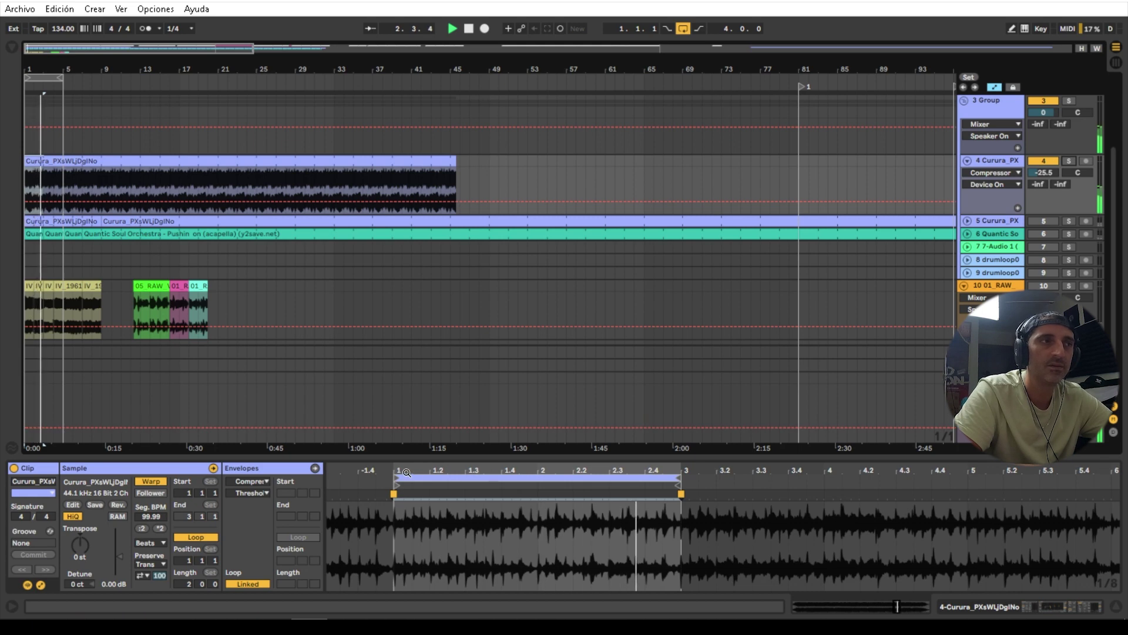
pyautogui.moveTo(393, 469)
pyautogui.mouseDown()
pyautogui.moveTo(398, 517)
pyautogui.moveTo(397, 484)
pyautogui.mouseUp()
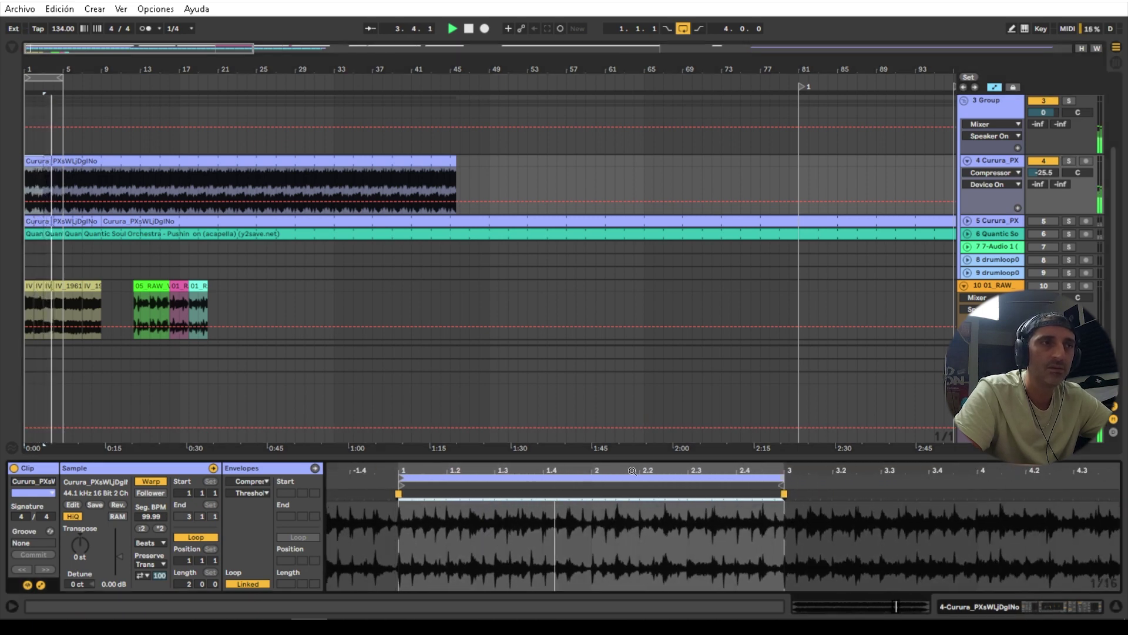
pyautogui.press('space')
pyautogui.moveTo(601, 468); pyautogui.dragTo(612, 529)
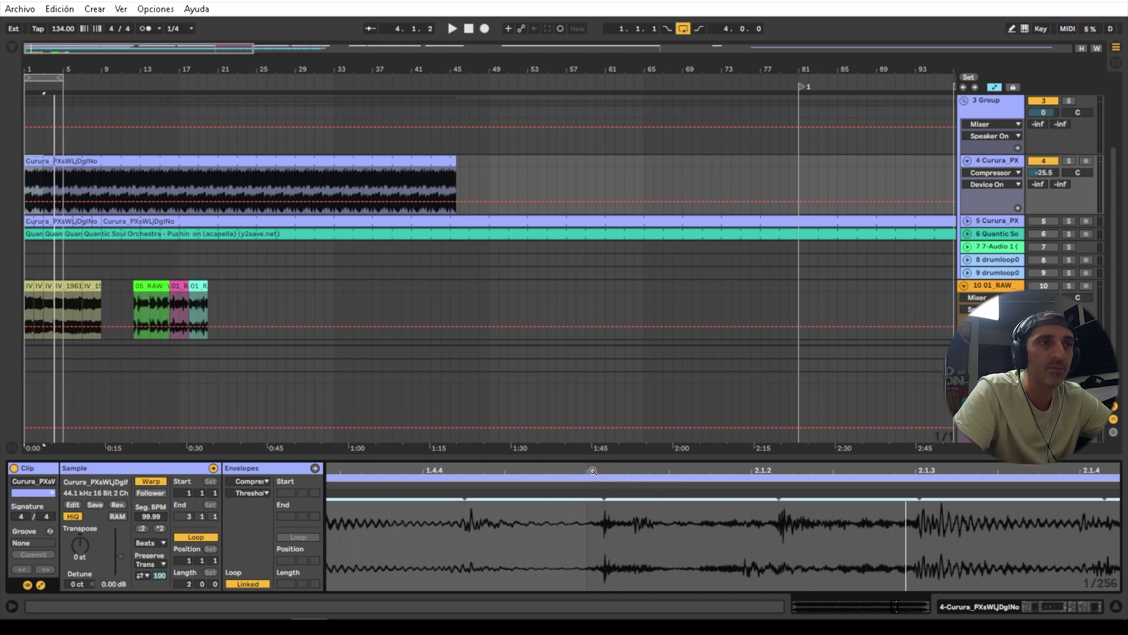
pyautogui.moveTo(627, 471); pyautogui.dragTo(626, 426)
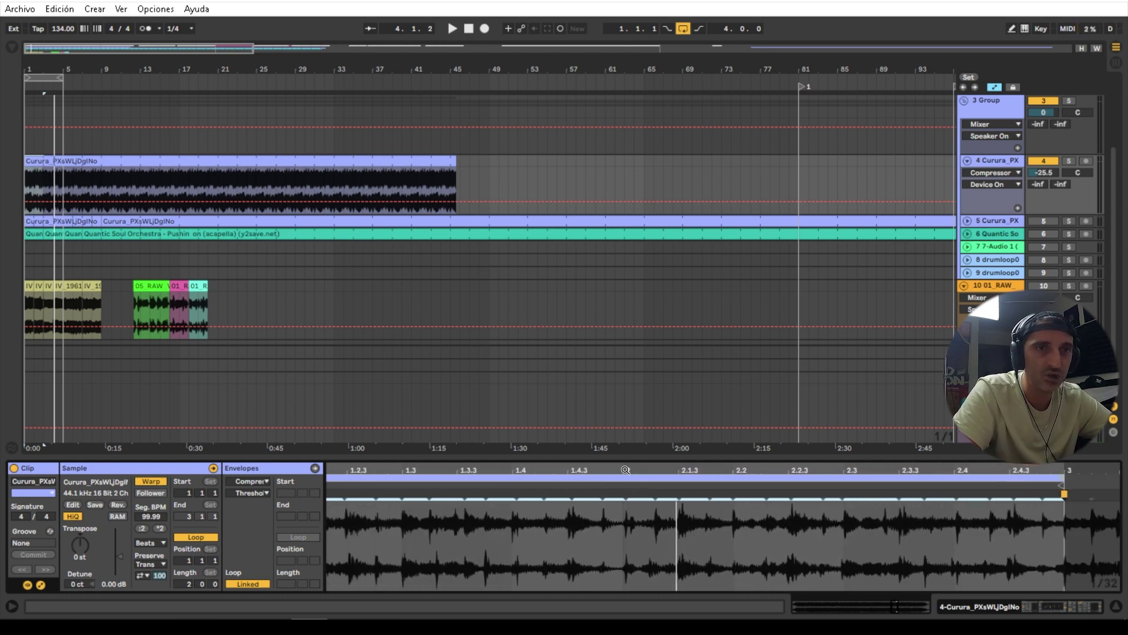
pyautogui.moveTo(576, 470); pyautogui.dragTo(638, 469)
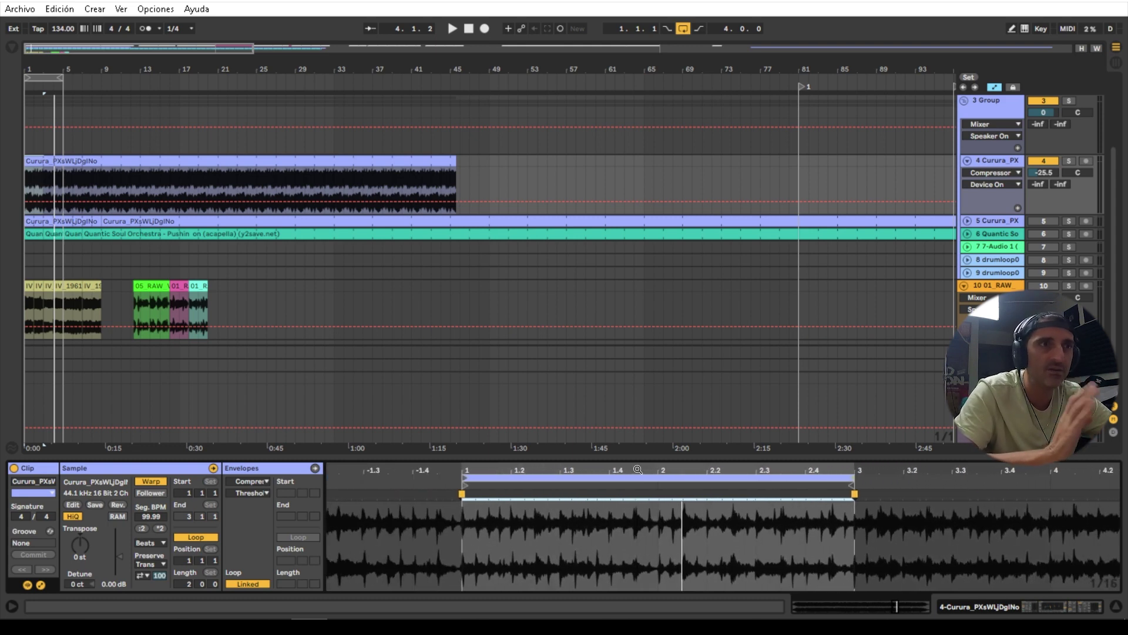
pyautogui.moveTo(654, 468)
pyautogui.mouseDown()
pyautogui.moveTo(629, 504)
pyautogui.moveTo(597, 492)
pyautogui.mouseUp()
pyautogui.doubleClick(631, 497)
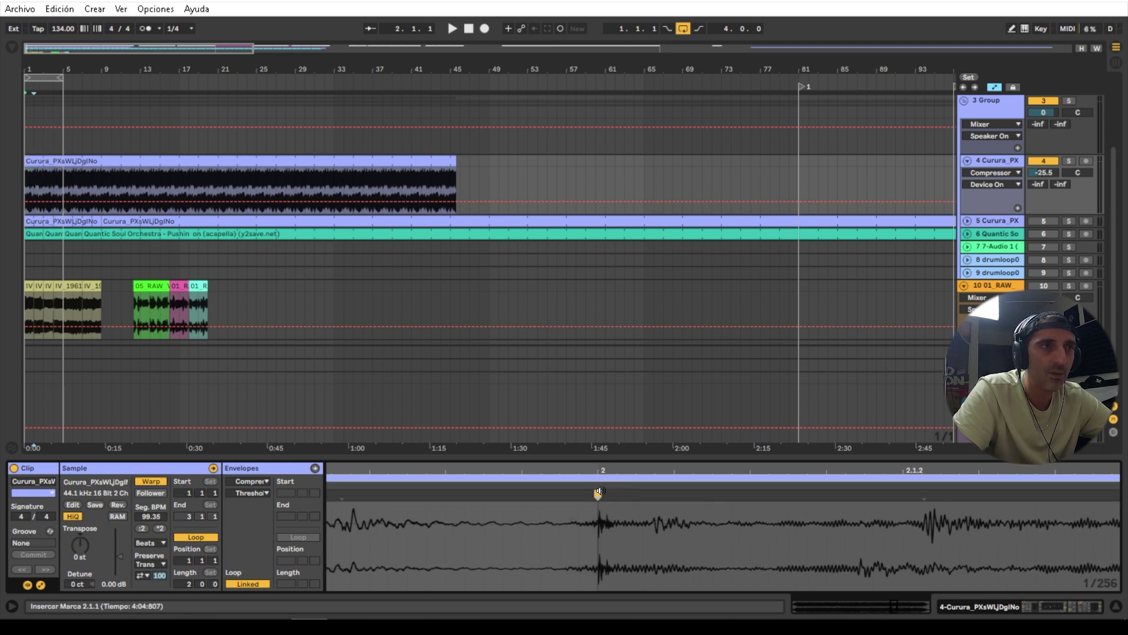
# - Add a warp marker on the beat just before 1.3, align it to 1.3.1, and audition the result
pyautogui.moveTo(688, 469); pyautogui.dragTo(778, 443)
pyautogui.moveTo(577, 471); pyautogui.dragTo(578, 520)
pyautogui.click(629, 495)
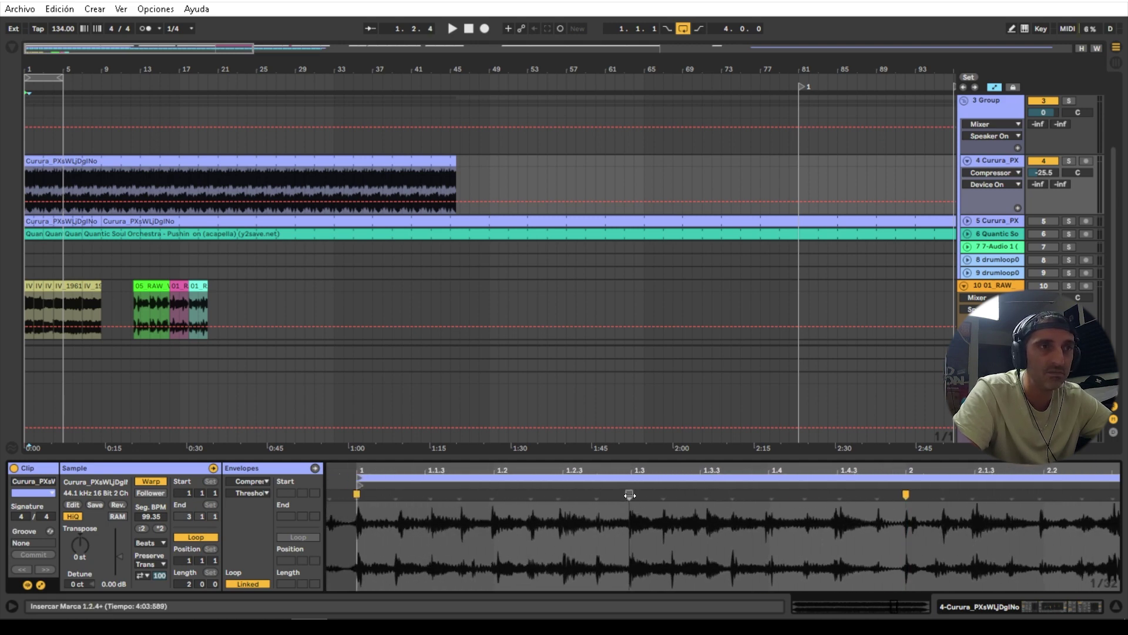
pyautogui.moveTo(630, 495); pyautogui.dragTo(634, 494)
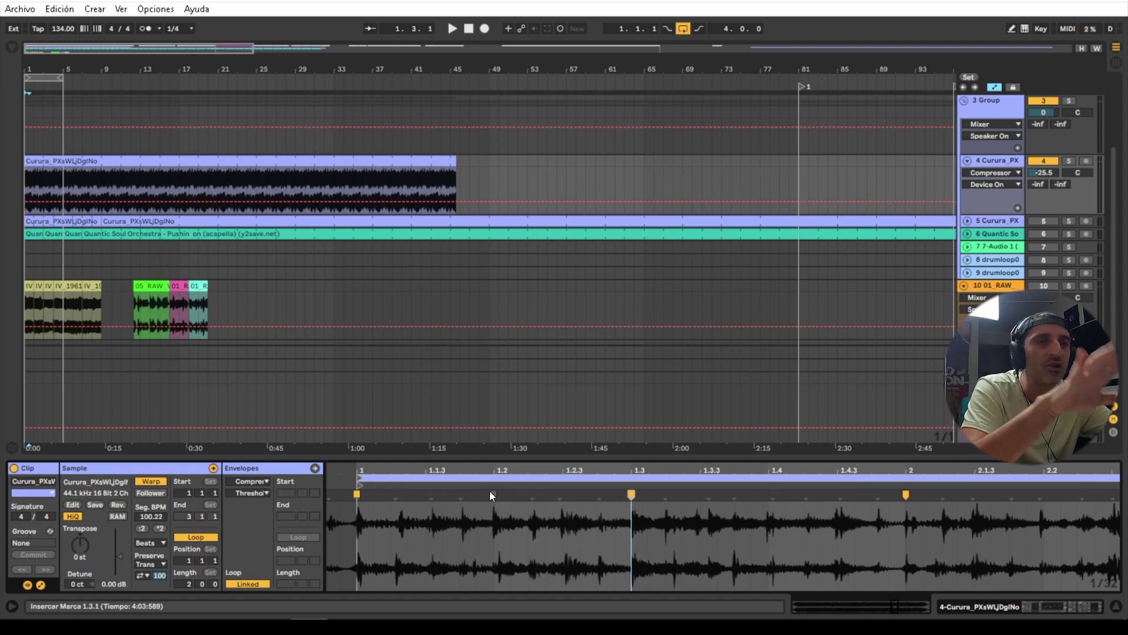
pyautogui.press('space')
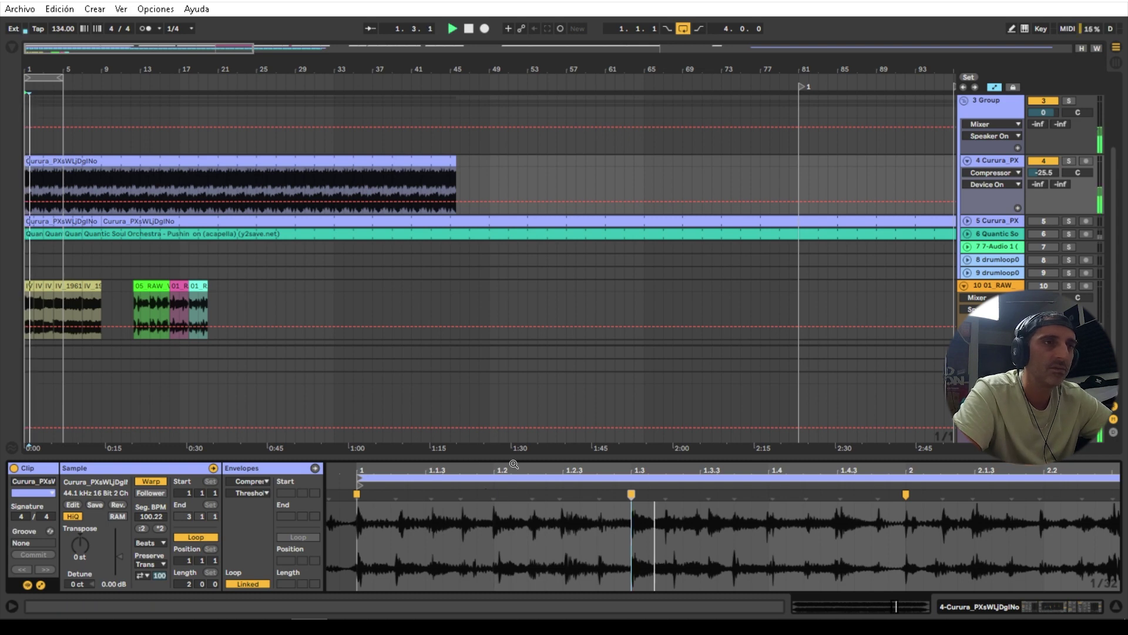
# - Set the Curura clip's loop to the two bars from 3.1.1 to 5.1.1 and audition them
pyautogui.moveTo(660, 464); pyautogui.dragTo(465, 435)
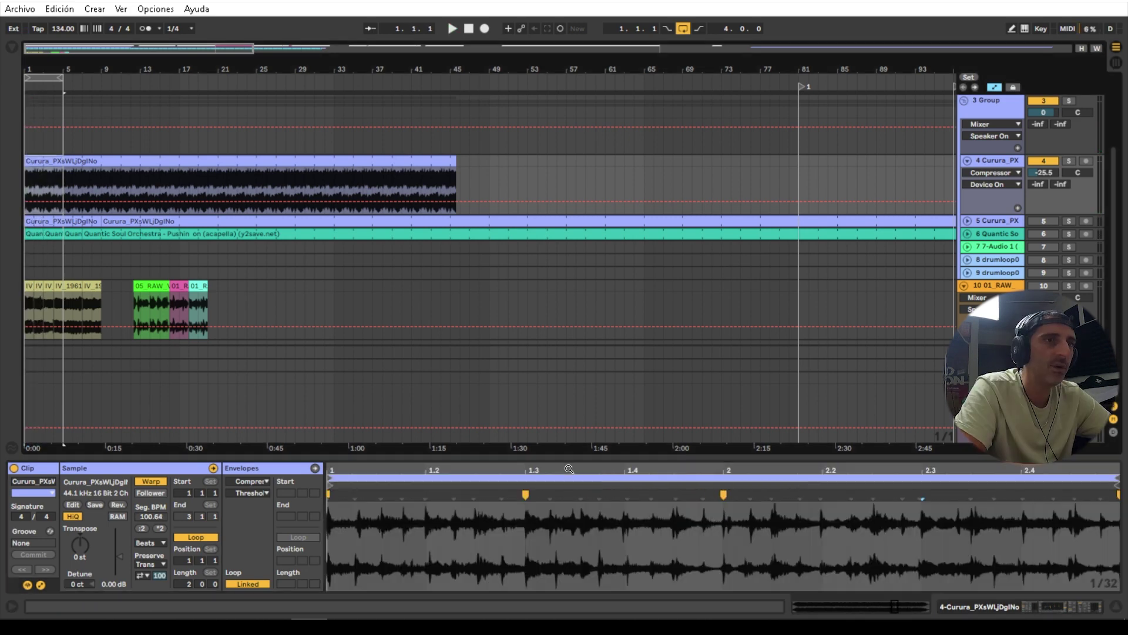
pyautogui.moveTo(570, 468)
pyautogui.mouseDown()
pyautogui.moveTo(570, 446)
pyautogui.moveTo(689, 479)
pyautogui.mouseUp()
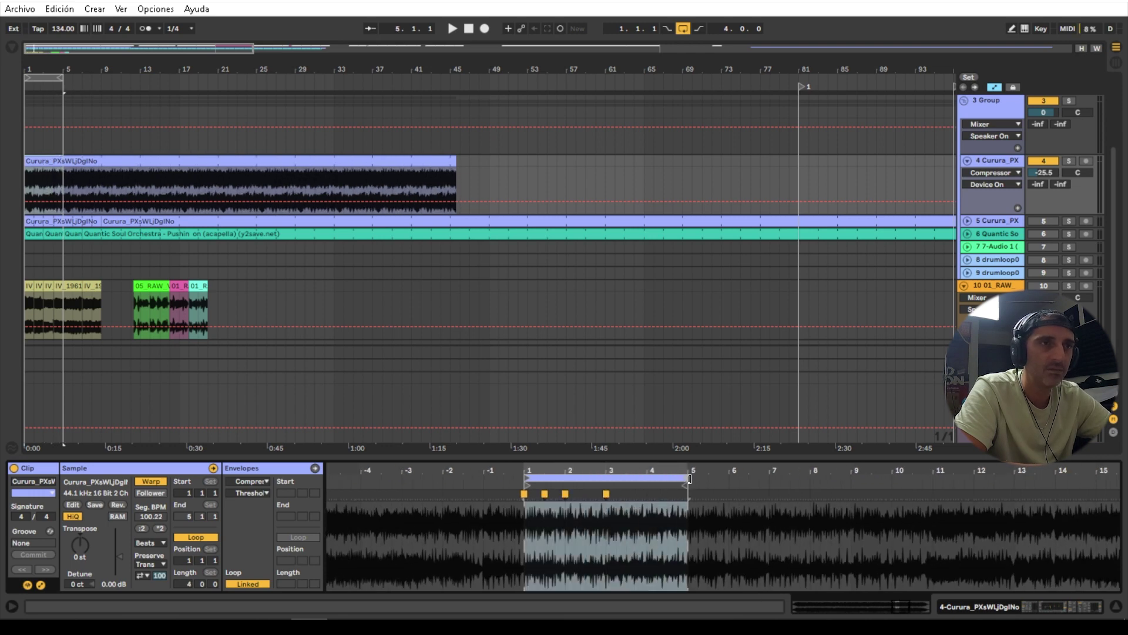
pyautogui.moveTo(528, 482); pyautogui.dragTo(606, 482)
pyautogui.press('space')
# - Align warp markers on the beats at 5.1.1 and 4.1.1, then extend the loop back to four bars from 1.1.1
pyautogui.moveTo(714, 470); pyautogui.dragTo(574, 487)
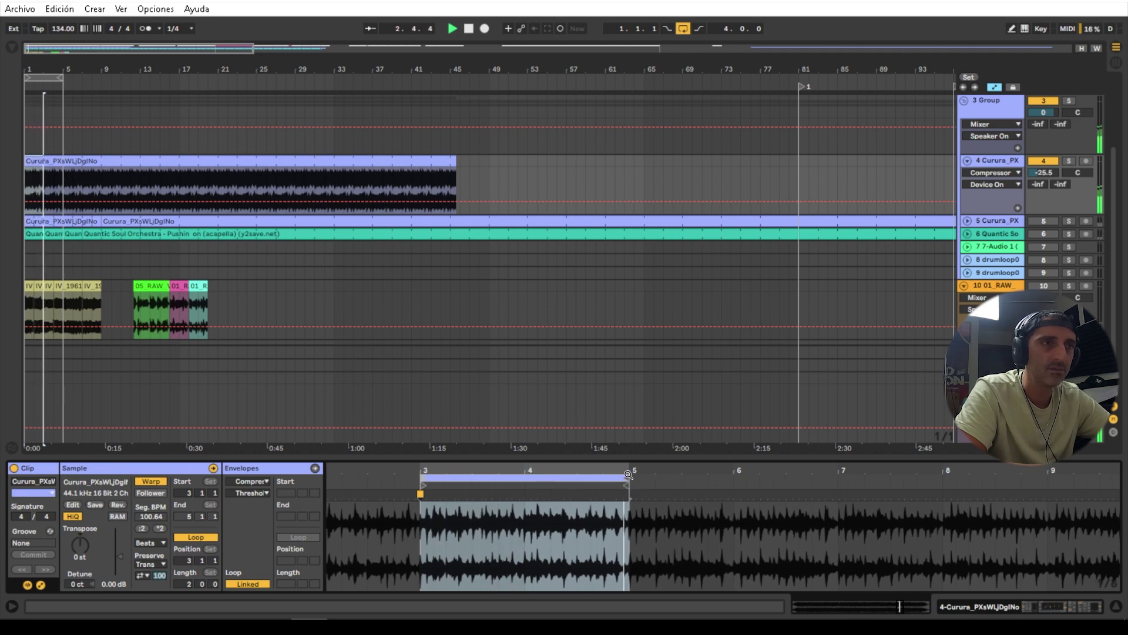
pyautogui.press('space')
pyautogui.moveTo(630, 470)
pyautogui.mouseDown()
pyautogui.moveTo(632, 528)
pyautogui.moveTo(640, 487)
pyautogui.moveTo(654, 494)
pyautogui.mouseUp()
pyautogui.press('space')
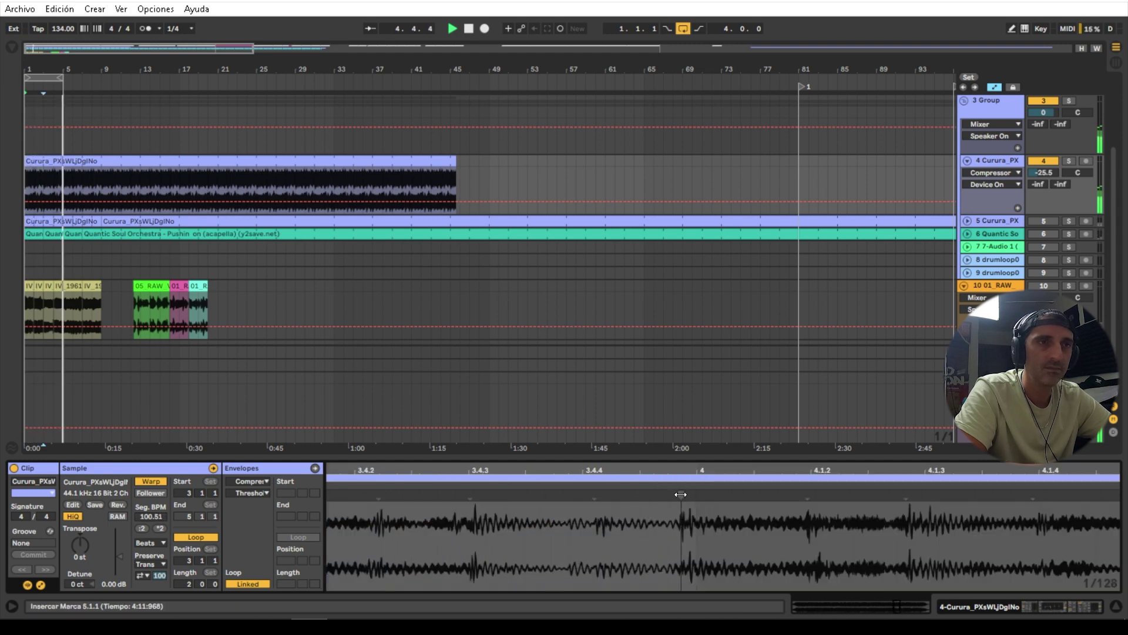
pyautogui.moveTo(680, 494)
pyautogui.mouseDown()
pyautogui.moveTo(696, 493)
pyautogui.moveTo(588, 467)
pyautogui.moveTo(501, 471)
pyautogui.mouseUp()
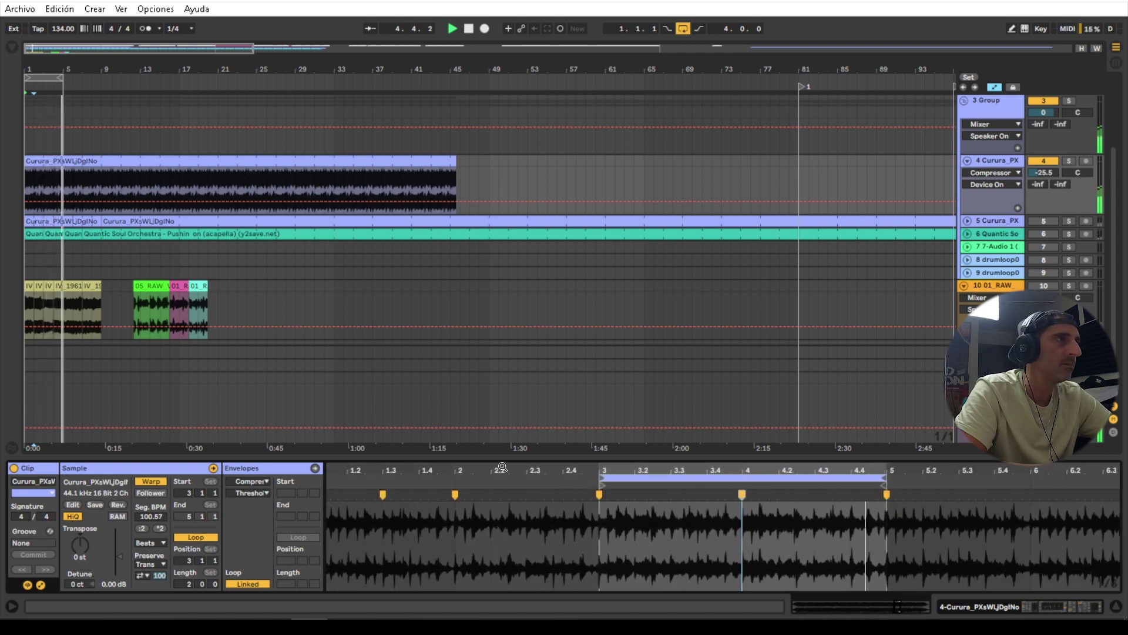
pyautogui.moveTo(644, 473); pyautogui.dragTo(589, 477)
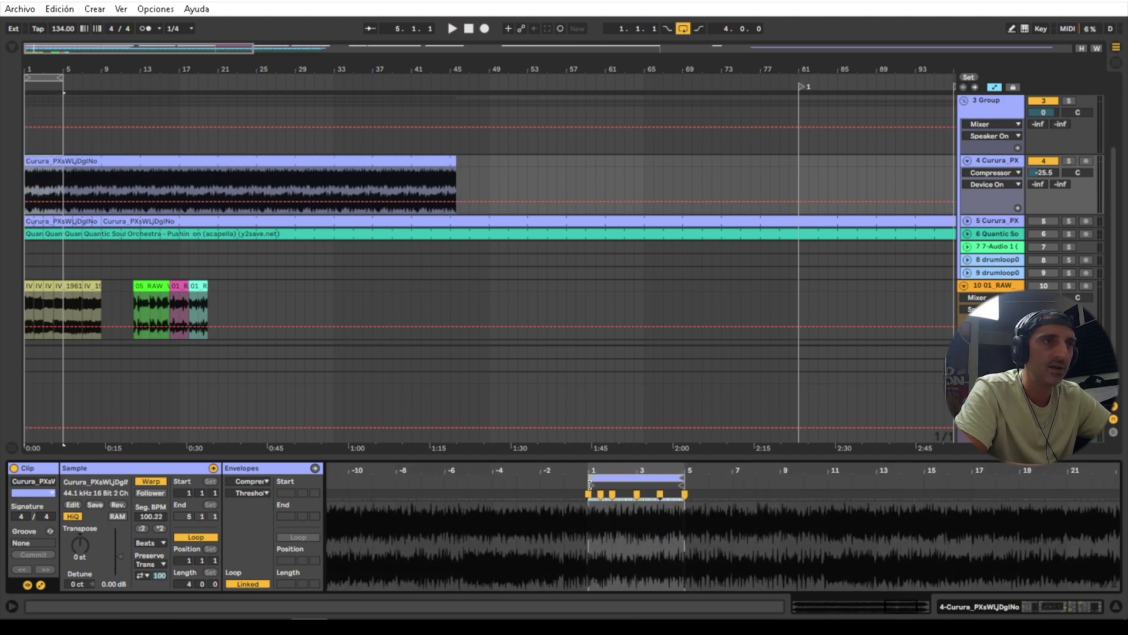
# - Split the Curura clip at bar 5 of the arrangement and crop the four-bar first piece
pyautogui.hotkey('ctrl', 'e')
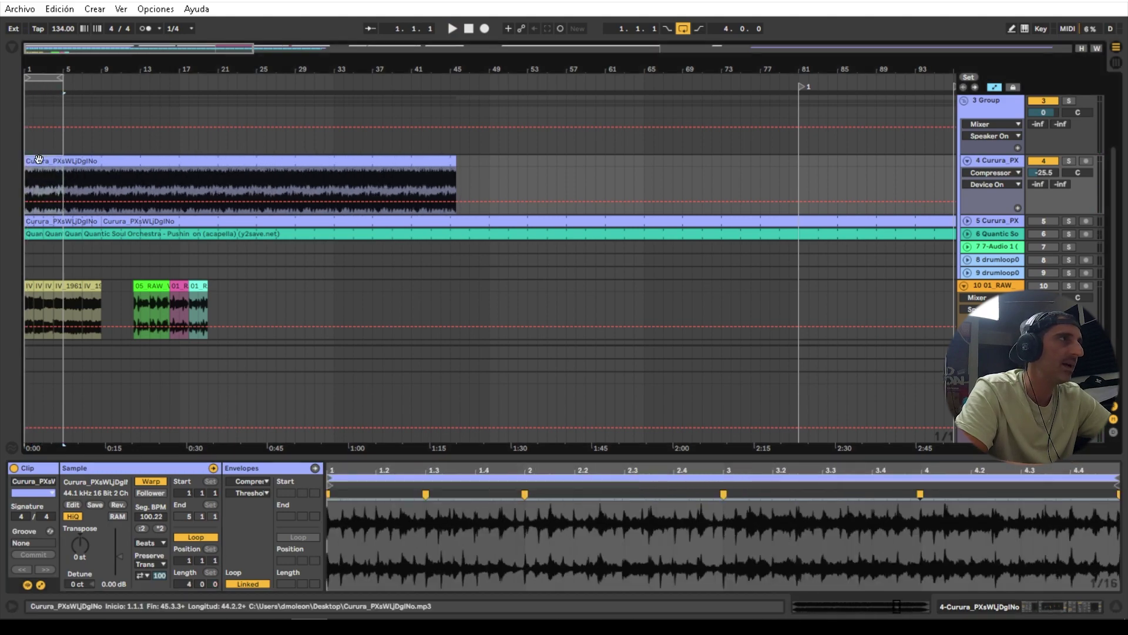
pyautogui.rightClick(48, 158)
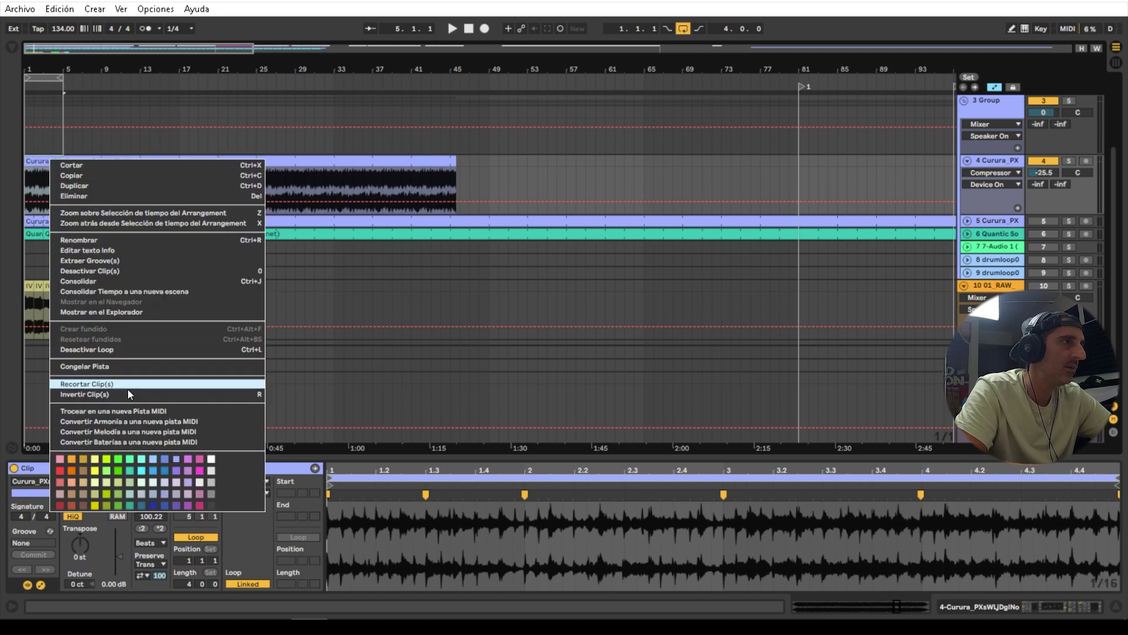
pyautogui.click(100, 383)
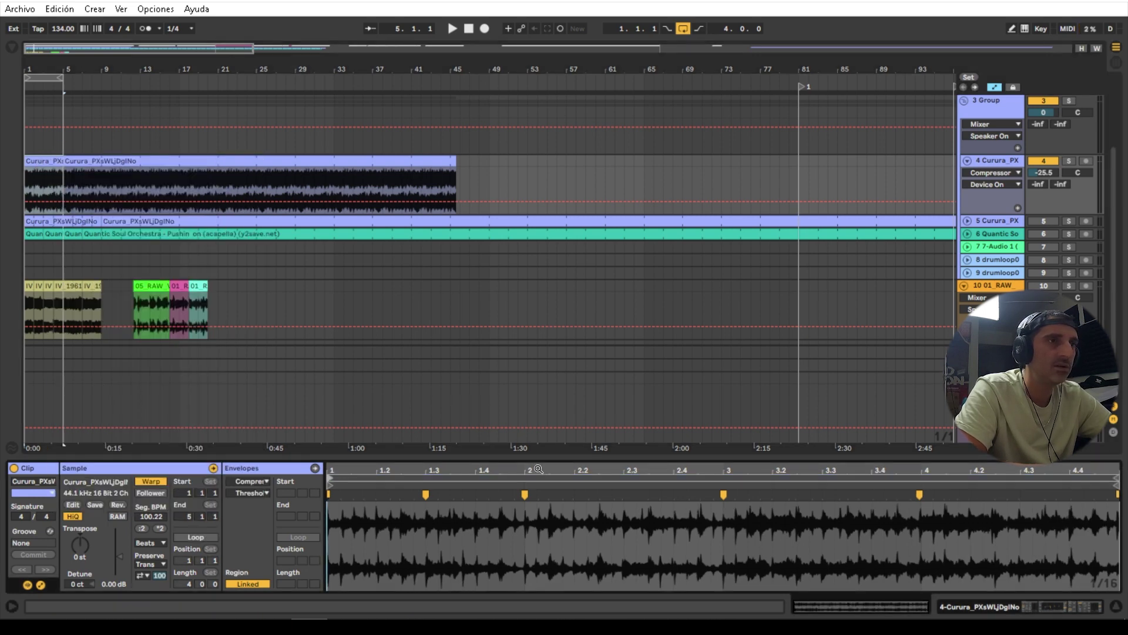
# - Select the remaining Curura piece, move its clip start to a passage around bar -94, and audition from there
pyautogui.click(90, 161)
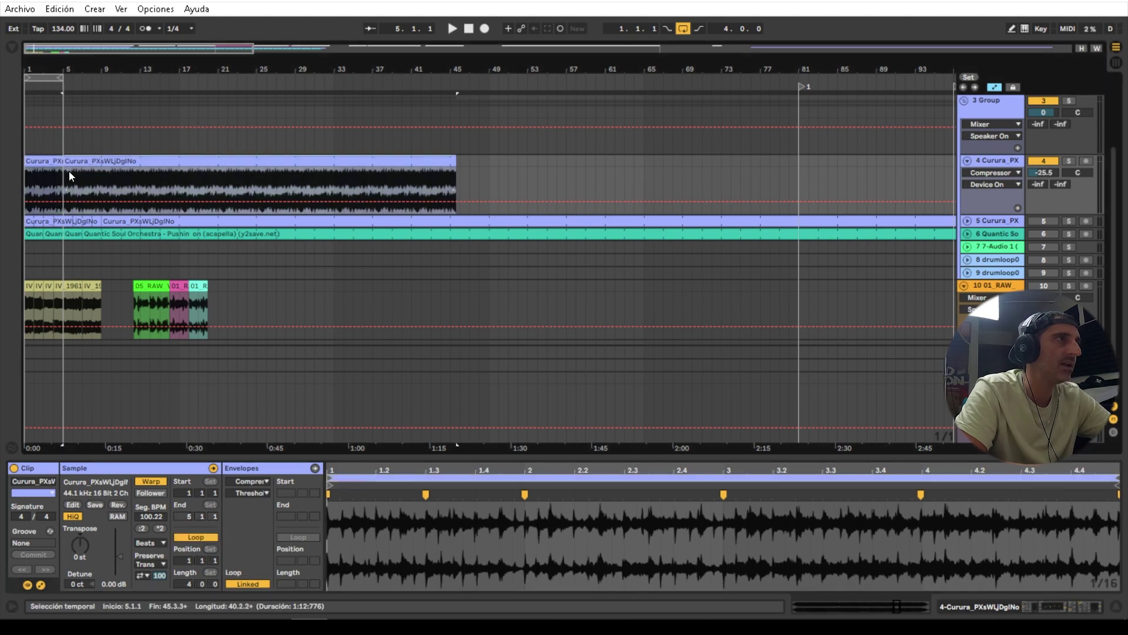
pyautogui.moveTo(554, 471); pyautogui.dragTo(544, 365)
pyautogui.moveTo(663, 471); pyautogui.dragTo(761, 470)
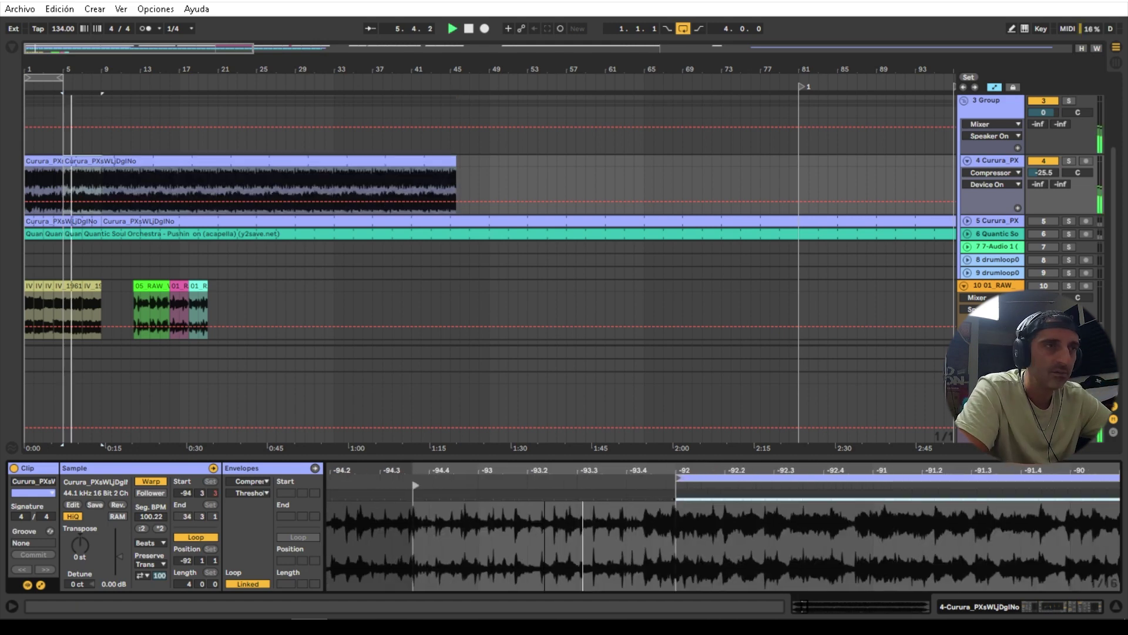
pyautogui.press('space')
# - Place a warp marker on the beat just before bar -92, move the clip start to it and set it as 1.1.1
pyautogui.click(648, 496)
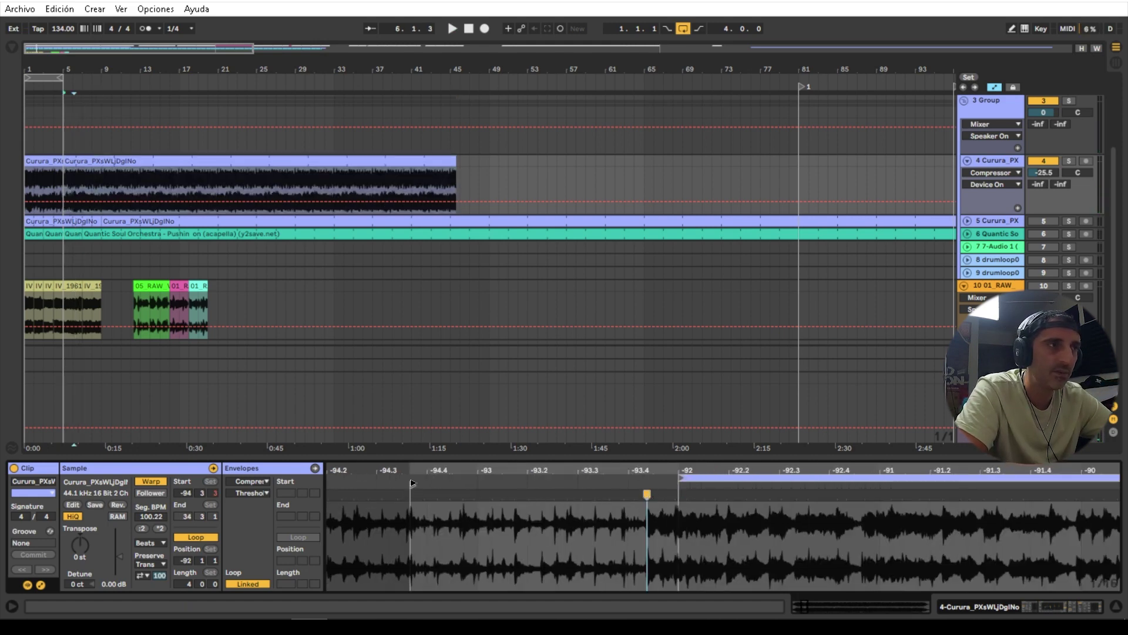
pyautogui.moveTo(412, 489); pyautogui.dragTo(649, 489)
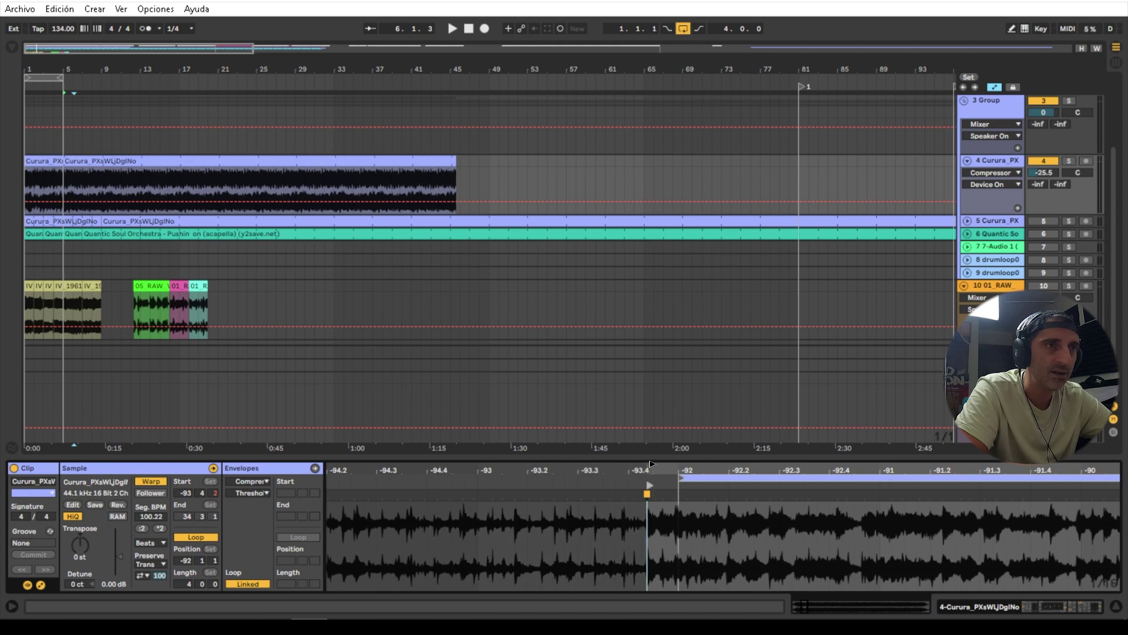
pyautogui.rightClick(646, 492)
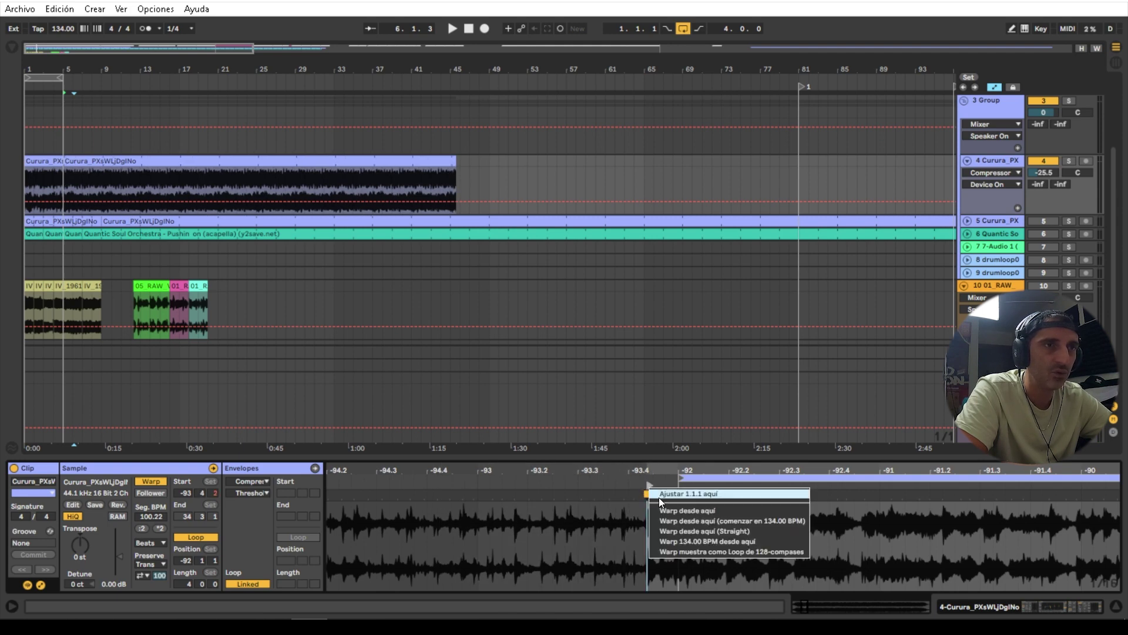
pyautogui.click(660, 496)
# - Set the clip's loop to the two bars from 1.1.1 to 3.1.1 and audition them
pyautogui.click(525, 478)
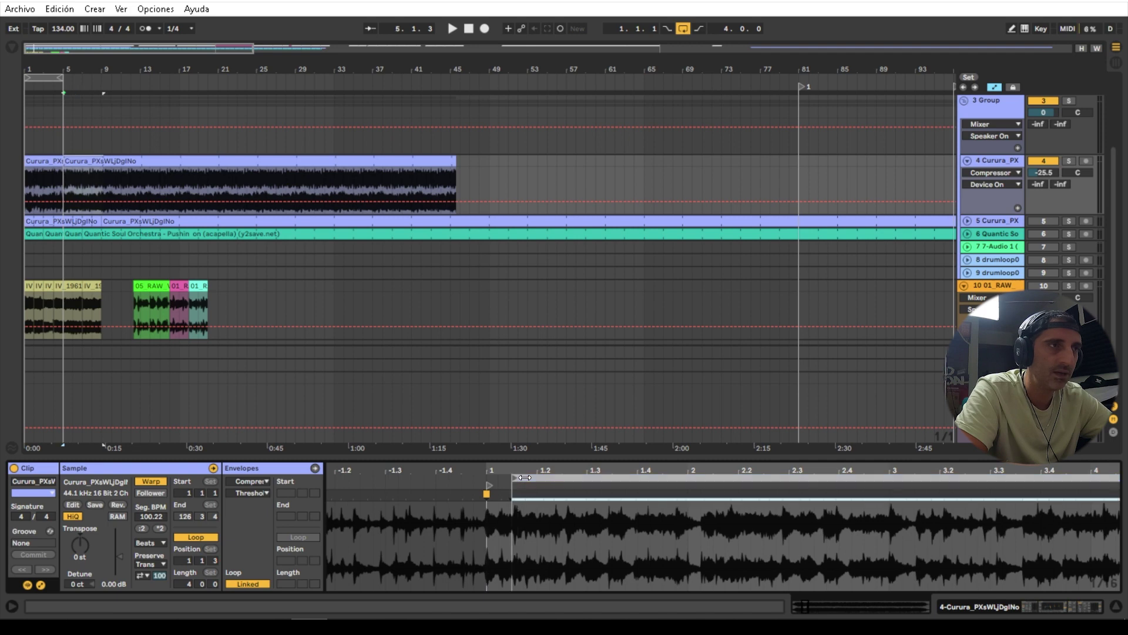
pyautogui.moveTo(499, 474); pyautogui.dragTo(498, 435)
pyautogui.moveTo(745, 477); pyautogui.dragTo(611, 525)
pyautogui.press('space')
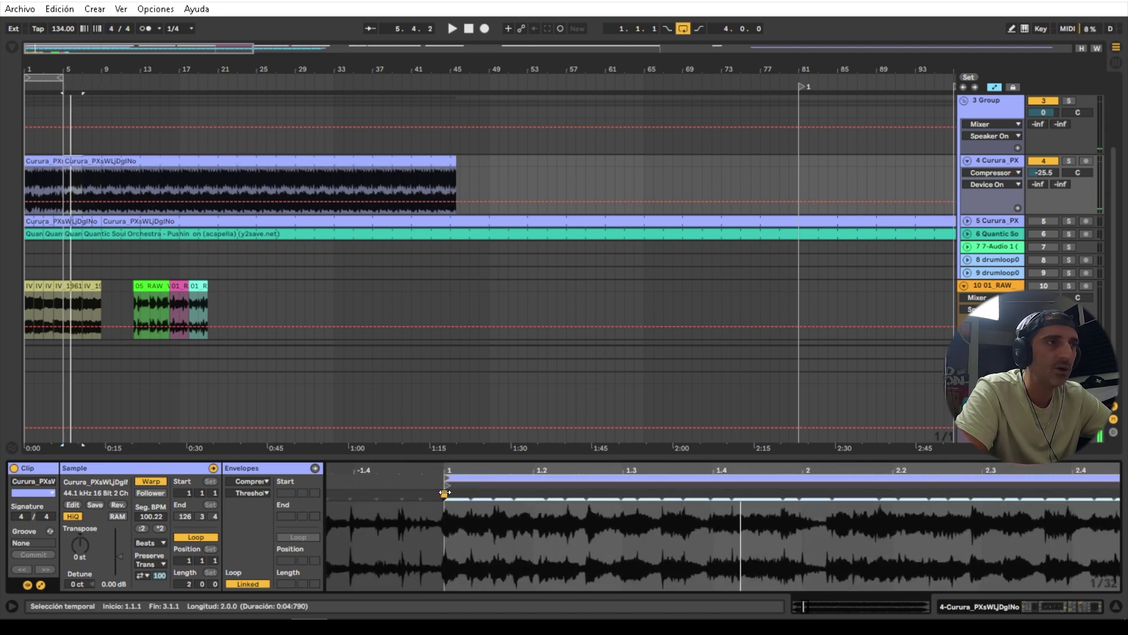
# - Rewarp the clip onward from the 1.1.1 marker and readjust the loop length to two bars
pyautogui.rightClick(446, 493)
pyautogui.click(517, 359)
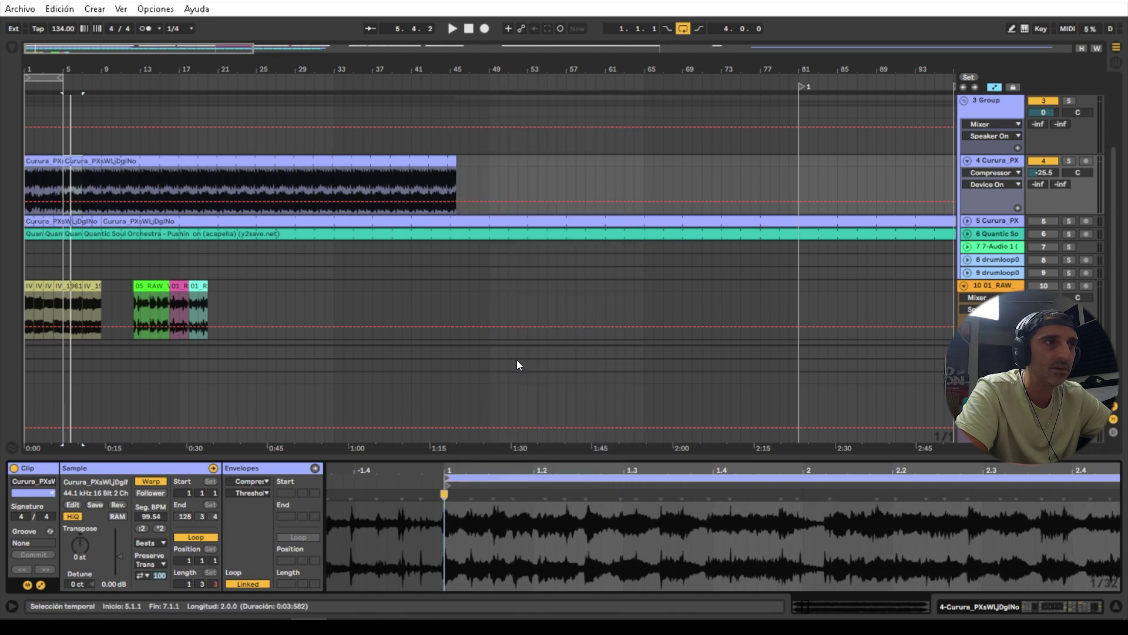
pyautogui.moveTo(489, 472); pyautogui.dragTo(489, 434)
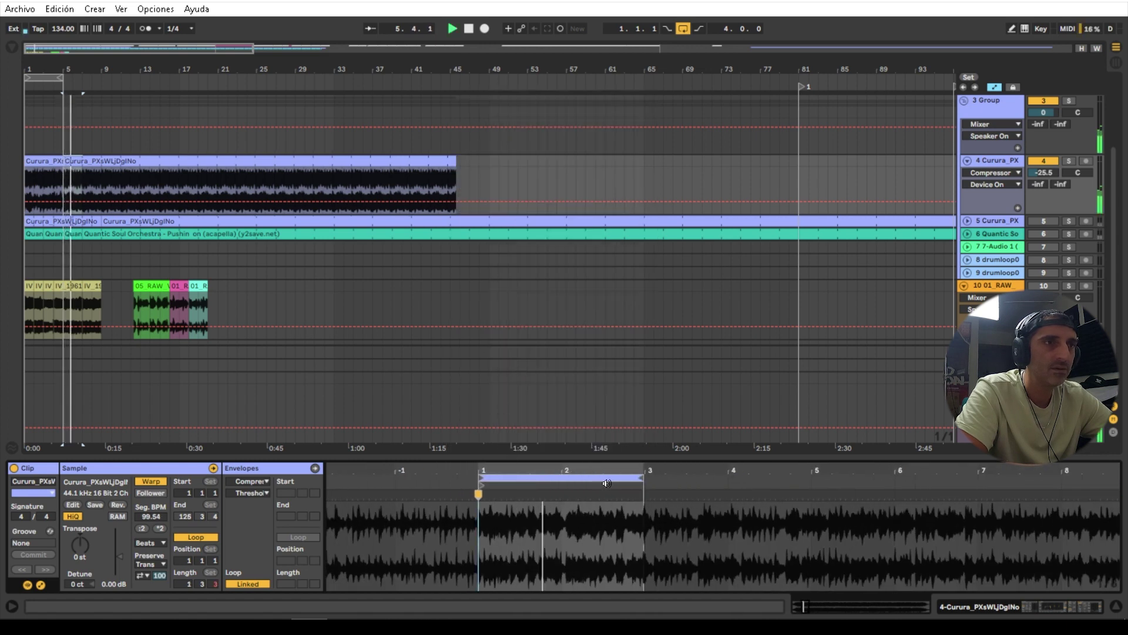
pyautogui.moveTo(641, 476); pyautogui.dragTo(648, 473)
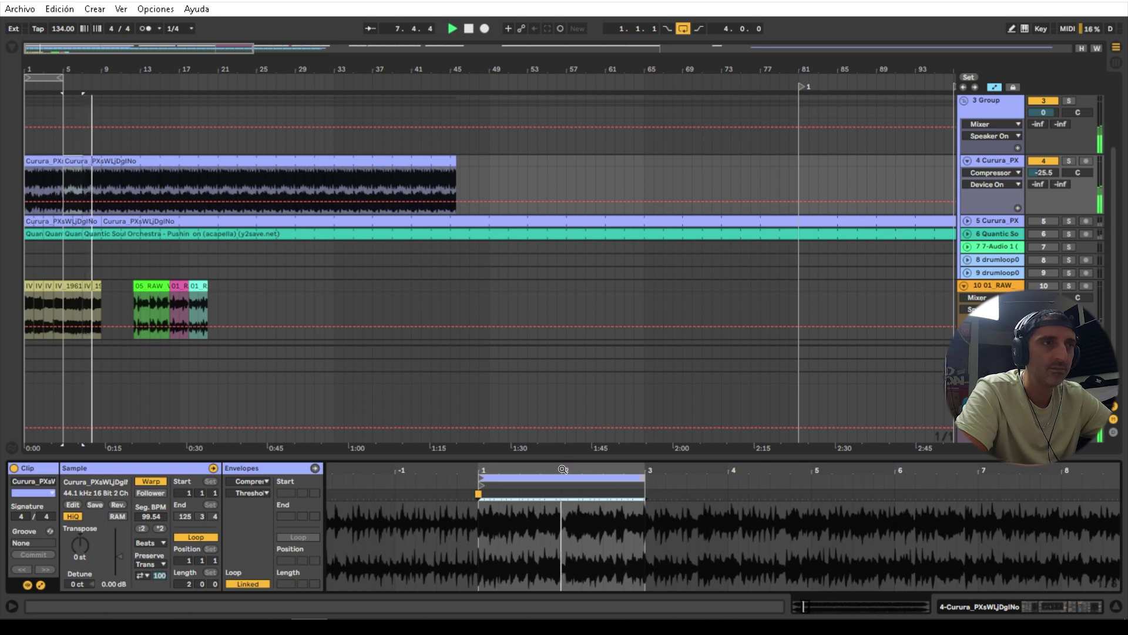
# - Audition the two-bar loop and align a warp marker on the second bar's first beat to 2.1.1
pyautogui.press('space')
pyautogui.moveTo(565, 469); pyautogui.dragTo(688, 470)
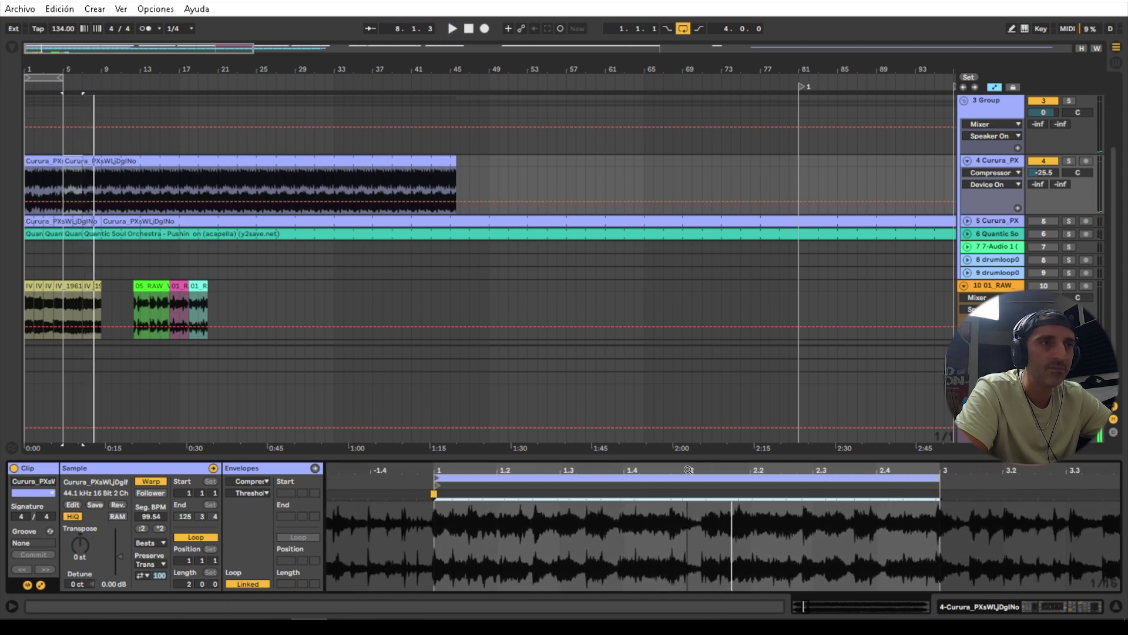
pyautogui.press('space')
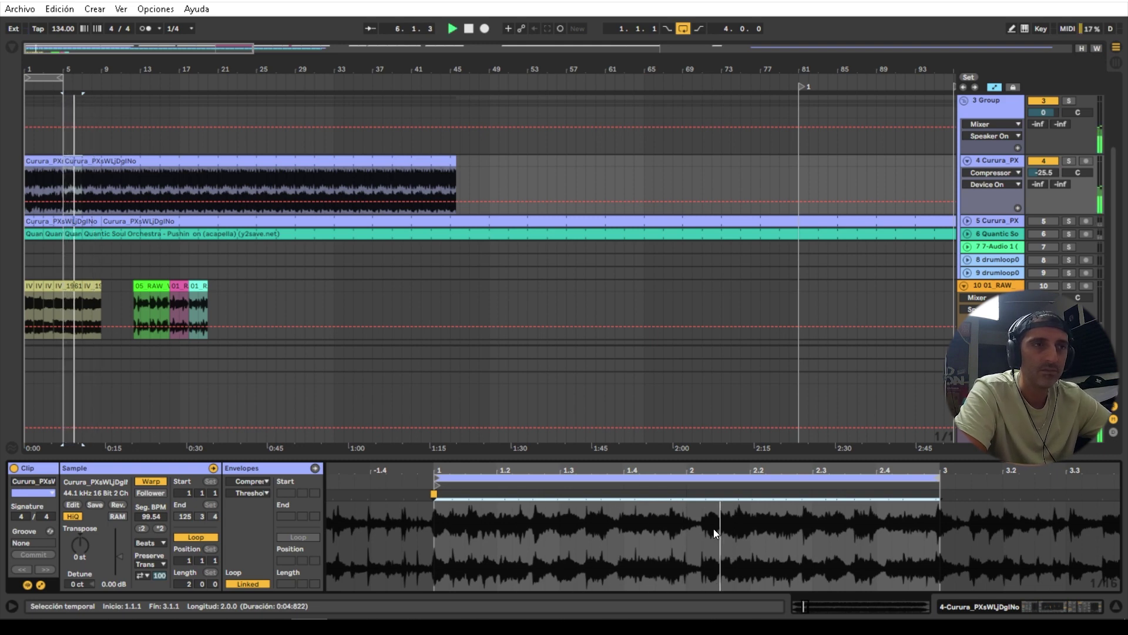
pyautogui.press('space')
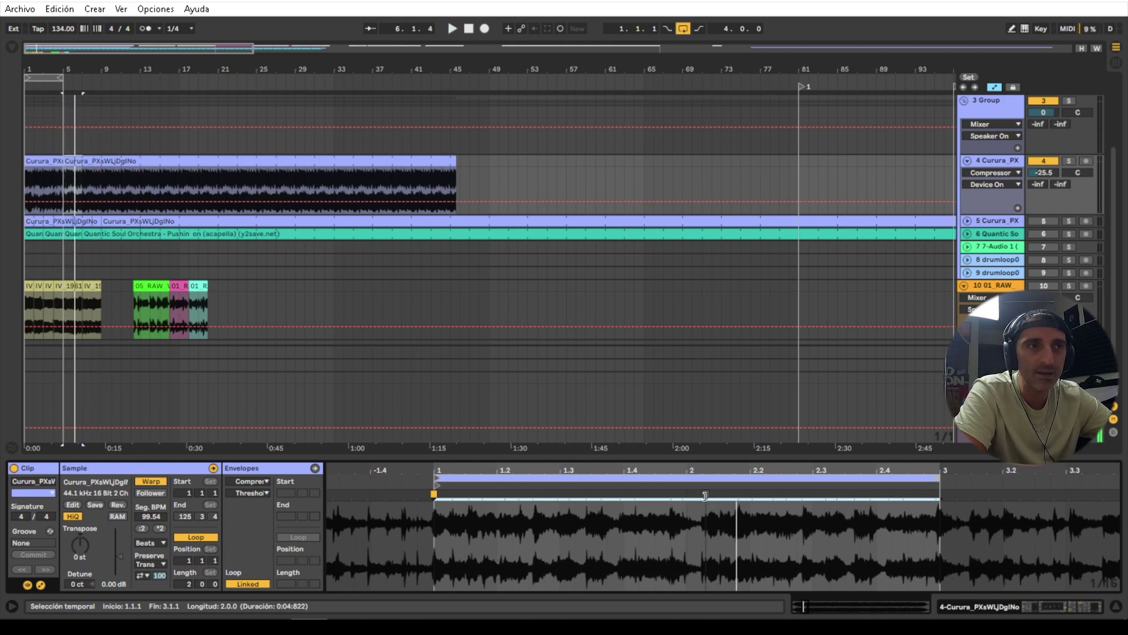
pyautogui.click(705, 495)
pyautogui.moveTo(705, 496); pyautogui.dragTo(686, 493)
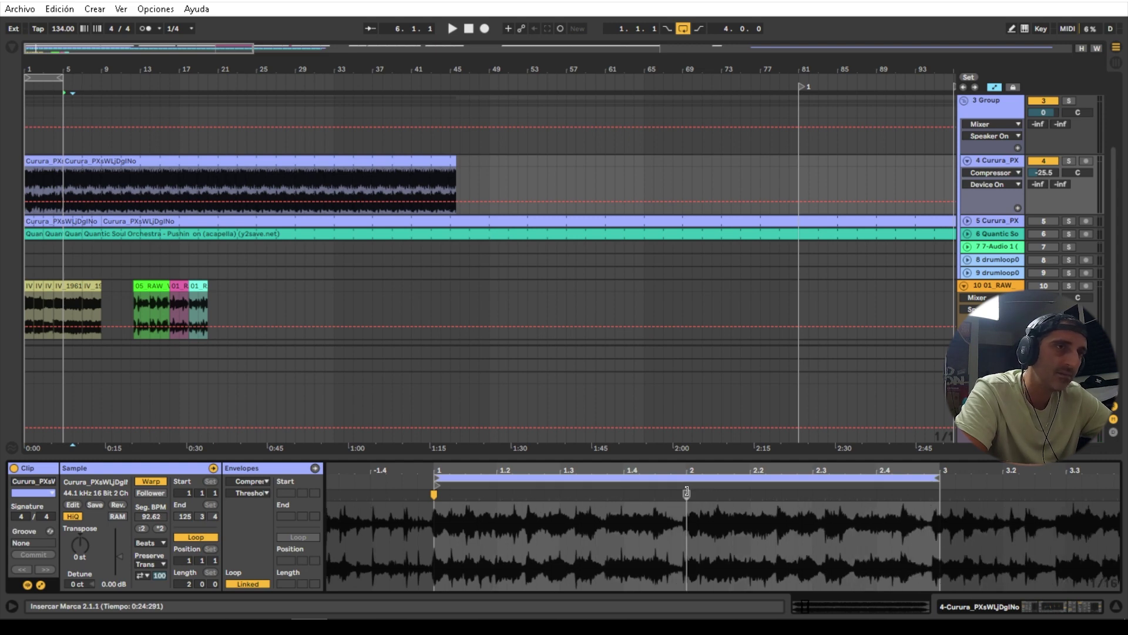
# - Audition the loop's second bar and align a warp marker on its closing beat to 3.1.1
pyautogui.press('space')
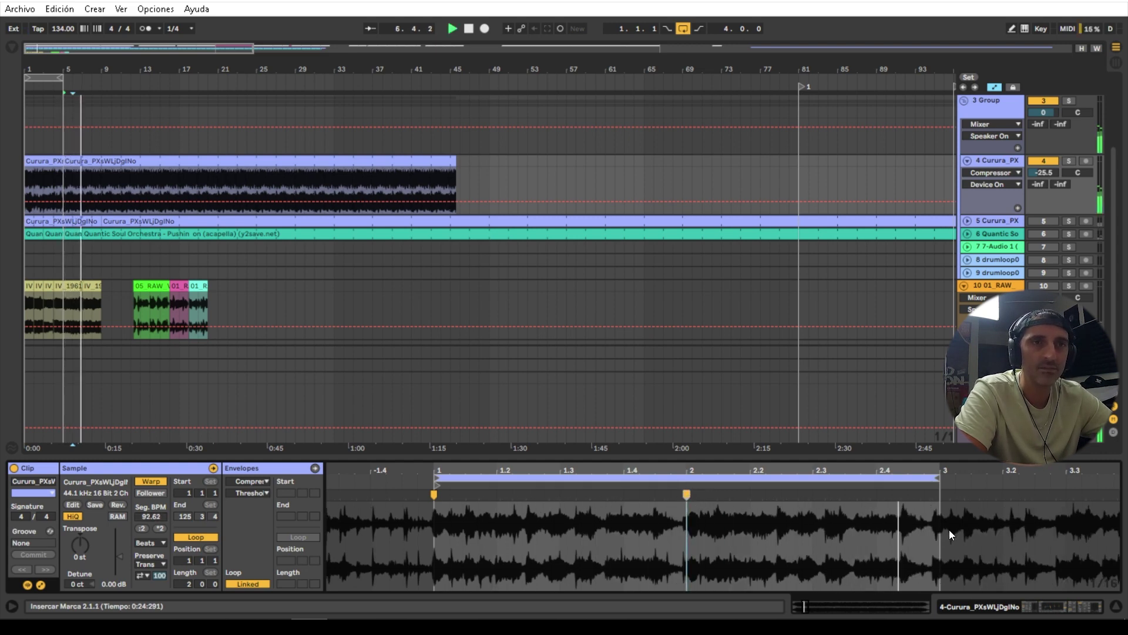
pyautogui.press('space')
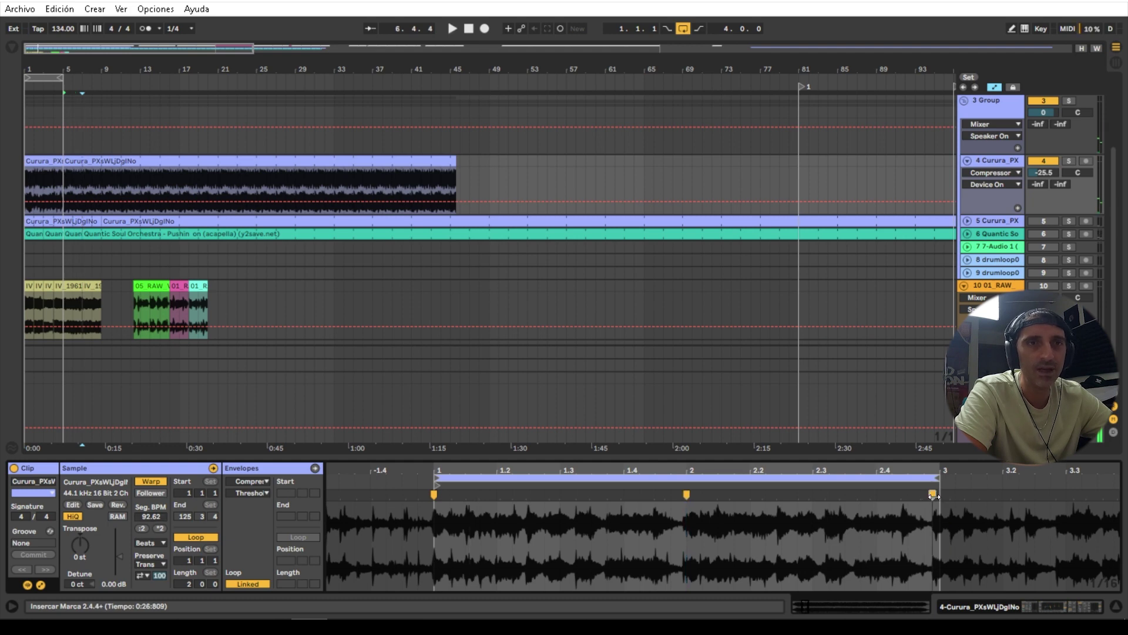
pyautogui.moveTo(933, 495); pyautogui.dragTo(942, 494)
pyautogui.press('space')
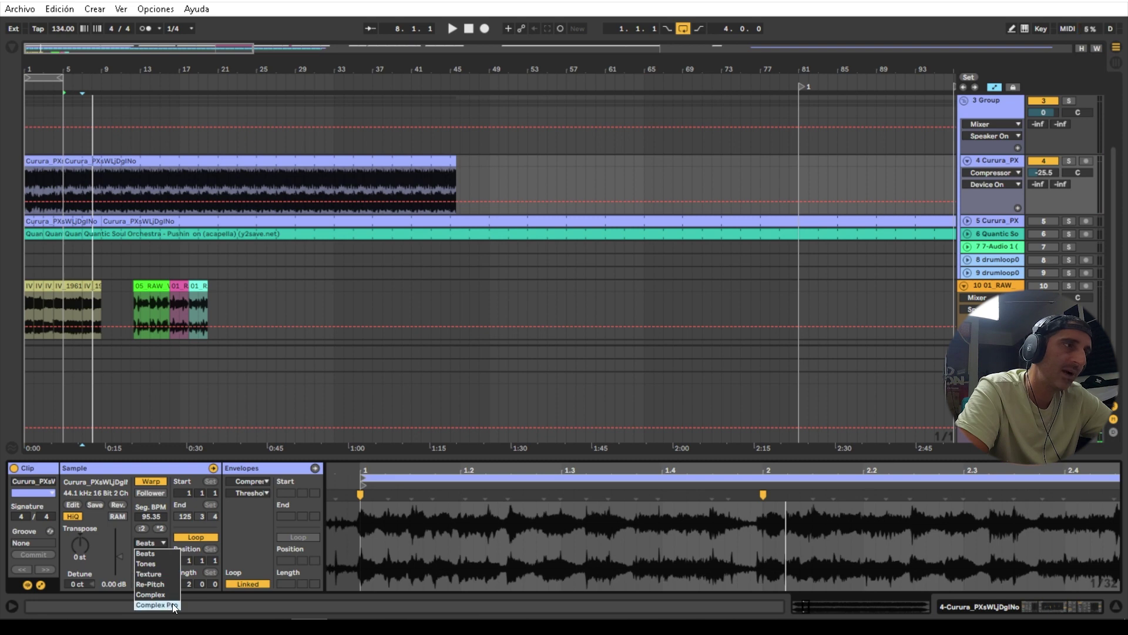
# - Switch the clip's warp mode to Complex Pro and correct the loop's inner beats with warp markers at 1.3 and around 2.2.3
pyautogui.click(156, 604)
pyautogui.press('space')
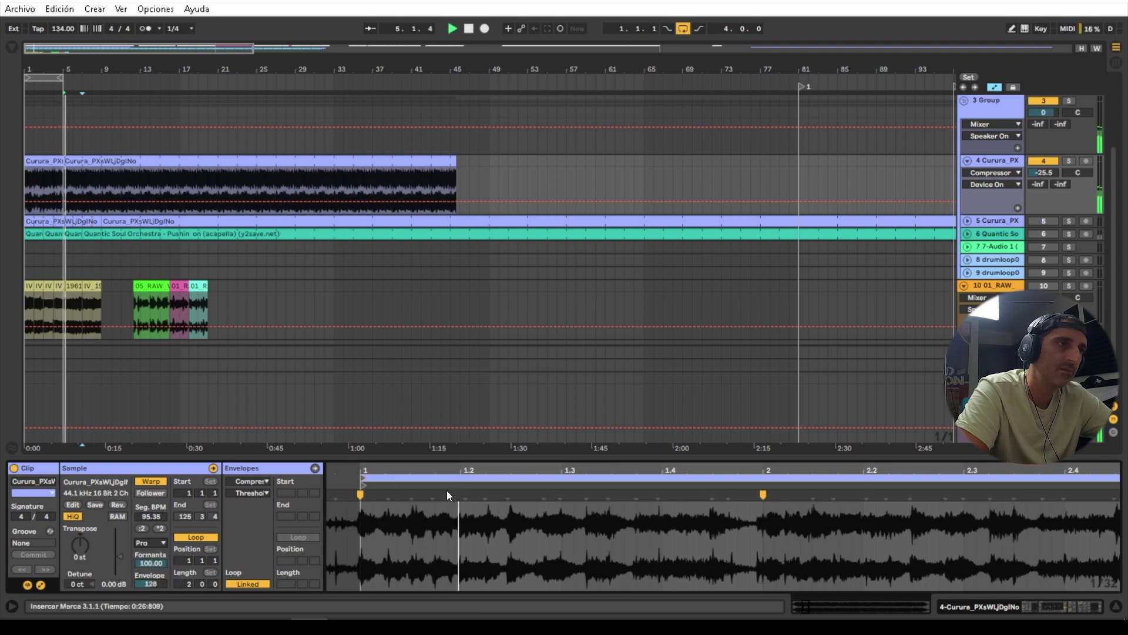
pyautogui.moveTo(470, 470); pyautogui.dragTo(466, 418)
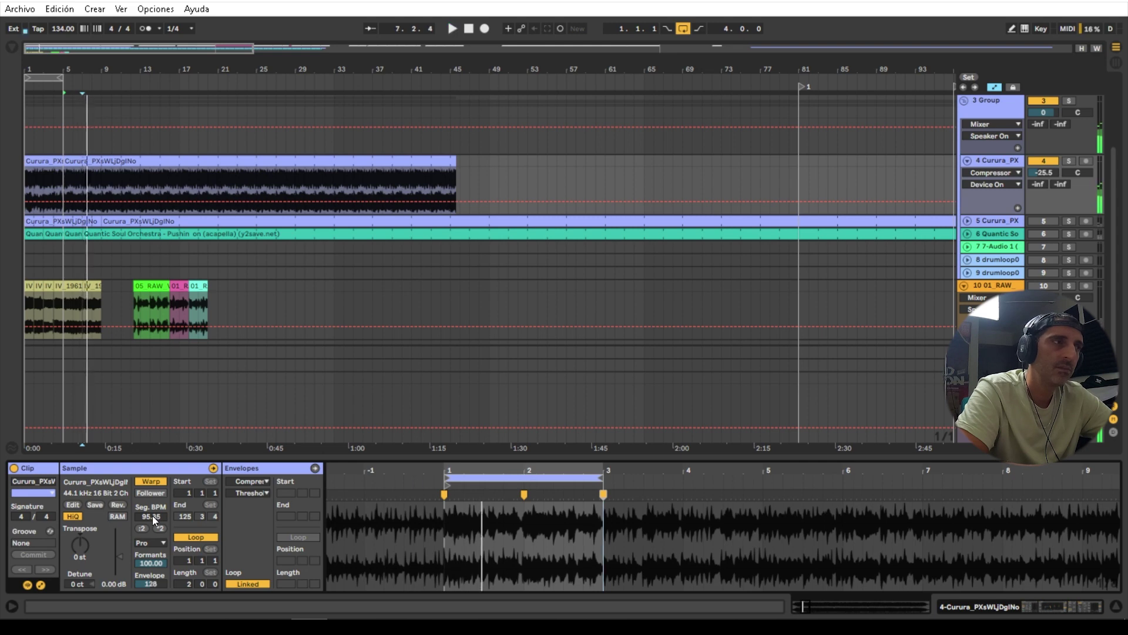
pyautogui.moveTo(564, 471); pyautogui.dragTo(541, 496)
pyautogui.moveTo(453, 495); pyautogui.dragTo(462, 495)
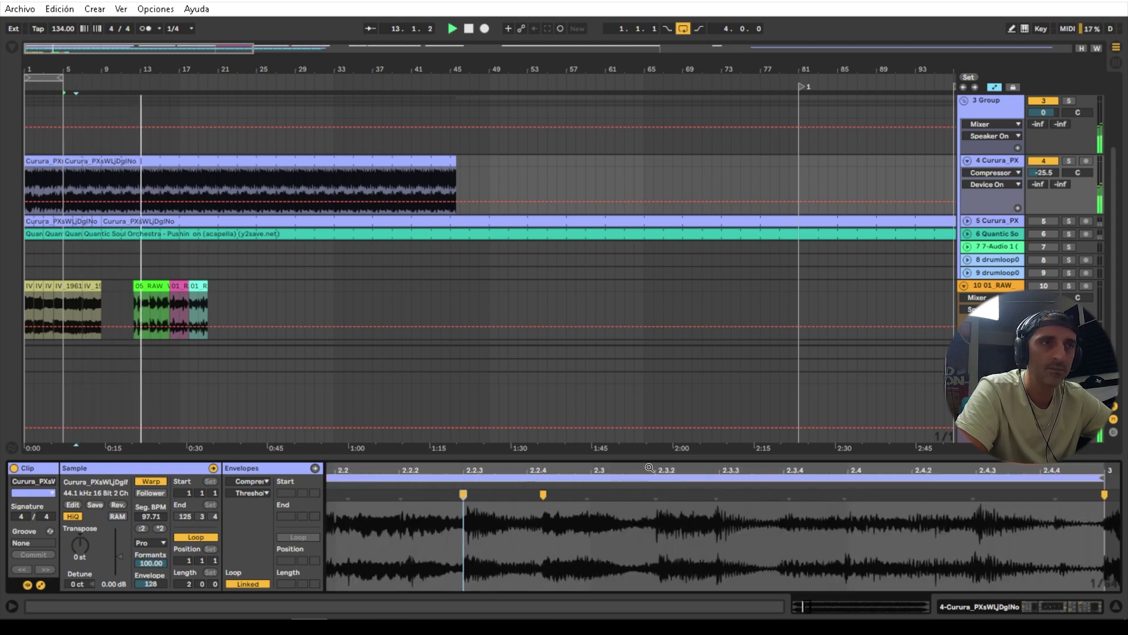
pyautogui.moveTo(655, 471); pyautogui.dragTo(675, 454)
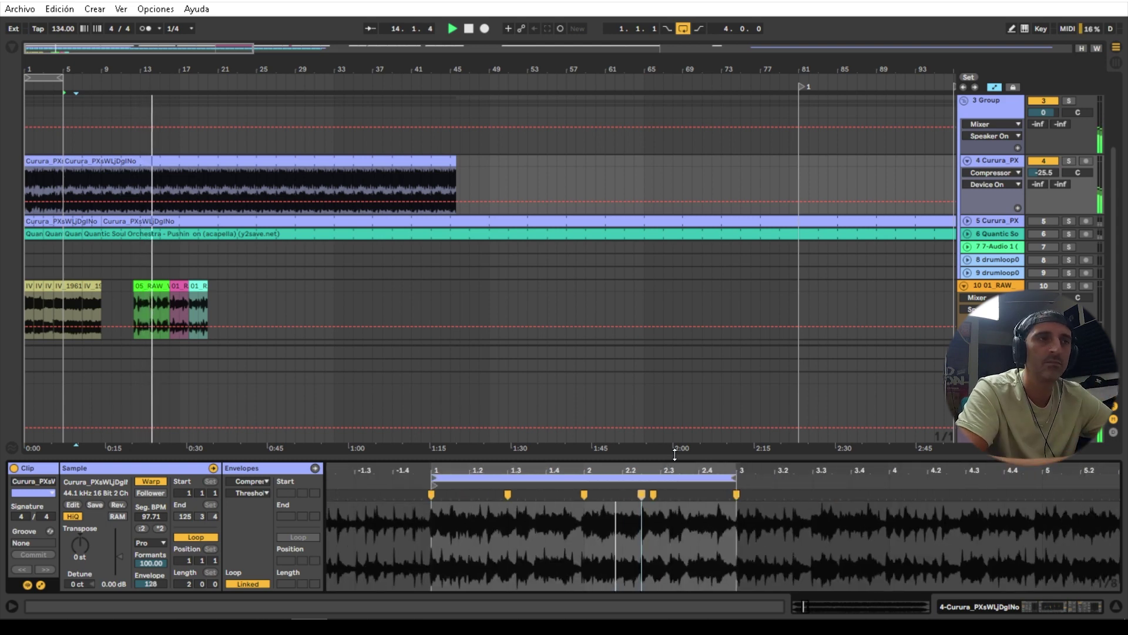
# - Split the Curura clip at bar 9 of the arrangement and extend the middle piece's loop to four bars from 1.1.1
pyautogui.moveTo(63, 176); pyautogui.dragTo(101, 176)
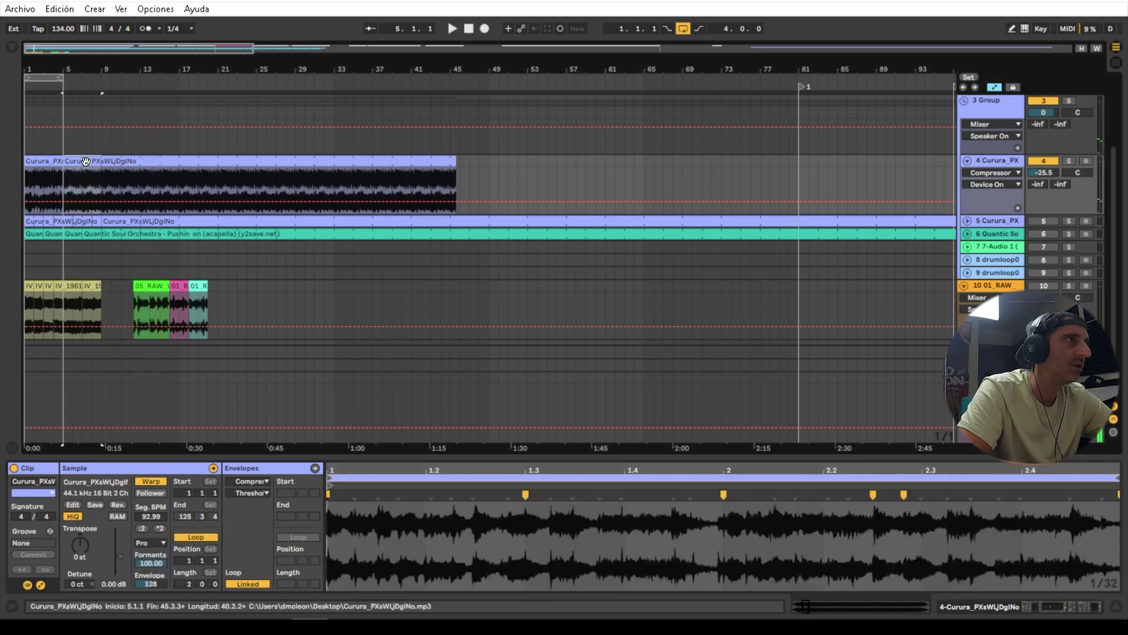
pyautogui.hotkey('ctrl', 'e')
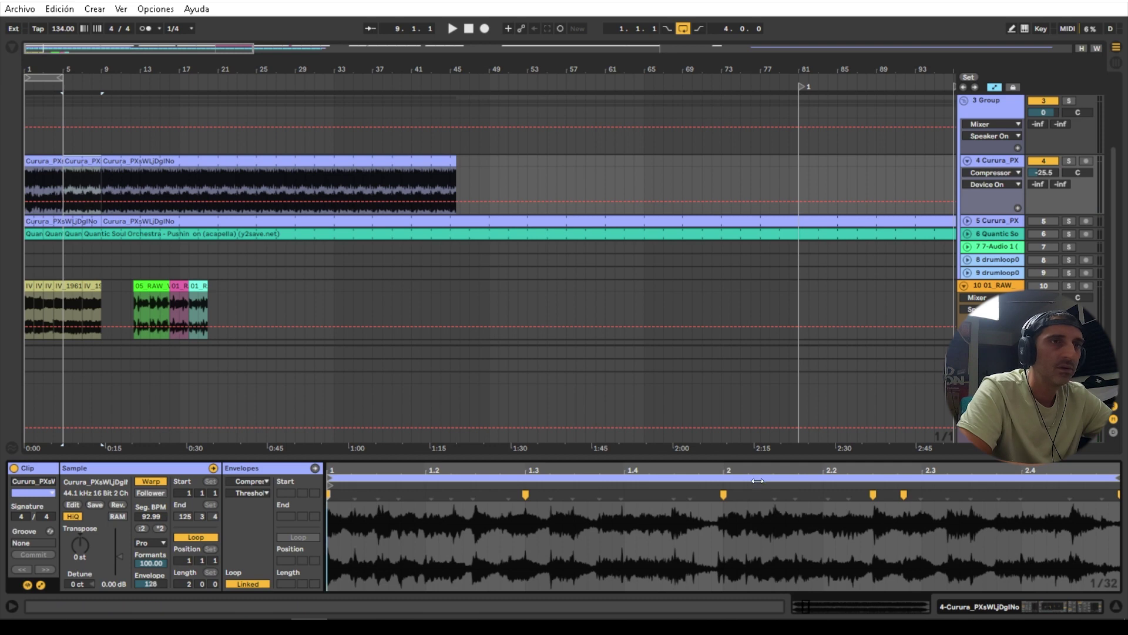
pyautogui.press('space')
pyautogui.press('space')
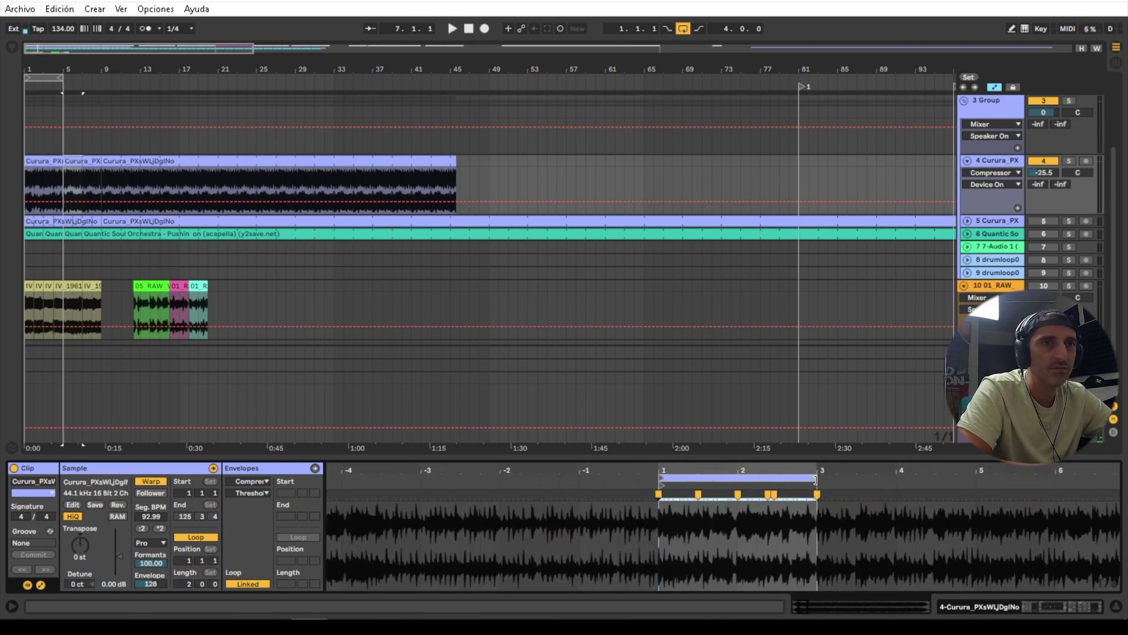
pyautogui.moveTo(814, 477); pyautogui.dragTo(729, 511)
pyautogui.press('space')
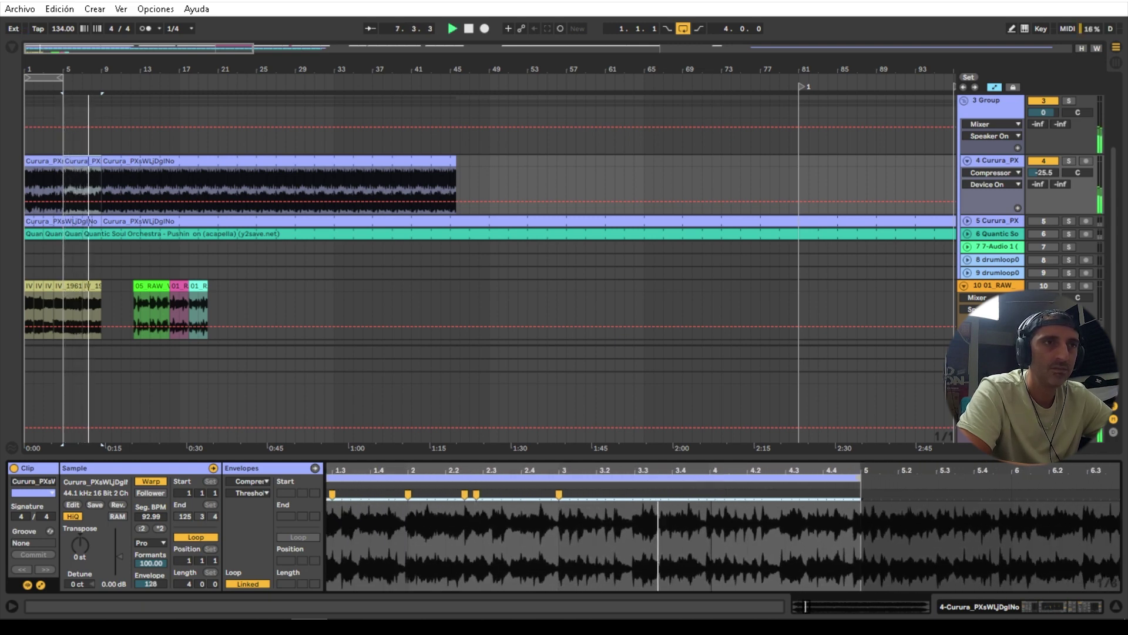
# - Align warp markers on the beats at 4.1.1 and 5.1.1, then audition the four-bar loop
pyautogui.moveTo(705, 468)
pyautogui.mouseDown()
pyautogui.moveTo(707, 492)
pyautogui.moveTo(707, 455)
pyautogui.mouseUp()
pyautogui.click(699, 488)
pyautogui.moveTo(829, 470); pyautogui.dragTo(798, 492)
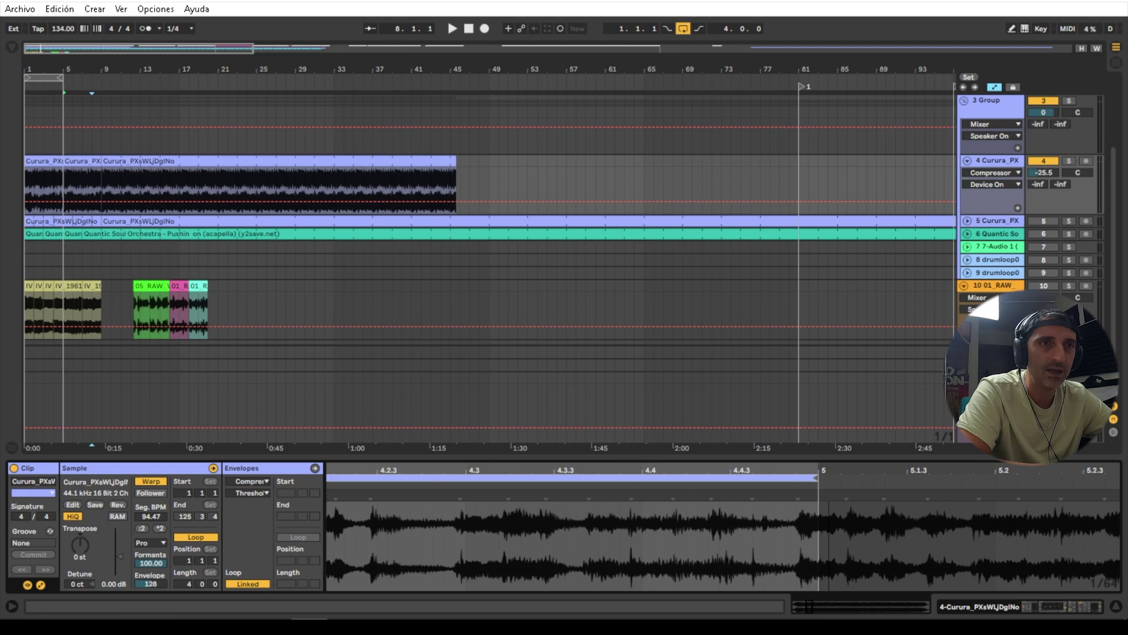
pyautogui.doubleClick(797, 495)
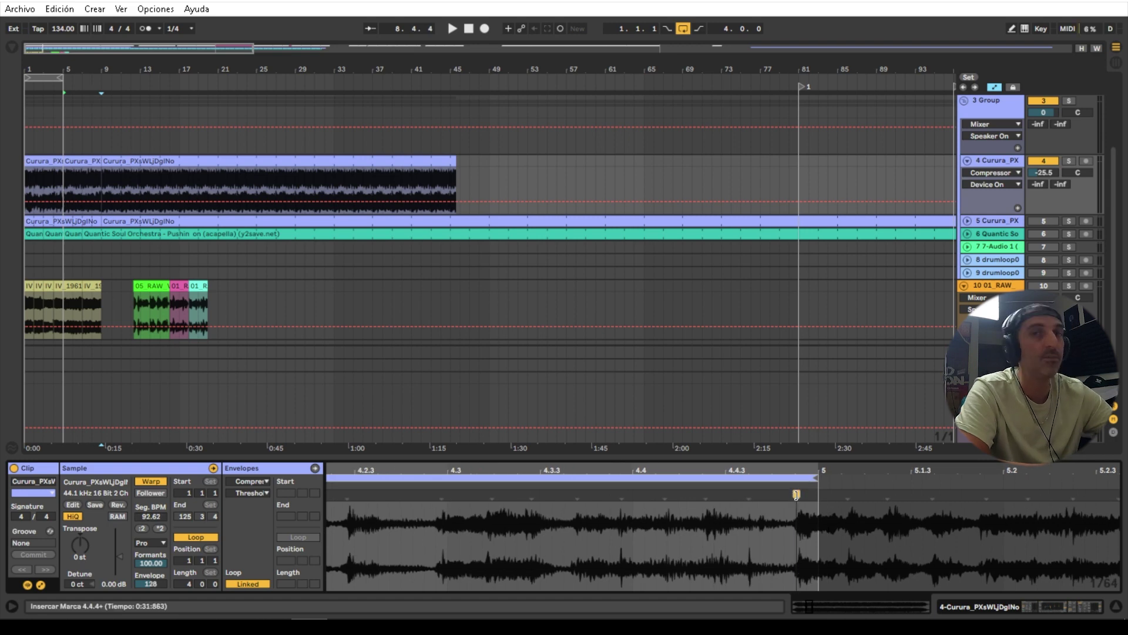
pyautogui.moveTo(797, 495)
pyautogui.mouseDown()
pyautogui.moveTo(820, 495)
pyautogui.moveTo(815, 438)
pyautogui.moveTo(793, 438)
pyautogui.mouseUp()
pyautogui.press('space')
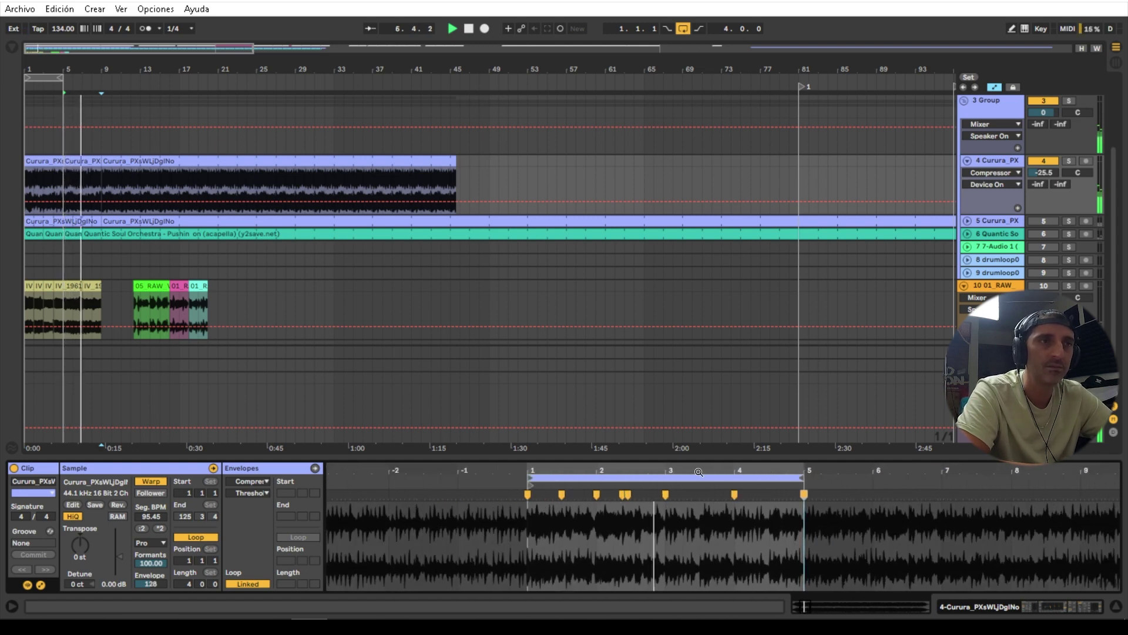
pyautogui.moveTo(701, 470); pyautogui.dragTo(703, 518)
pyautogui.moveTo(703, 470); pyautogui.dragTo(569, 477)
# - Stop playback and crop the four-bar Curura piece between bars 5 and 9
pyautogui.click(96, 180)
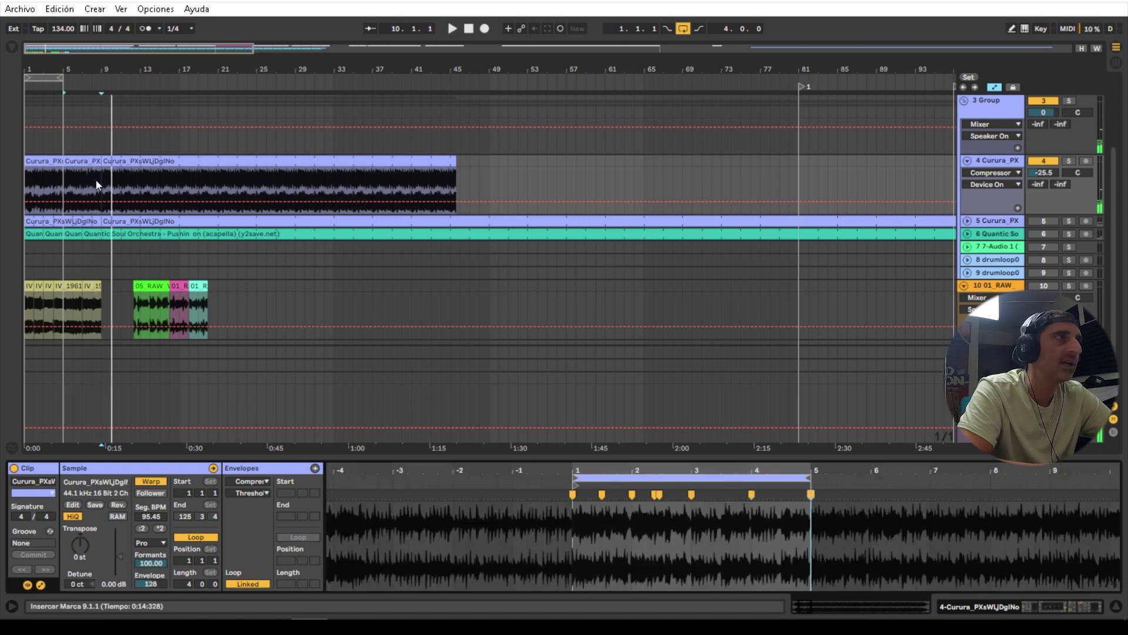
pyautogui.press('space')
pyautogui.rightClick(85, 158)
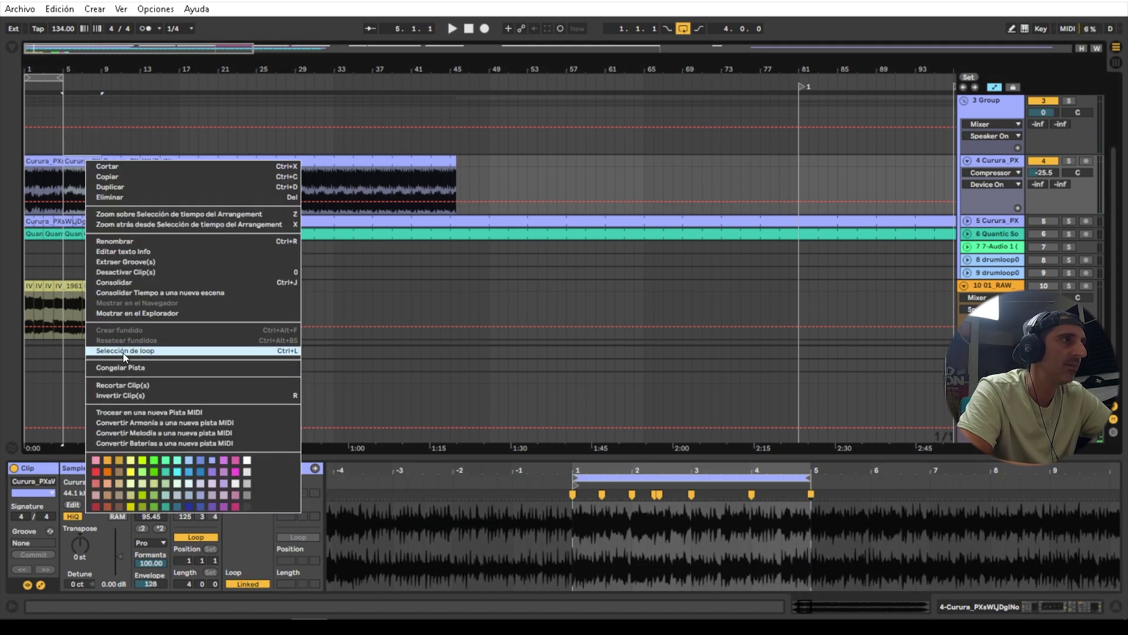
pyautogui.click(132, 386)
# - Color the second Curura piece pink and the first piece yellow
pyautogui.rightClick(95, 188)
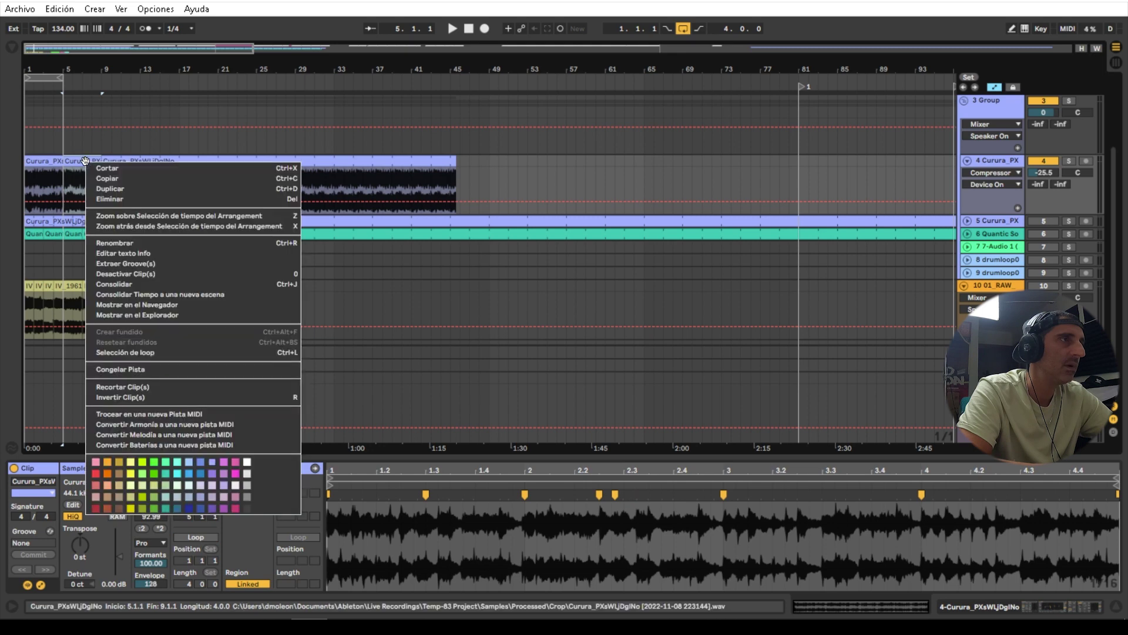
pyautogui.click(235, 461)
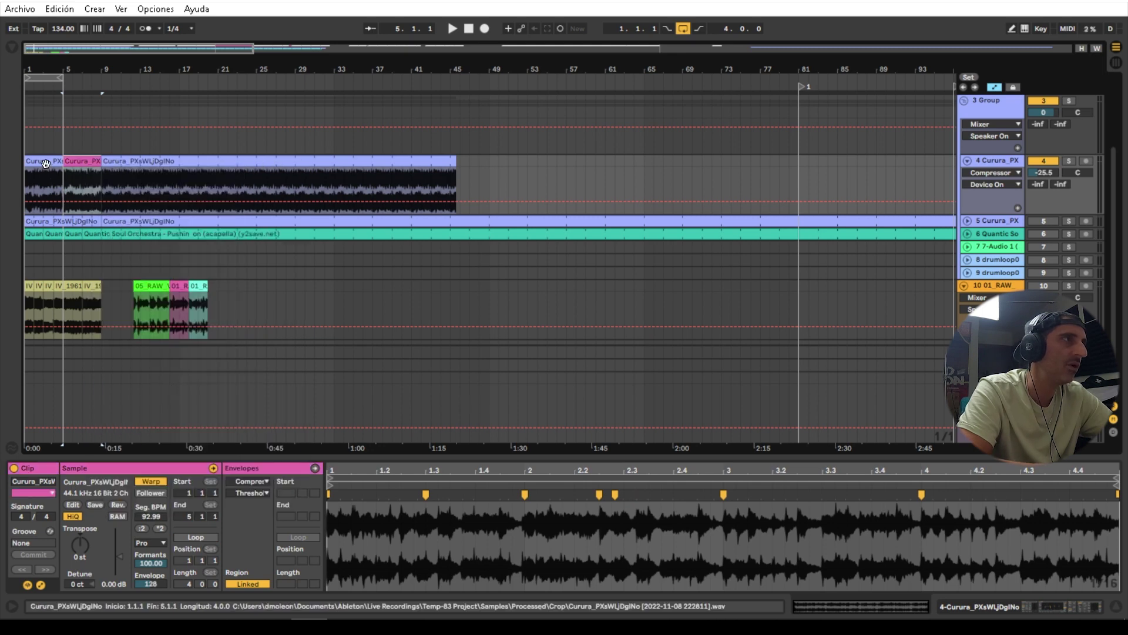
pyautogui.rightClick(46, 194)
pyautogui.click(97, 464)
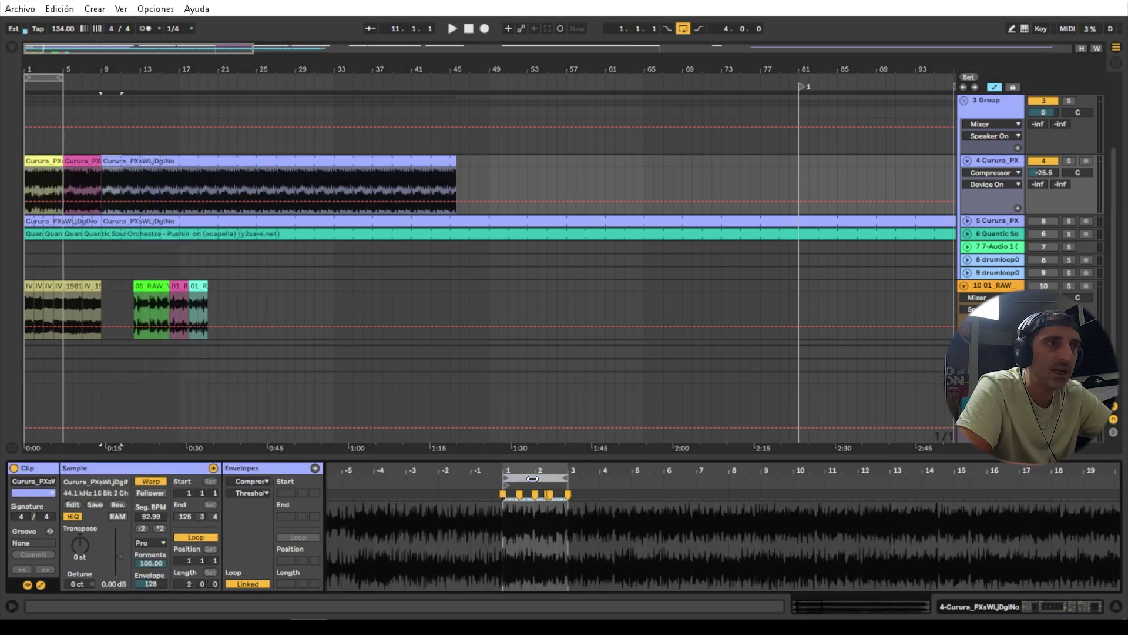
# - Set the remaining Curura piece to start and loop four bars from 5.1.1, align a warp marker at 6.1.1 and audition
pyautogui.moveTo(531, 480); pyautogui.dragTo(588, 481)
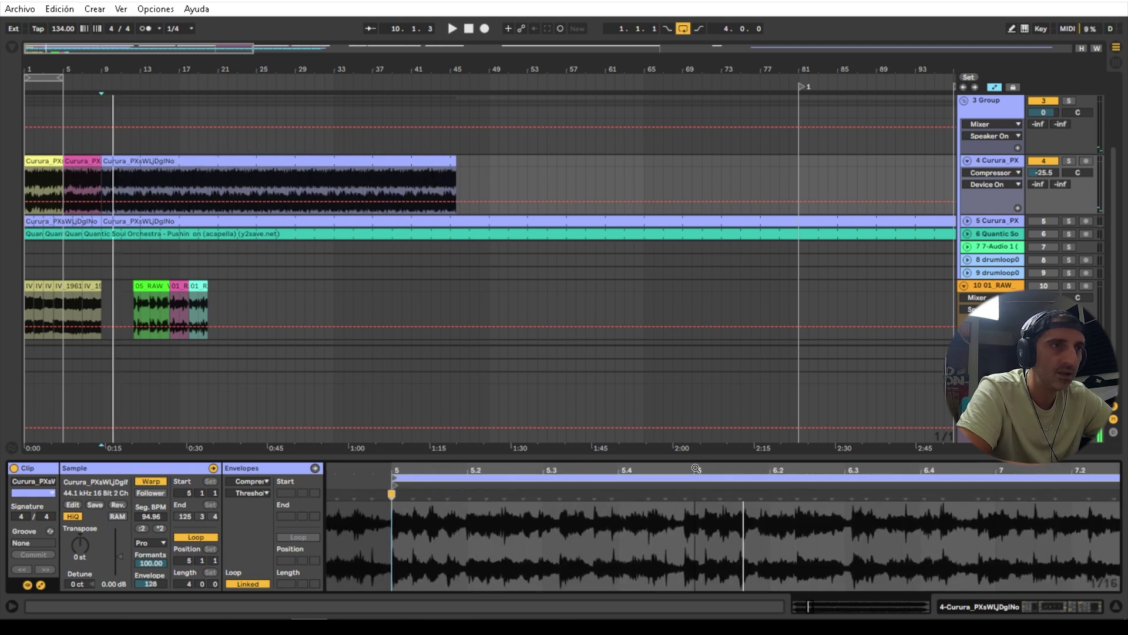
pyautogui.press('space')
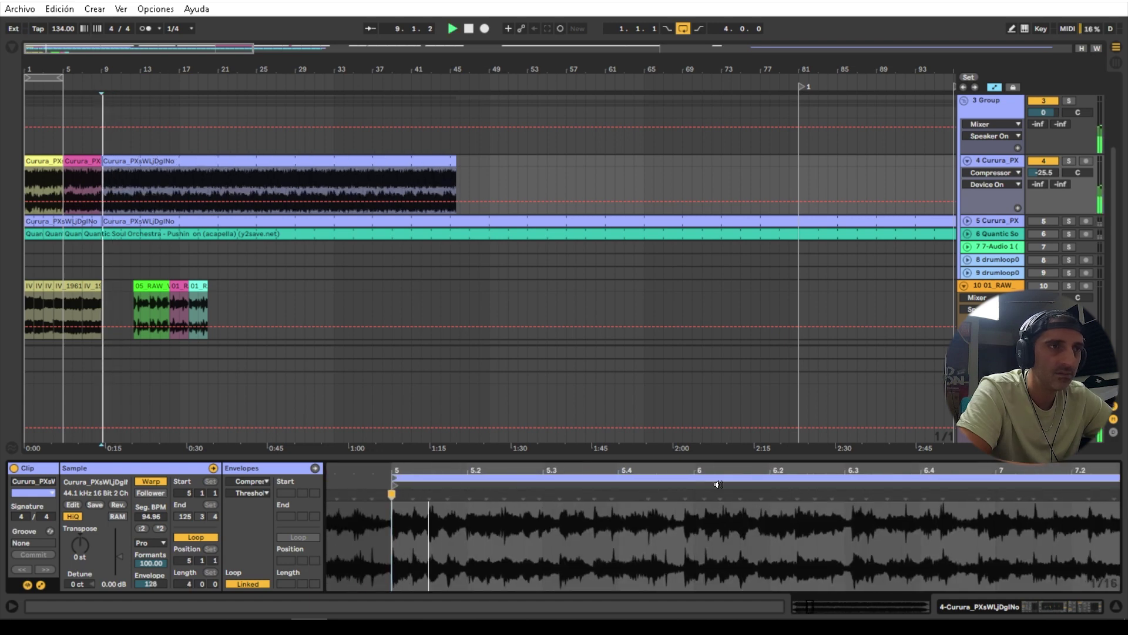
pyautogui.doubleClick(685, 494)
pyautogui.press('space')
pyautogui.moveTo(684, 494); pyautogui.dragTo(692, 494)
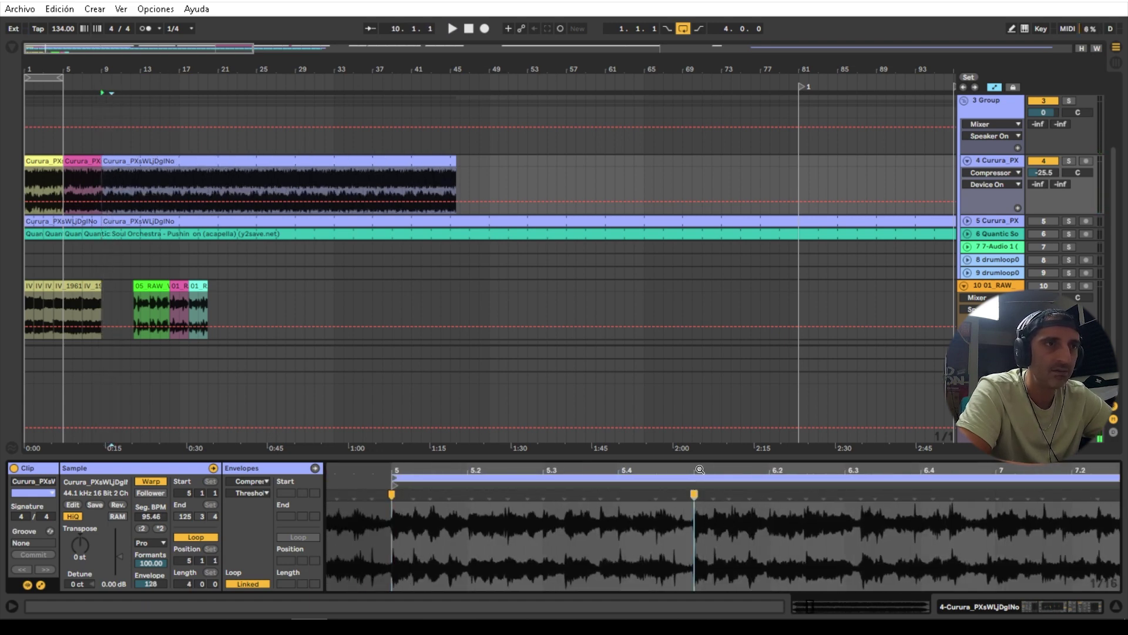
pyautogui.press('space')
pyautogui.moveTo(566, 470); pyautogui.dragTo(568, 447)
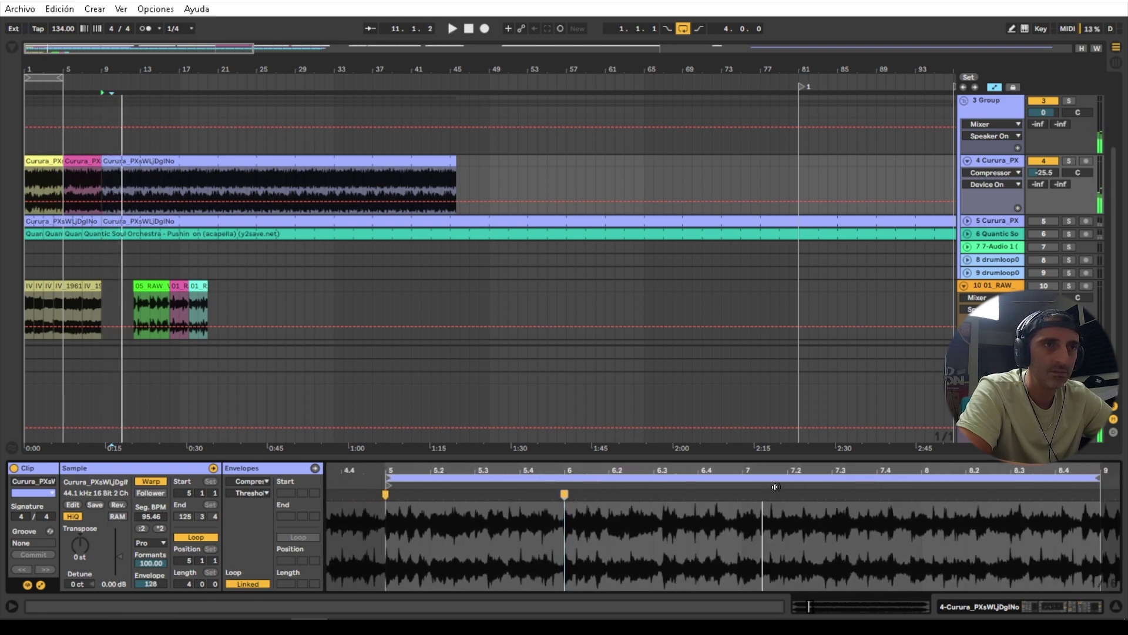
# - Align warp markers on the beats at 7.1.1 and 8.1.1 of the remaining Curura piece while auditioning it
pyautogui.doubleClick(737, 494)
pyautogui.press('space')
pyautogui.moveTo(738, 495); pyautogui.dragTo(741, 477)
pyautogui.press('space')
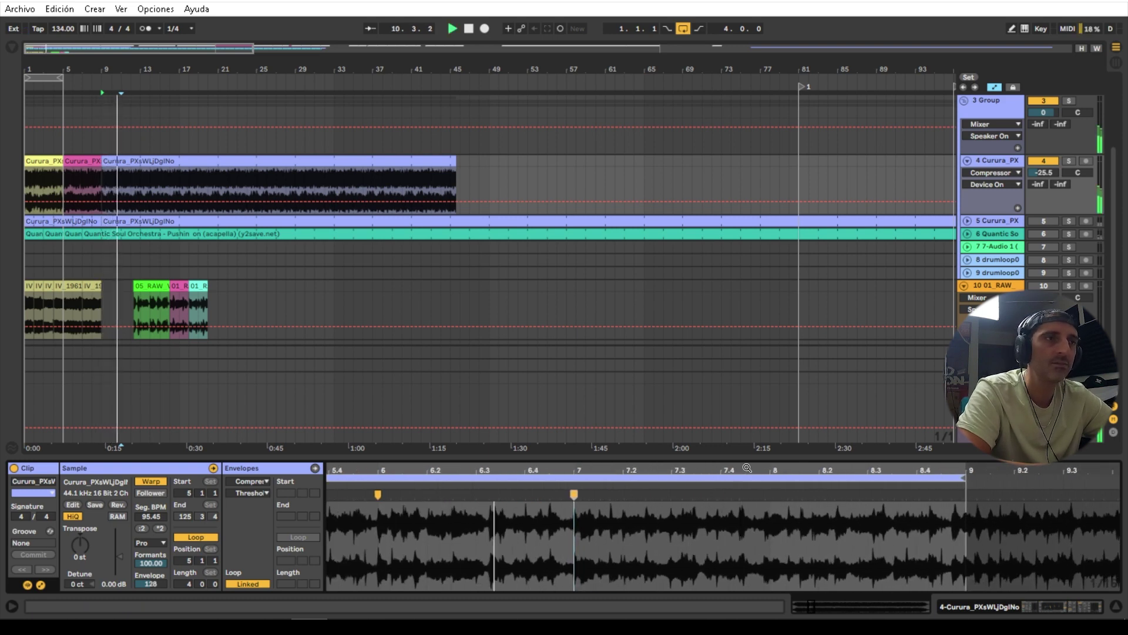
pyautogui.moveTo(775, 471)
pyautogui.mouseDown()
pyautogui.moveTo(767, 496)
pyautogui.moveTo(761, 456)
pyautogui.mouseUp()
pyautogui.press('space')
pyautogui.doubleClick(758, 495)
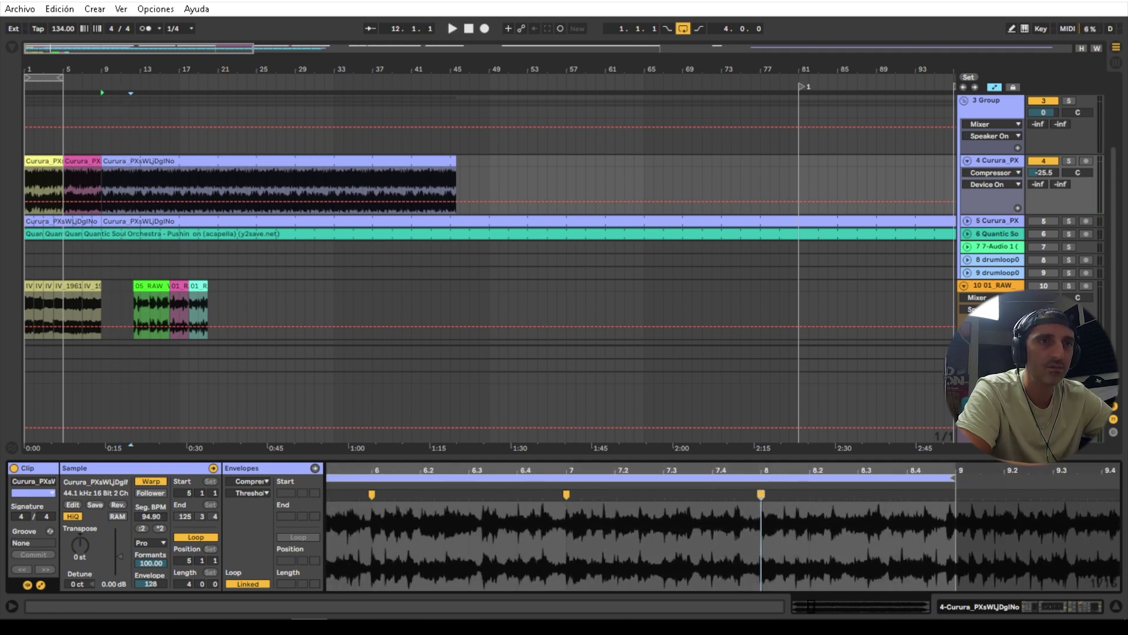
# - Align a warp marker at 9.1.1, the end of the loop, and audition the four bars
pyautogui.doubleClick(947, 495)
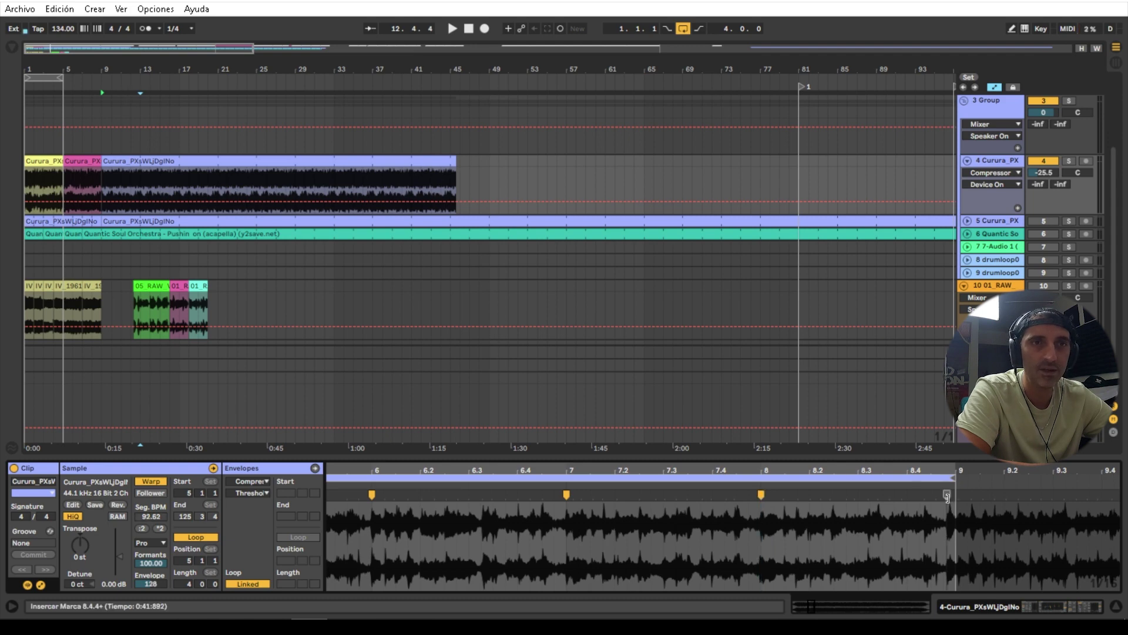
pyautogui.moveTo(952, 471); pyautogui.dragTo(953, 487)
pyautogui.moveTo(927, 492)
pyautogui.mouseDown()
pyautogui.moveTo(950, 492)
pyautogui.moveTo(931, 458)
pyautogui.mouseUp()
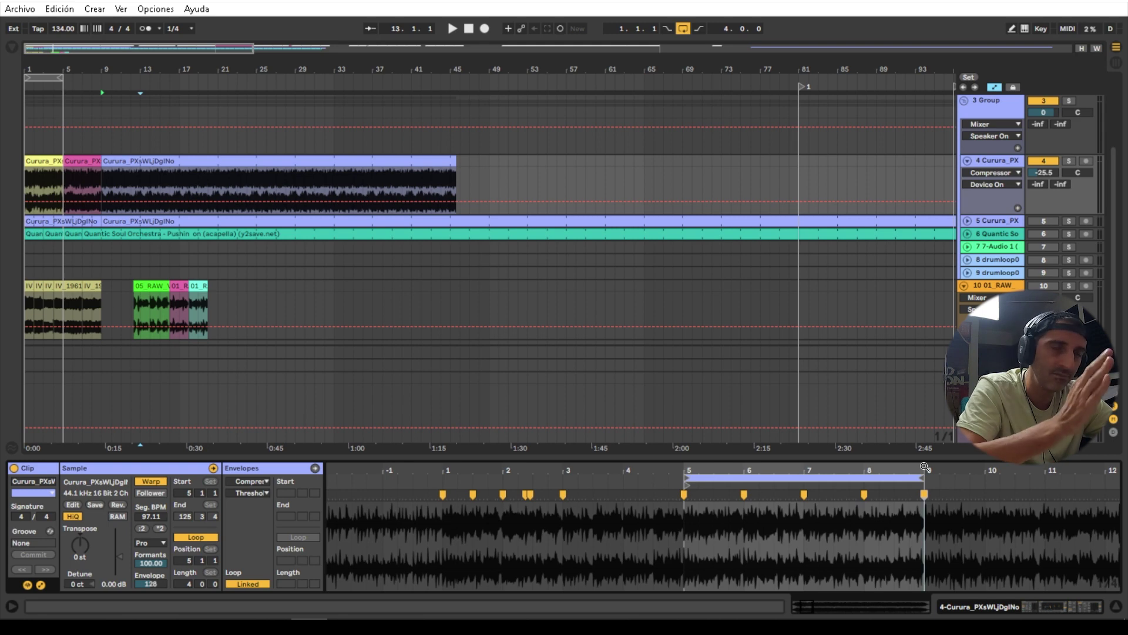
pyautogui.press('space')
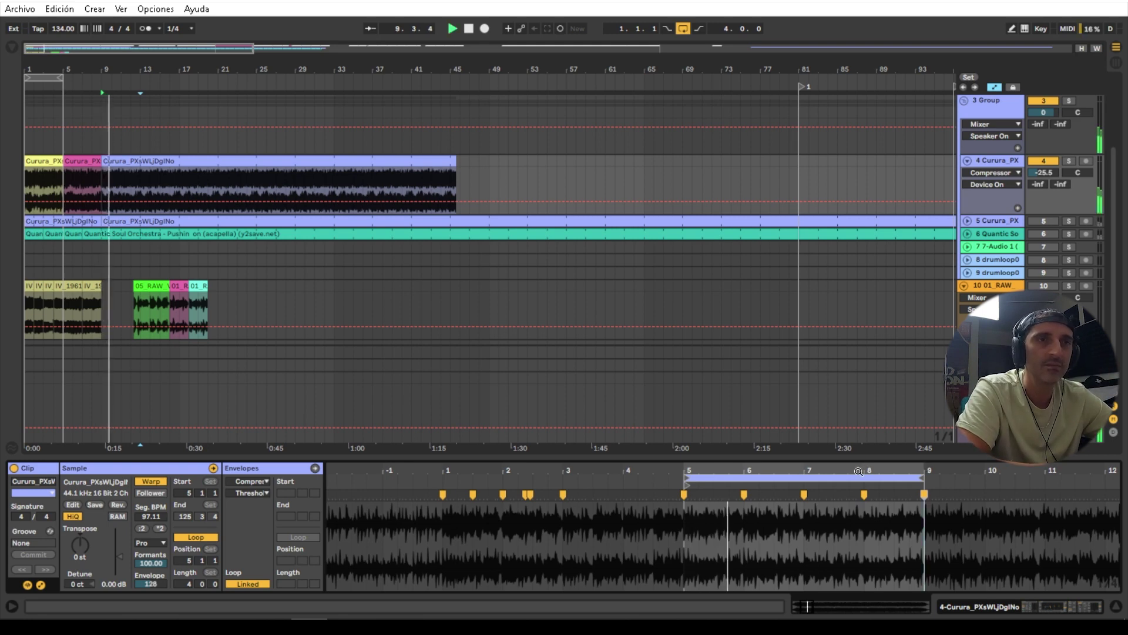
pyautogui.moveTo(925, 466); pyautogui.dragTo(925, 489)
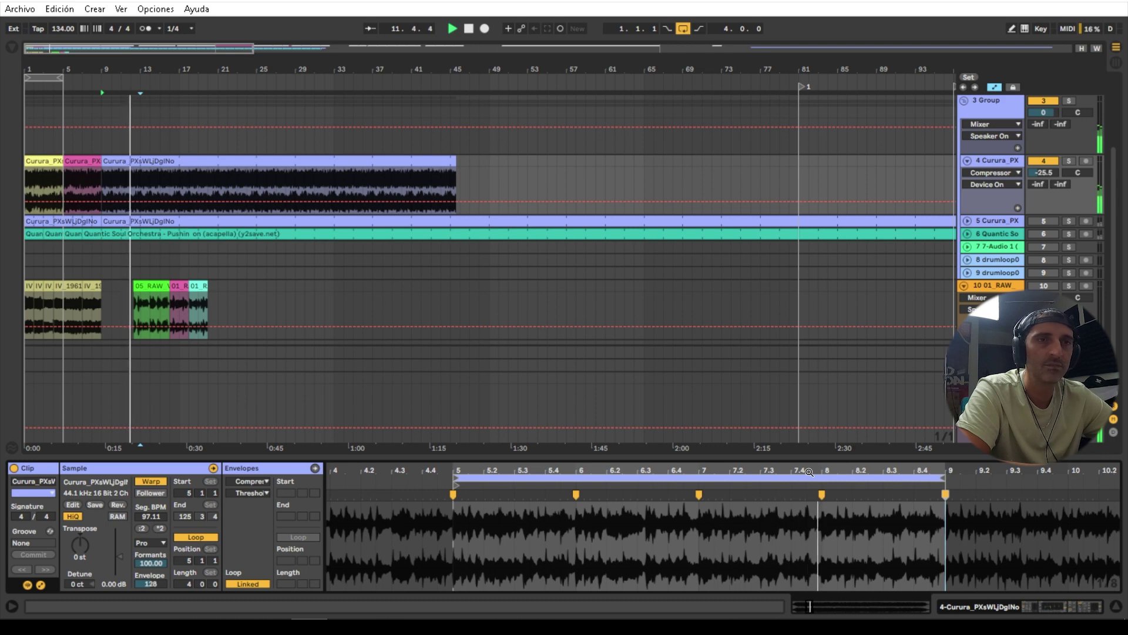
pyautogui.press('space')
# - Separate the Curura piece between bars 9 and 13, crop it and color it green
pyautogui.moveTo(141, 169); pyautogui.dragTo(106, 170)
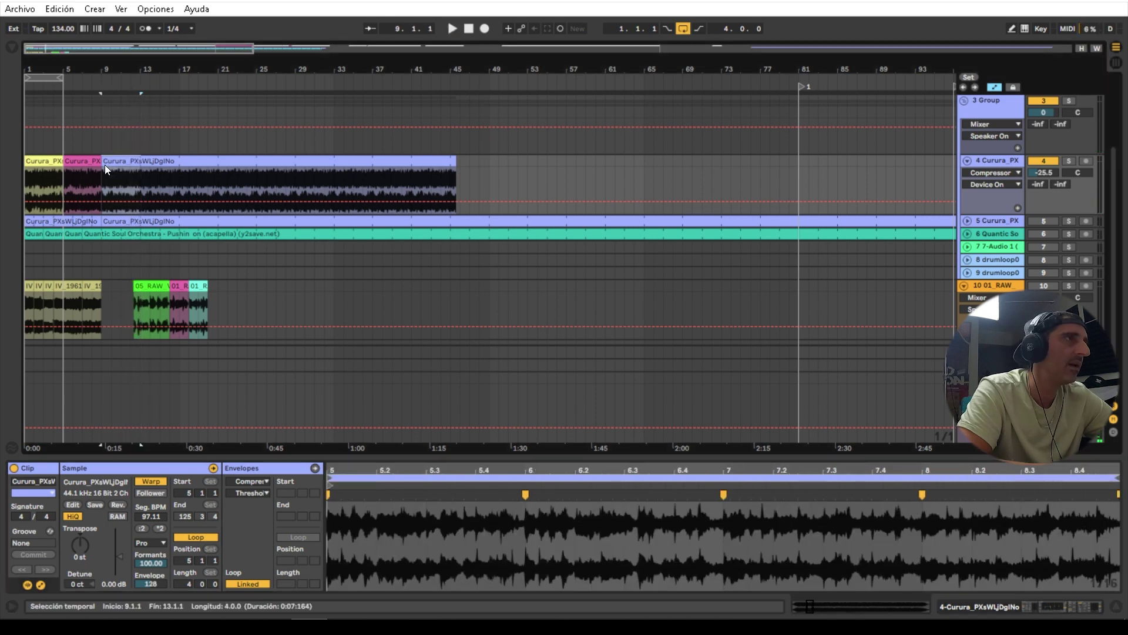
pyautogui.rightClick(127, 163)
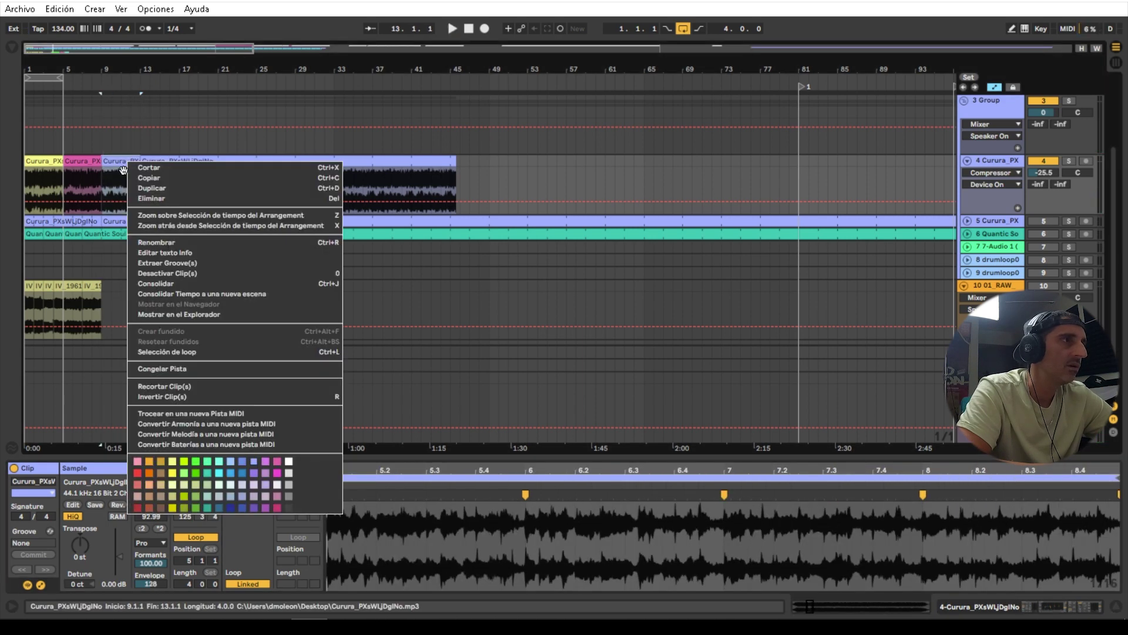
pyautogui.click(170, 386)
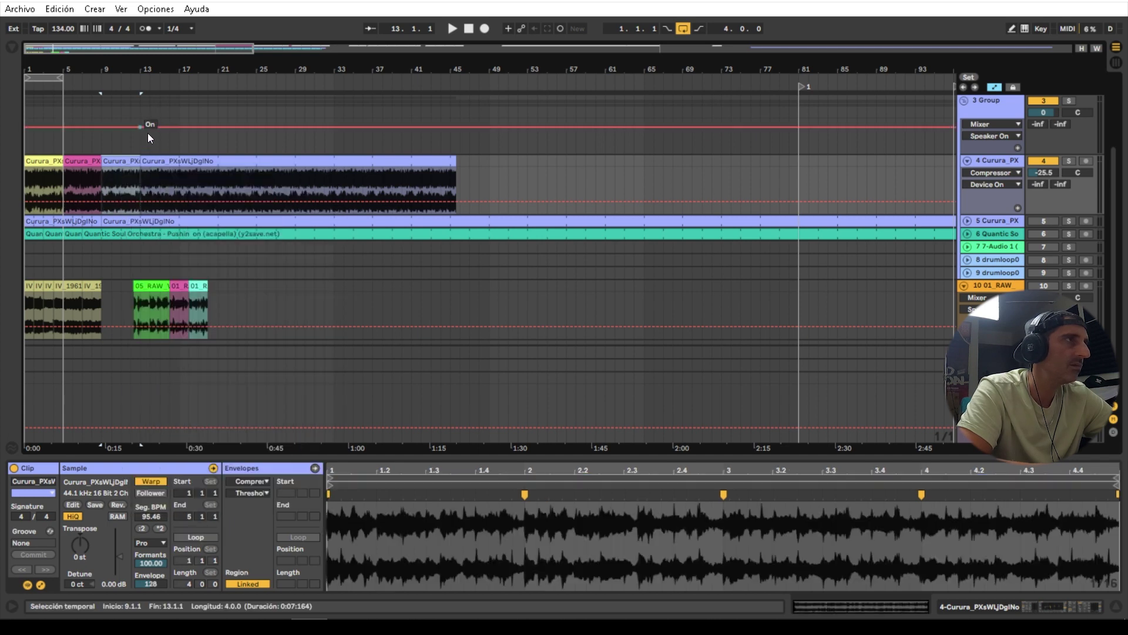
pyautogui.rightClick(121, 162)
pyautogui.click(189, 460)
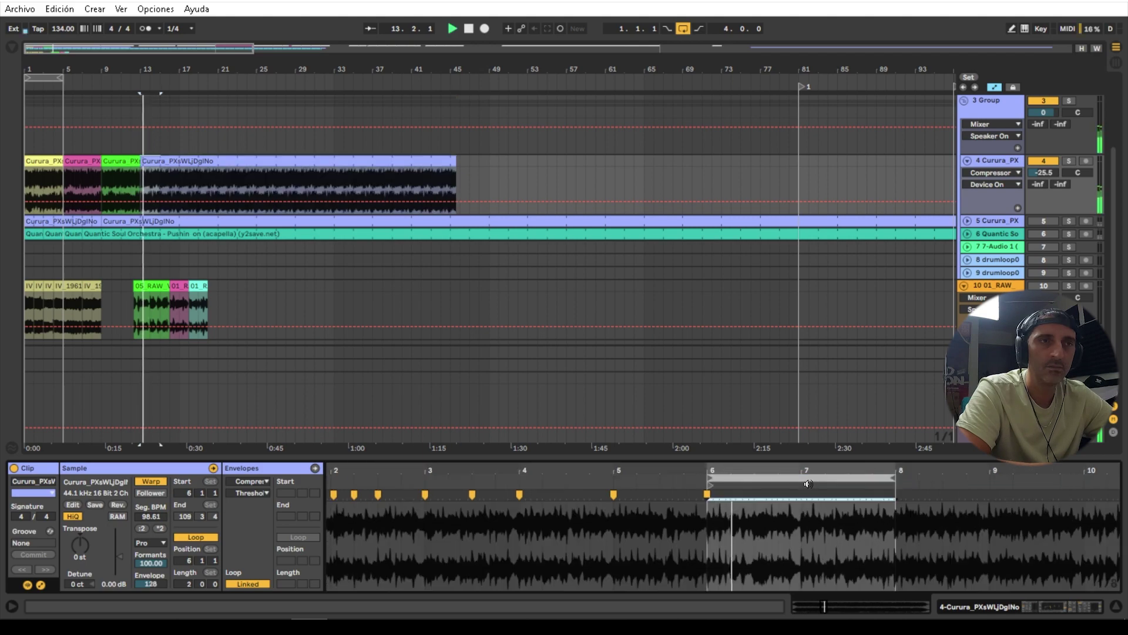
pyautogui.moveTo(798, 484); pyautogui.dragTo(798, 495)
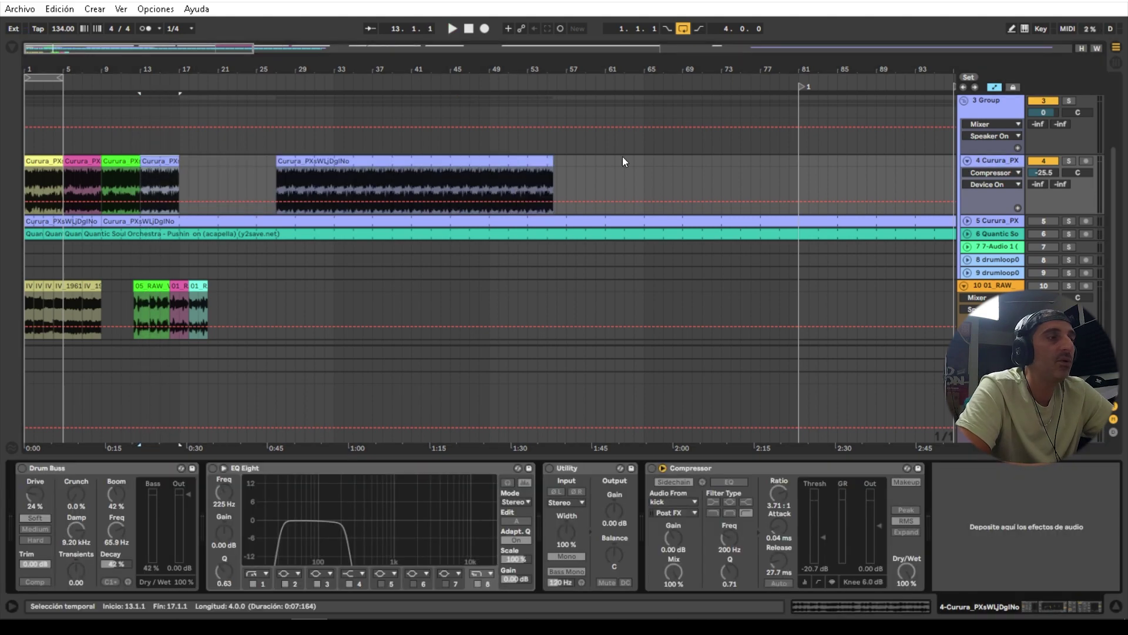
# - Enable Drum Buss and EQ Eight on the Curura track and audition the first four-bar piece
pyautogui.click(55, 161)
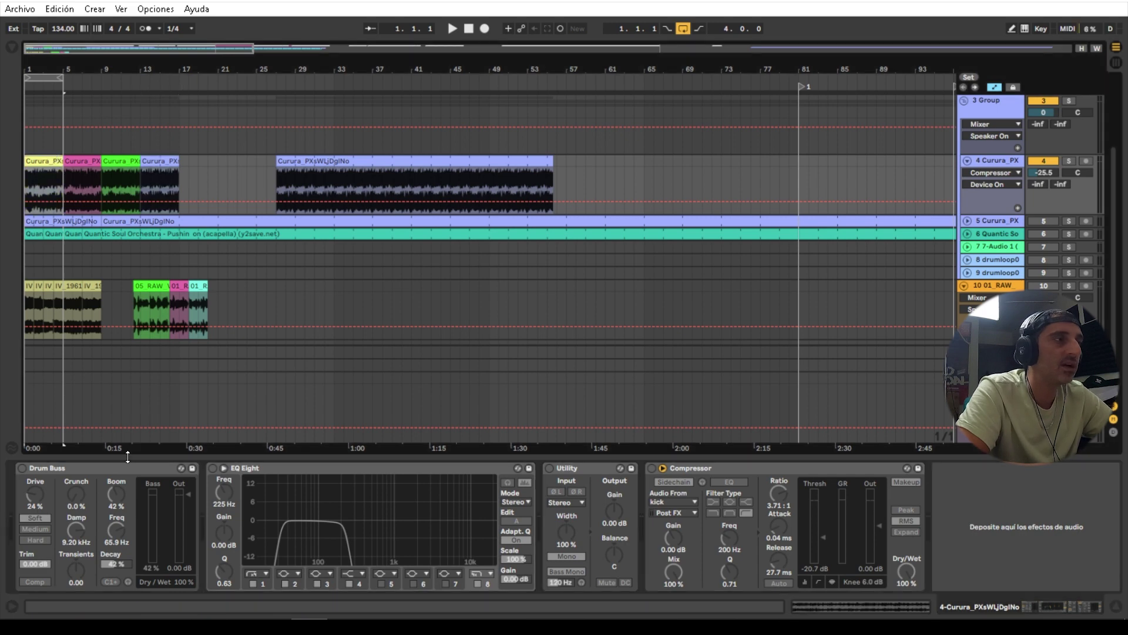
pyautogui.click(23, 469)
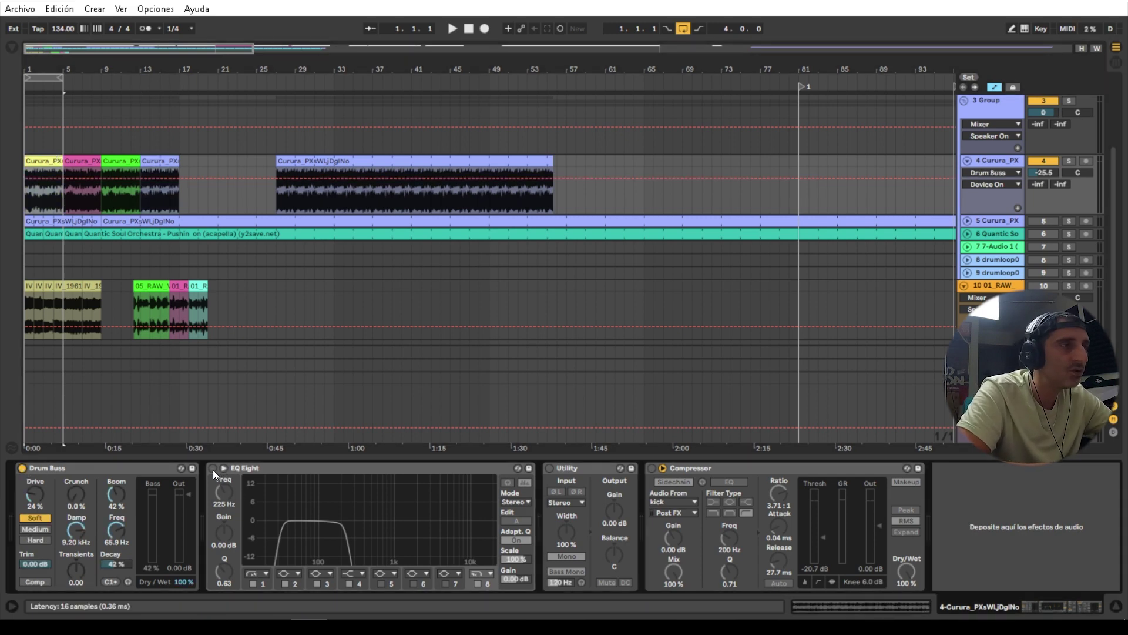
pyautogui.press('space')
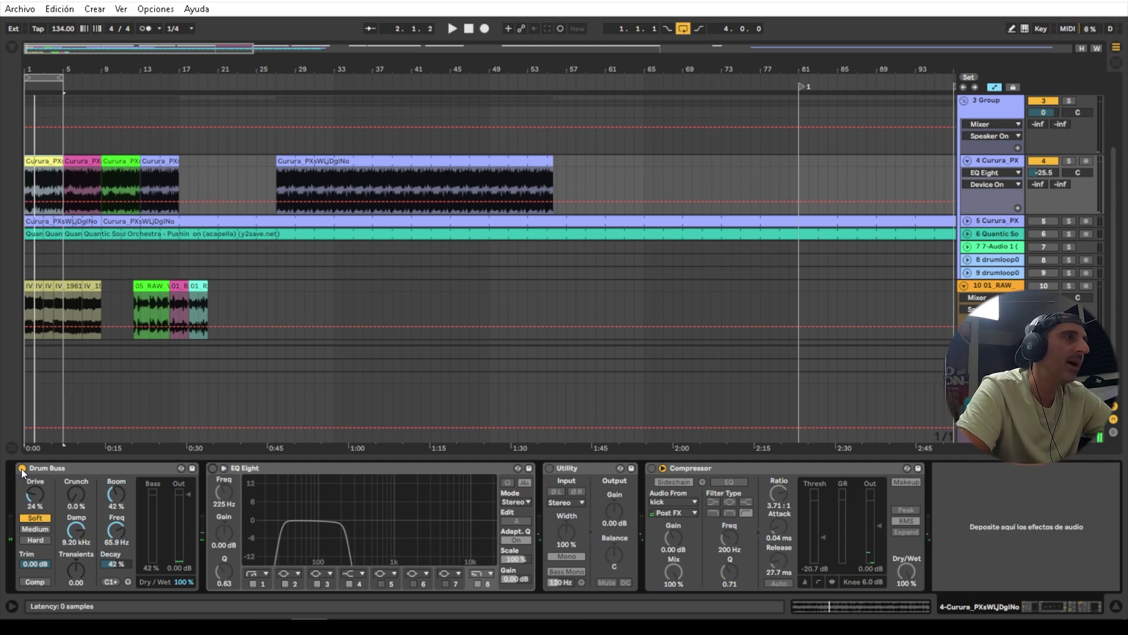
pyautogui.click(22, 468)
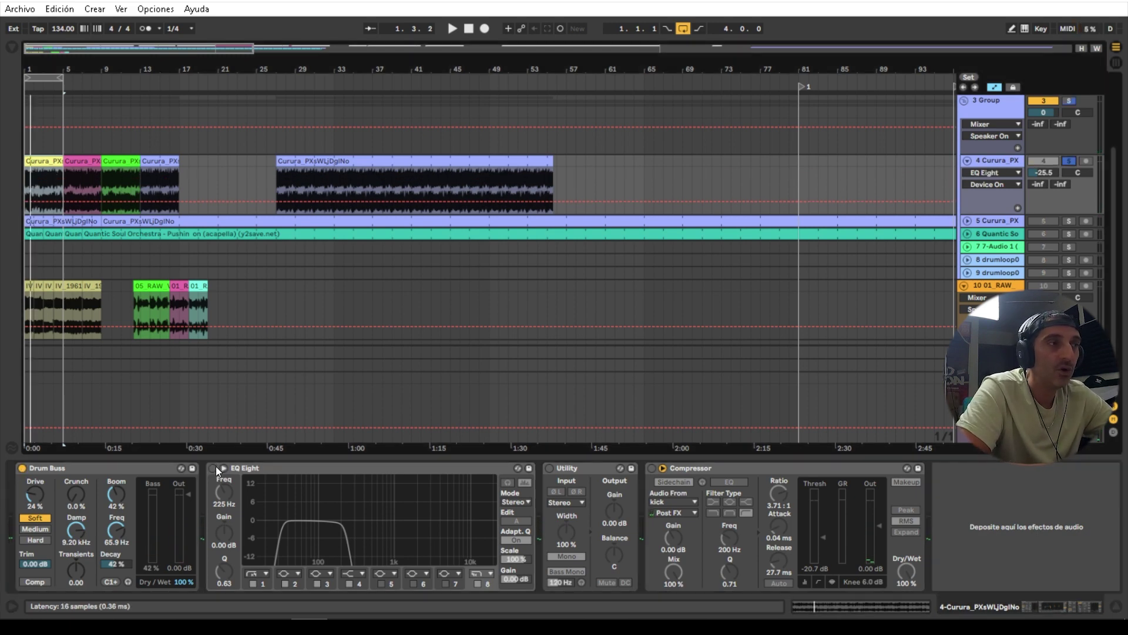
pyautogui.click(213, 468)
pyautogui.press('space')
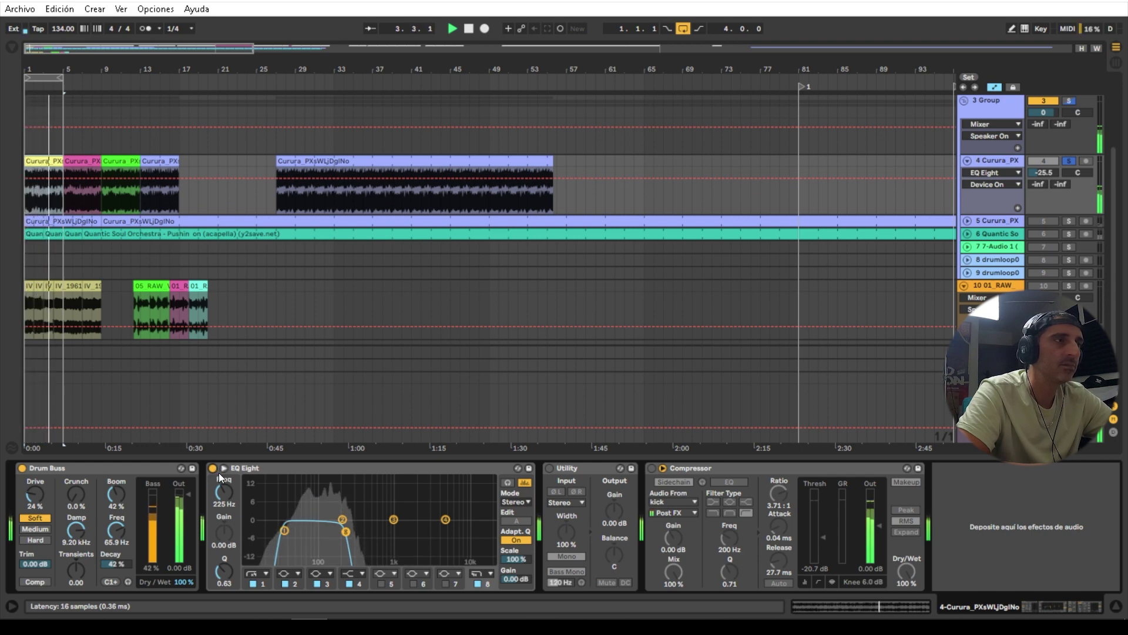
pyautogui.press('space')
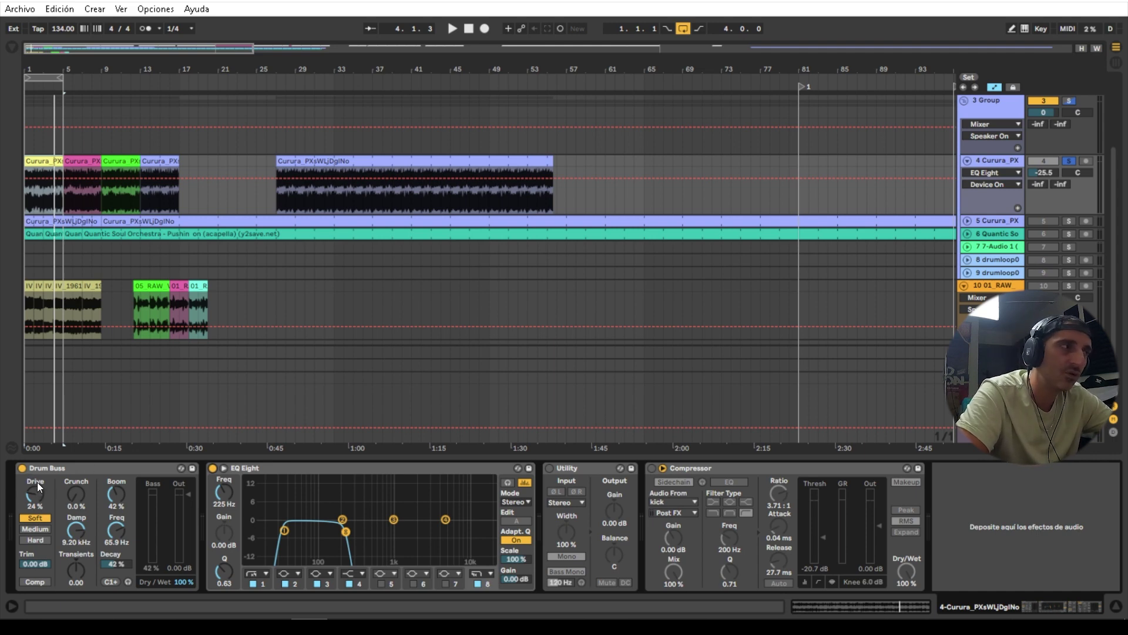
# - Play the loop with the expanded EQ Eight spectrum and examine the frequency and note of its low-end peaks
pyautogui.click(120, 530)
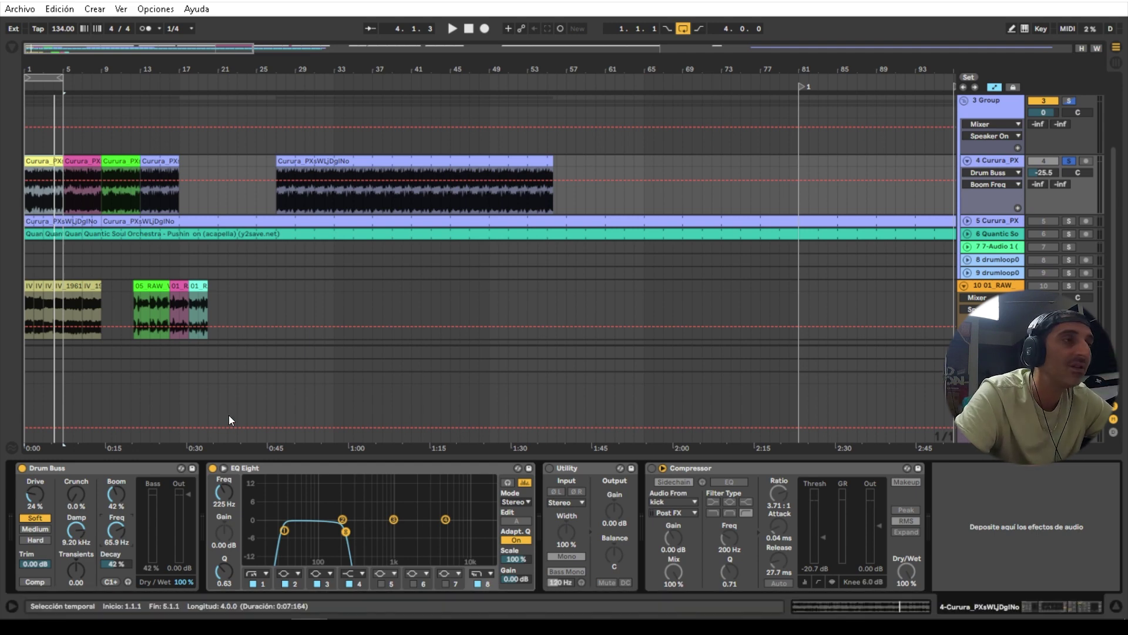
pyautogui.doubleClick(358, 493)
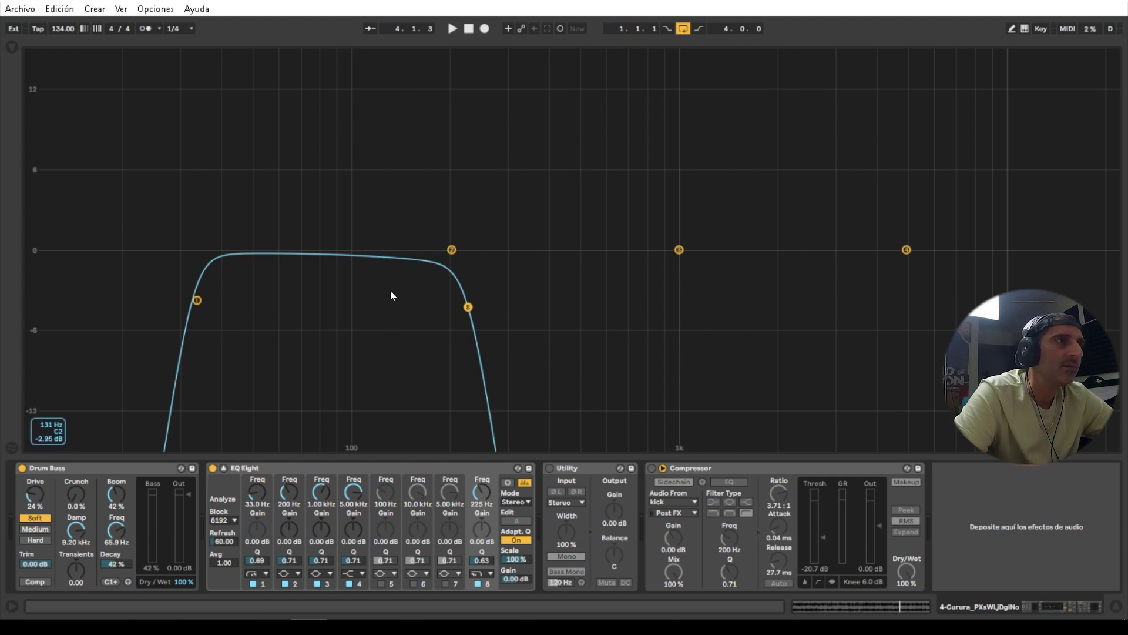
pyautogui.press('space')
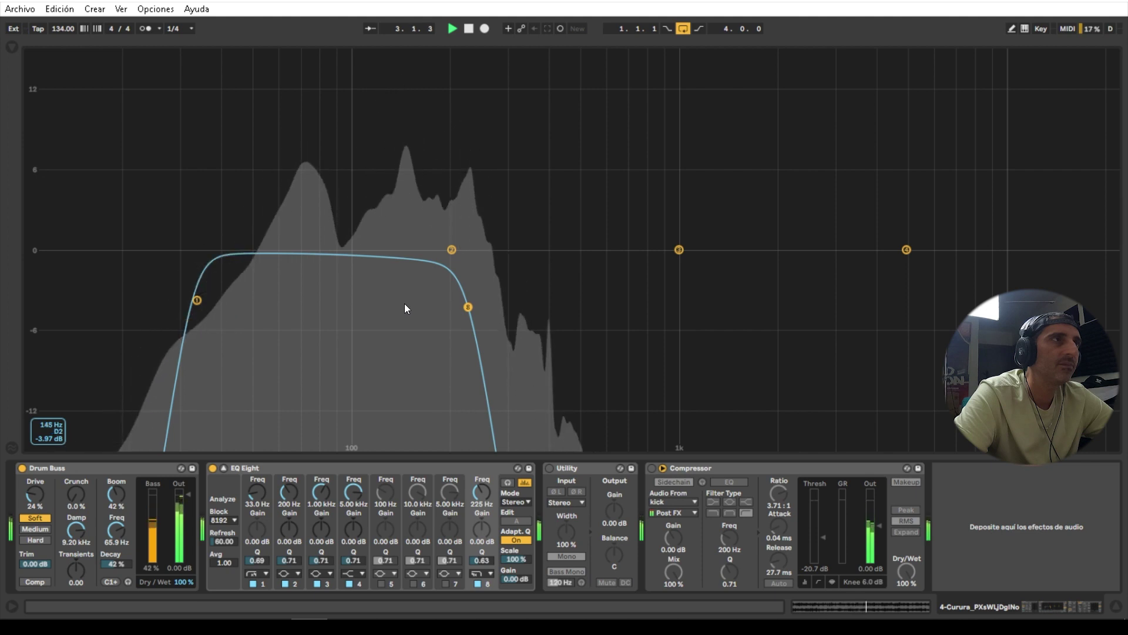
pyautogui.press('space')
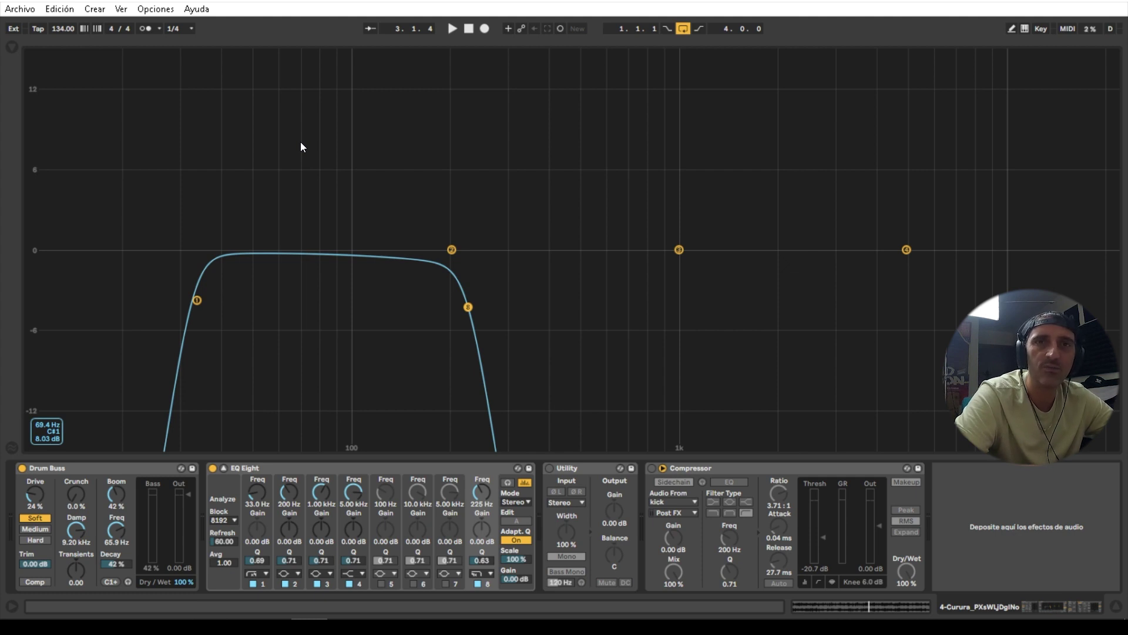
pyautogui.press('space')
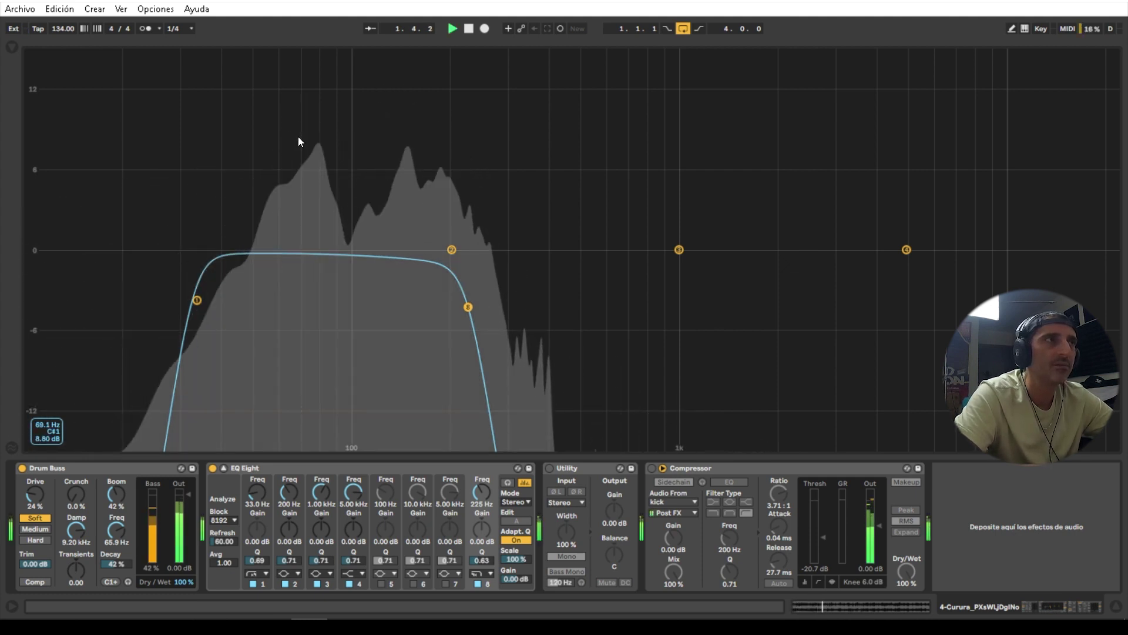
pyautogui.press('space')
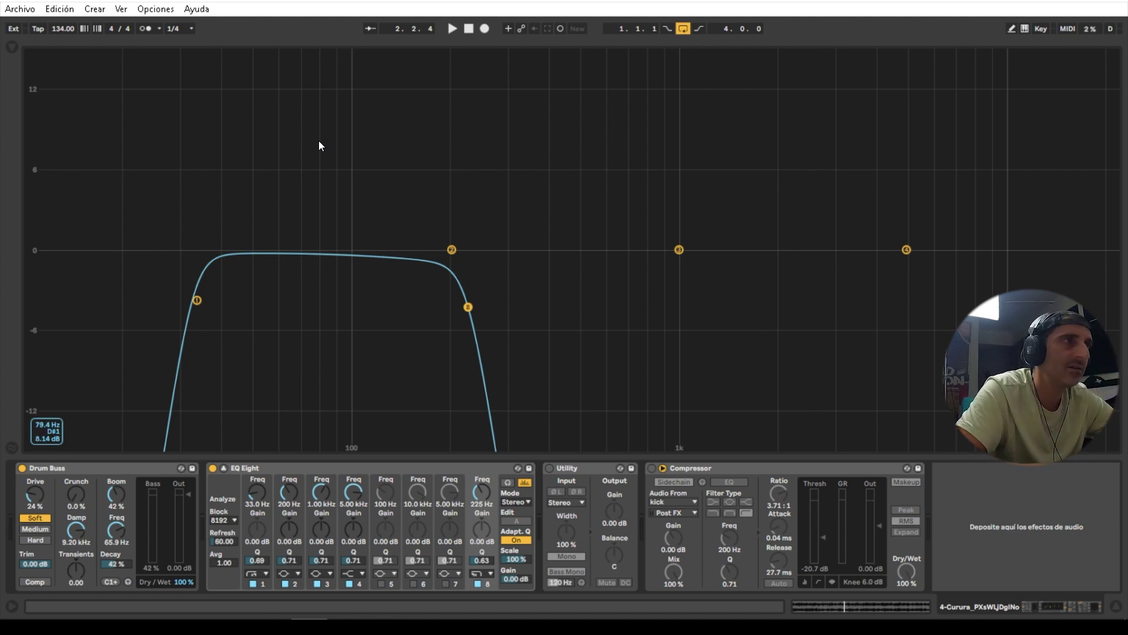
pyautogui.press('space')
pyautogui.press('space')
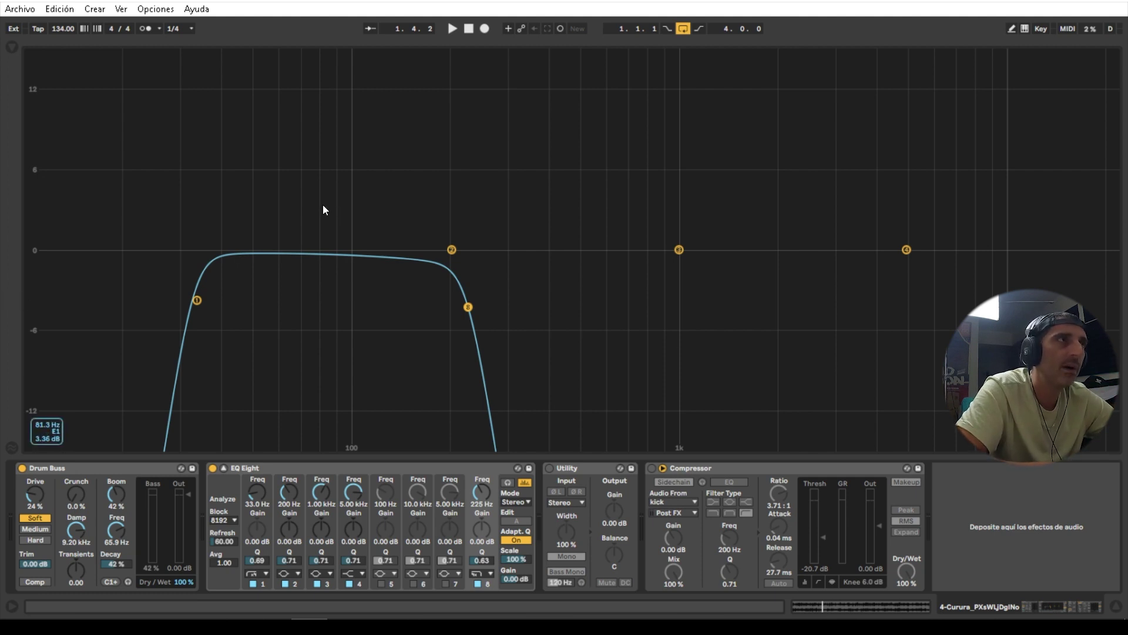
pyautogui.press('space')
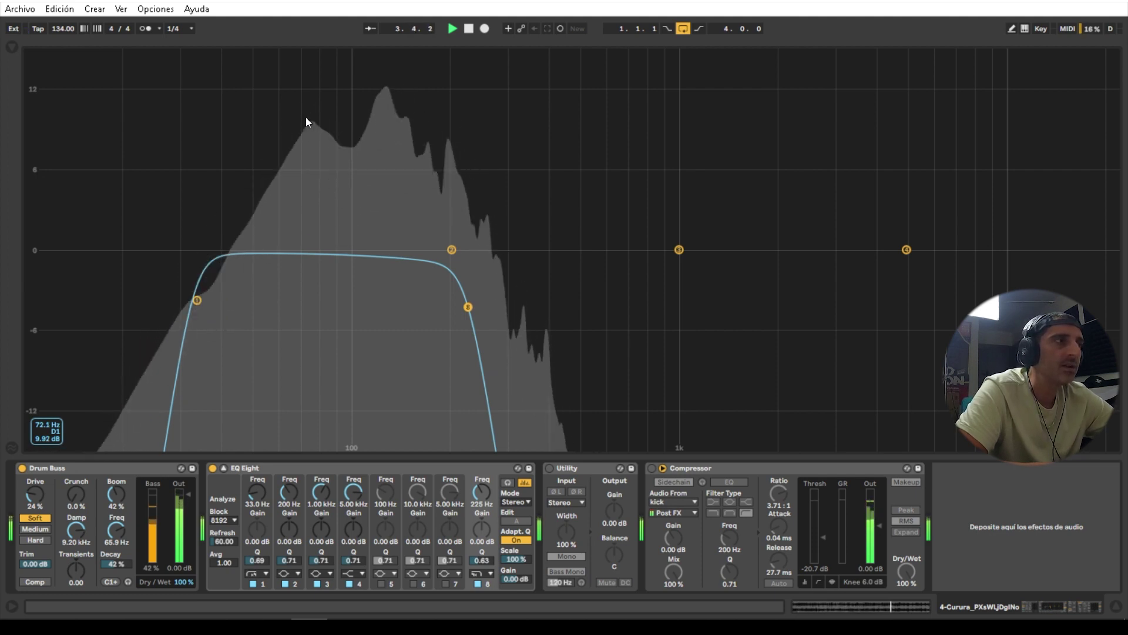
pyautogui.press('Tab')
pyautogui.press('space')
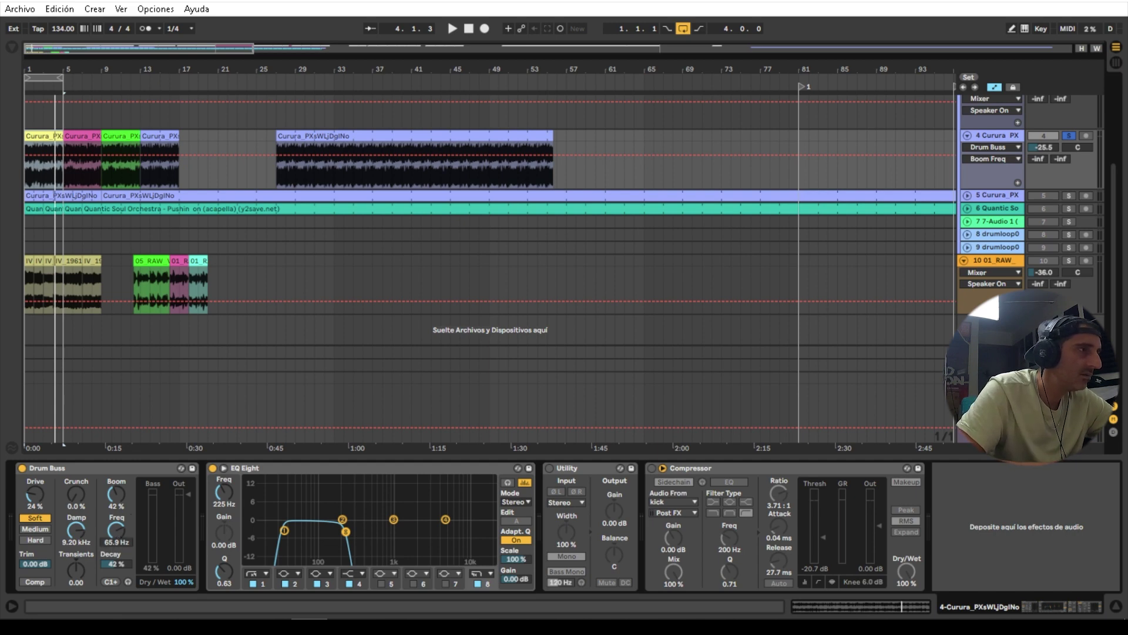
# - Set the Drum Buss Boom frequency to 72.1 Hz
pyautogui.moveTo(115, 532); pyautogui.dragTo(115, 546)
pyautogui.write('72.1')
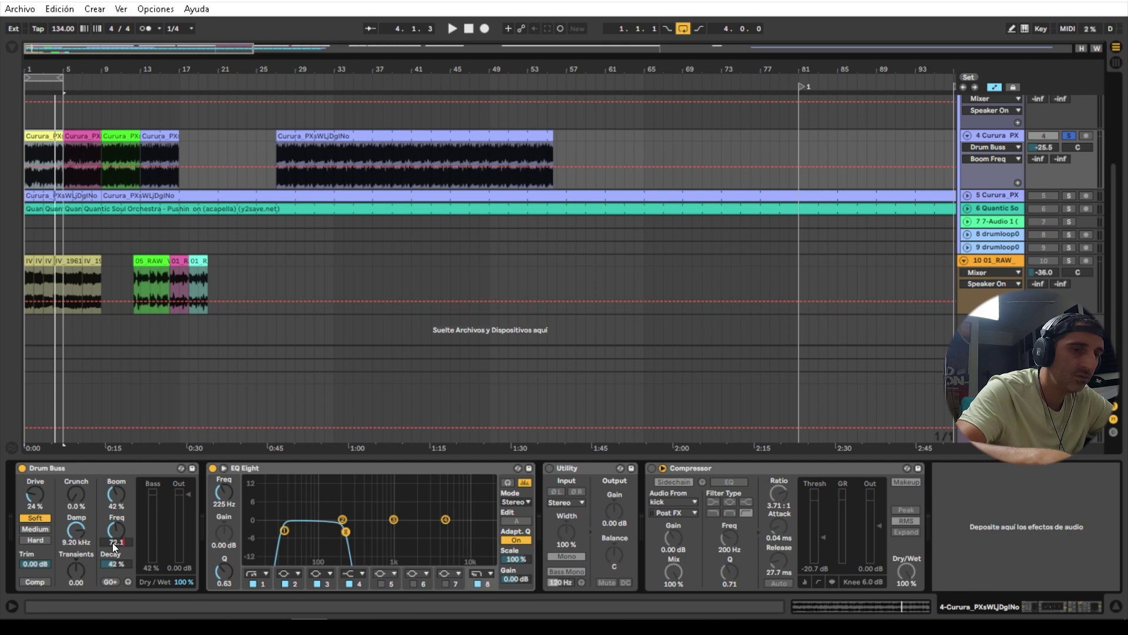
pyautogui.press('Return')
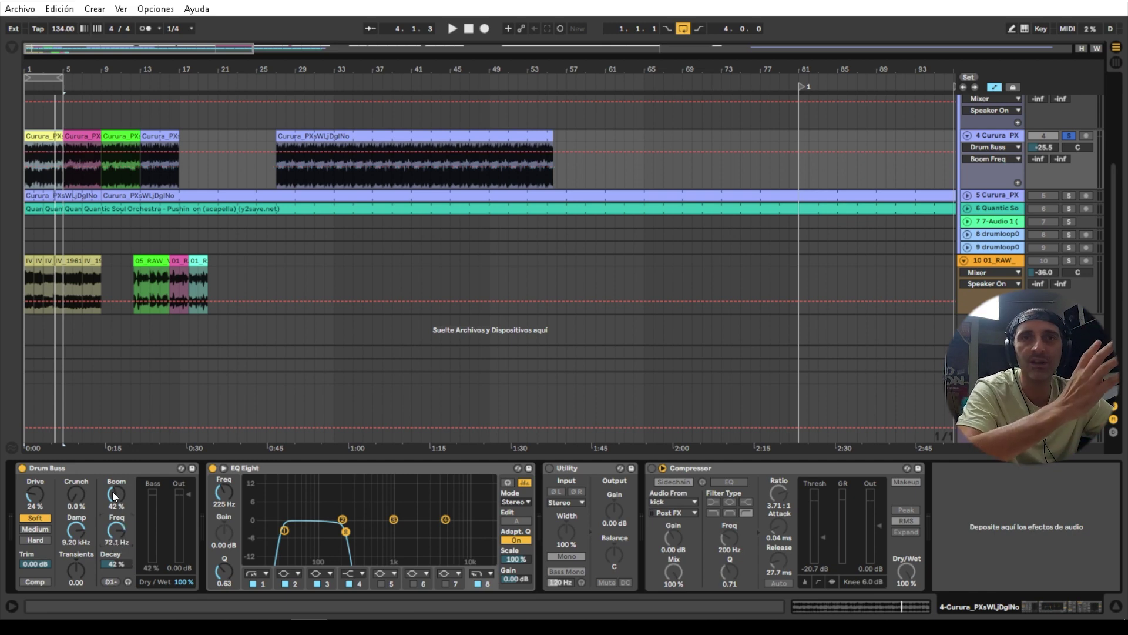
# - Set the Drum Buss Boom to 47 % against the expanded EQ spectrum, comparing it with no boom and with the device bypassed
pyautogui.doubleClick(336, 500)
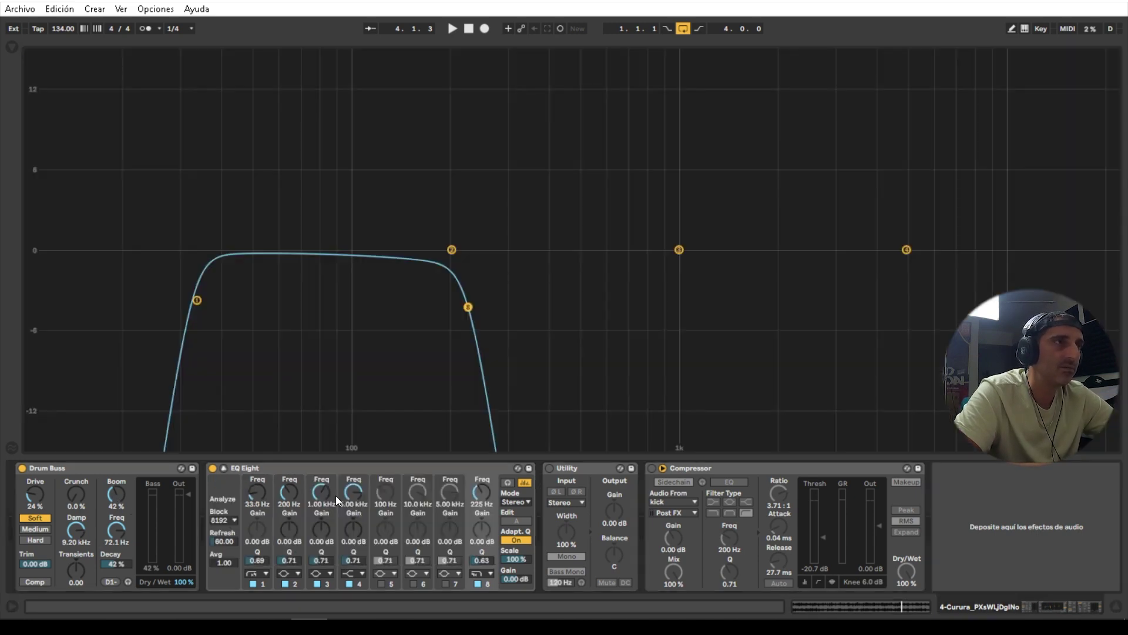
pyautogui.doubleClick(120, 487)
pyautogui.press('space')
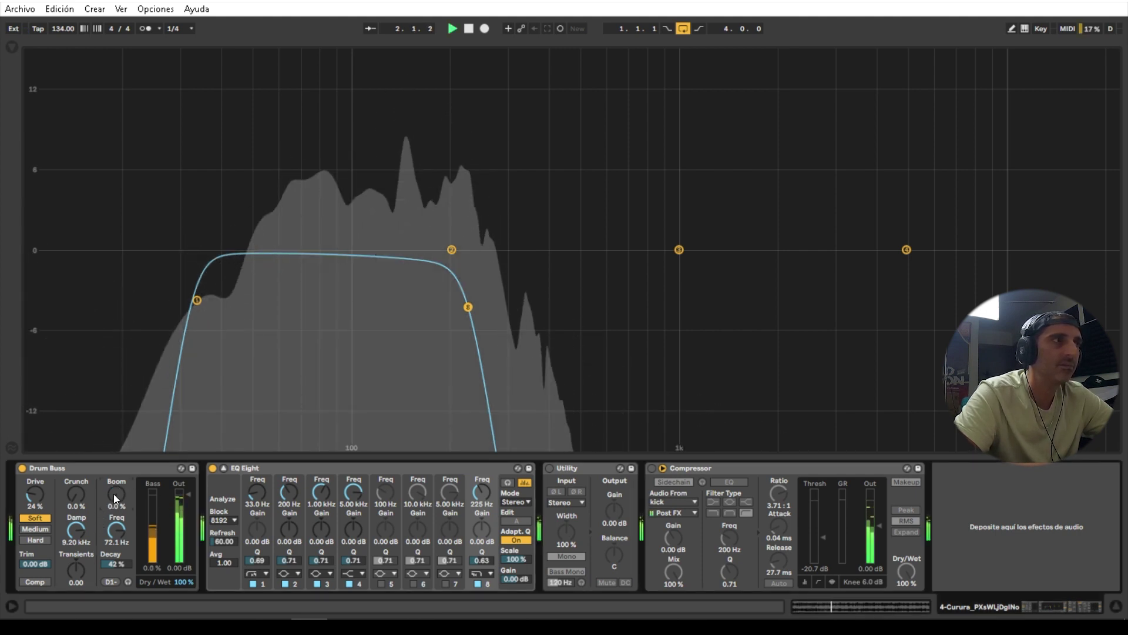
pyautogui.moveTo(114, 493)
pyautogui.mouseDown()
pyautogui.moveTo(114, 461)
pyautogui.moveTo(117, 502)
pyautogui.mouseUp()
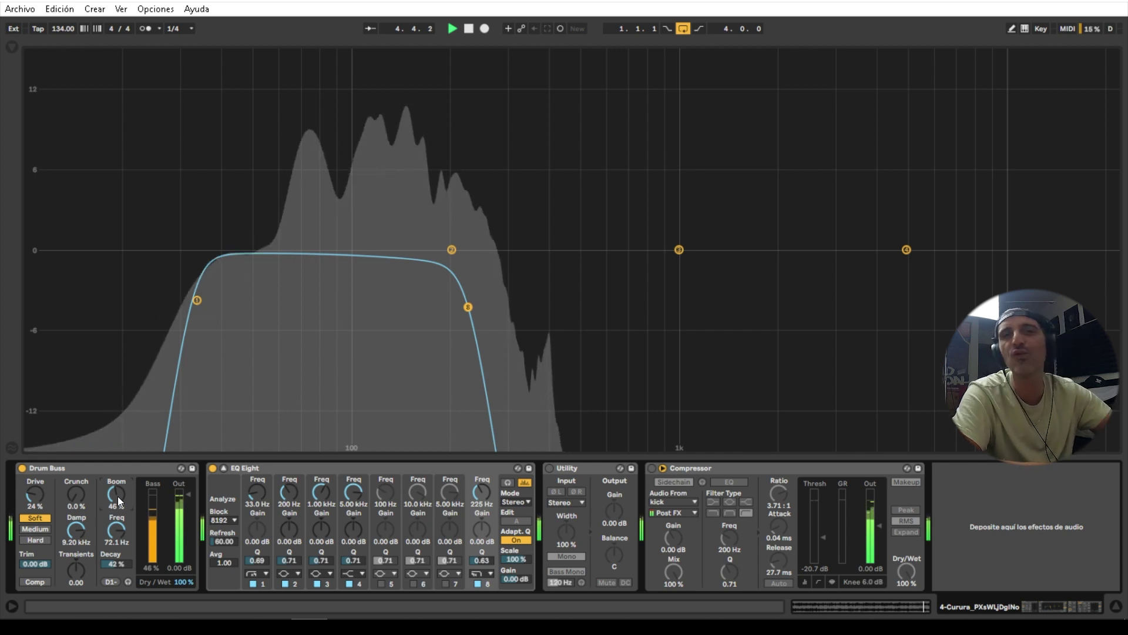
pyautogui.moveTo(118, 496); pyautogui.dragTo(117, 470)
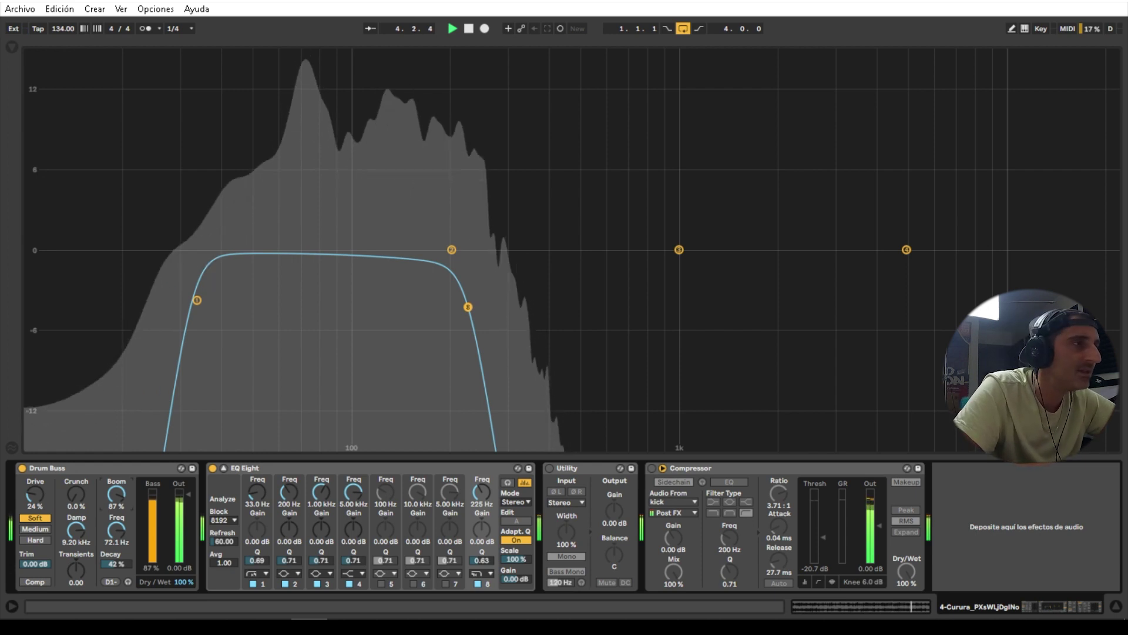
pyautogui.moveTo(116, 494); pyautogui.dragTo(116, 540)
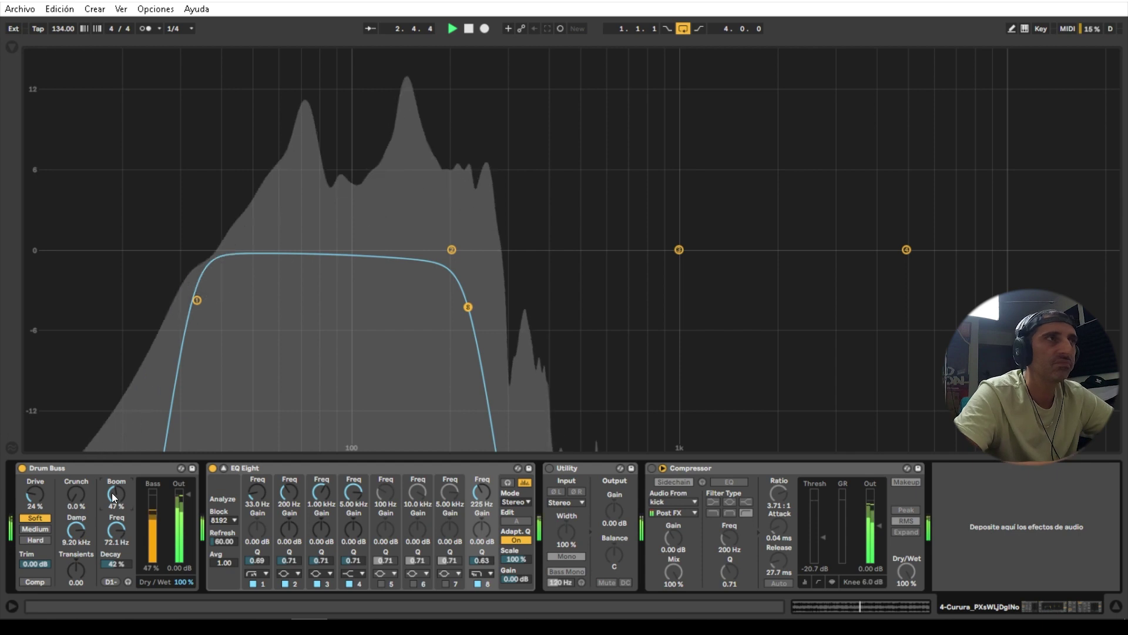
pyautogui.click(23, 468)
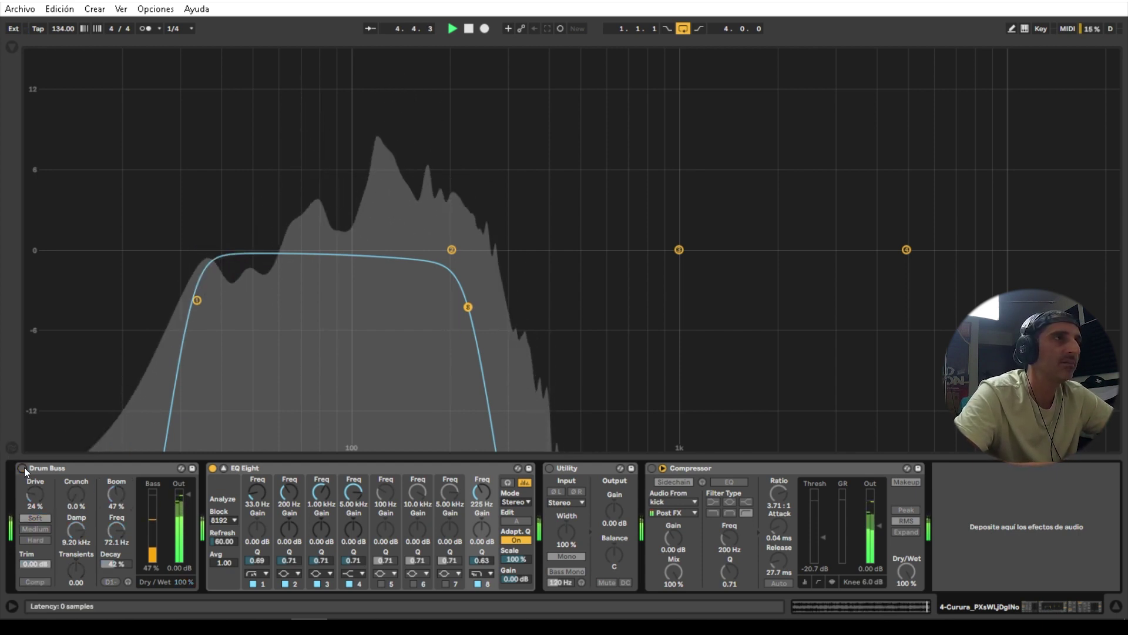
pyautogui.click(23, 468)
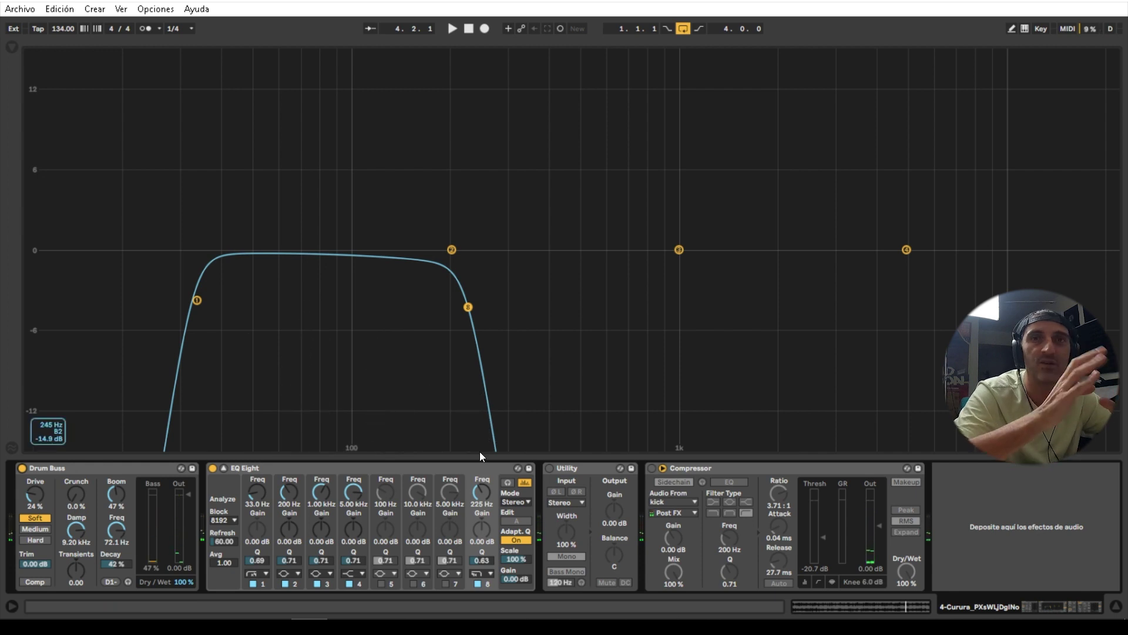
# - Enable the Utility and the kick-sidechained Compressor on the Curura track and play the loop with the track unsoloed
pyautogui.press('Escape')
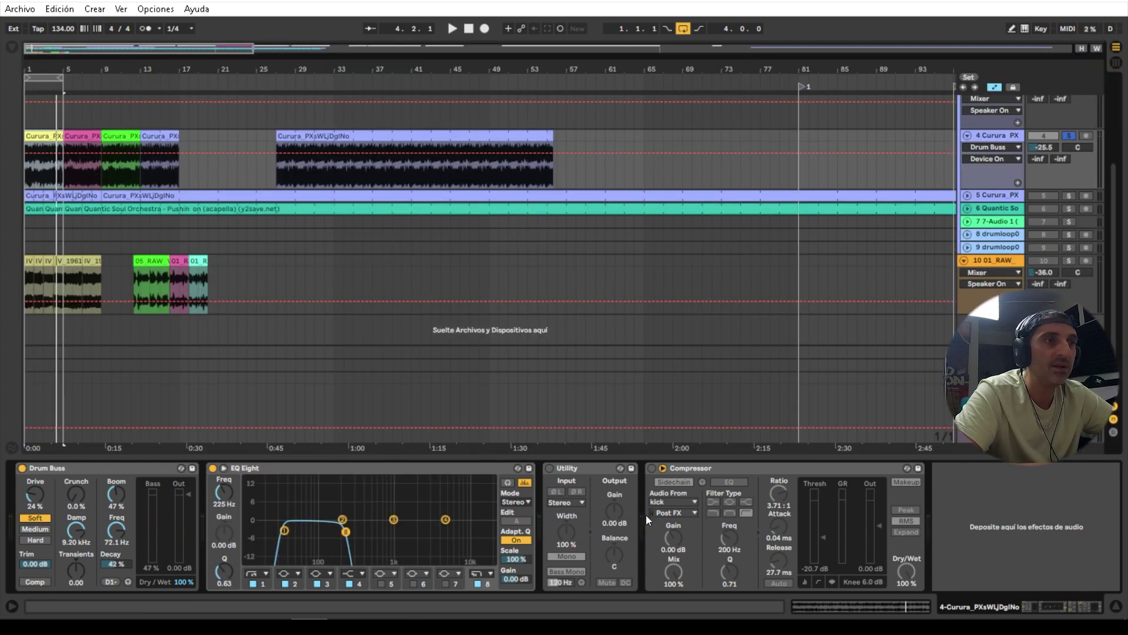
pyautogui.click(550, 468)
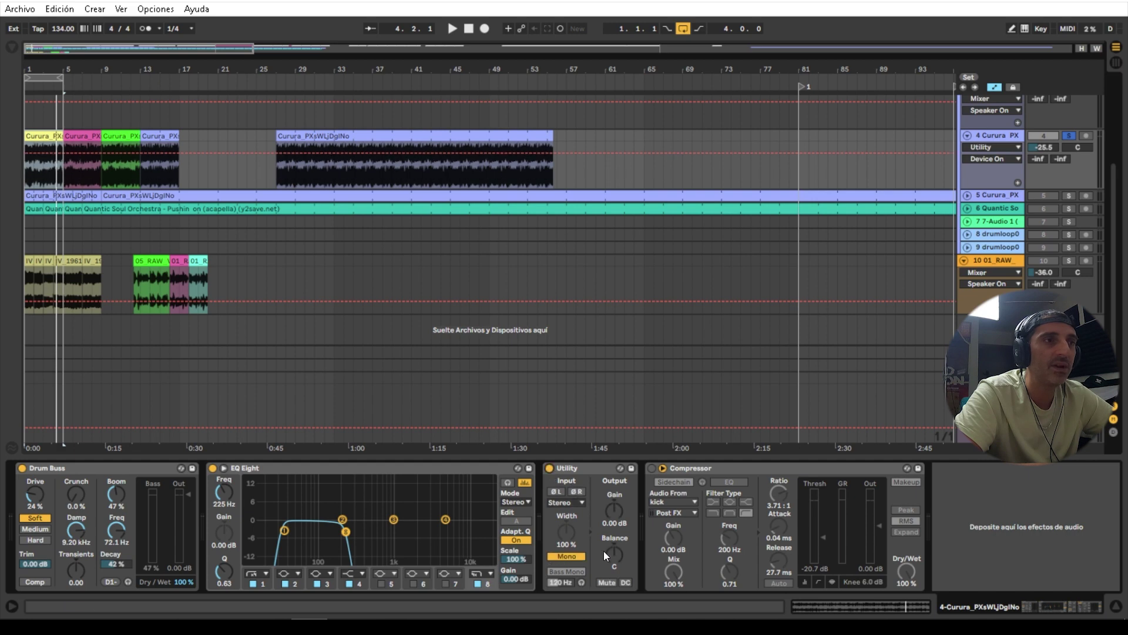
pyautogui.click(652, 469)
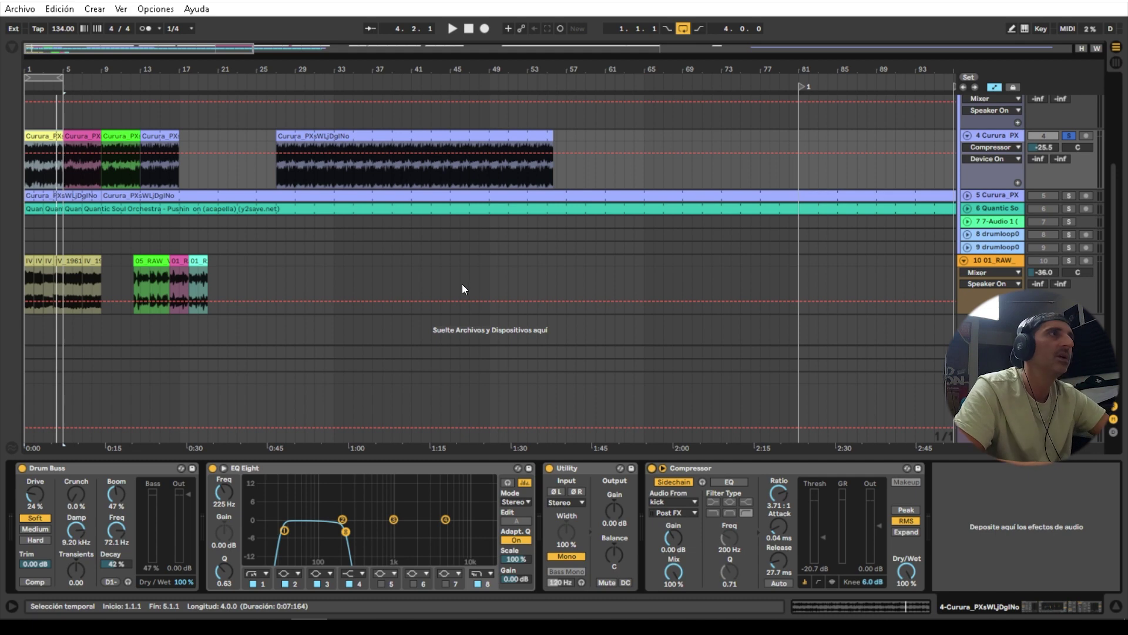
pyautogui.press('space')
pyautogui.click(1066, 135)
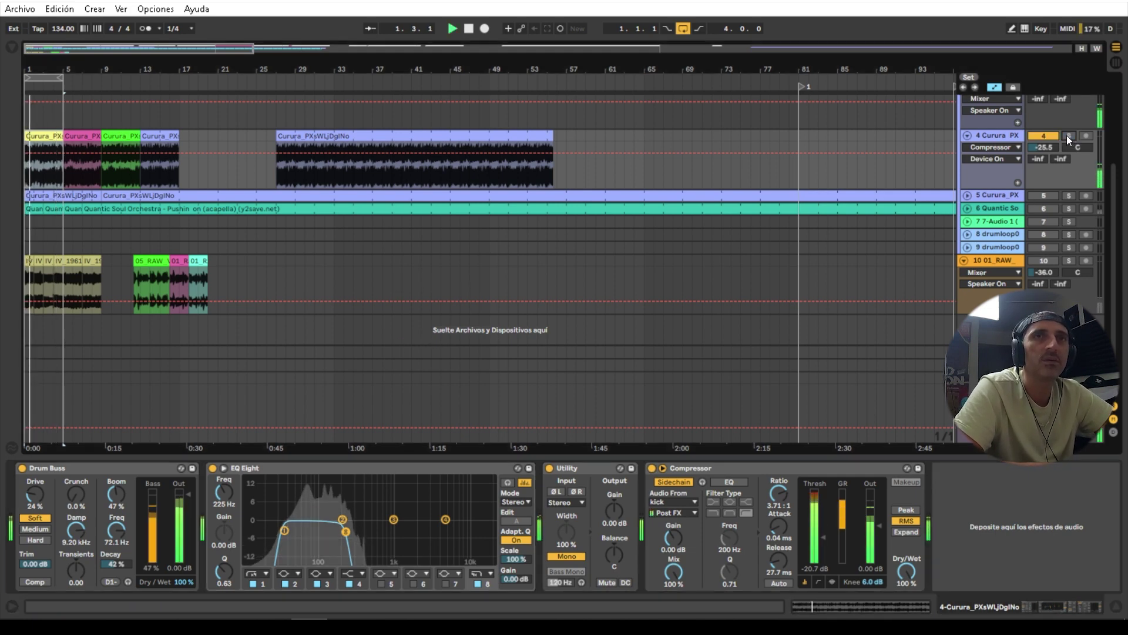
# - Turn on looping for the yellow first clip of track 4 with a one-bar loop from 1.1.1
pyautogui.click(1114, 63)
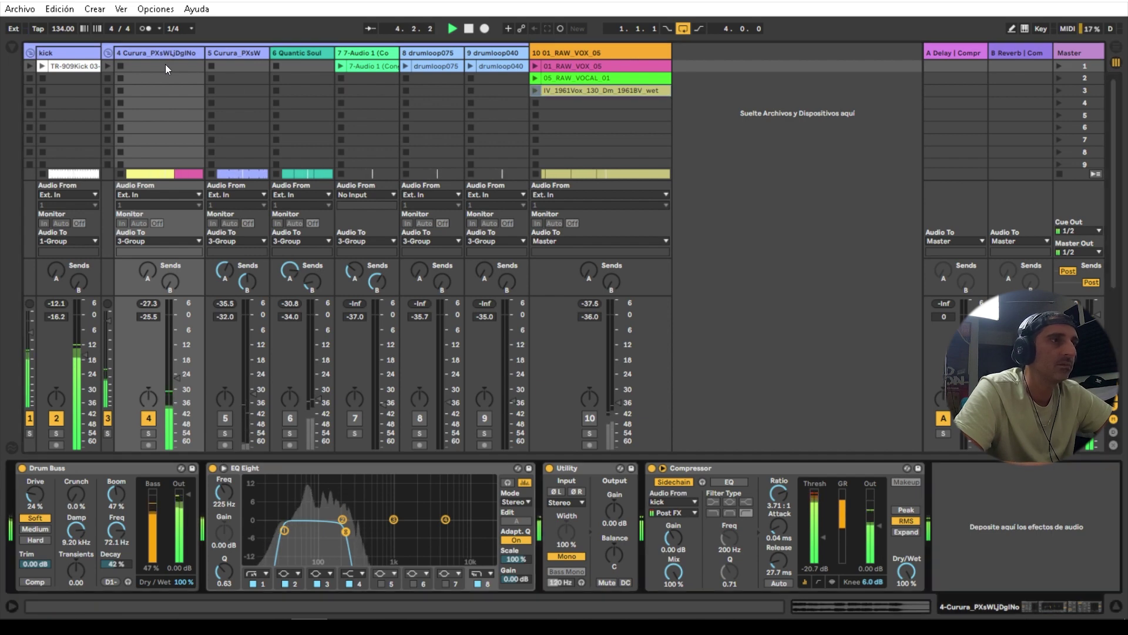
pyautogui.press('Tab')
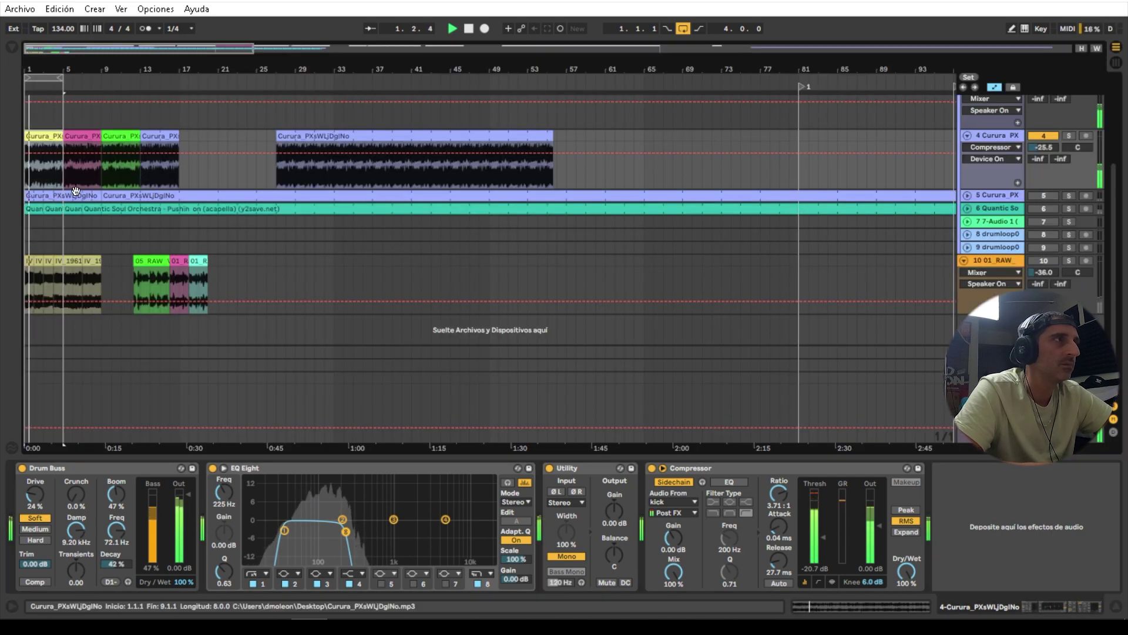
pyautogui.click(44, 194)
pyautogui.doubleClick(46, 136)
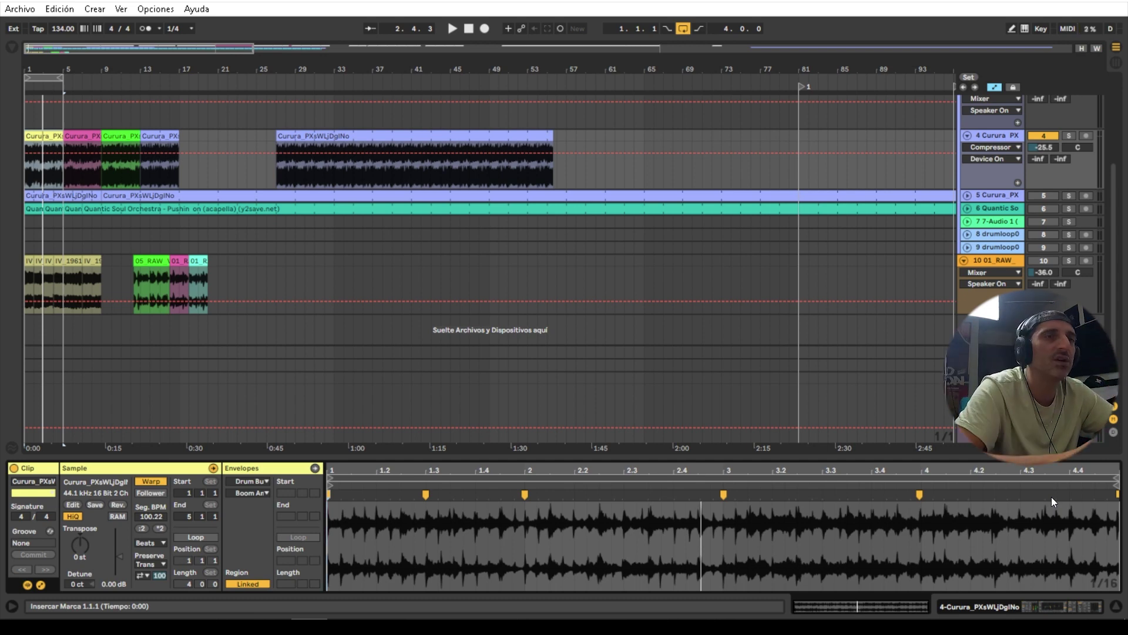
pyautogui.click(196, 537)
pyautogui.press('space')
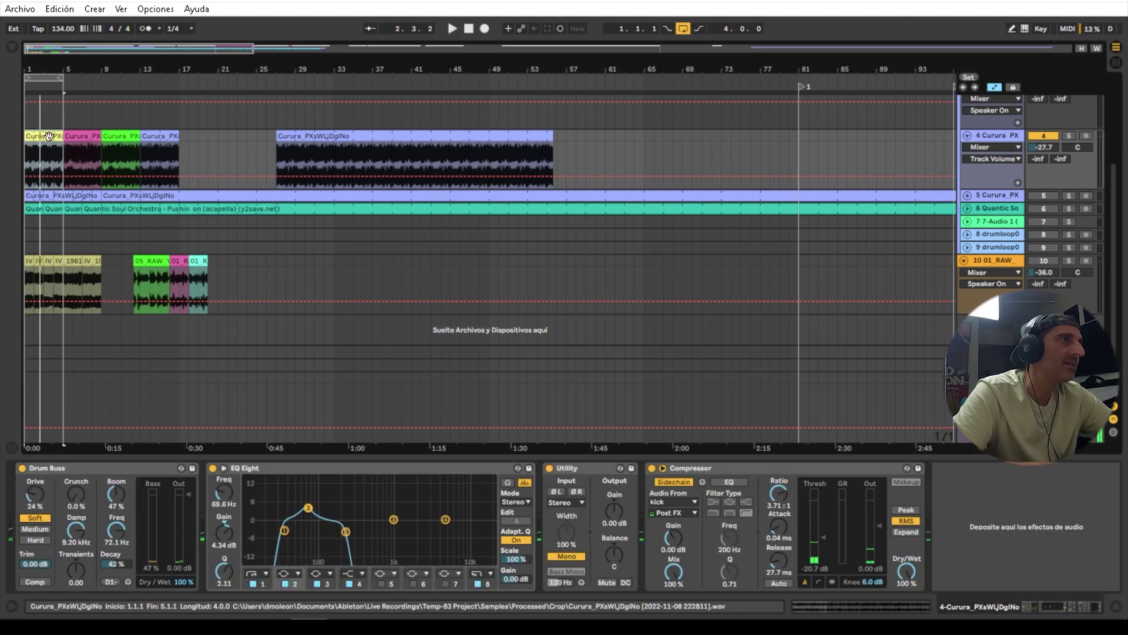
pyautogui.doubleClick(49, 142)
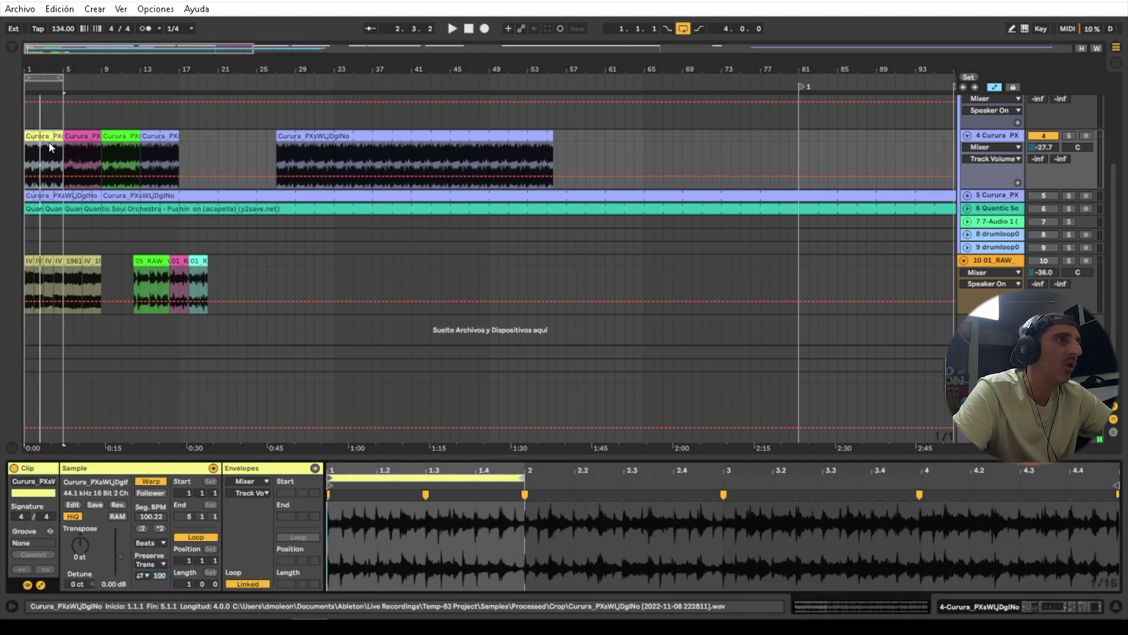
# - Set the yellow clip's transpose to -2 st, comparing it with -4 and -3 st during playback
pyautogui.click(81, 541)
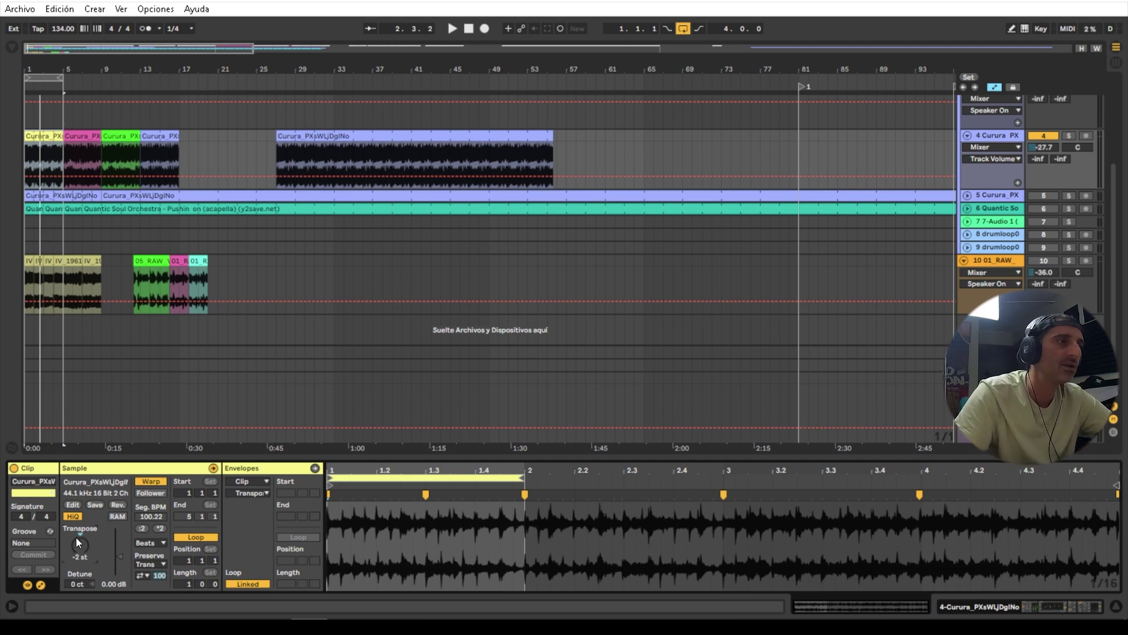
pyautogui.press('space')
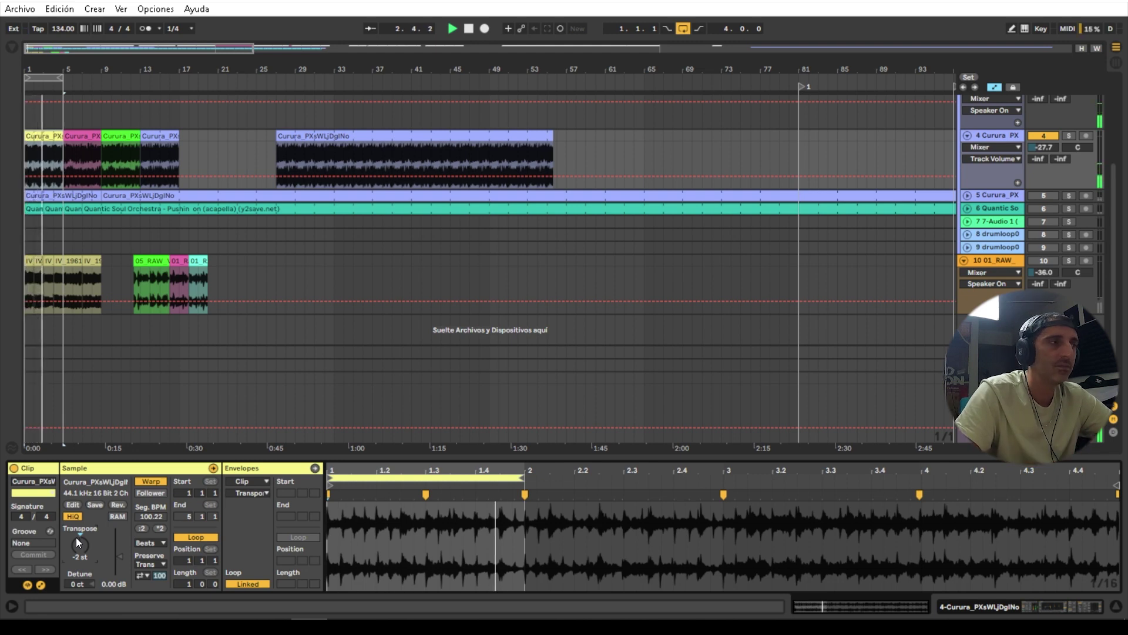
pyautogui.press('Down')
pyautogui.press('Down')
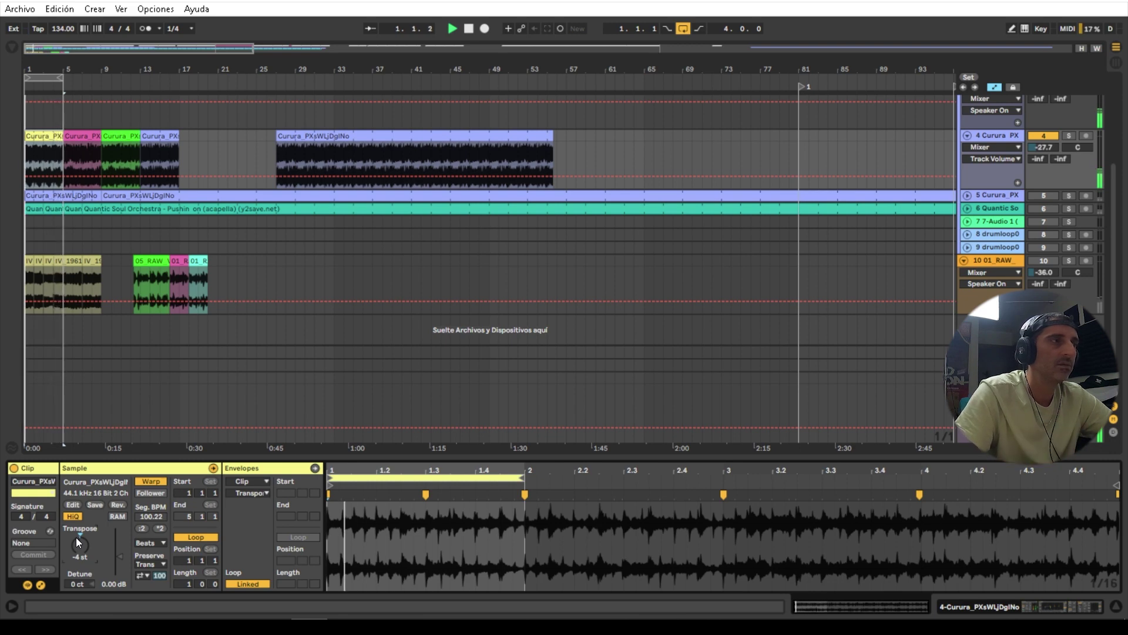
pyautogui.press('Up')
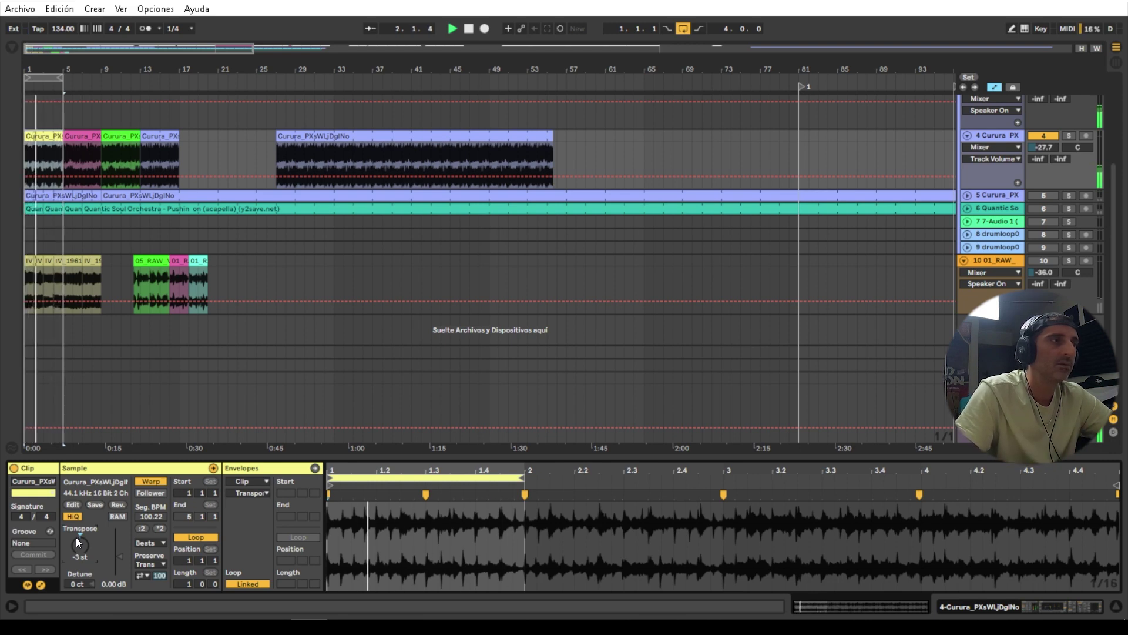
pyautogui.press('Up')
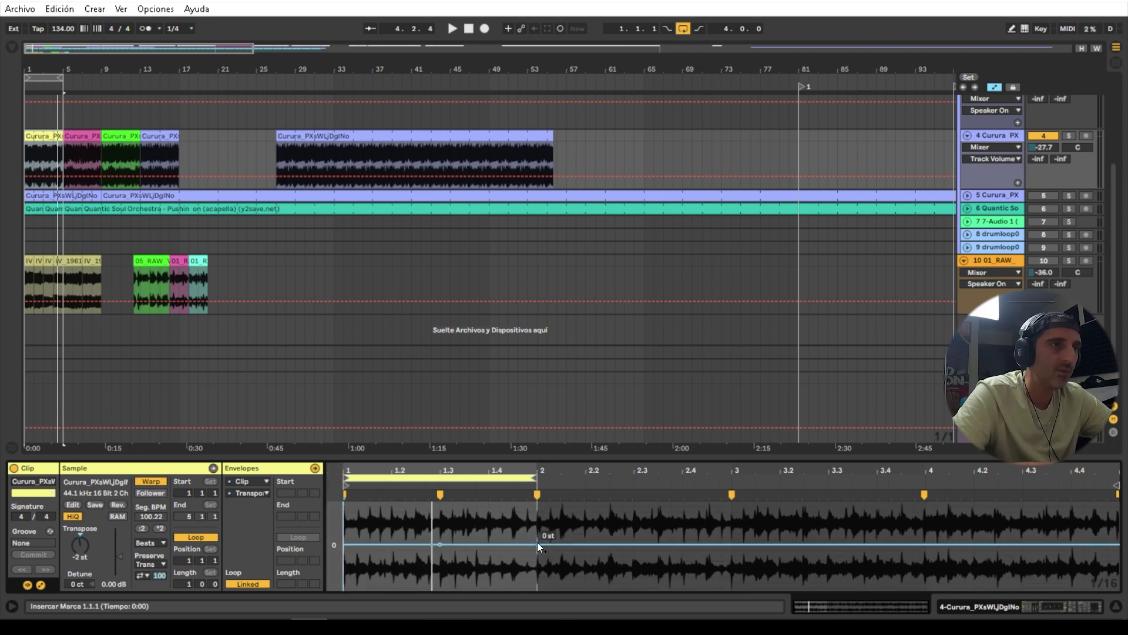
# - Shape the clip's transposition envelope to rise from beat 1.3 and fall below zero midway through beat 1.4, auditioning the loop
pyautogui.moveTo(537, 542); pyautogui.dragTo(452, 535)
pyautogui.click(410, 475)
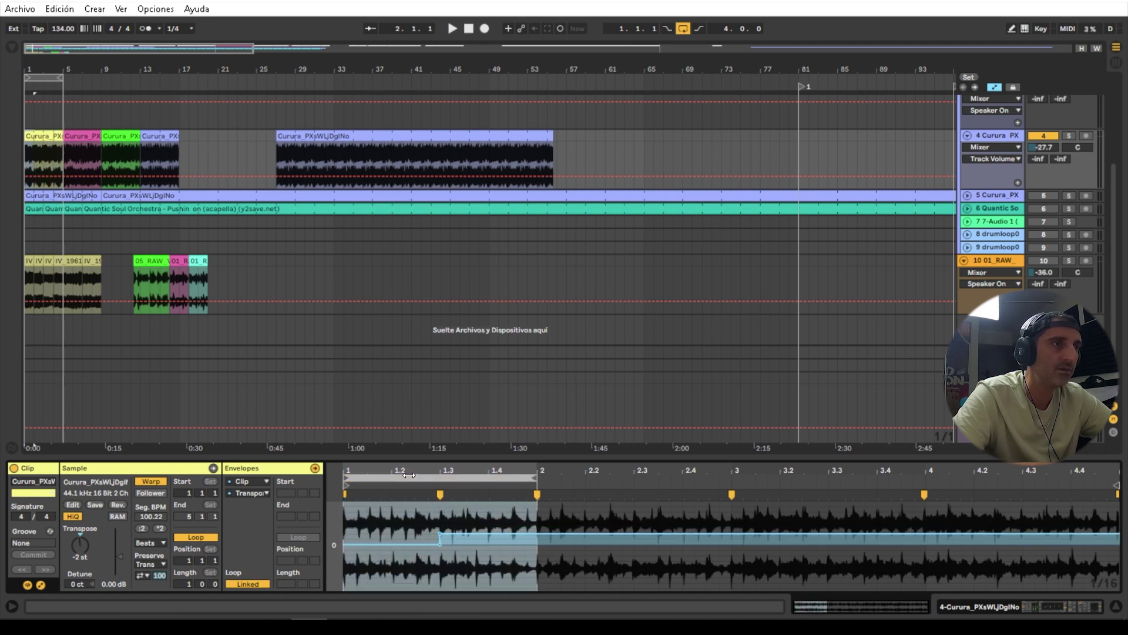
pyautogui.press('space')
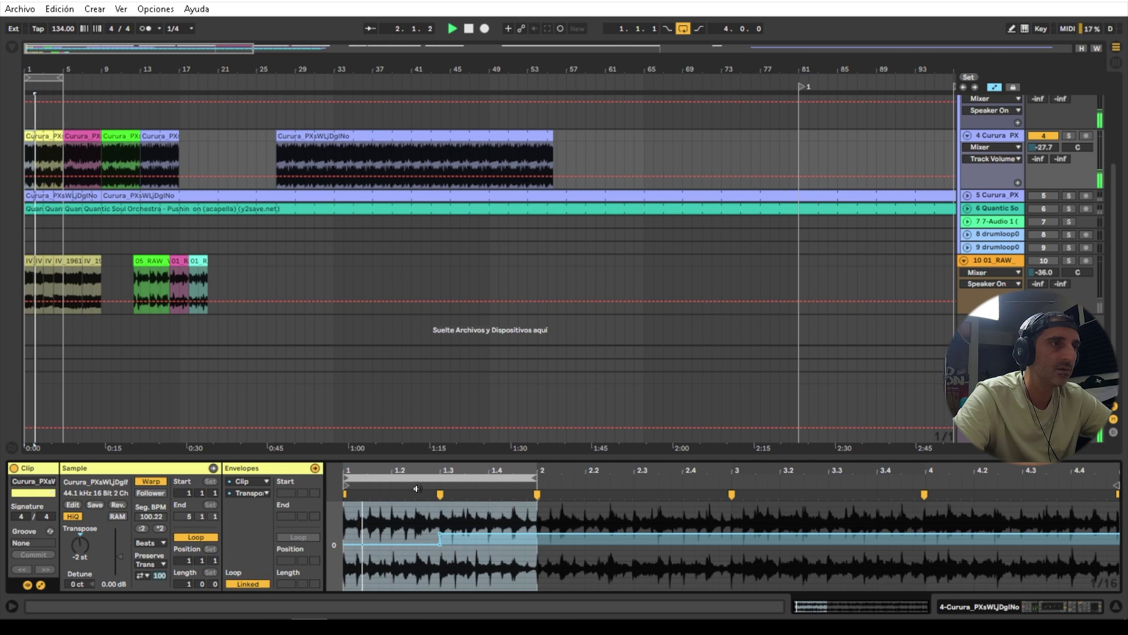
pyautogui.moveTo(513, 534); pyautogui.dragTo(513, 553)
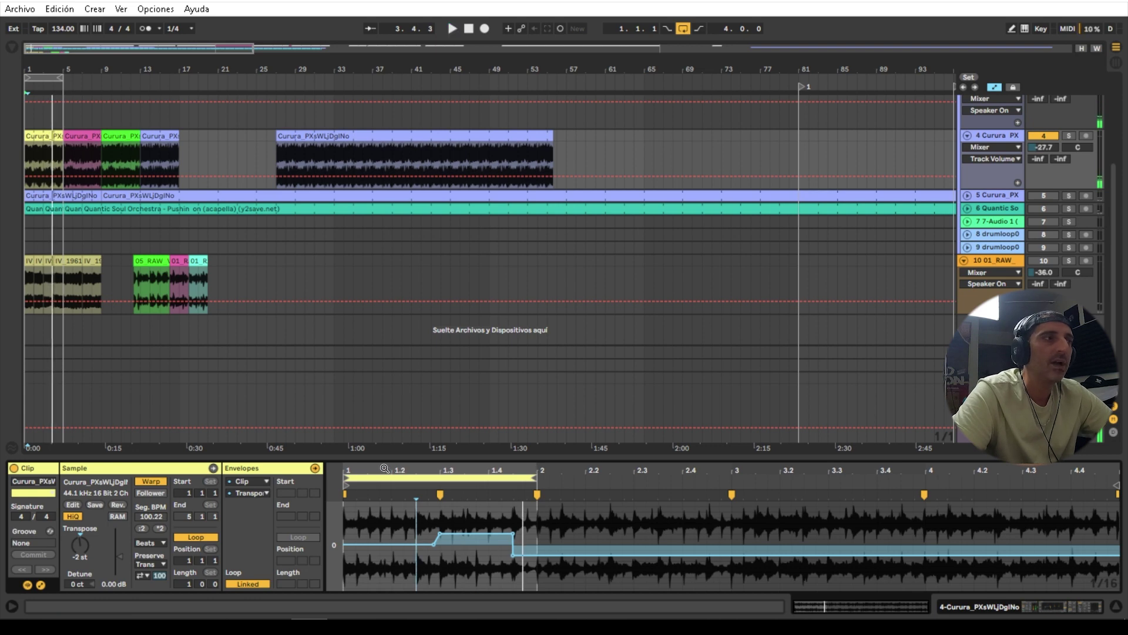
# - Stop playback and consolidate the yellow clip into one four-bar clip
pyautogui.press('space')
pyautogui.rightClick(51, 139)
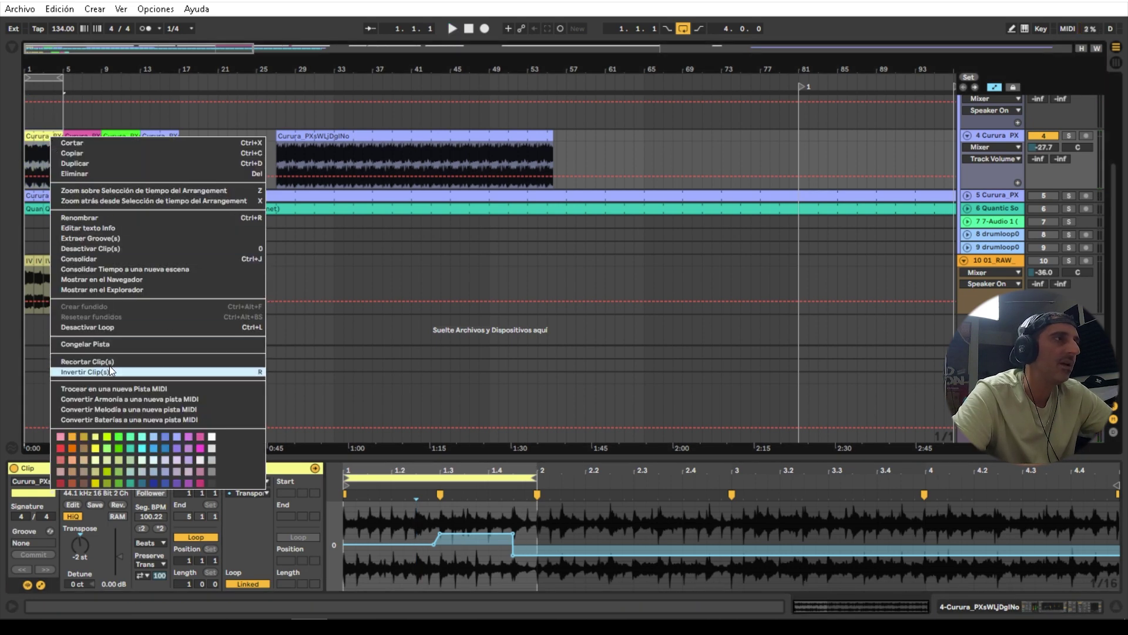
pyautogui.click(90, 257)
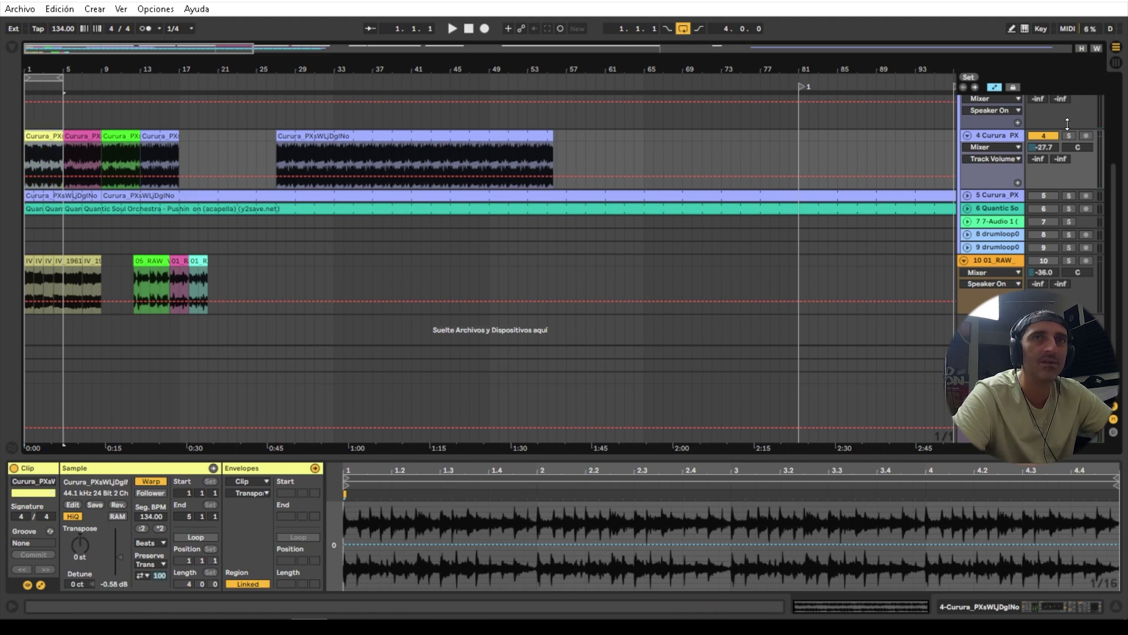
# - Unfold and solo the second Curura track (track 5) and audition its opening clip
pyautogui.press('Tab')
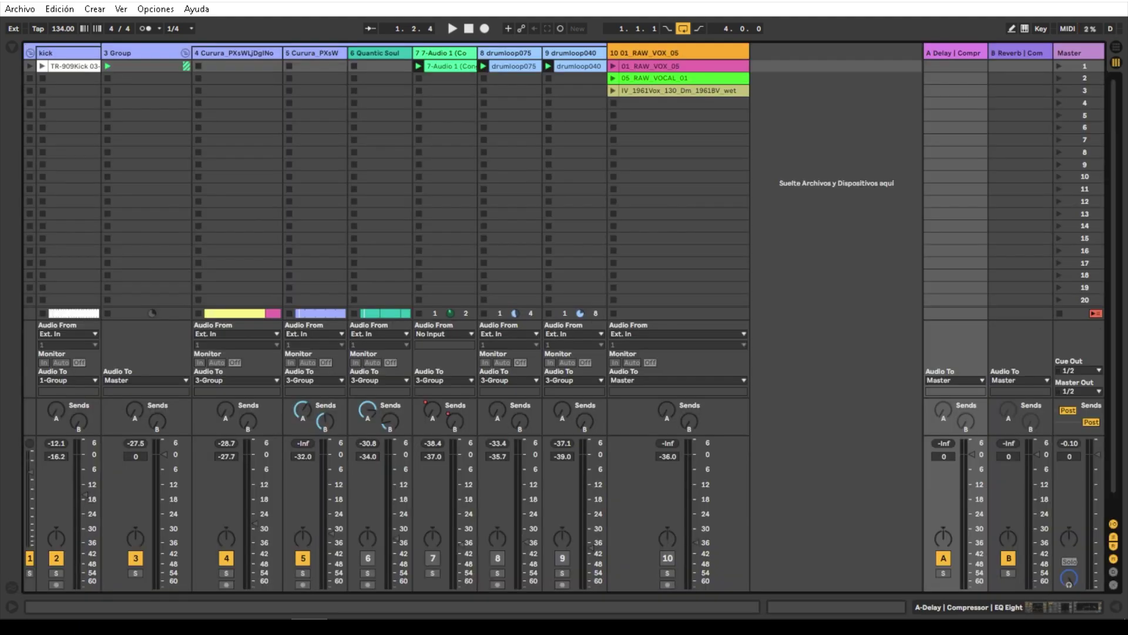
pyautogui.click(320, 51)
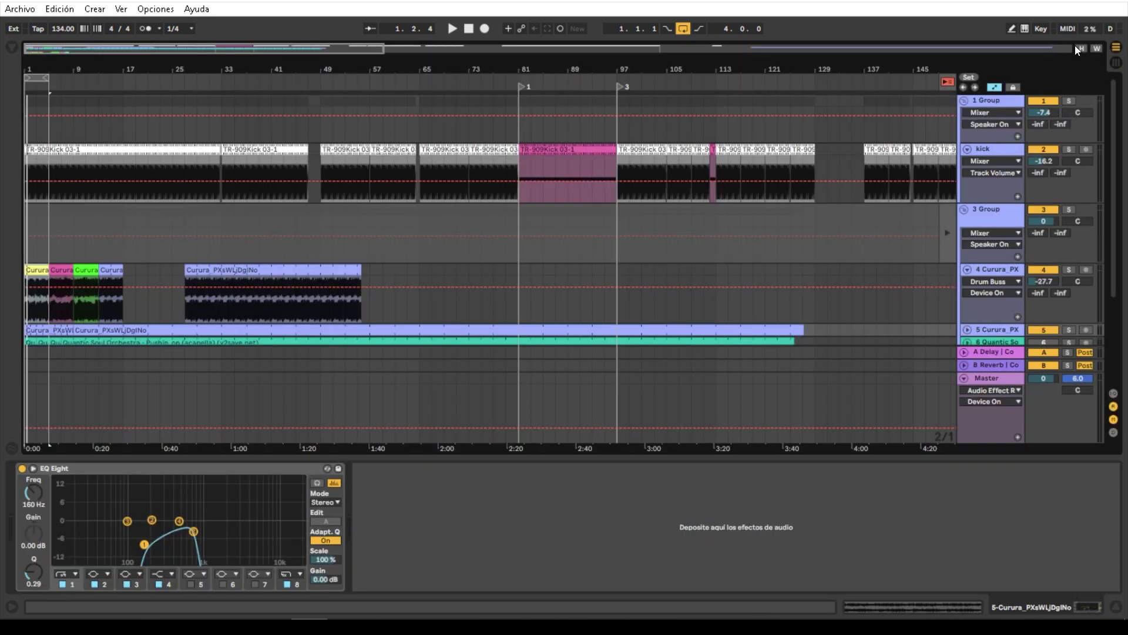
pyautogui.press('Tab')
pyautogui.moveTo(39, 72); pyautogui.dragTo(64, 161)
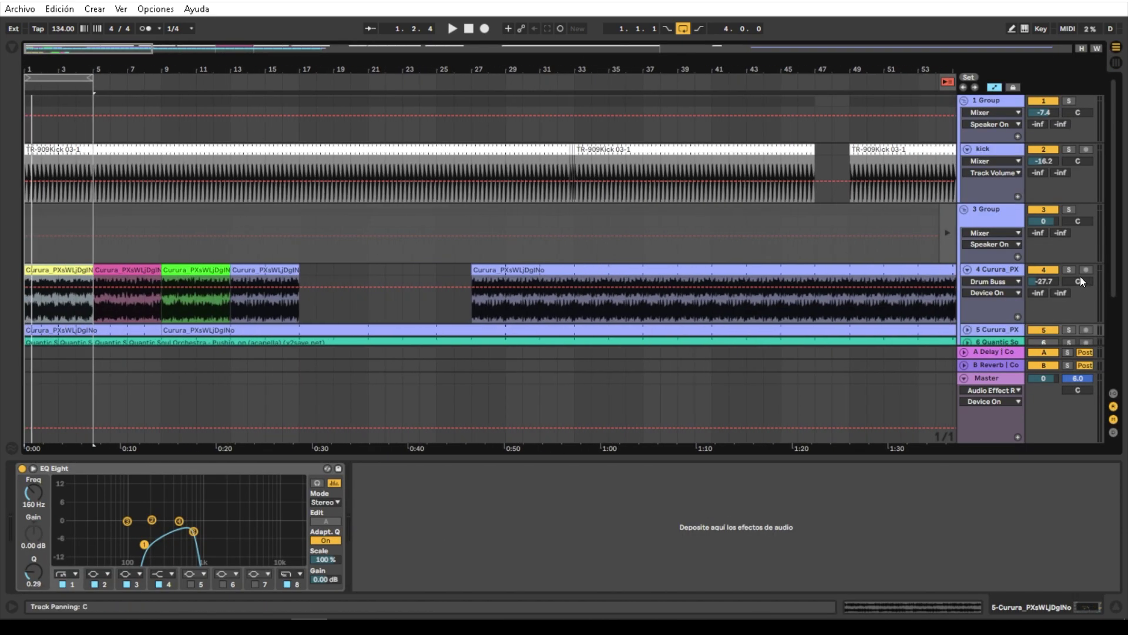
pyautogui.press('space')
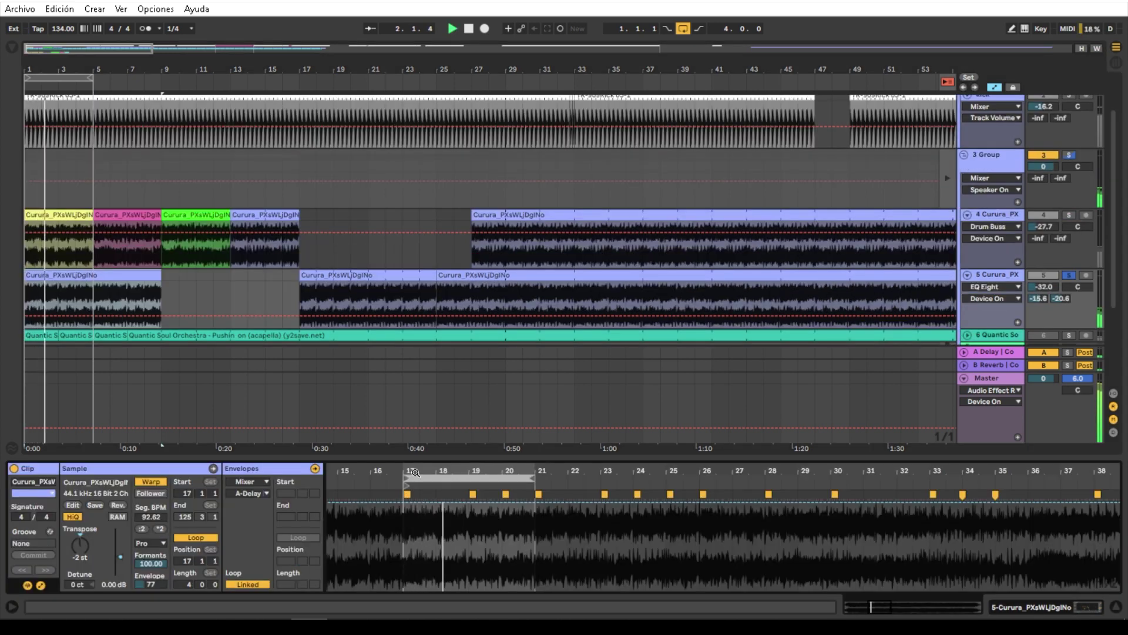
pyautogui.press('space')
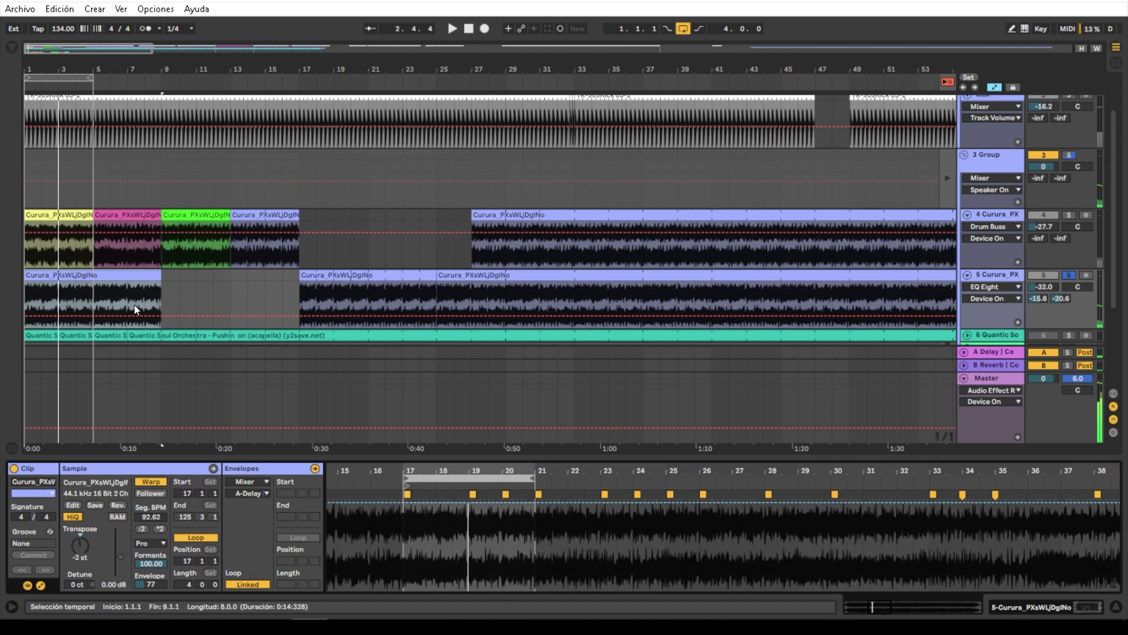
# - Select the opening clip on track 5, display its transposition envelope and audition its four-bar loop
pyautogui.doubleClick(76, 278)
pyautogui.click(75, 278)
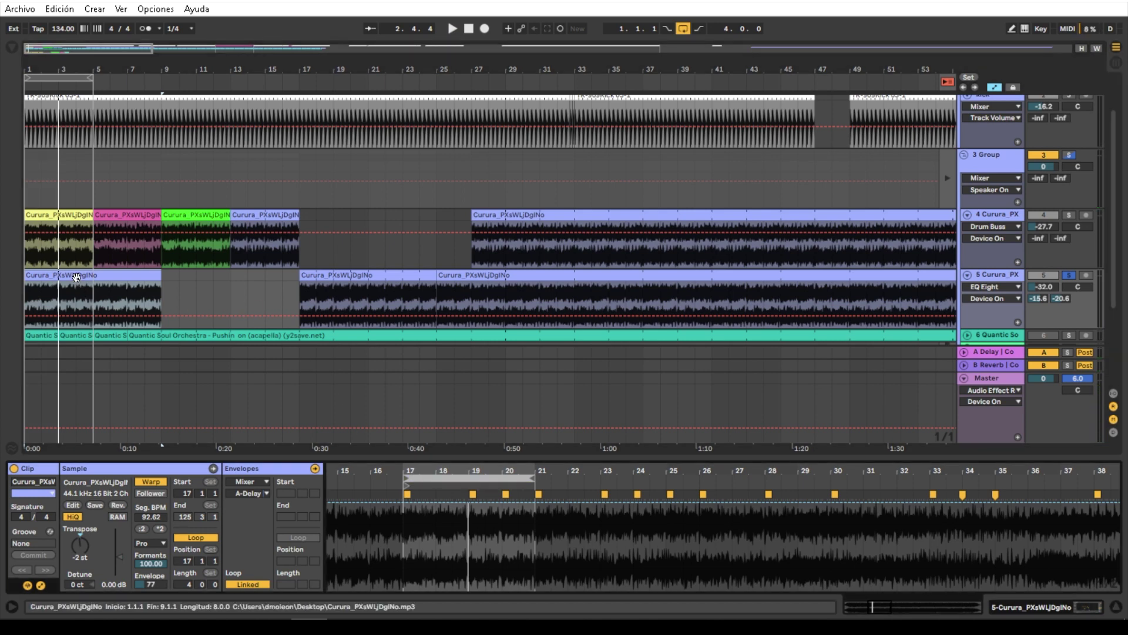
pyautogui.click(86, 550)
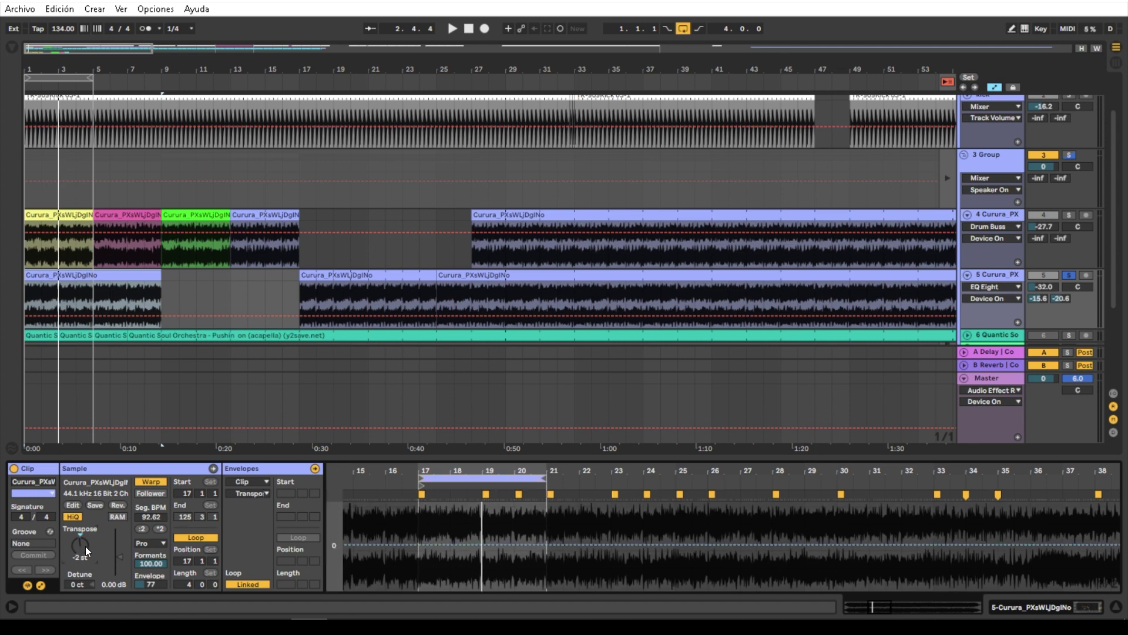
pyautogui.press('space')
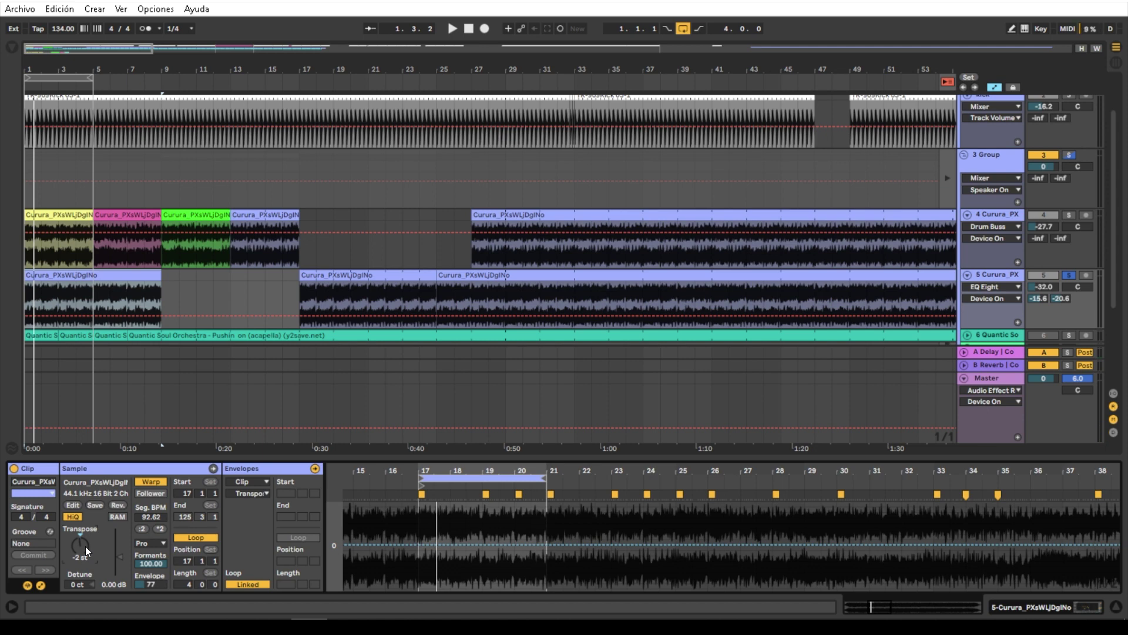
# - Shorten the opening clip's loop to one bar from bar 18 and delete the track 5 clip spanning bars 17 to 25
pyautogui.click(365, 283)
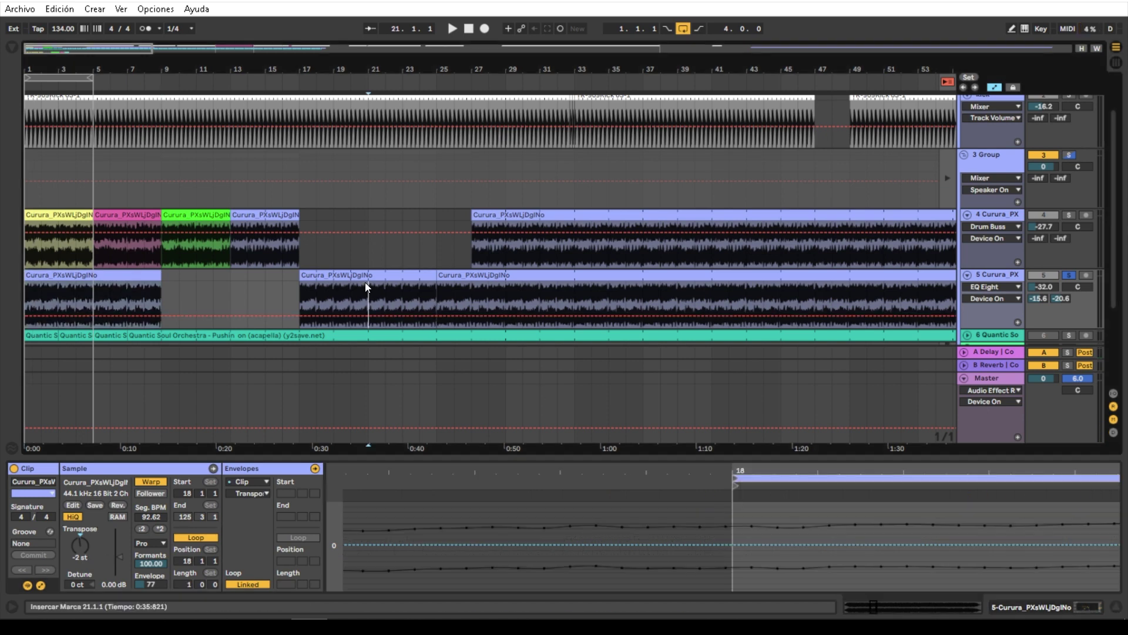
pyautogui.click(146, 275)
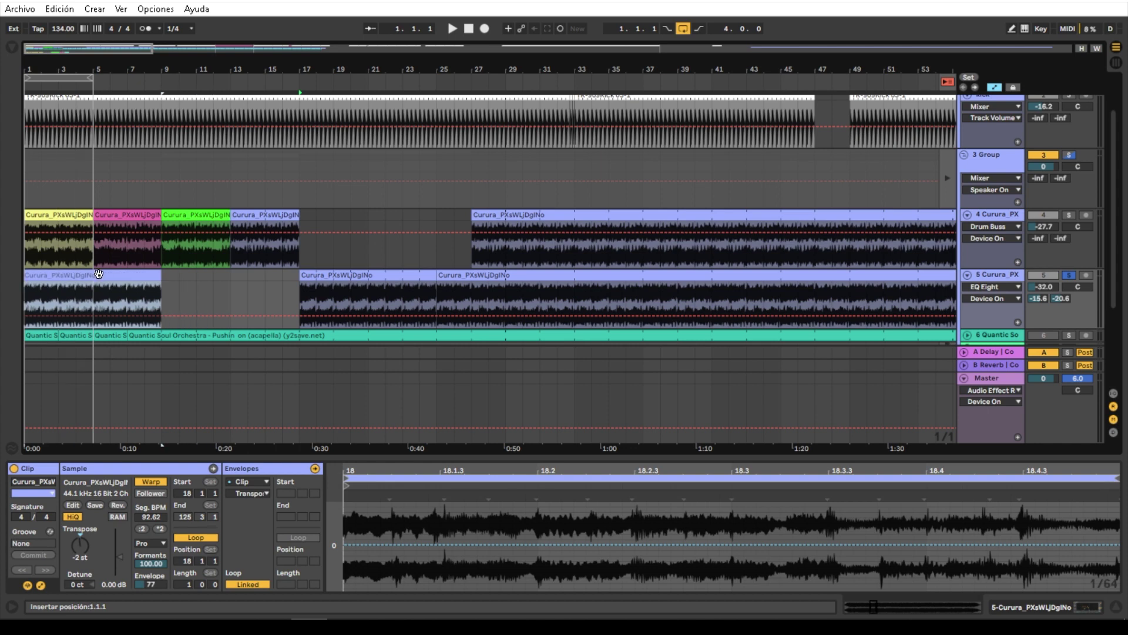
pyautogui.moveTo(99, 274); pyautogui.dragTo(74, 274)
pyautogui.press('space')
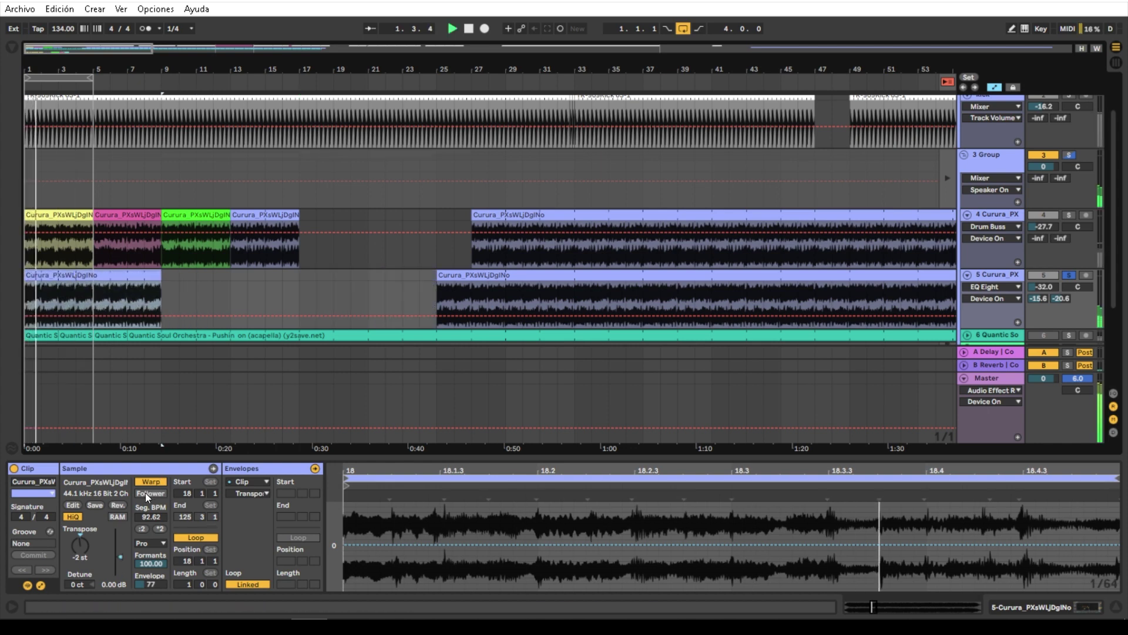
# - Display the clip's Volume envelope and turn on Draw mode, then play the one-bar loop
pyautogui.click(248, 482)
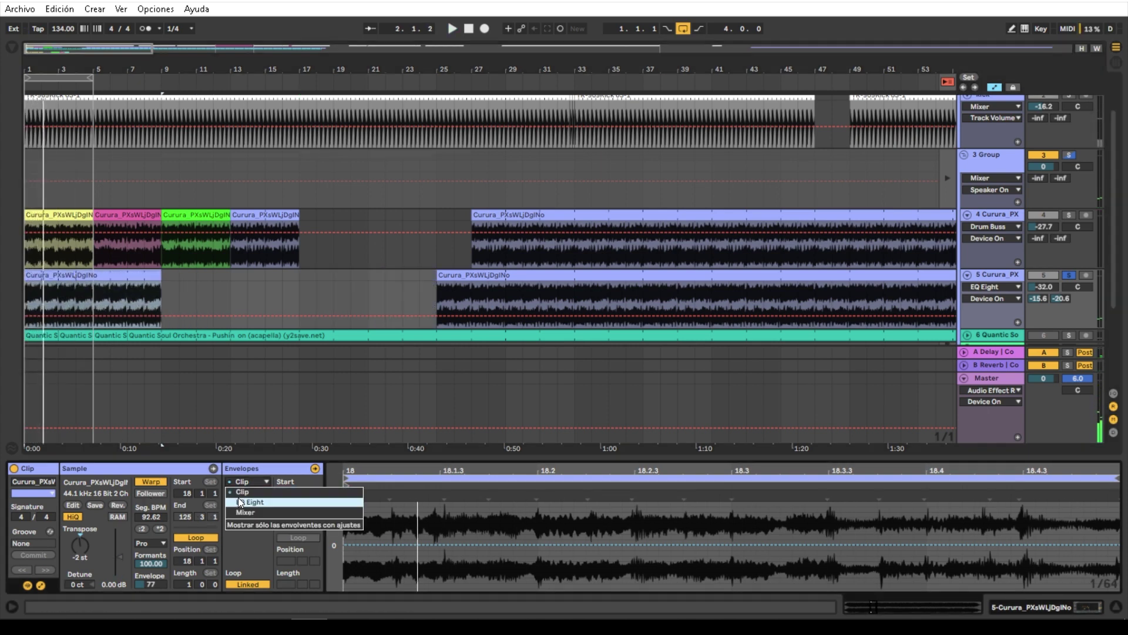
pyautogui.click(242, 491)
pyautogui.click(256, 494)
pyautogui.click(242, 504)
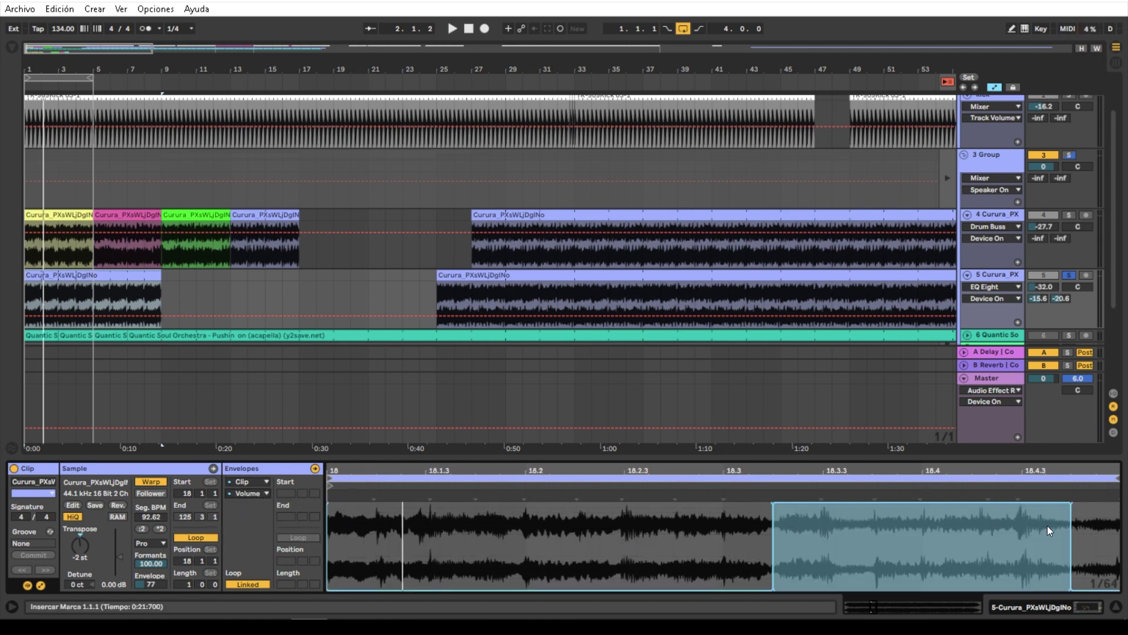
pyautogui.click(1010, 29)
pyautogui.press('space')
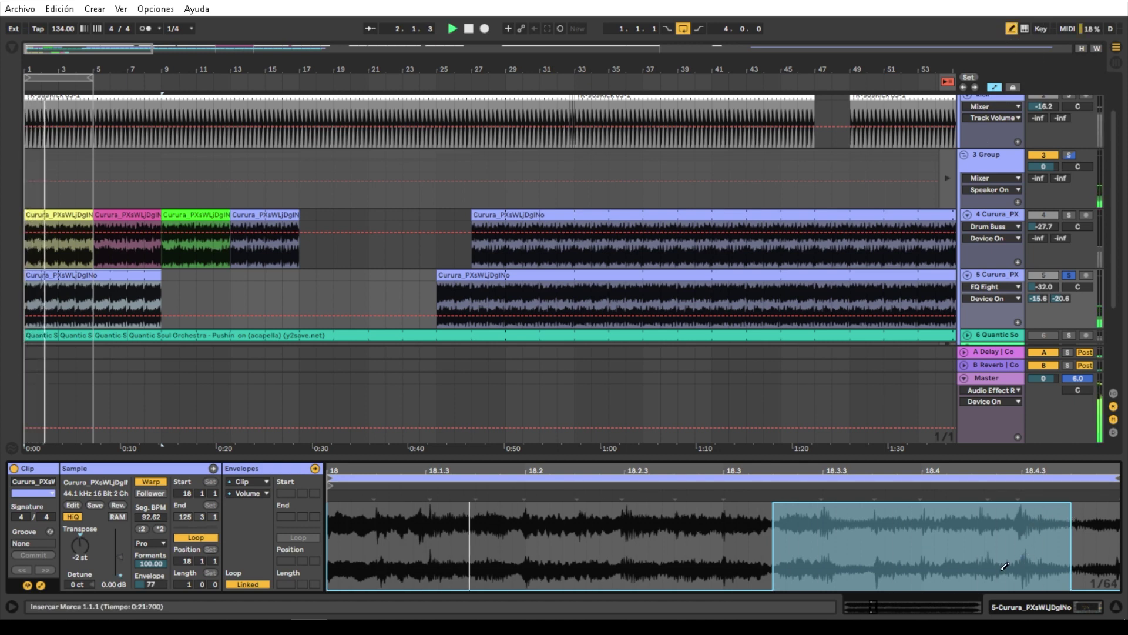
# - Enable EQ Eight on track 5 and raise its high-cut band to 4.74 kHz during playback
pyautogui.click(1052, 608)
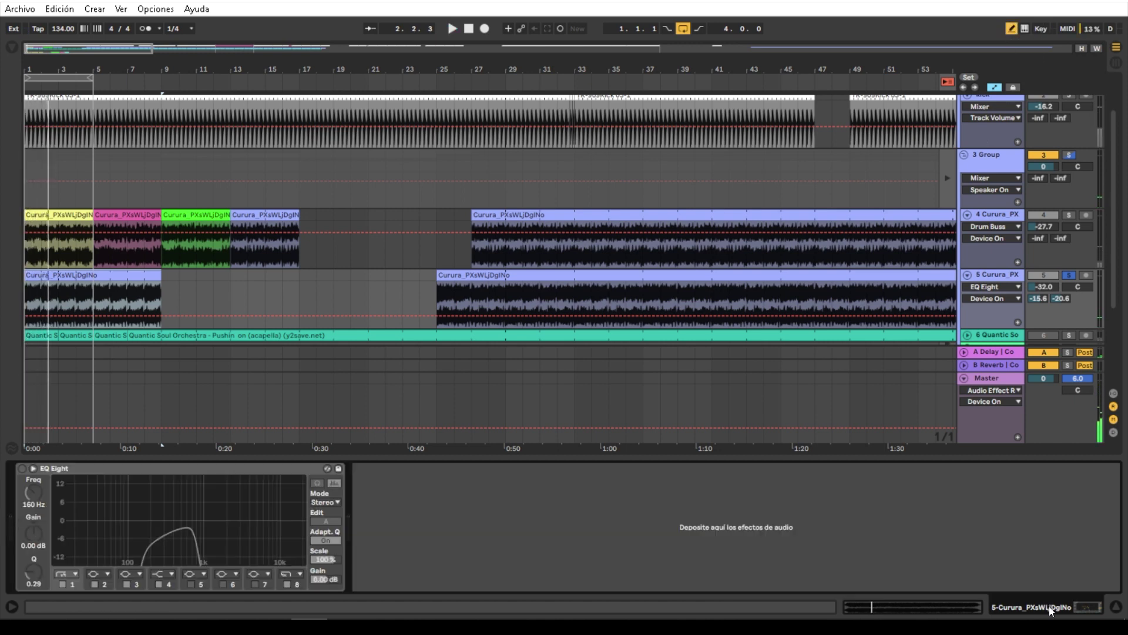
pyautogui.click(23, 467)
pyautogui.press('space')
pyautogui.moveTo(194, 530); pyautogui.dragTo(252, 531)
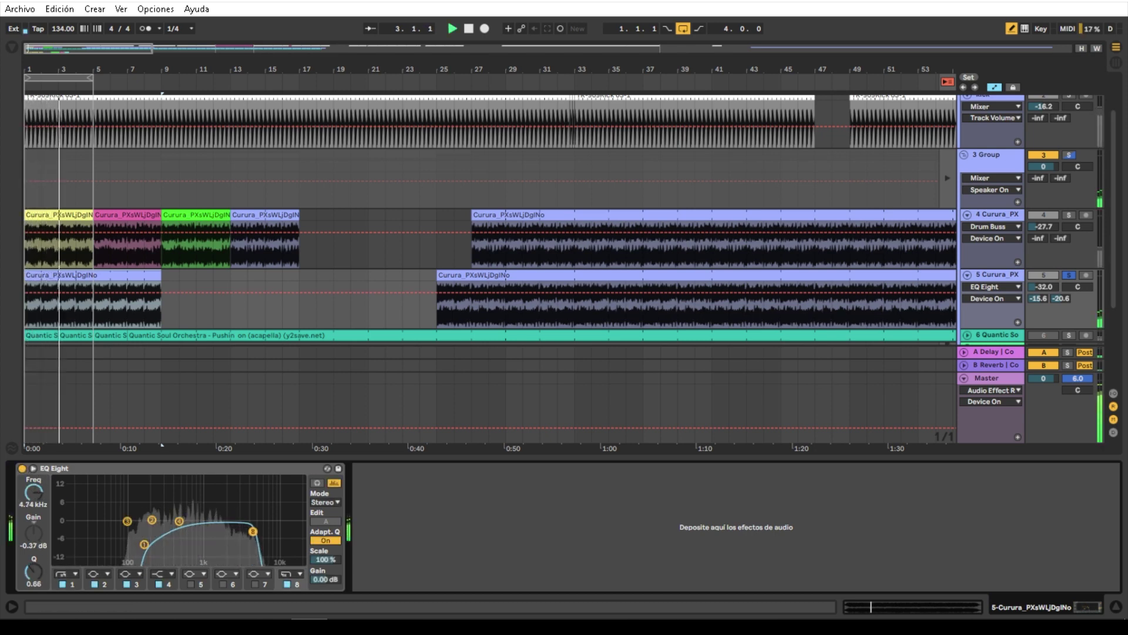
# - Turn off Draw mode and unsolo track 5, selecting its A-Delay send
pyautogui.click(1012, 29)
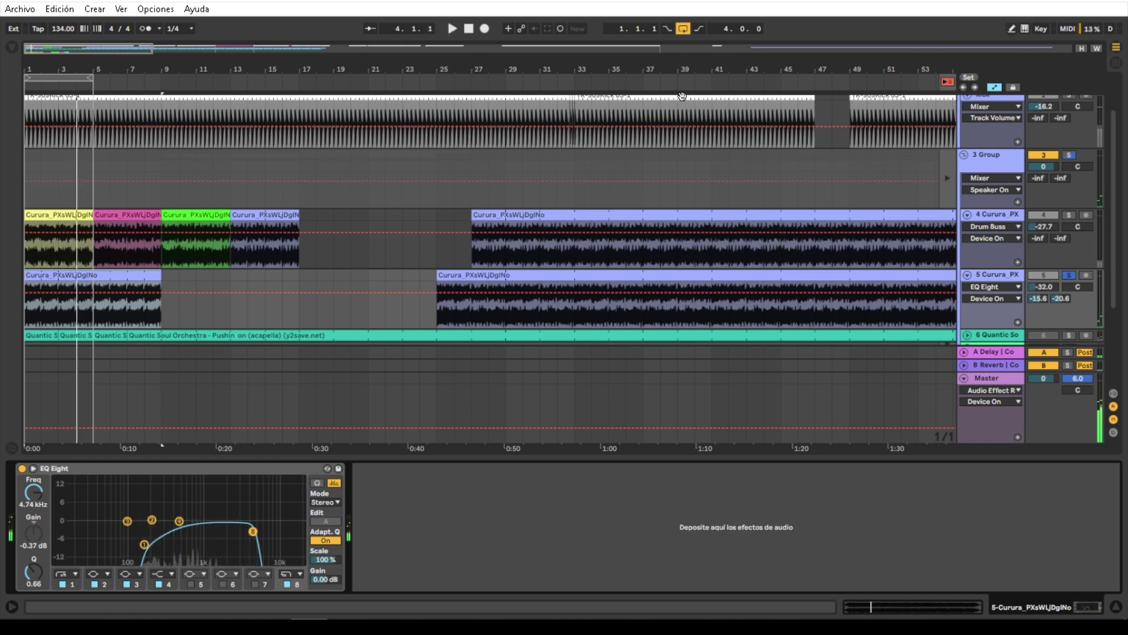
pyautogui.click(1067, 275)
pyautogui.click(1040, 298)
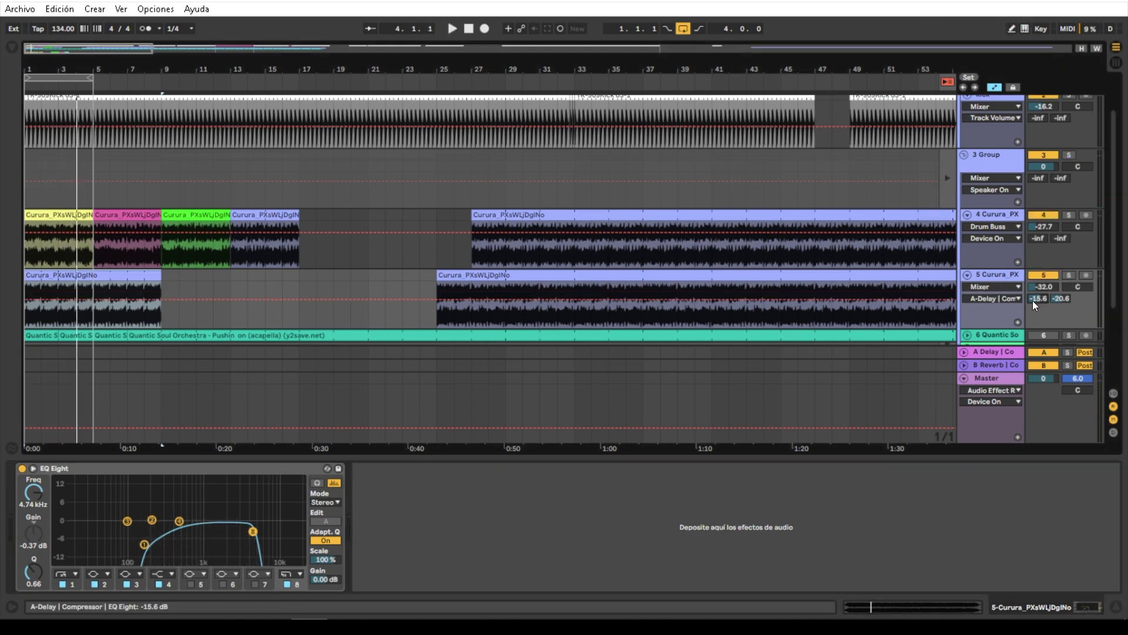
# - Inspect and compare the device chains on the A Delay and B Reverb return tracks
pyautogui.click(998, 352)
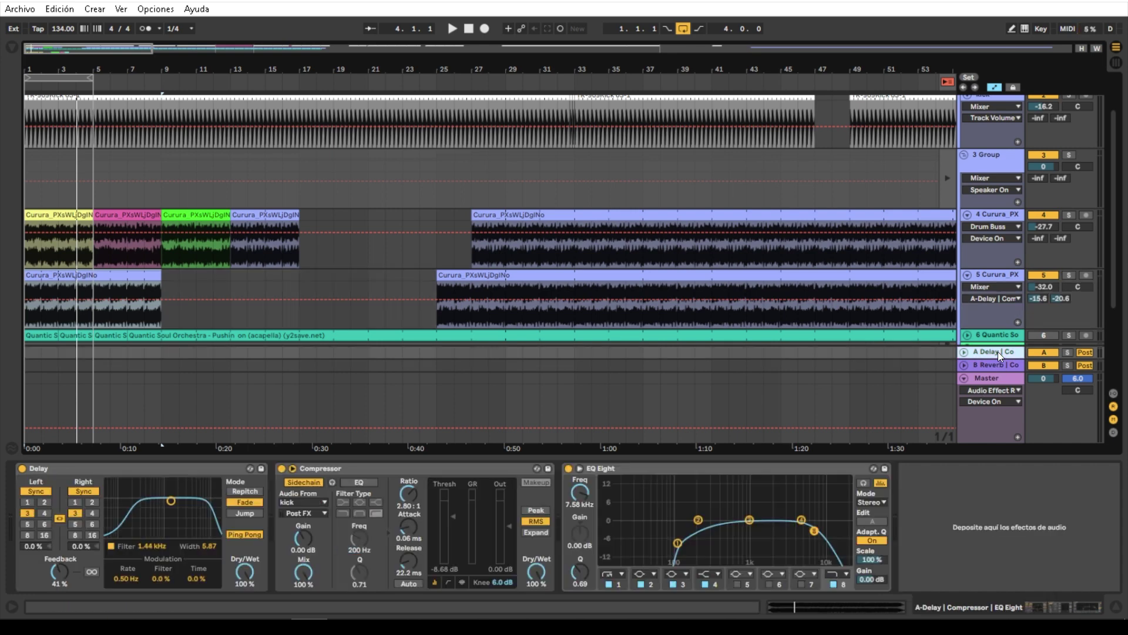
pyautogui.click(997, 364)
pyautogui.click(996, 352)
pyautogui.click(997, 364)
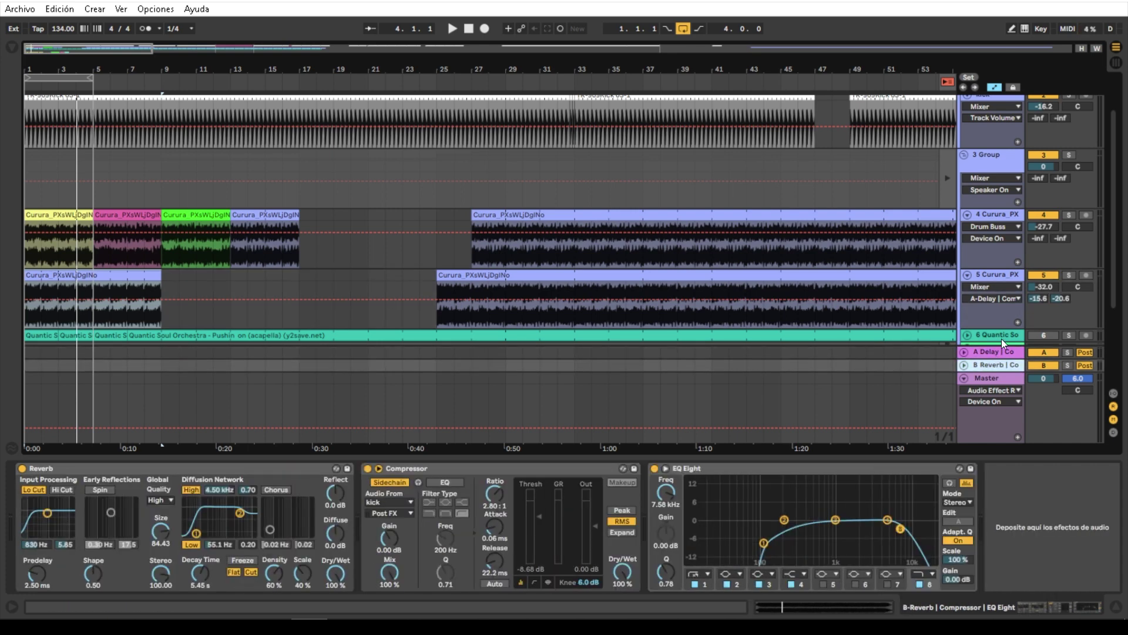
# - Play the mix and raise the high-cut band of track 5's EQ Eight to 8.61 kHz
pyautogui.click(1000, 275)
pyautogui.press('space')
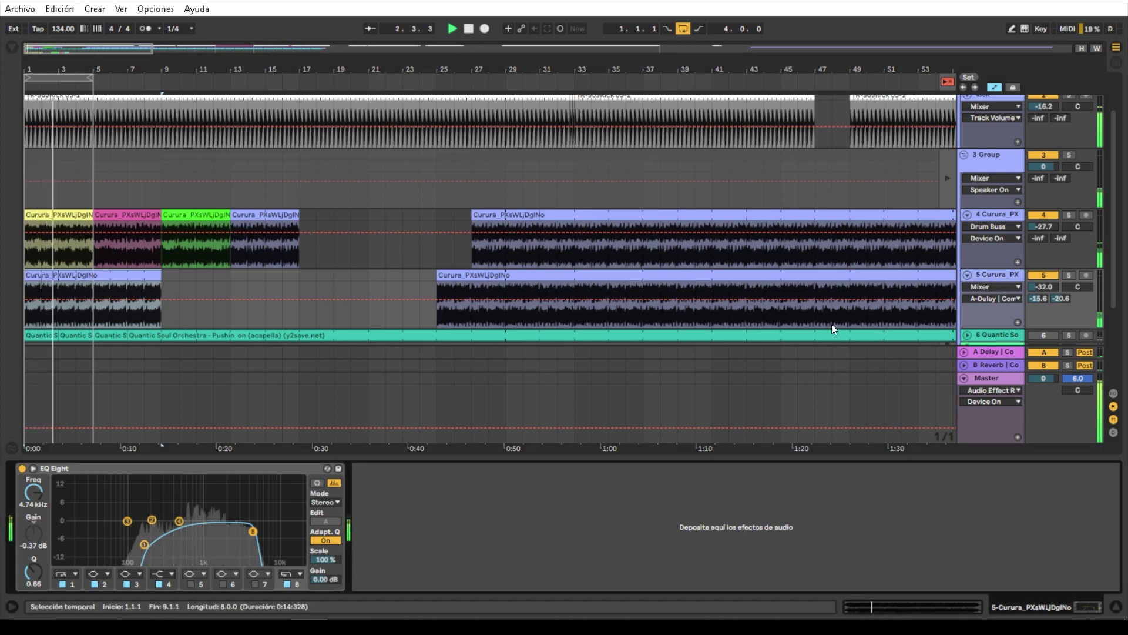
pyautogui.moveTo(253, 532)
pyautogui.mouseDown()
pyautogui.moveTo(285, 529)
pyautogui.moveTo(272, 530)
pyautogui.mouseUp()
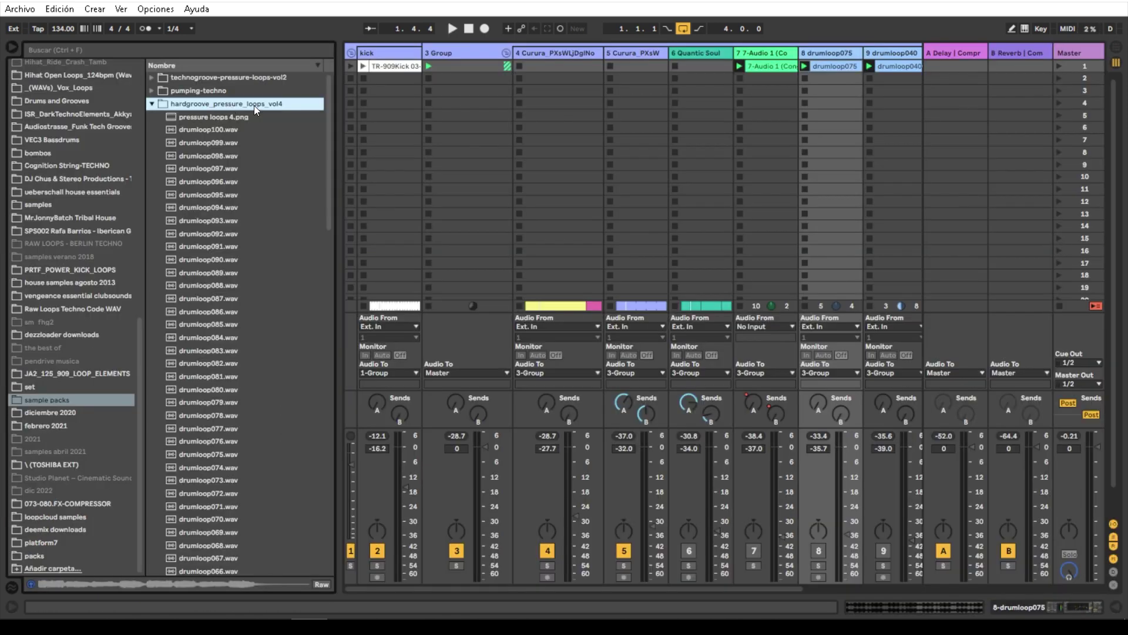
# - Browse the drum loops in the hardgroove_pressure_loops_vol4 folder, including drumloop091.wav, drumloop075.wav and drumloop040.wav
pyautogui.click(231, 172)
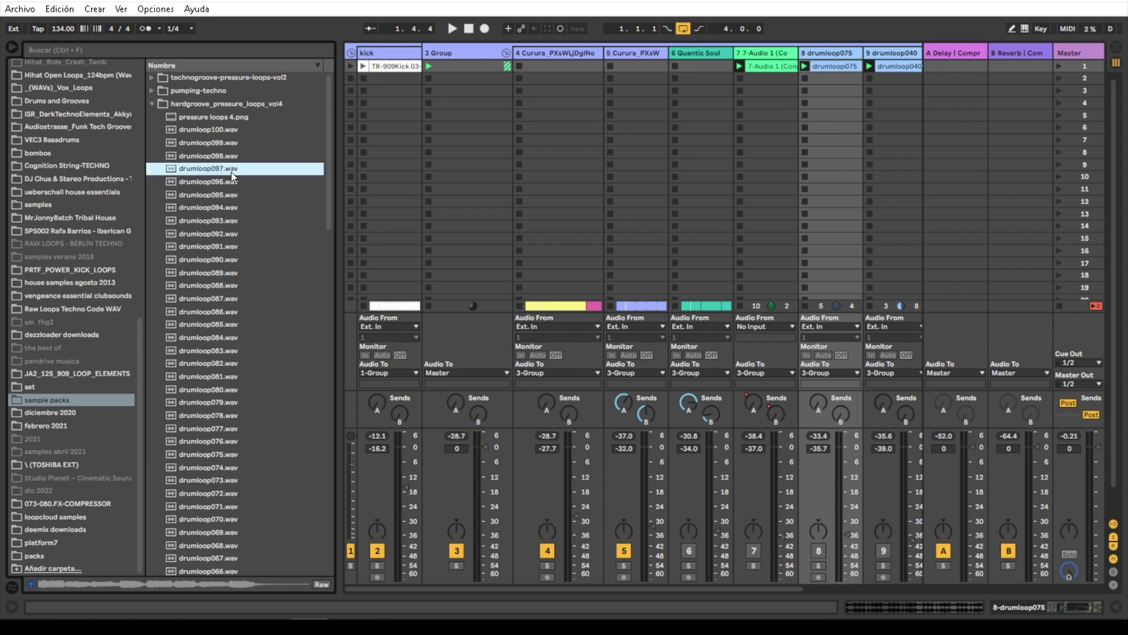
pyautogui.click(222, 208)
pyautogui.click(224, 246)
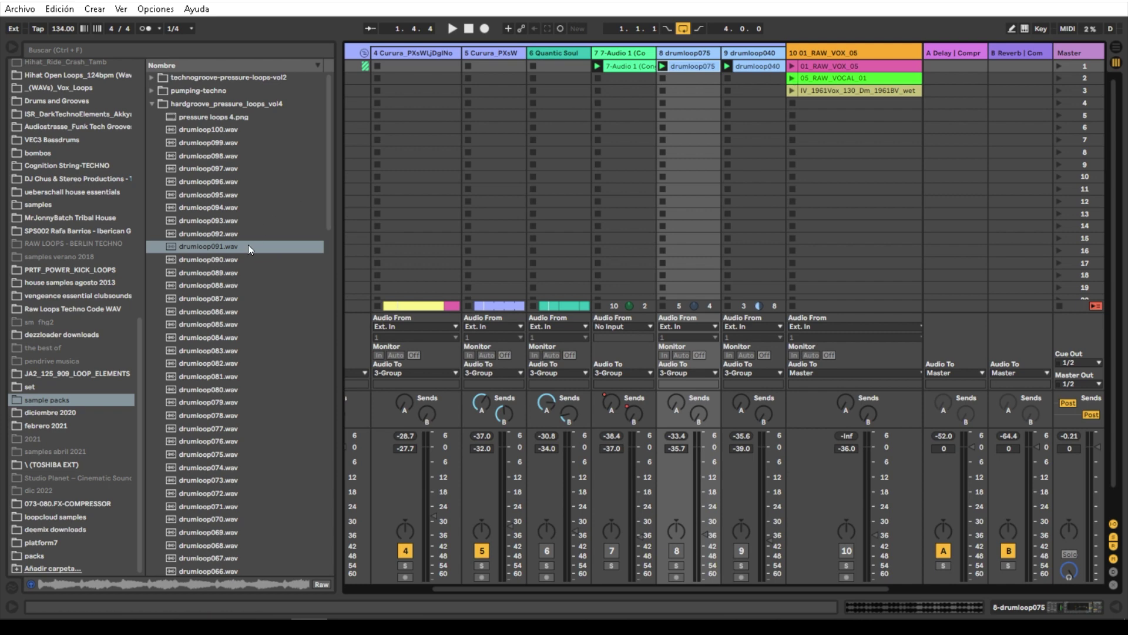
pyautogui.moveTo(329, 201); pyautogui.dragTo(335, 261)
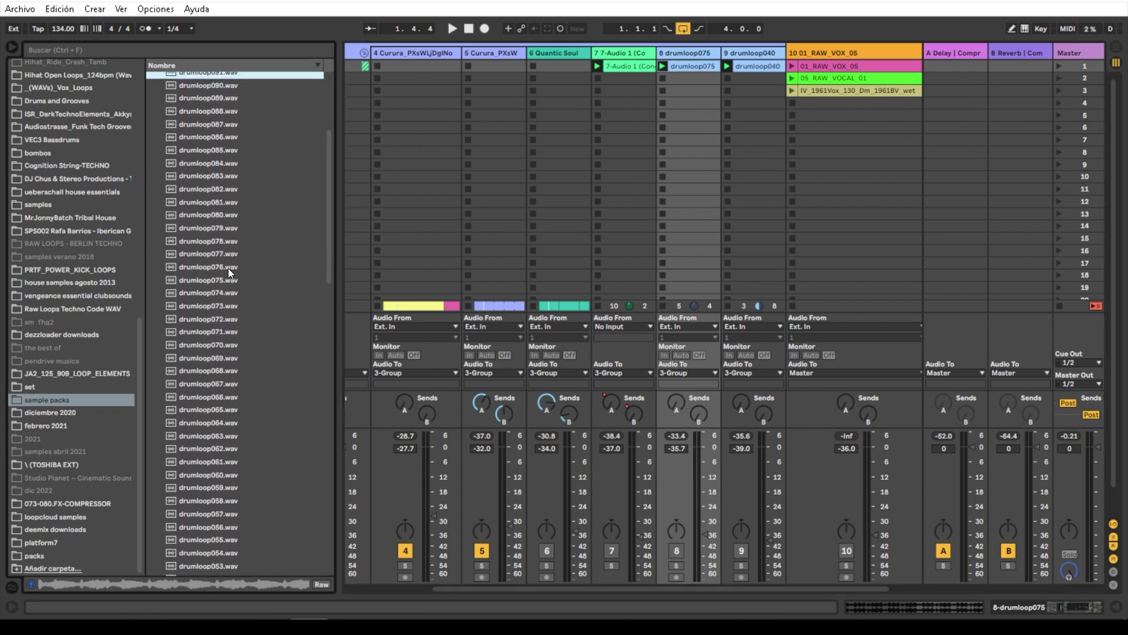
pyautogui.click(216, 280)
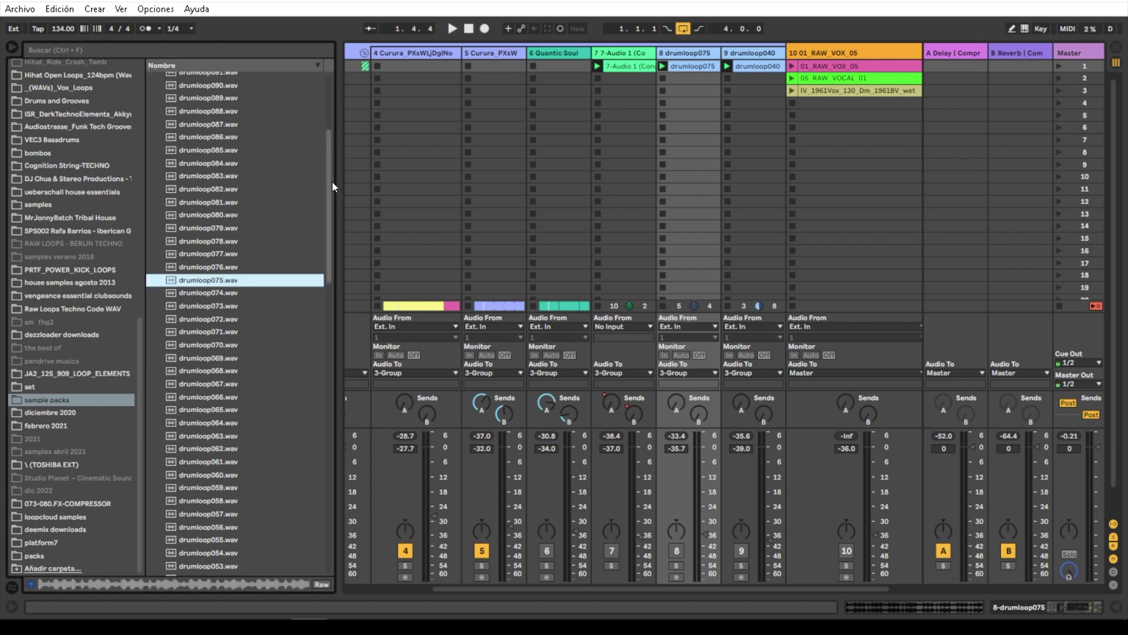
pyautogui.moveTo(332, 183); pyautogui.dragTo(326, 276)
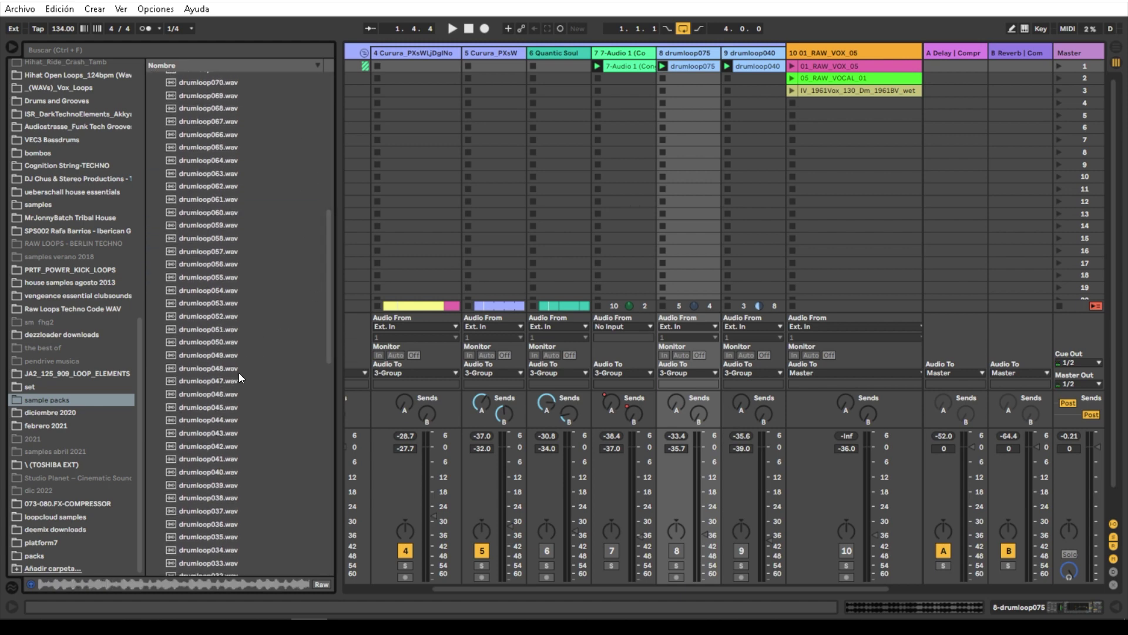
pyautogui.click(219, 470)
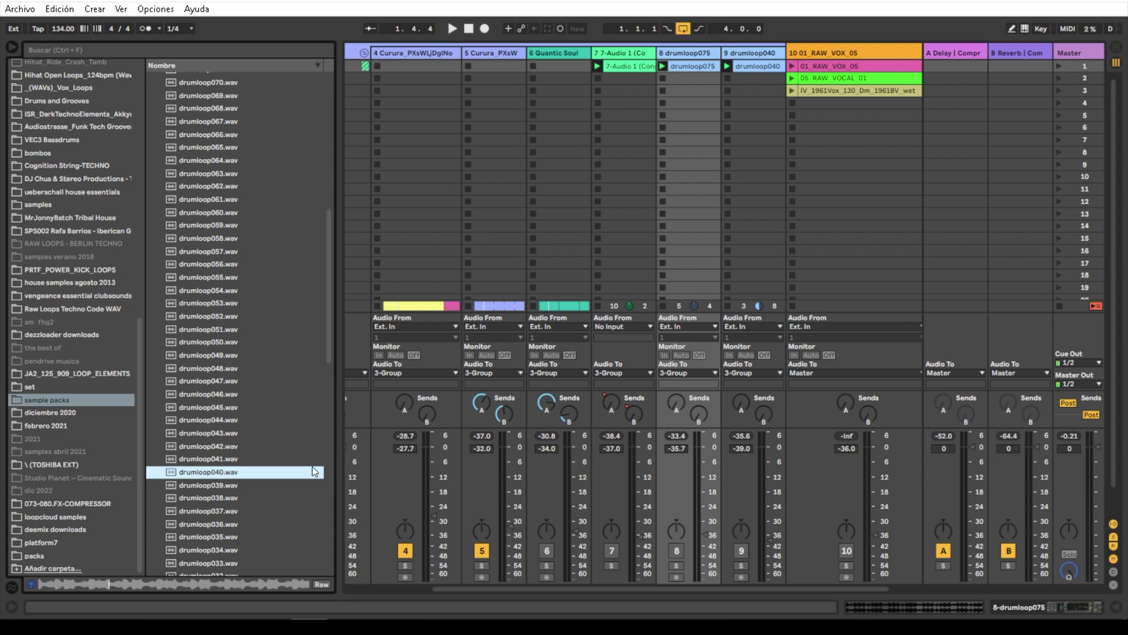
# - Activate the drumloop075 track and inspect the device chains of the drumloop075 and drumloop040 tracks
pyautogui.click(677, 550)
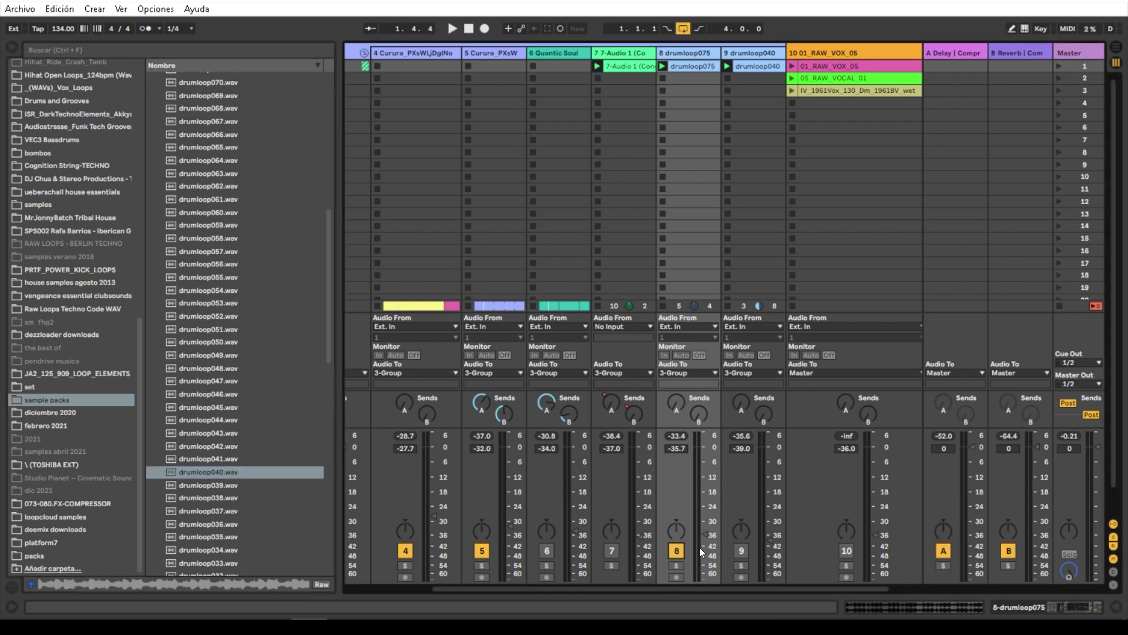
pyautogui.doubleClick(699, 54)
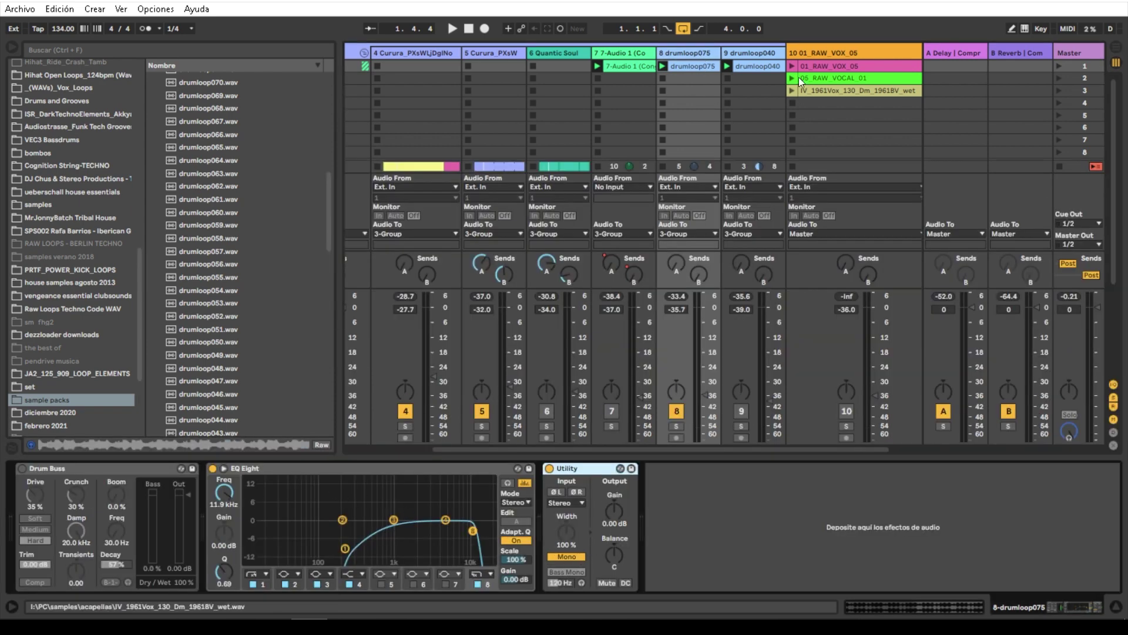
pyautogui.click(756, 52)
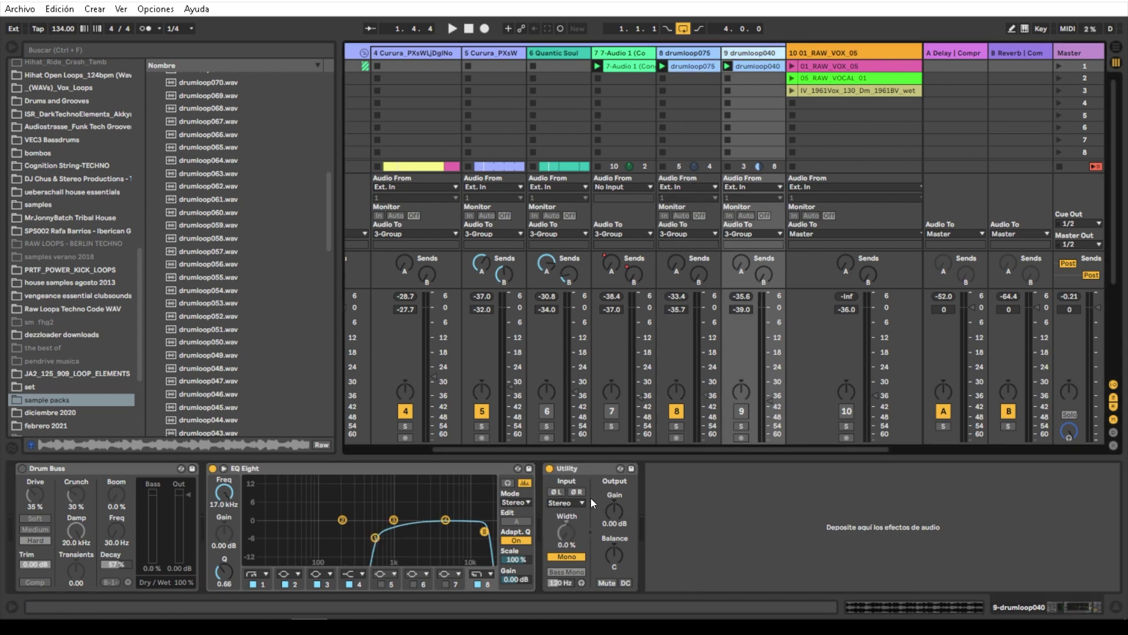
# - Activate the drumloop040 track during playback and set its volume to -38.0 dB
pyautogui.click(745, 415)
pyautogui.press('space')
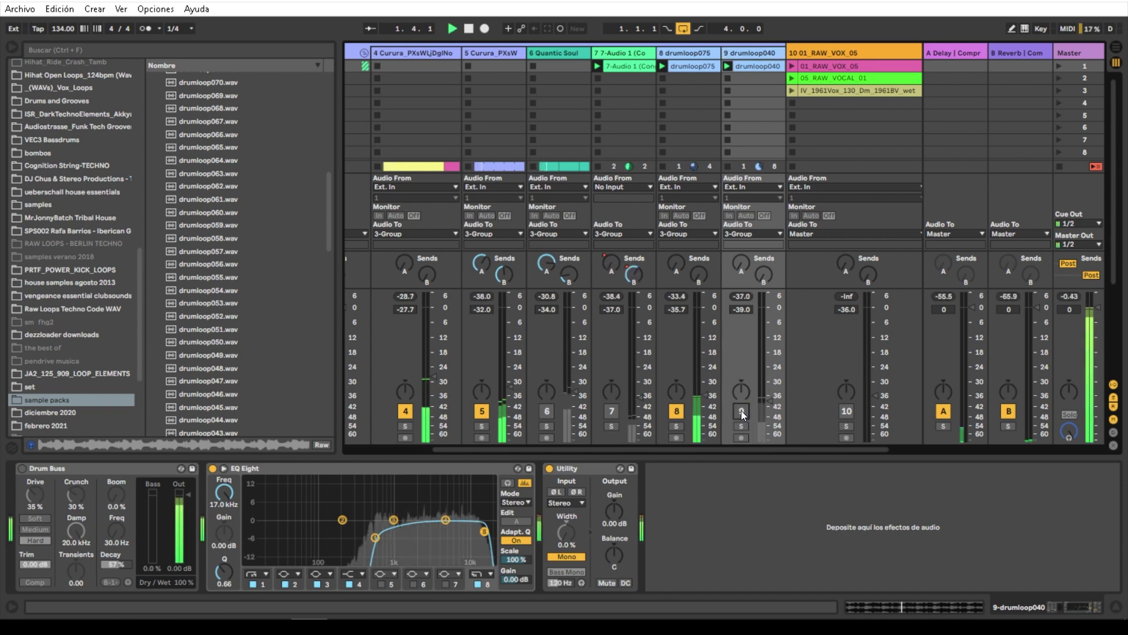
pyautogui.click(741, 410)
pyautogui.moveTo(769, 402)
pyautogui.mouseDown()
pyautogui.moveTo(770, 379)
pyautogui.moveTo(769, 399)
pyautogui.mouseUp()
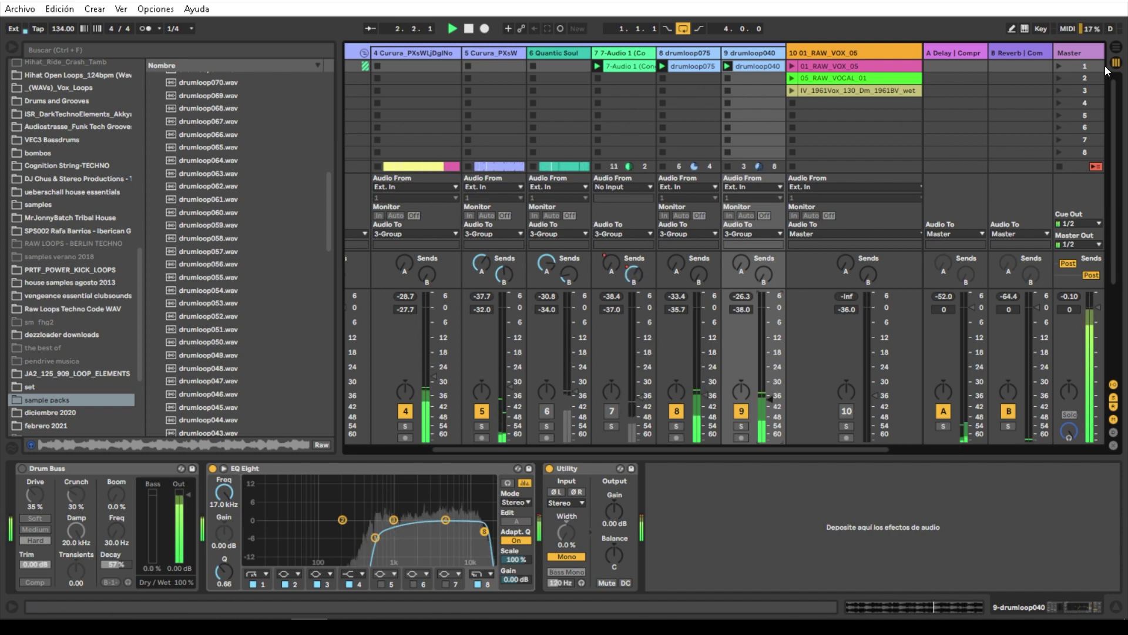
# - Return to the arrangement and split track 5's opening clip at bar 5
pyautogui.click(1116, 47)
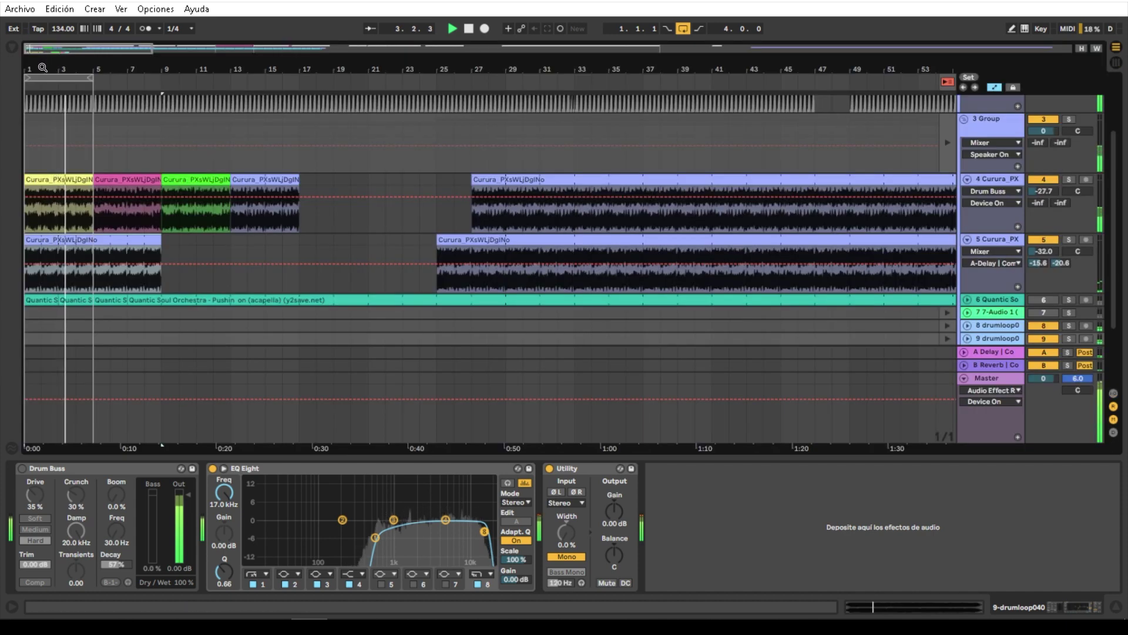
pyautogui.scroll(5, 43, 68)
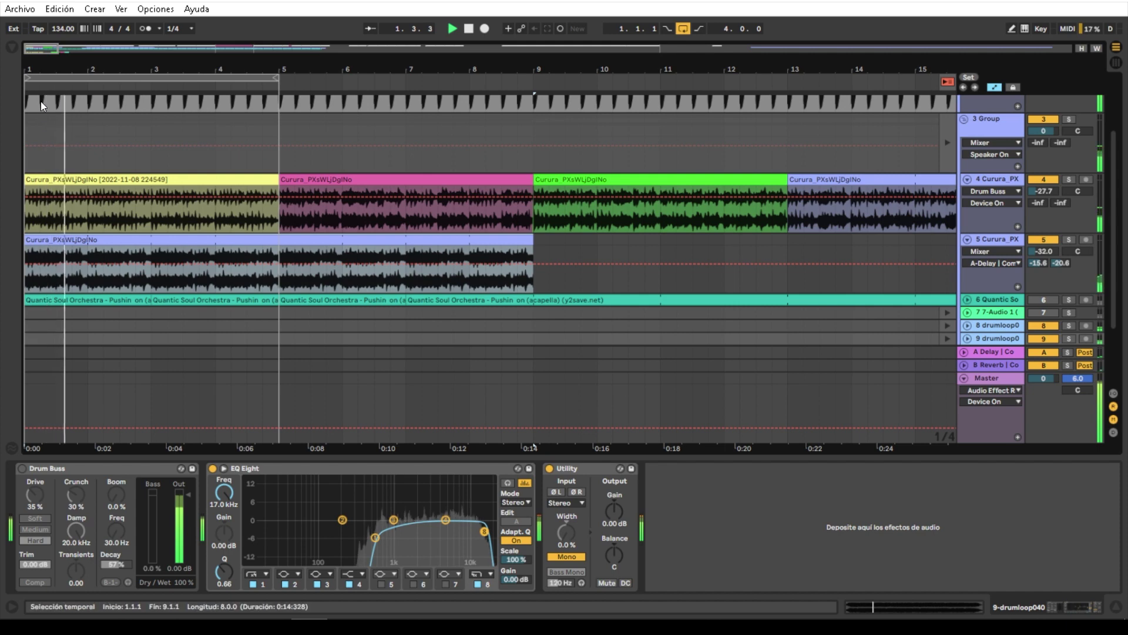
pyautogui.click(271, 242)
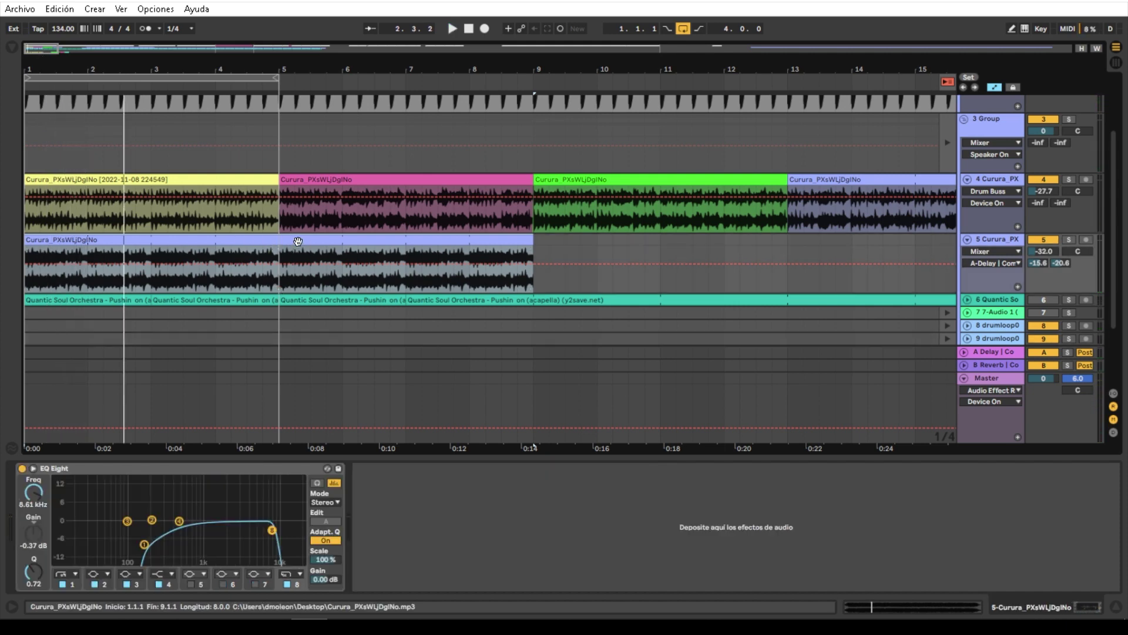
pyautogui.moveTo(278, 276); pyautogui.dragTo(530, 247)
pyautogui.hotkey('ctrl', 'e')
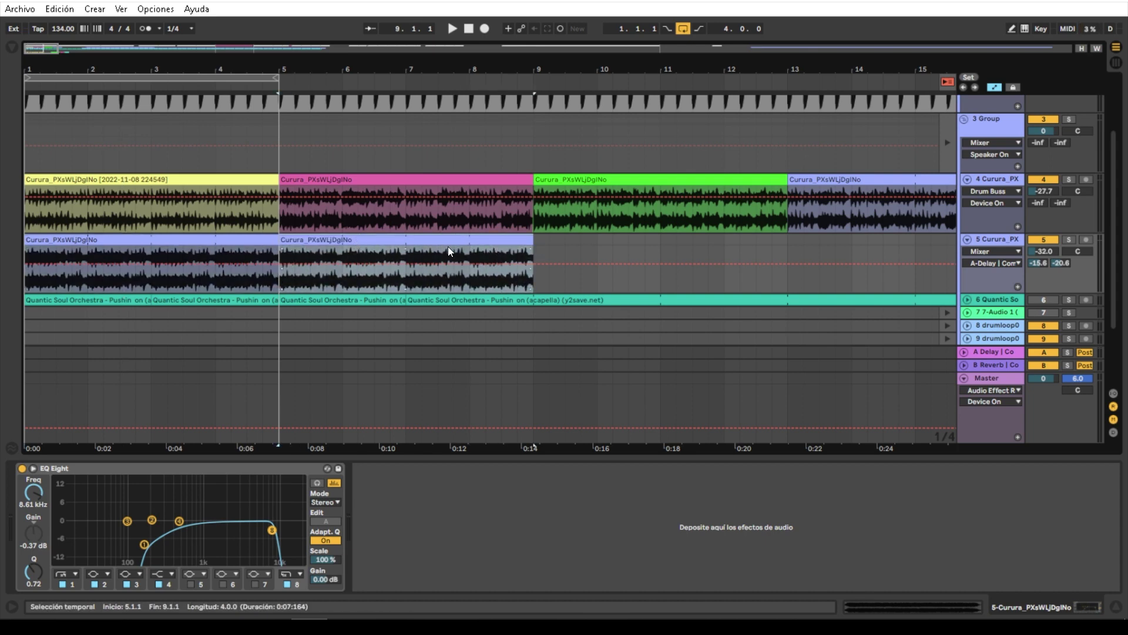
# - Display the Volume envelope of track 5's clip spanning bars 5 to 9 and turn on Draw mode
pyautogui.click(404, 243)
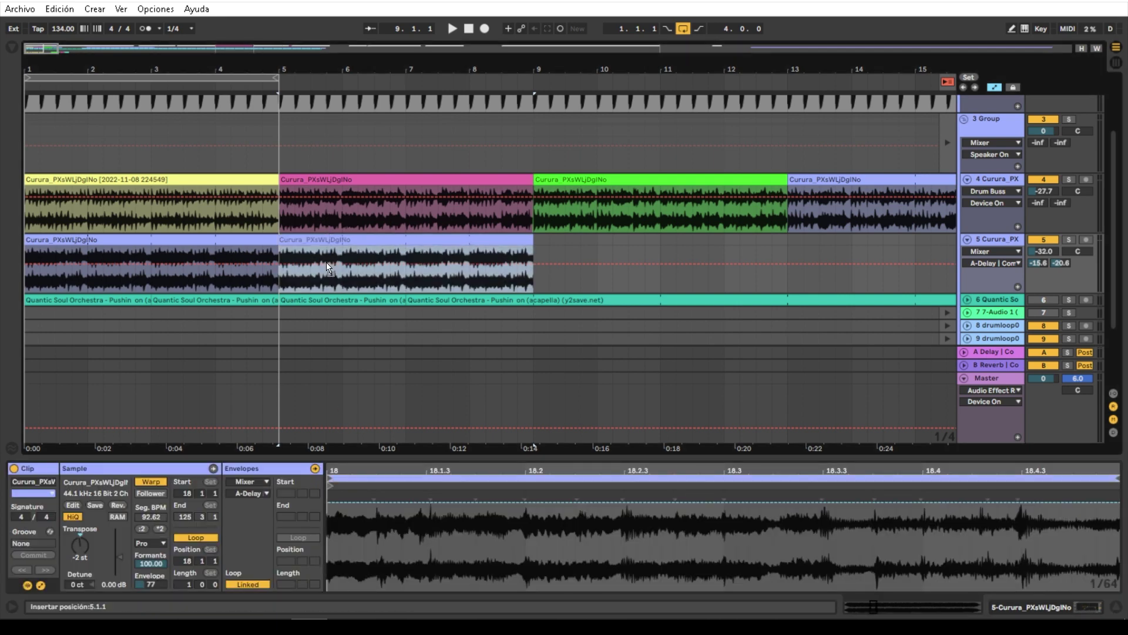
pyautogui.click(331, 240)
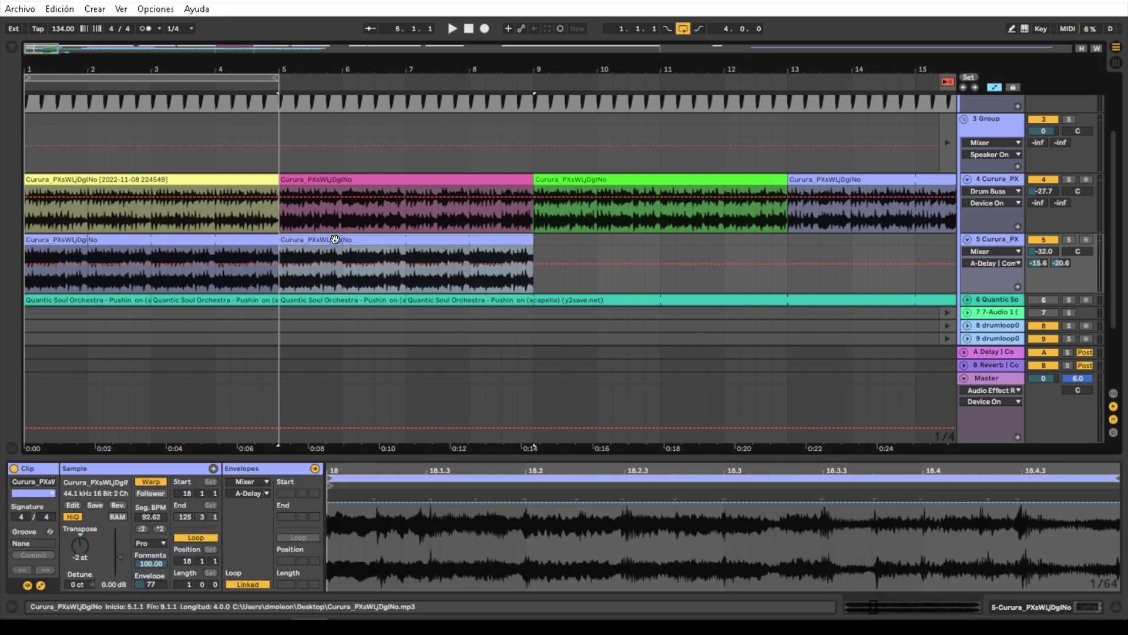
pyautogui.click(248, 482)
pyautogui.click(252, 491)
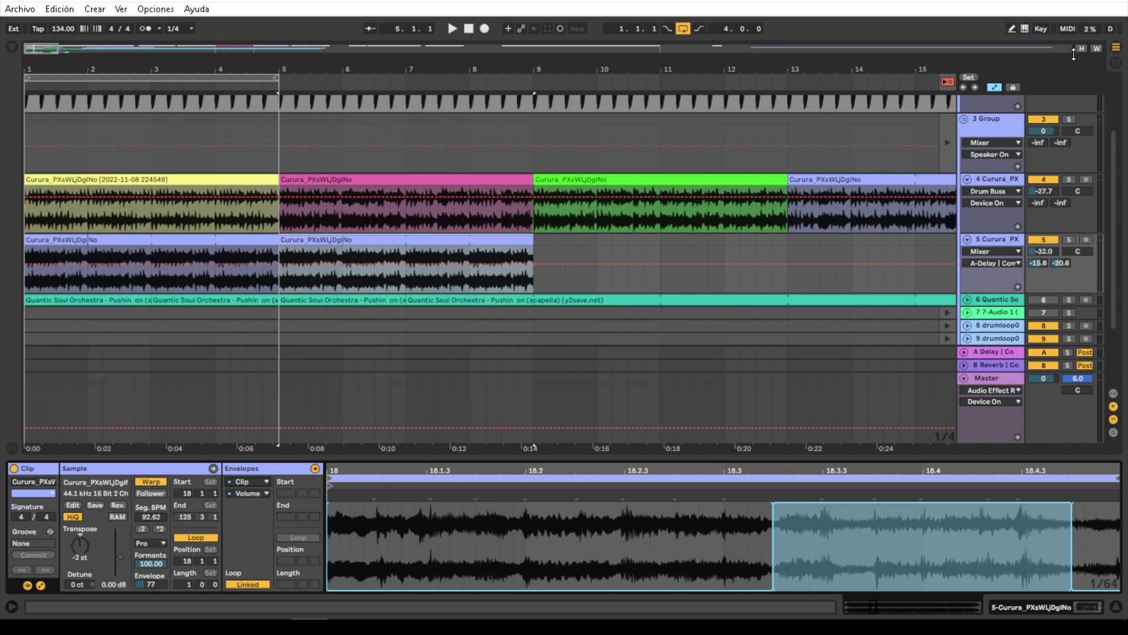
pyautogui.click(1010, 29)
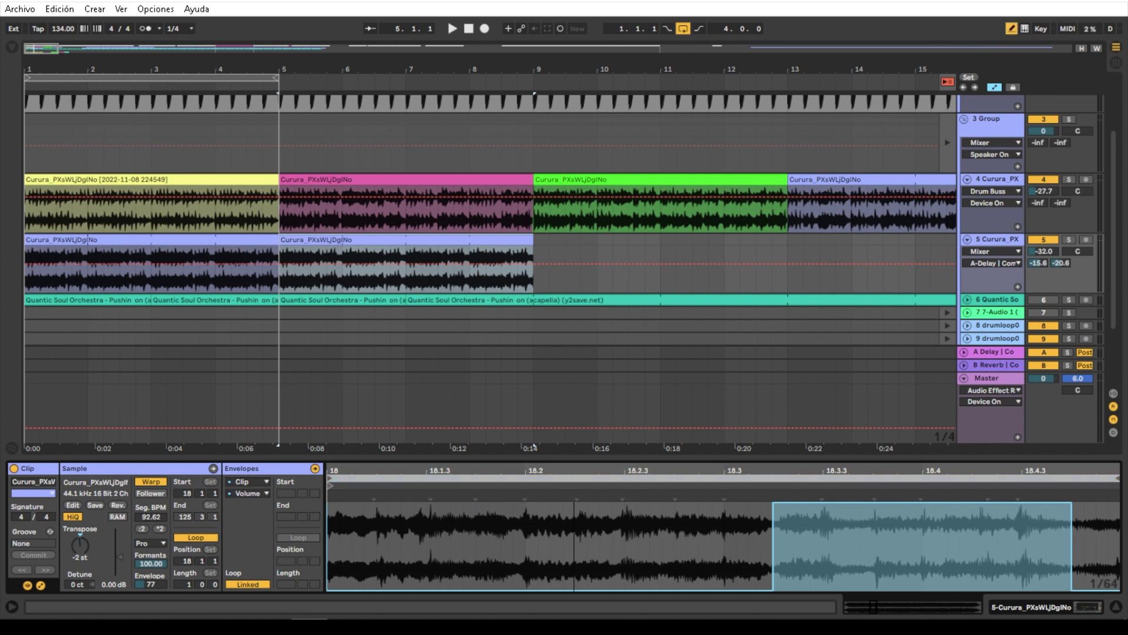
# - Draw the clip's Volume envelope at 100% up to 18.2 and 0% for the rest of the loop, then play it
pyautogui.moveTo(575, 471); pyautogui.dragTo(575, 435)
pyautogui.click(541, 508)
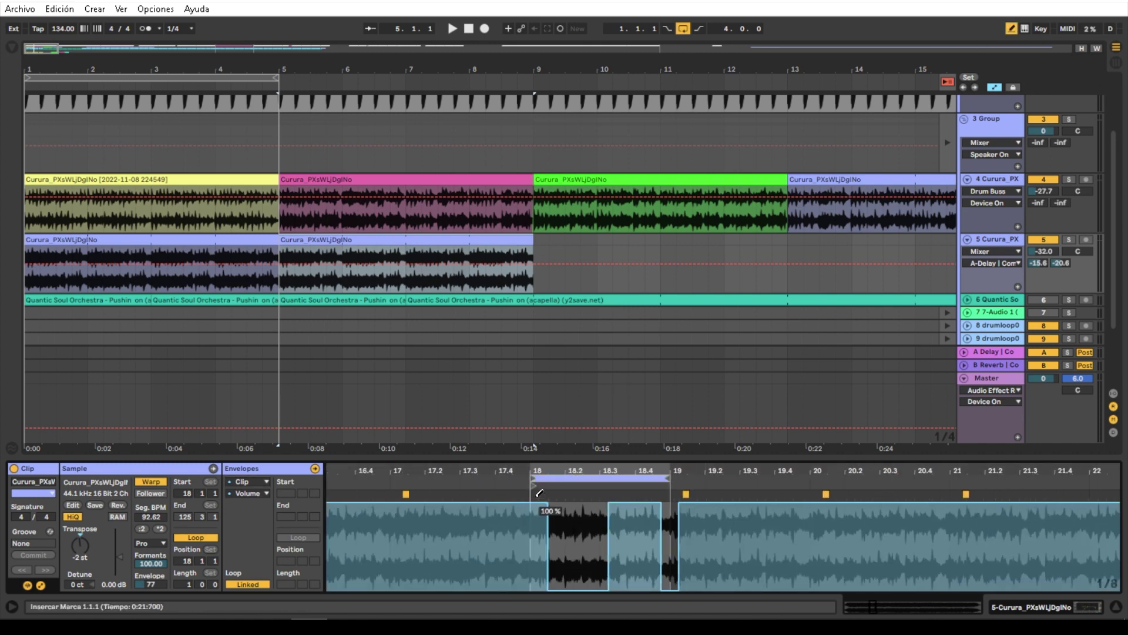
pyautogui.click(556, 506)
pyautogui.moveTo(598, 565); pyautogui.dragTo(644, 593)
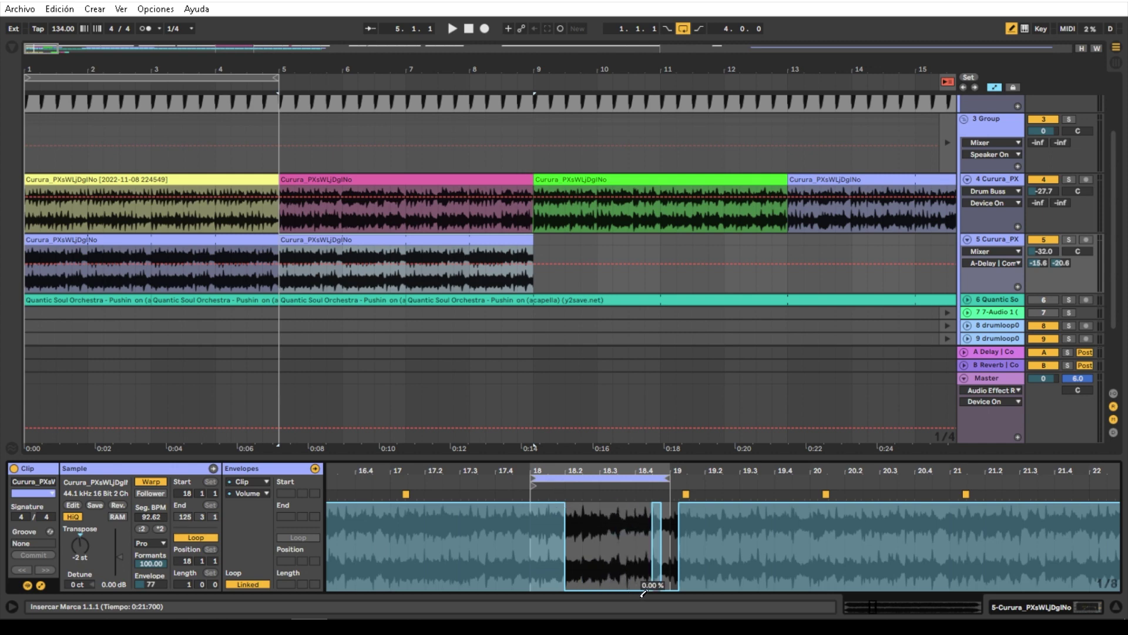
pyautogui.press('space')
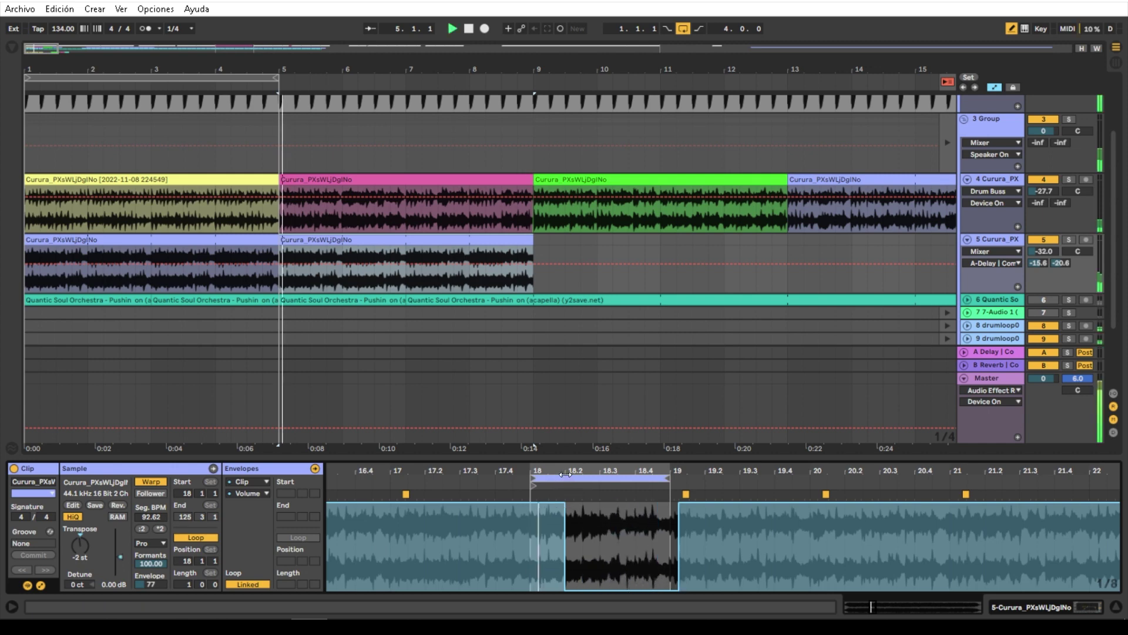
# - Extend the envelope's 100% section to just past 18.3 and restart playback to audition the gated clip
pyautogui.moveTo(568, 505); pyautogui.dragTo(588, 497)
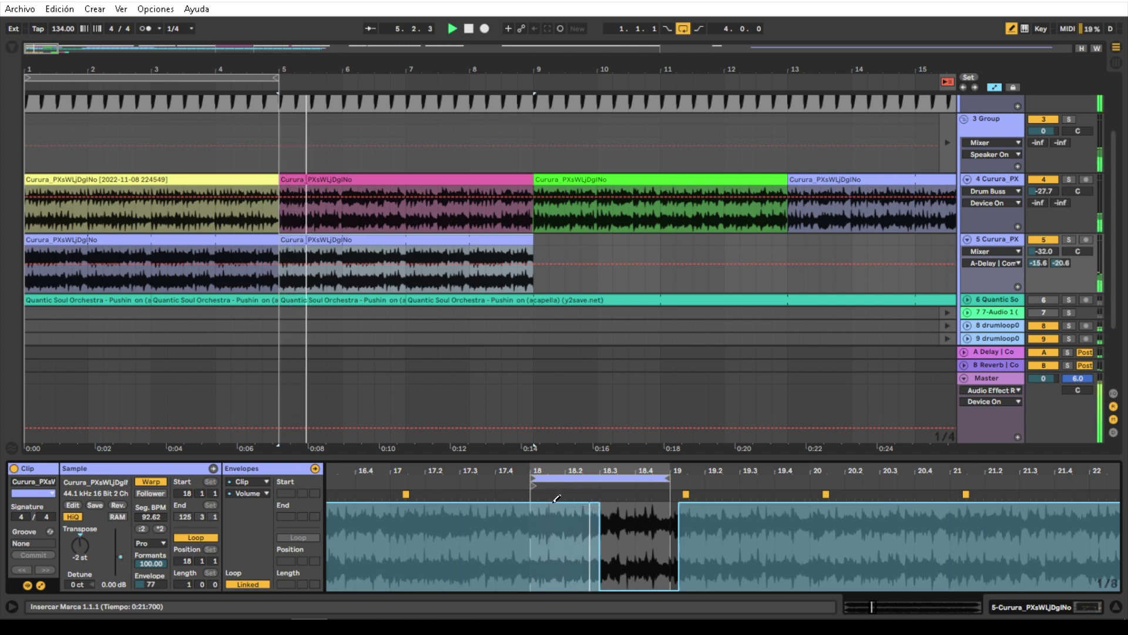
pyautogui.moveTo(601, 501)
pyautogui.mouseDown()
pyautogui.moveTo(613, 504)
pyautogui.moveTo(616, 582)
pyautogui.mouseUp()
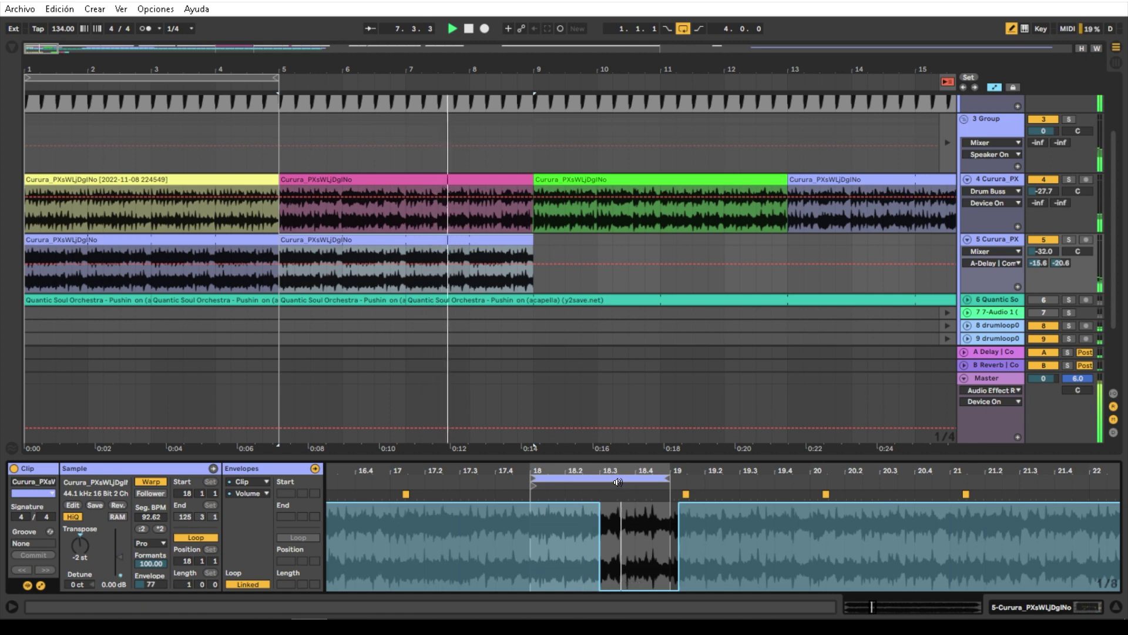
pyautogui.scroll(3, 615, 582)
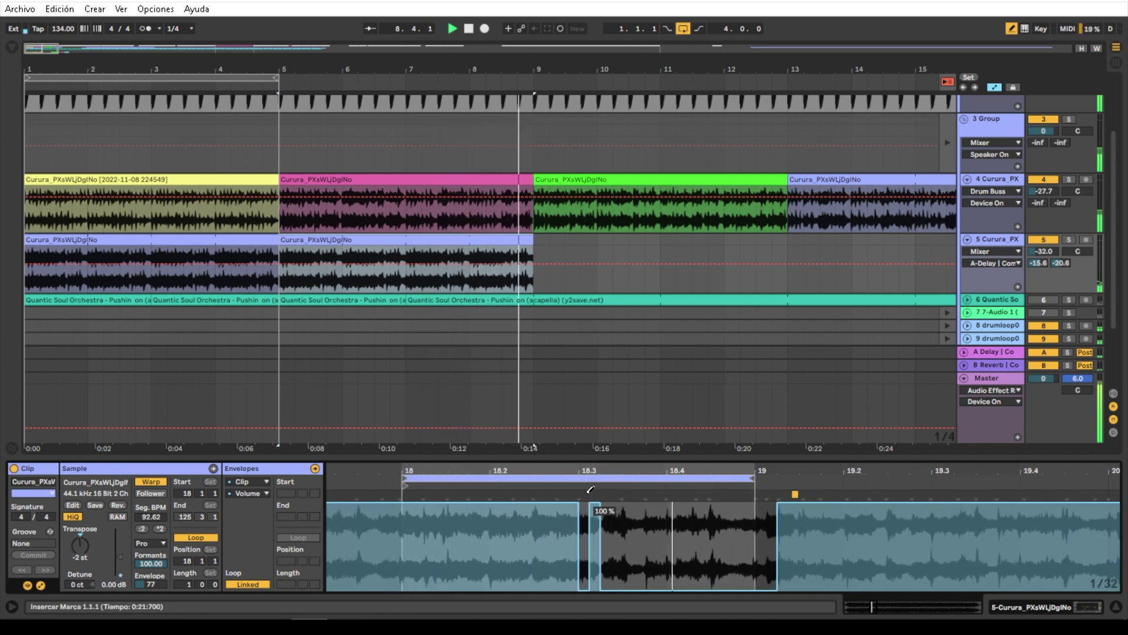
pyautogui.click(598, 502)
pyautogui.press('space')
pyautogui.press('space')
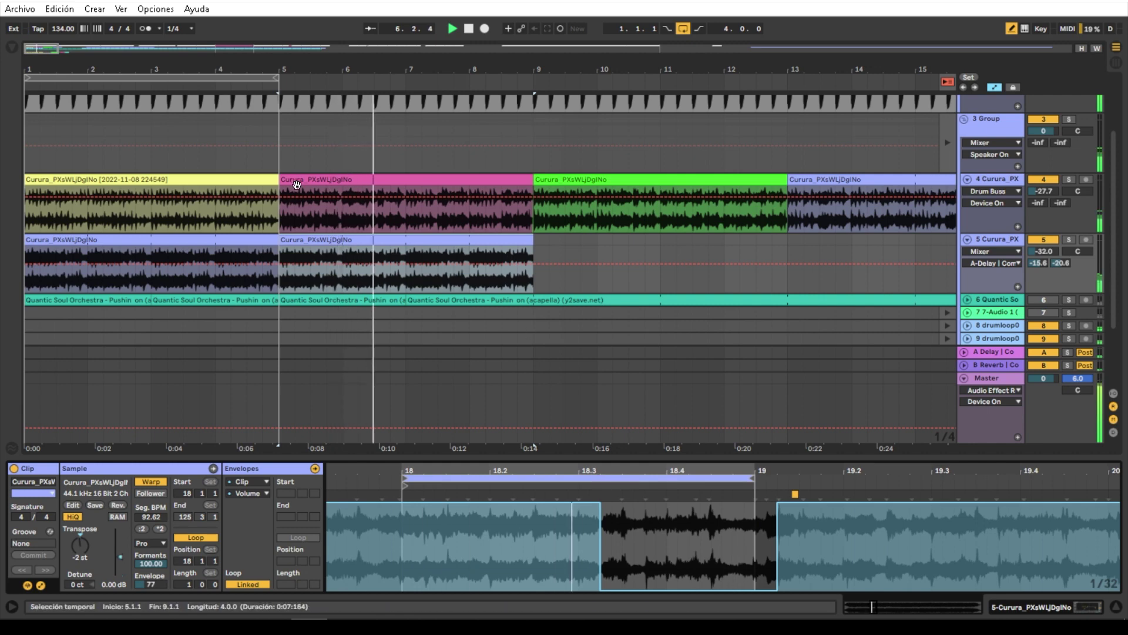
# - Duplicate track 4's yellow opening clip over bars 5 to 9 and extend the arrangement loop to eight bars
pyautogui.click(275, 180)
pyautogui.press('space')
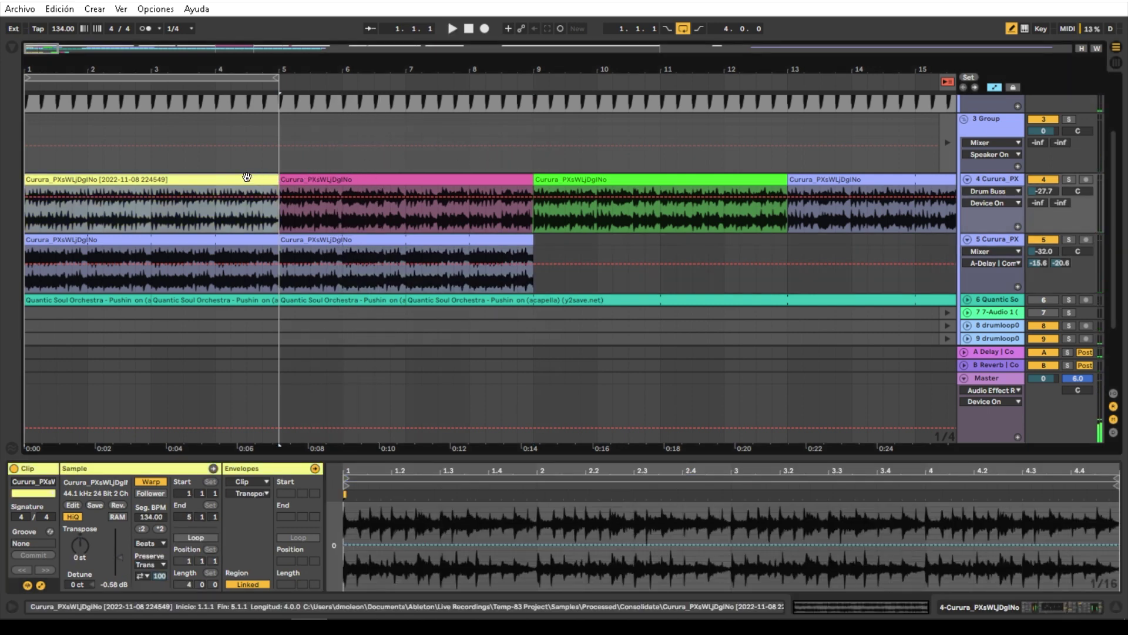
pyautogui.hotkey('ctrl', 'd')
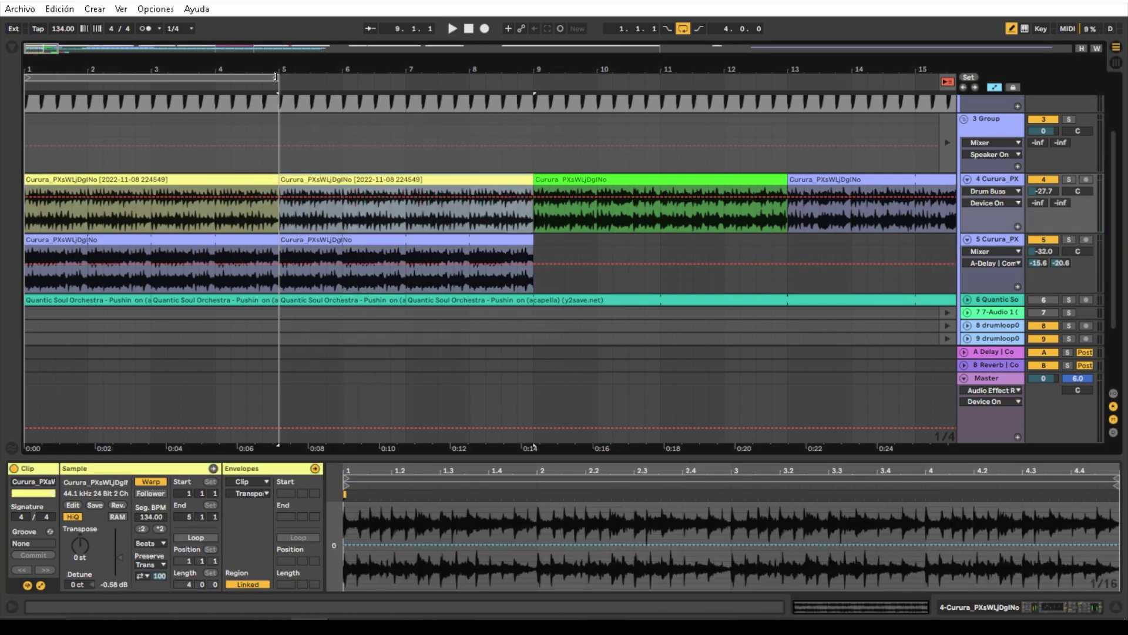
pyautogui.moveTo(276, 76); pyautogui.dragTo(532, 66)
pyautogui.scroll(-4, 531, 65)
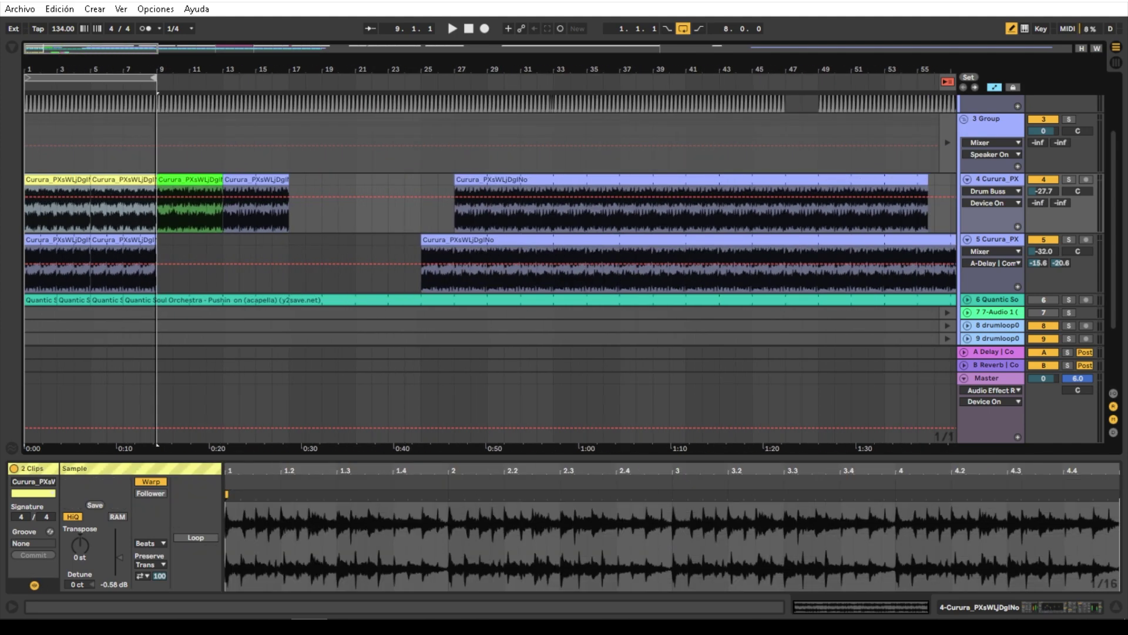
# - Colour track 5's opening clip green and the clip over bars 5 to 9 purple, then play the arrangement
pyautogui.click(60, 240)
pyautogui.rightClick(60, 240)
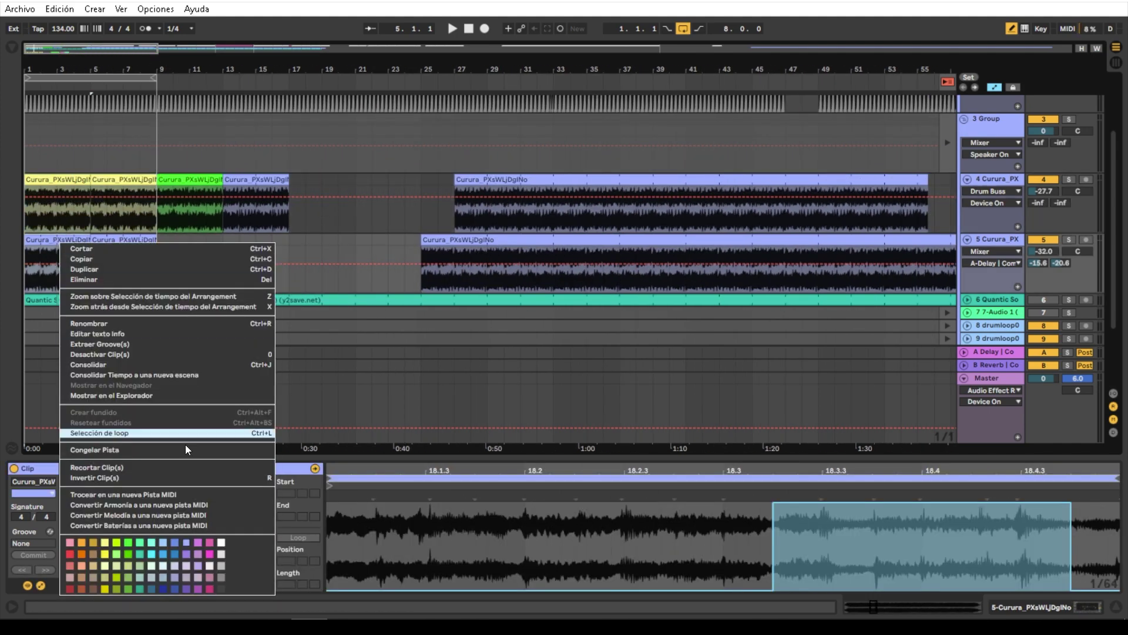
pyautogui.click(124, 542)
pyautogui.rightClick(118, 242)
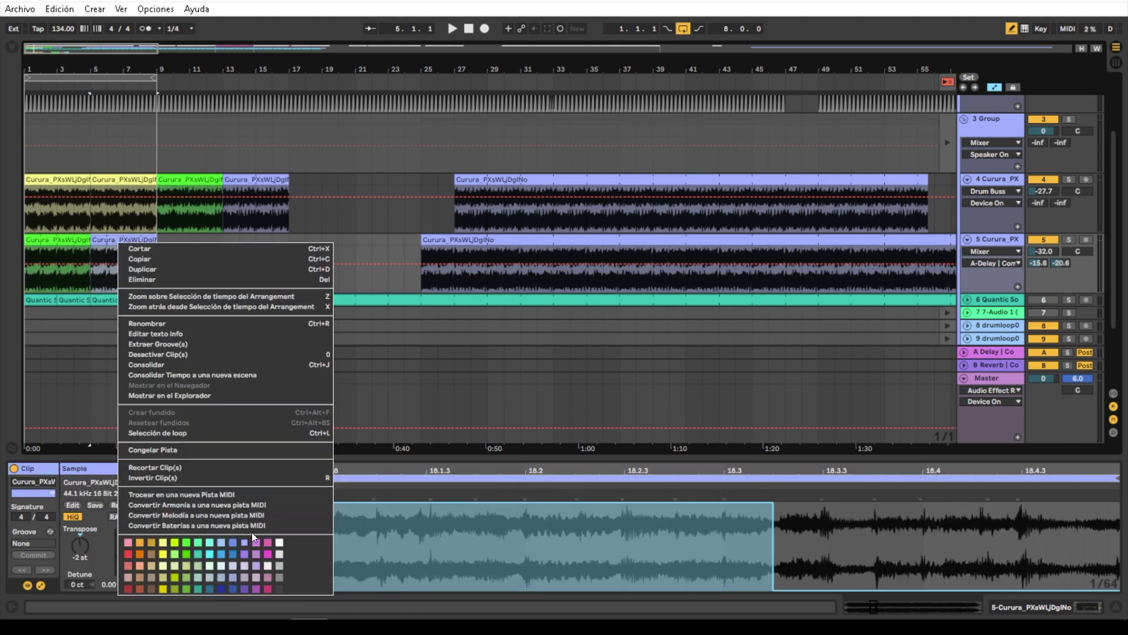
pyautogui.click(255, 556)
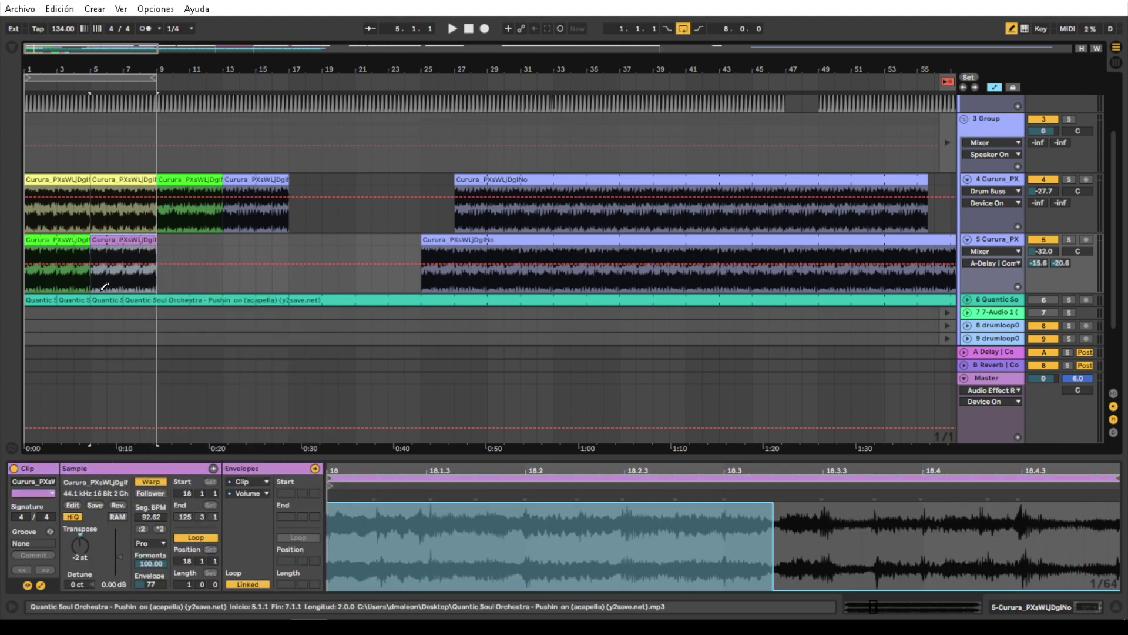
pyautogui.click(55, 243)
pyautogui.press('space')
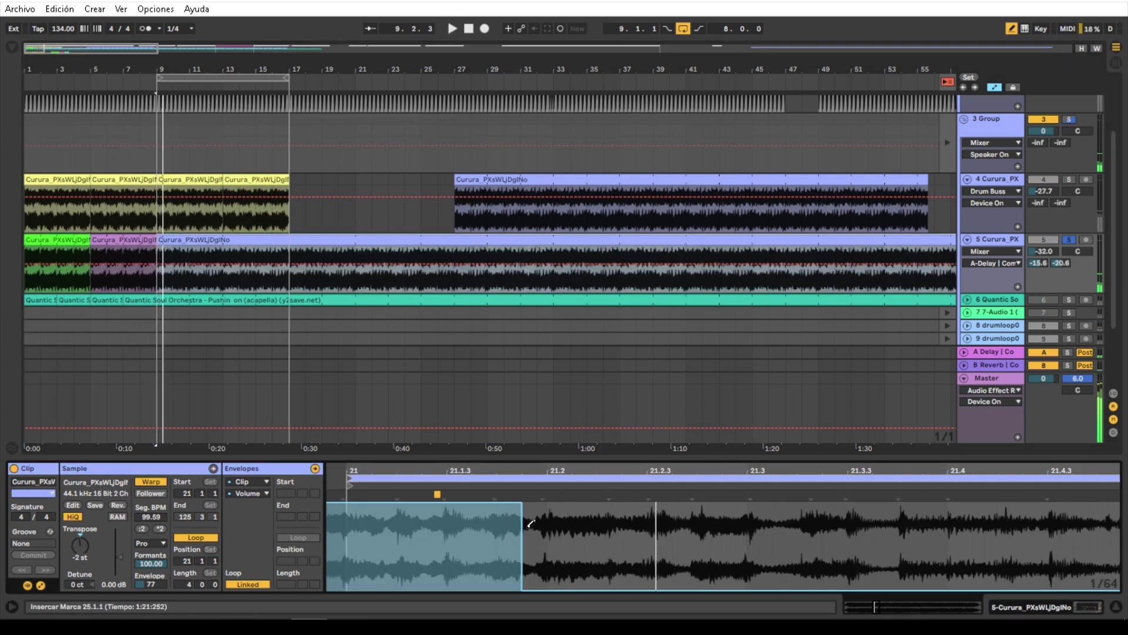
# - Turn off Draw mode, slope the Volume envelope's drop from 100% just before 21.2 in track 5's bar 9 clip, and toggle playback
pyautogui.click(1011, 29)
pyautogui.moveTo(534, 502); pyautogui.dragTo(523, 503)
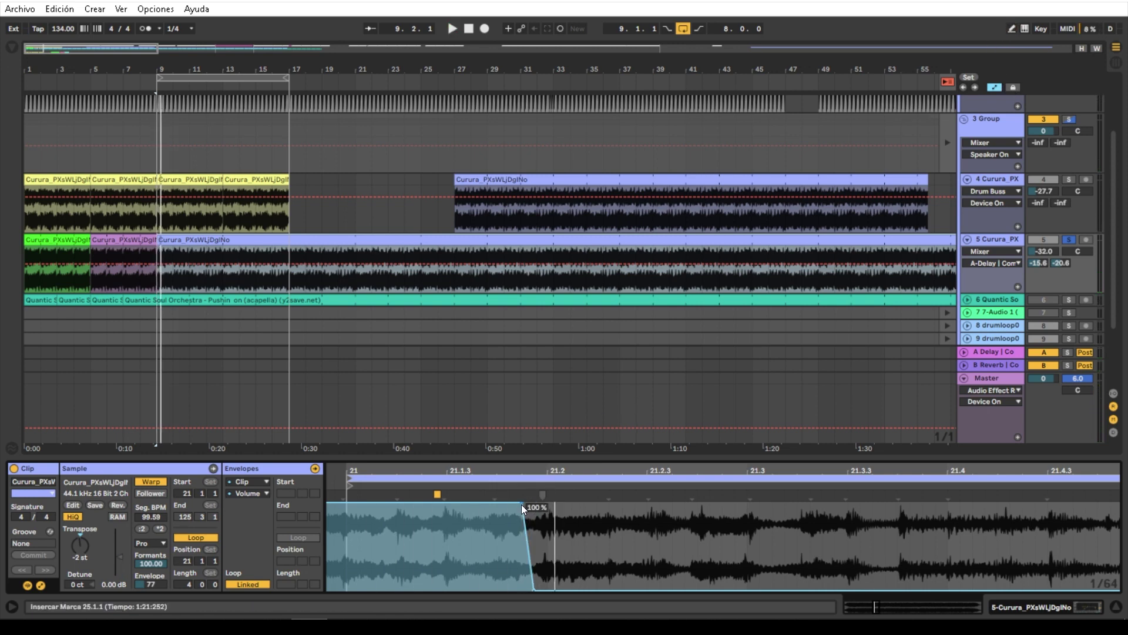
pyautogui.press('space')
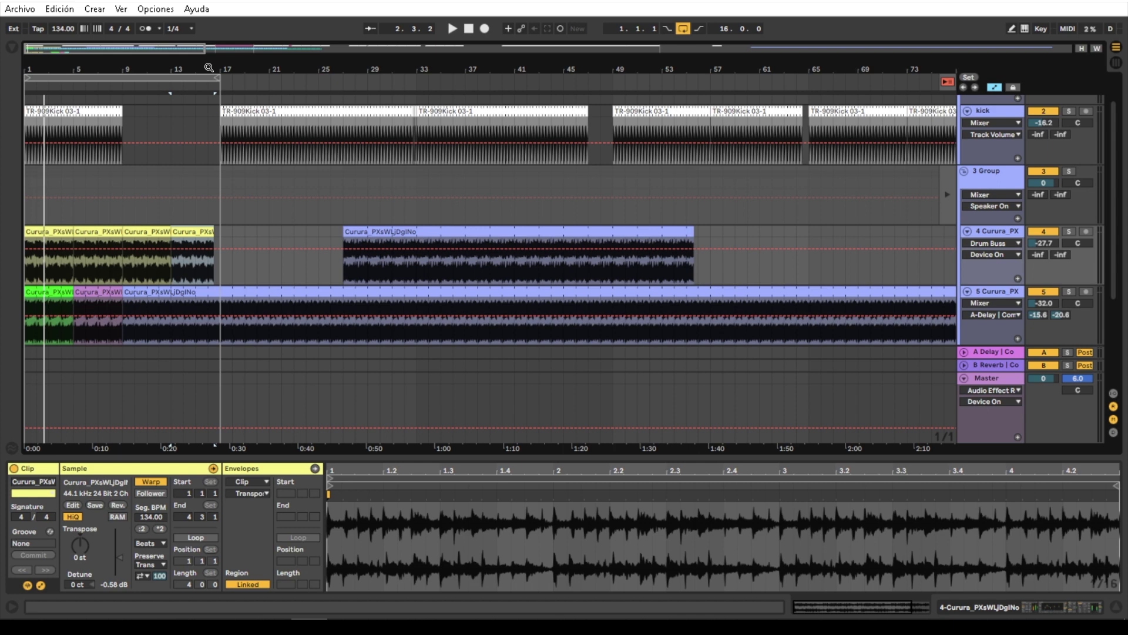
# - Play the 16-bar arrangement loop from the start to audition the full groove
pyautogui.moveTo(209, 68); pyautogui.dragTo(127, 65)
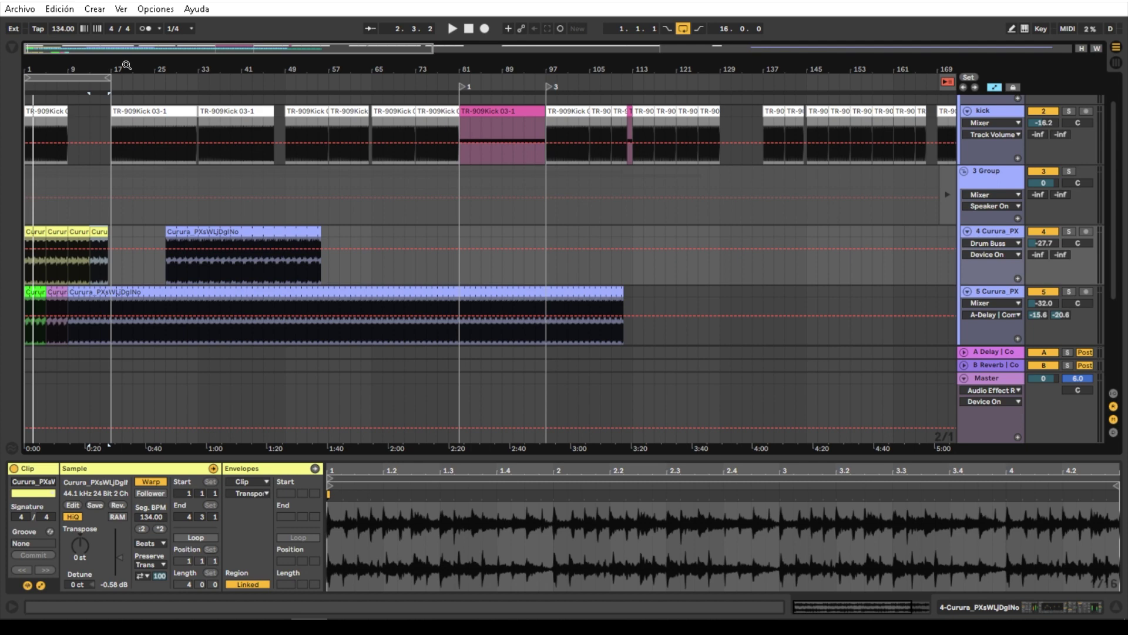
pyautogui.click(451, 29)
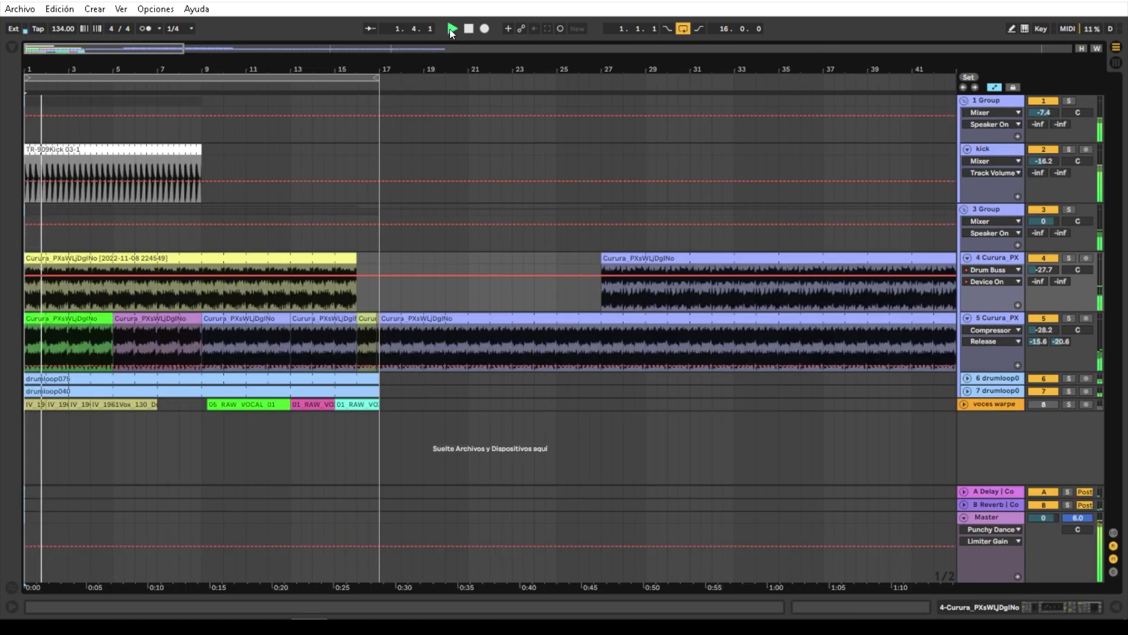